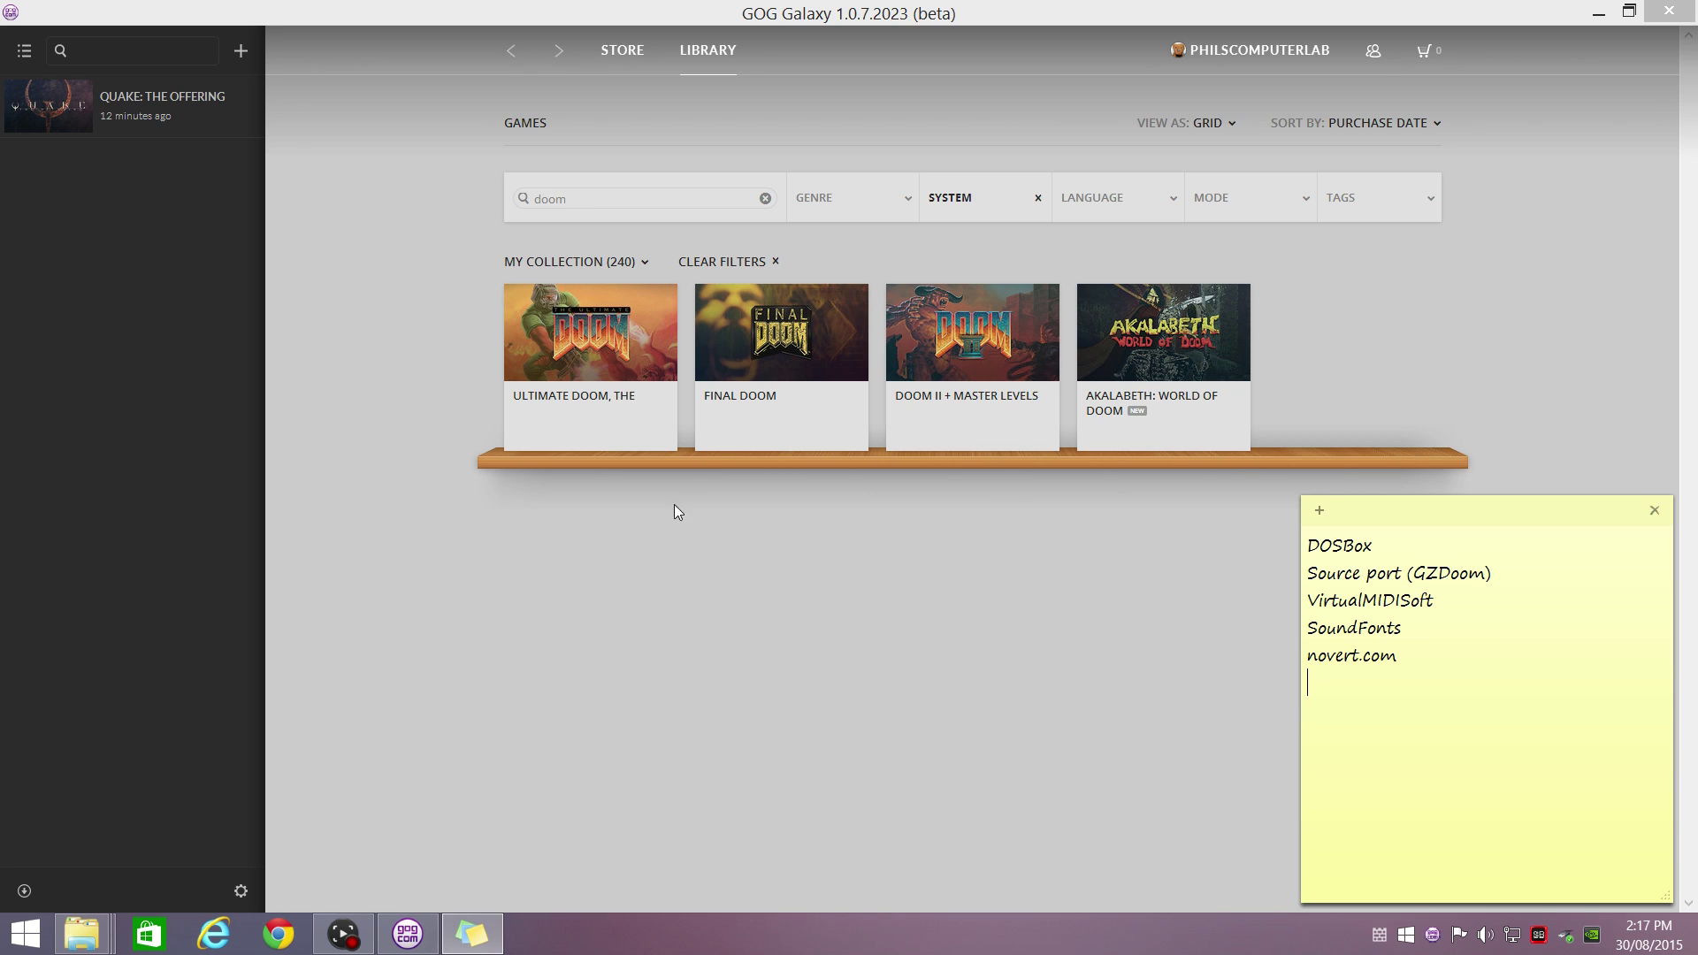
- Install The Ultimate Doom, Final Doom and Doom II + Master Levels from the game library, accepting the EULA, and close the game client
right_click(659, 434)
left_click(510, 490)
right_click(662, 447)
left_click(546, 470)
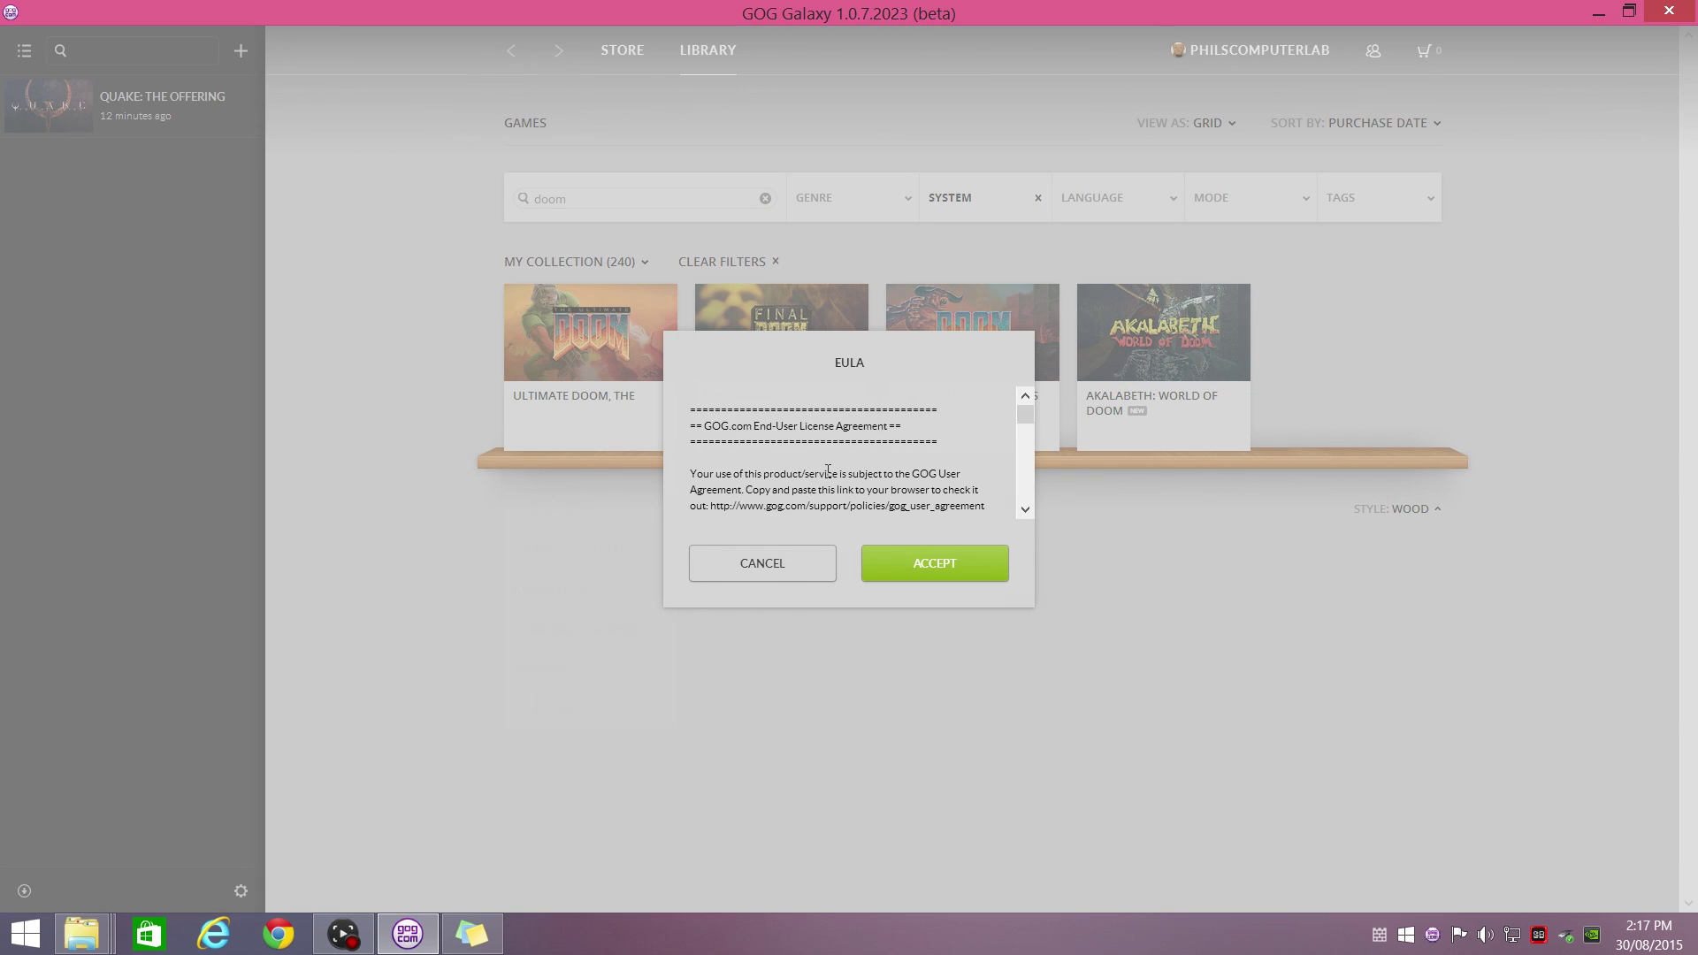
left_click(920, 563)
right_click(885, 444)
left_click(910, 474)
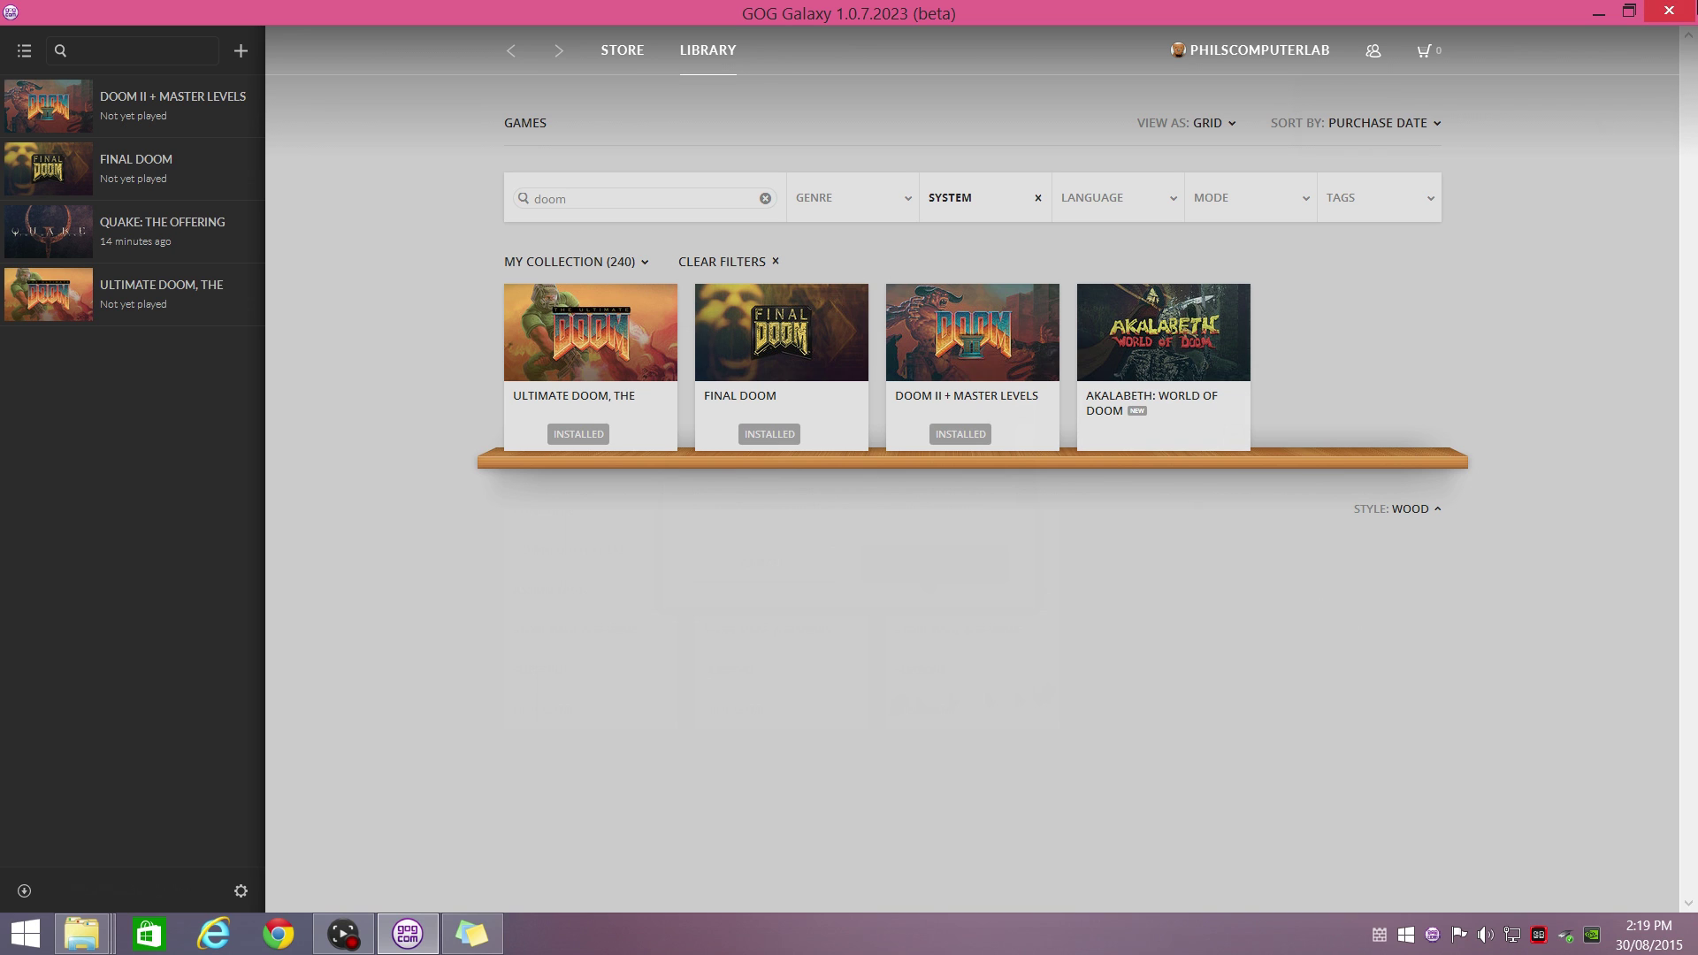
left_click(1669, 11)
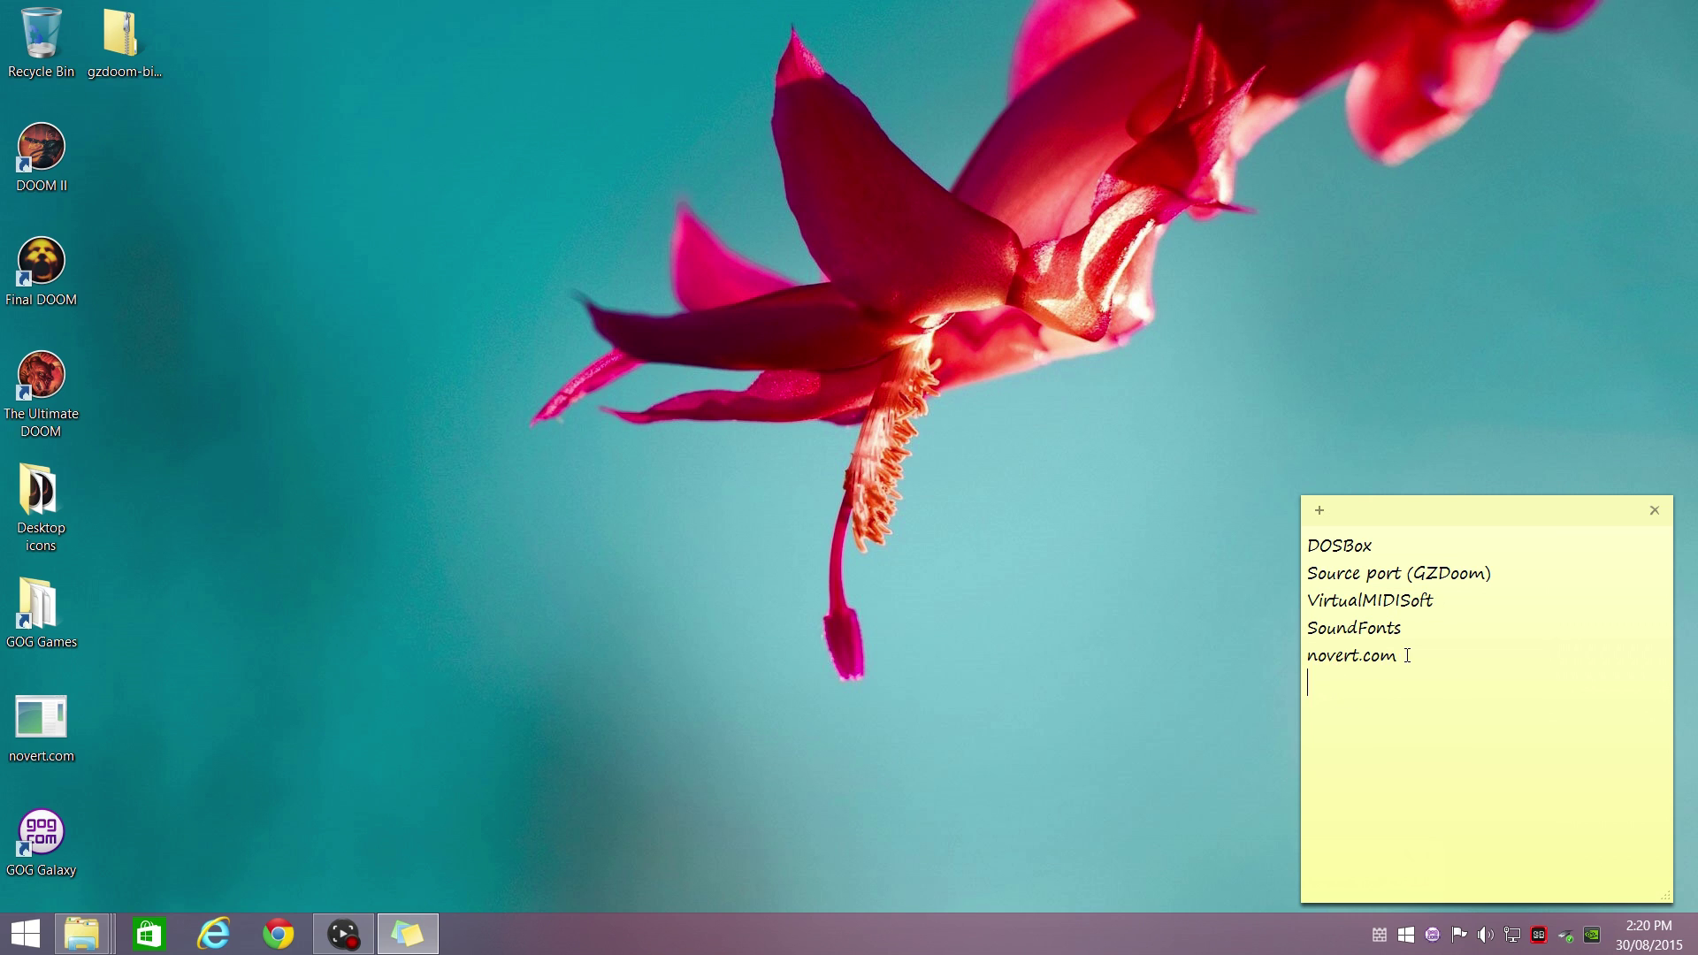
left_click_drag(1408, 655, 1303, 657)
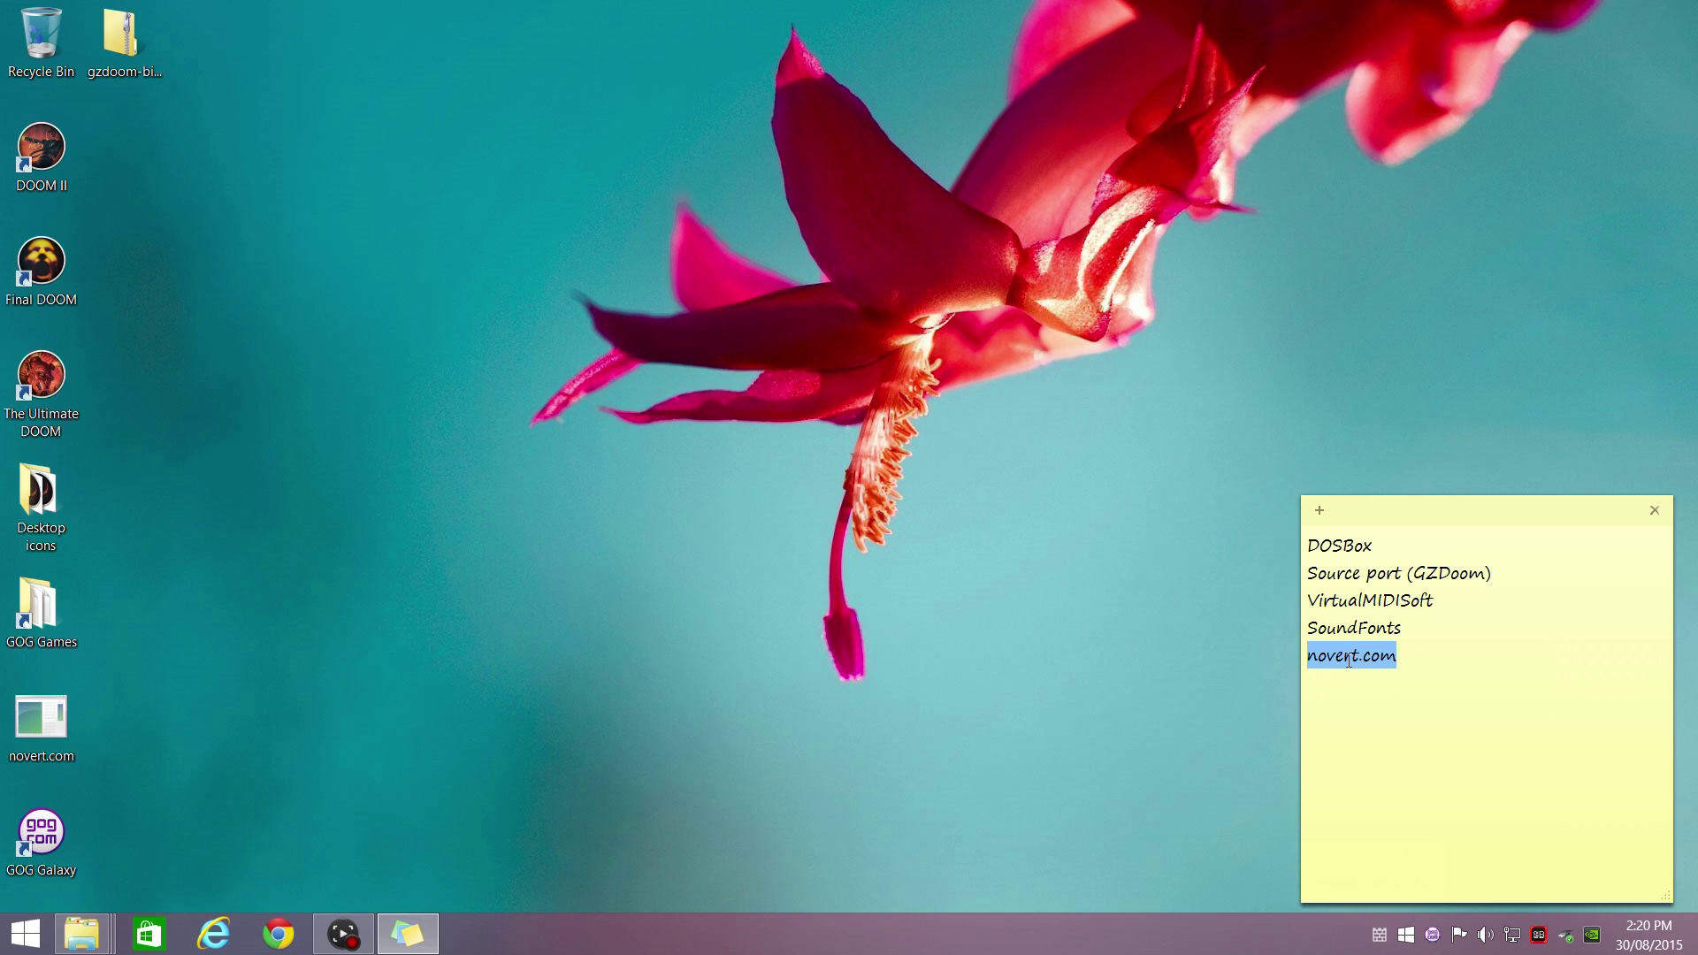
left_click(1346, 658)
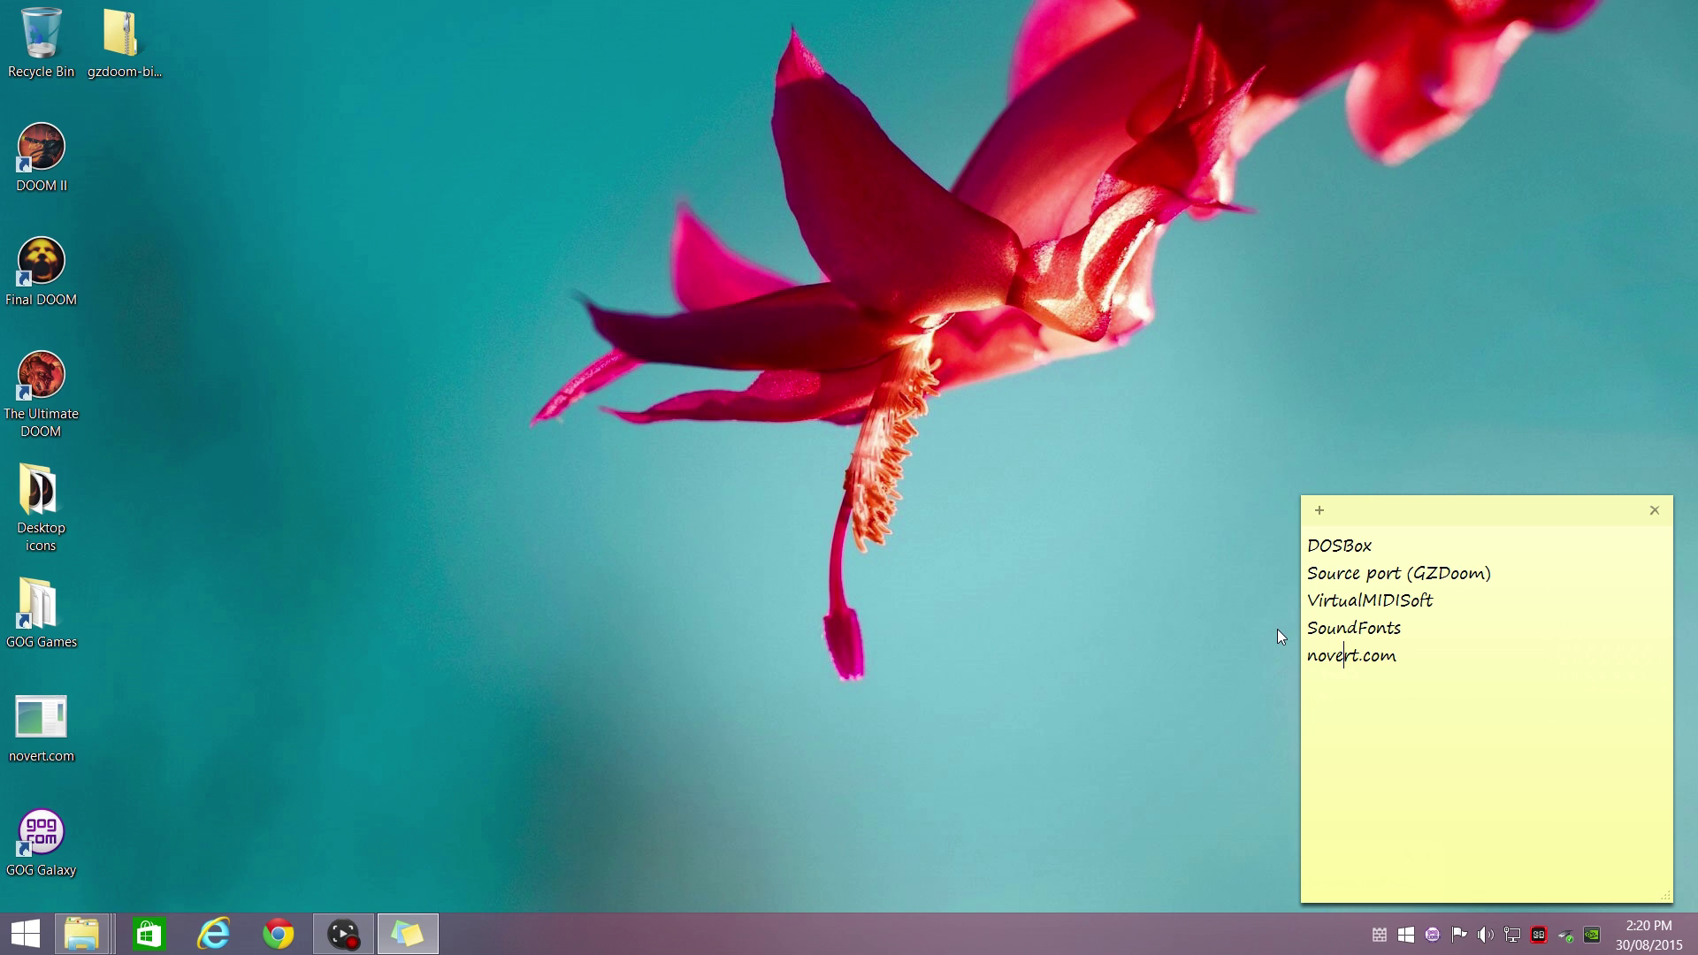
- Check the soundfont chain in the VirtualMIDISynth Configurator, close it, and bring the sticky note back into view
left_click(19, 931)
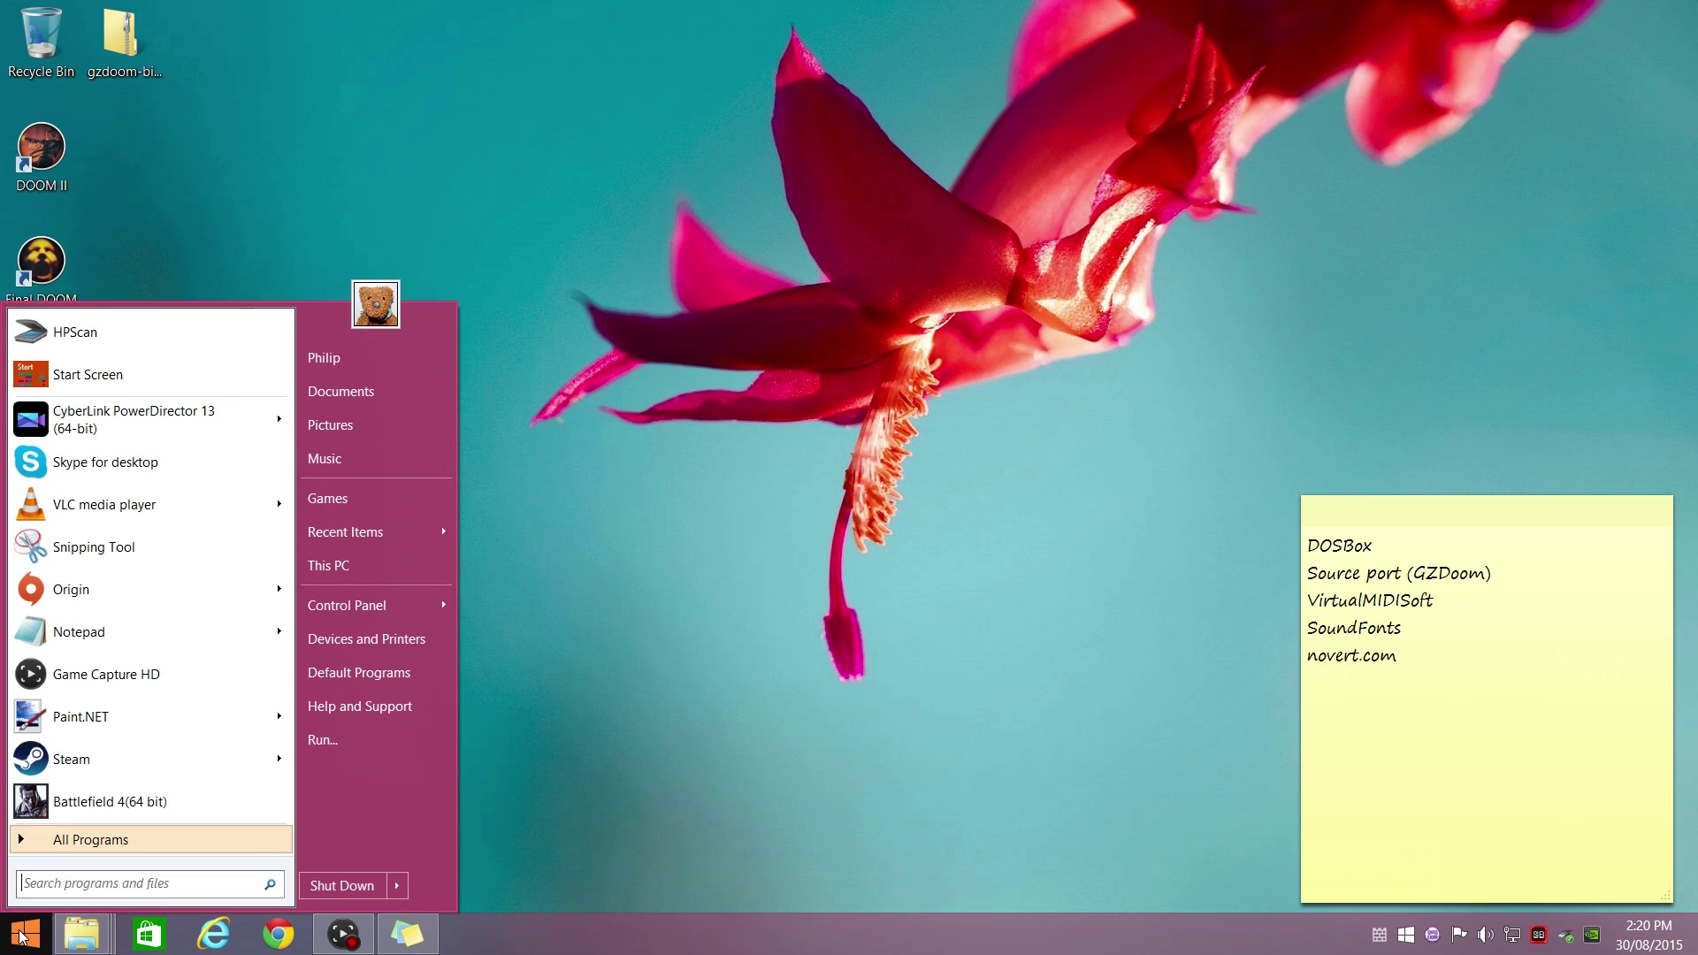
type("virtu")
key("Return")
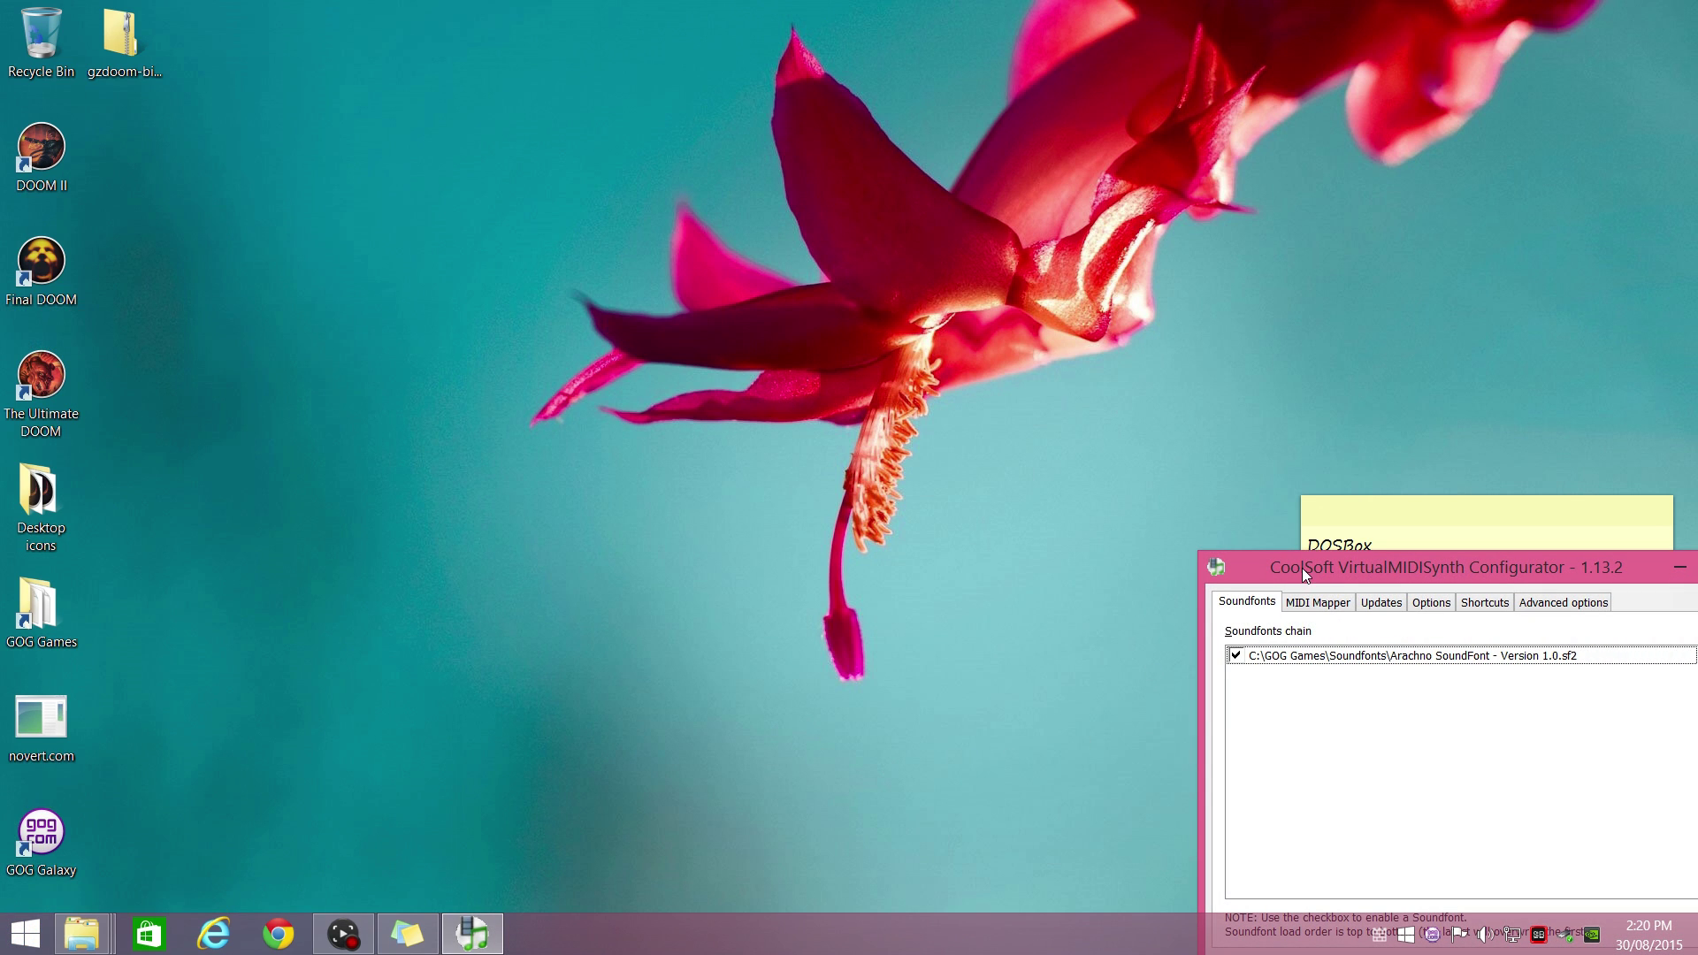
left_click_drag(1306, 575, 1230, 482)
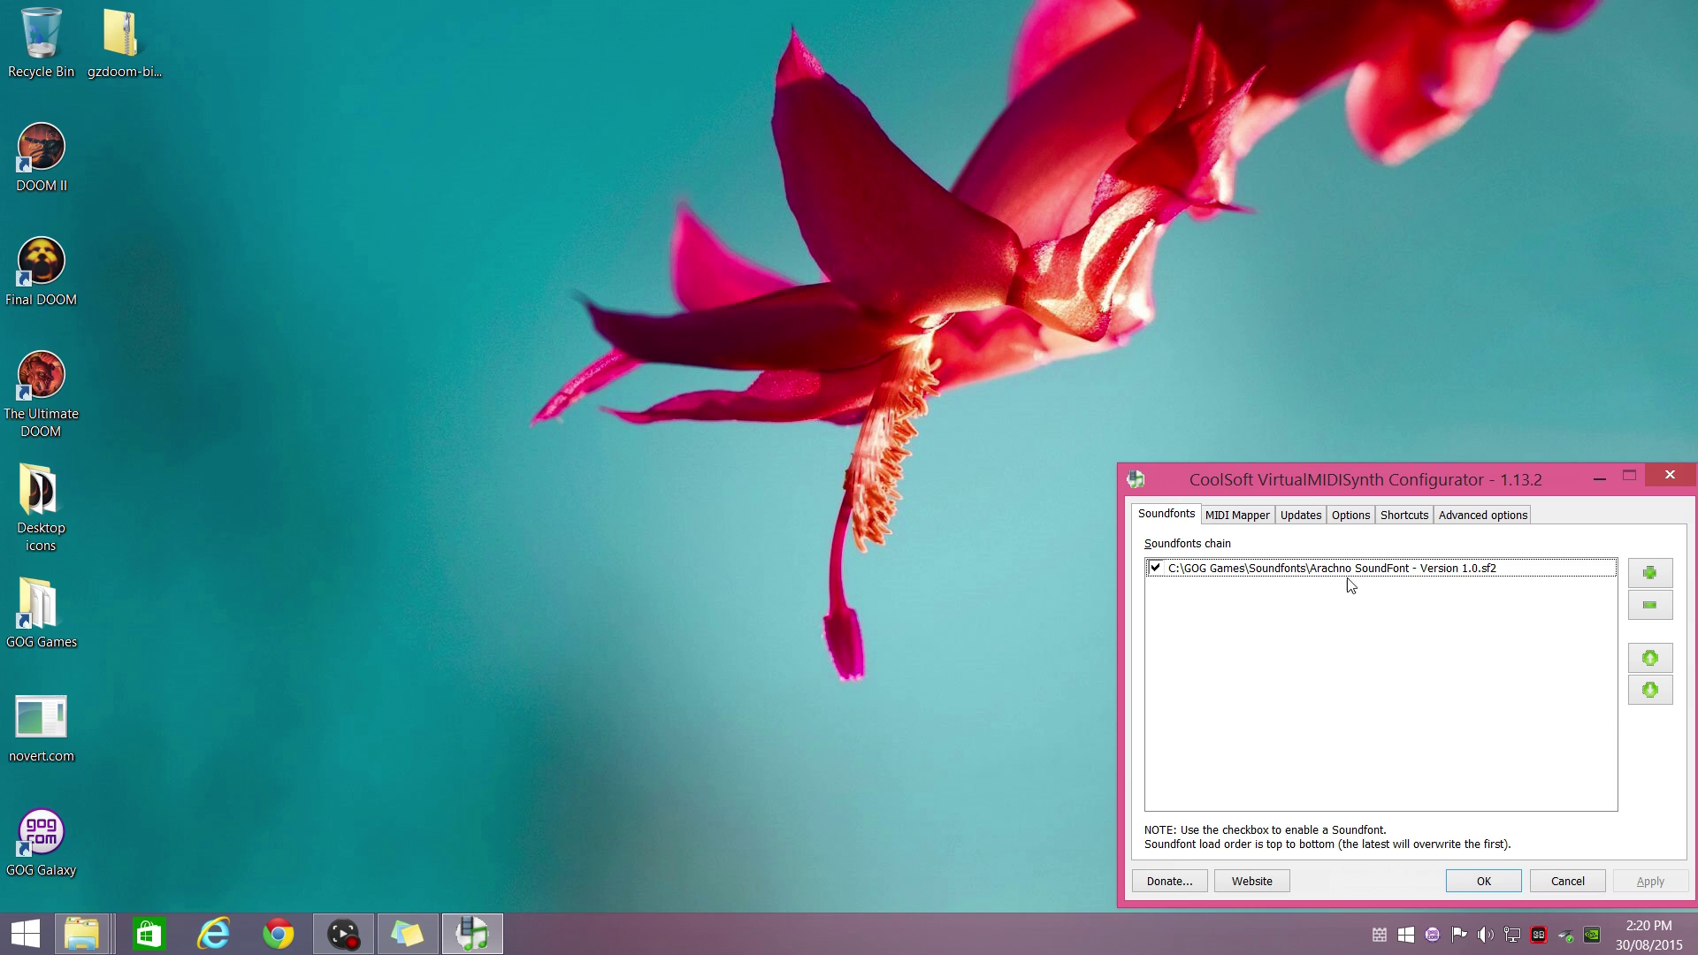
left_click(1486, 882)
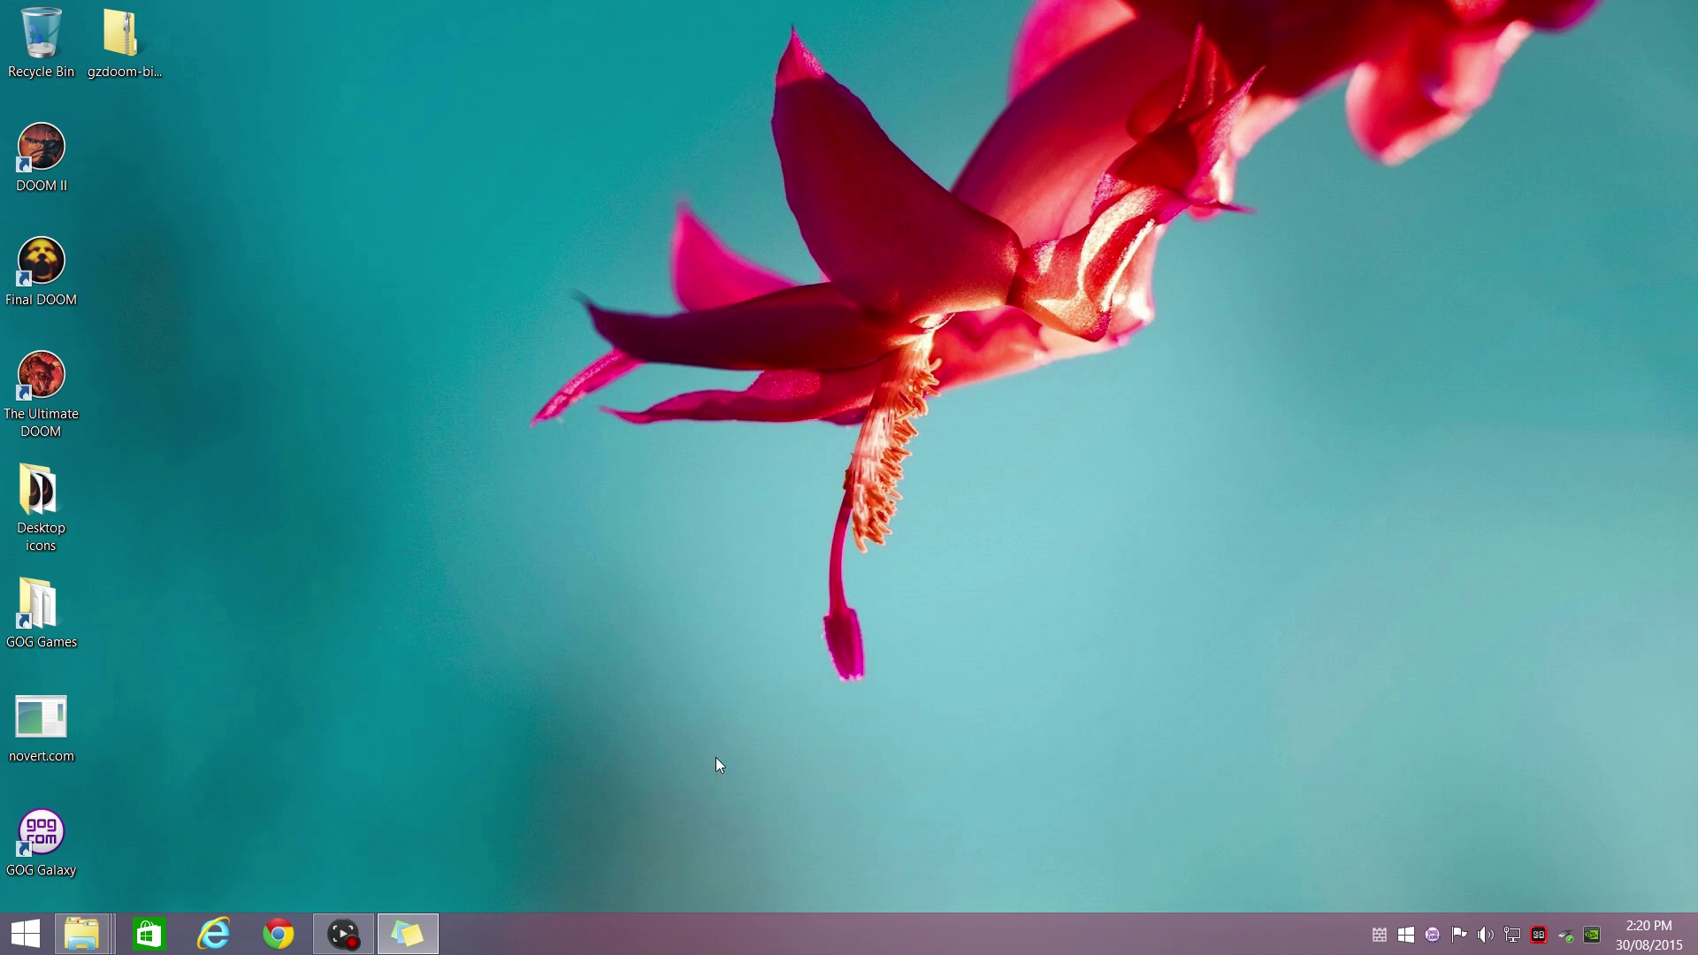
left_click(406, 934)
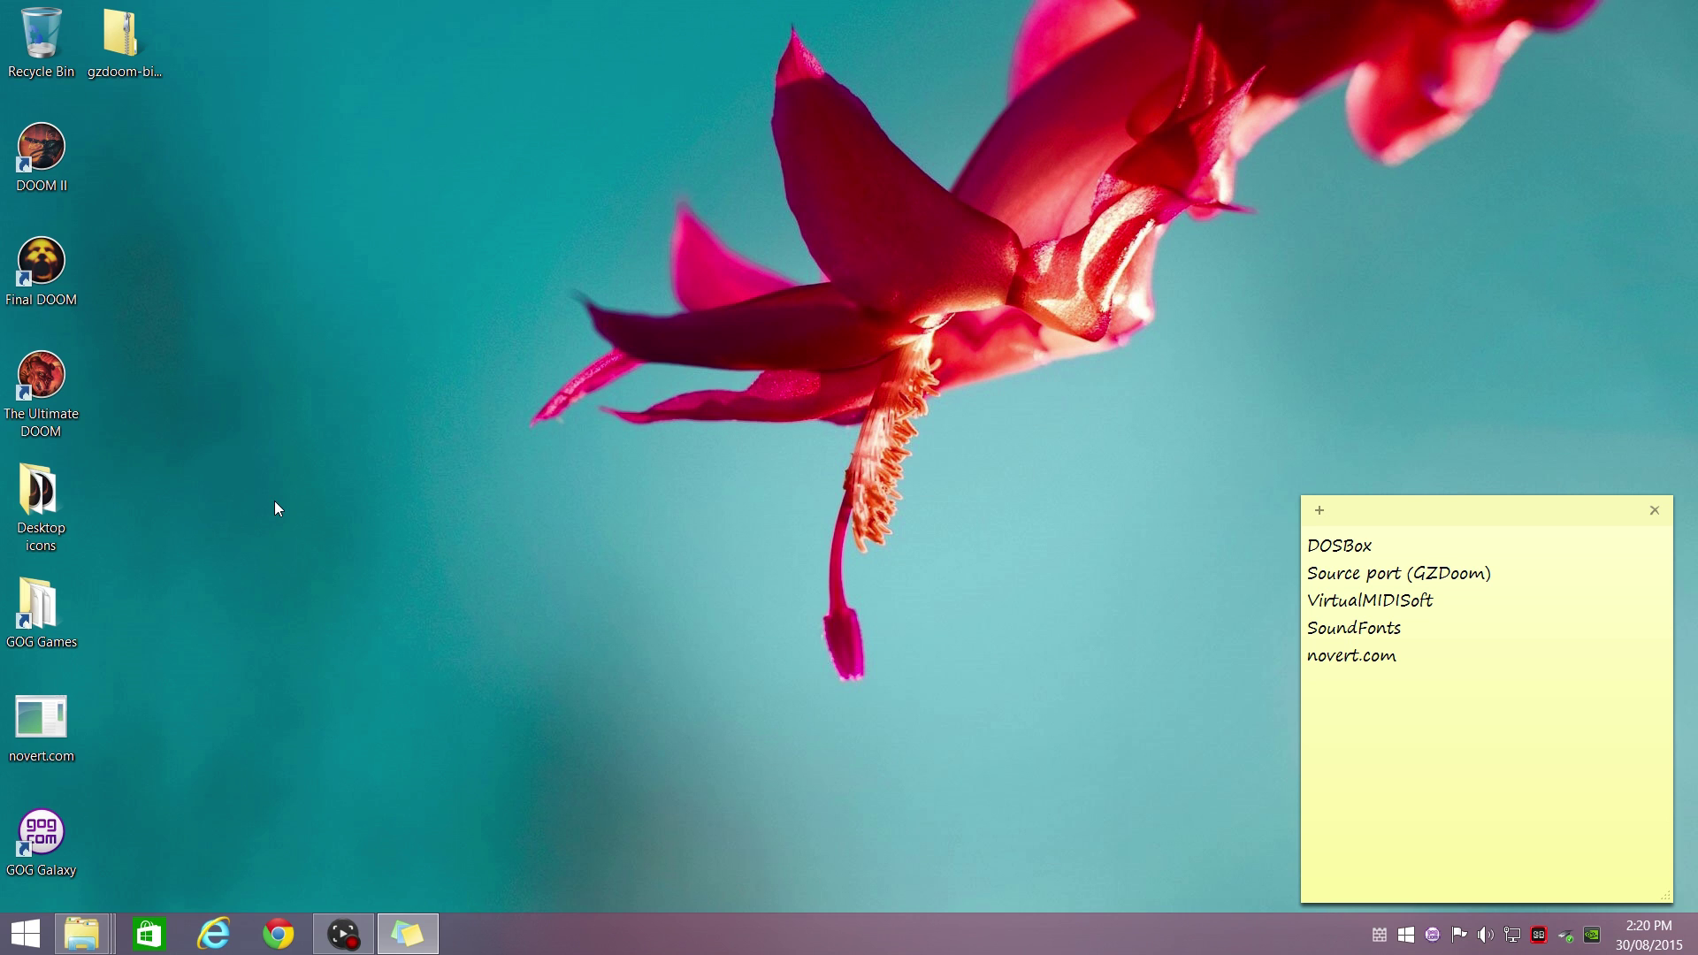
- Open the DOSBOX folder inside the DOOM 2 folder of GOG Games
double_click(41, 610)
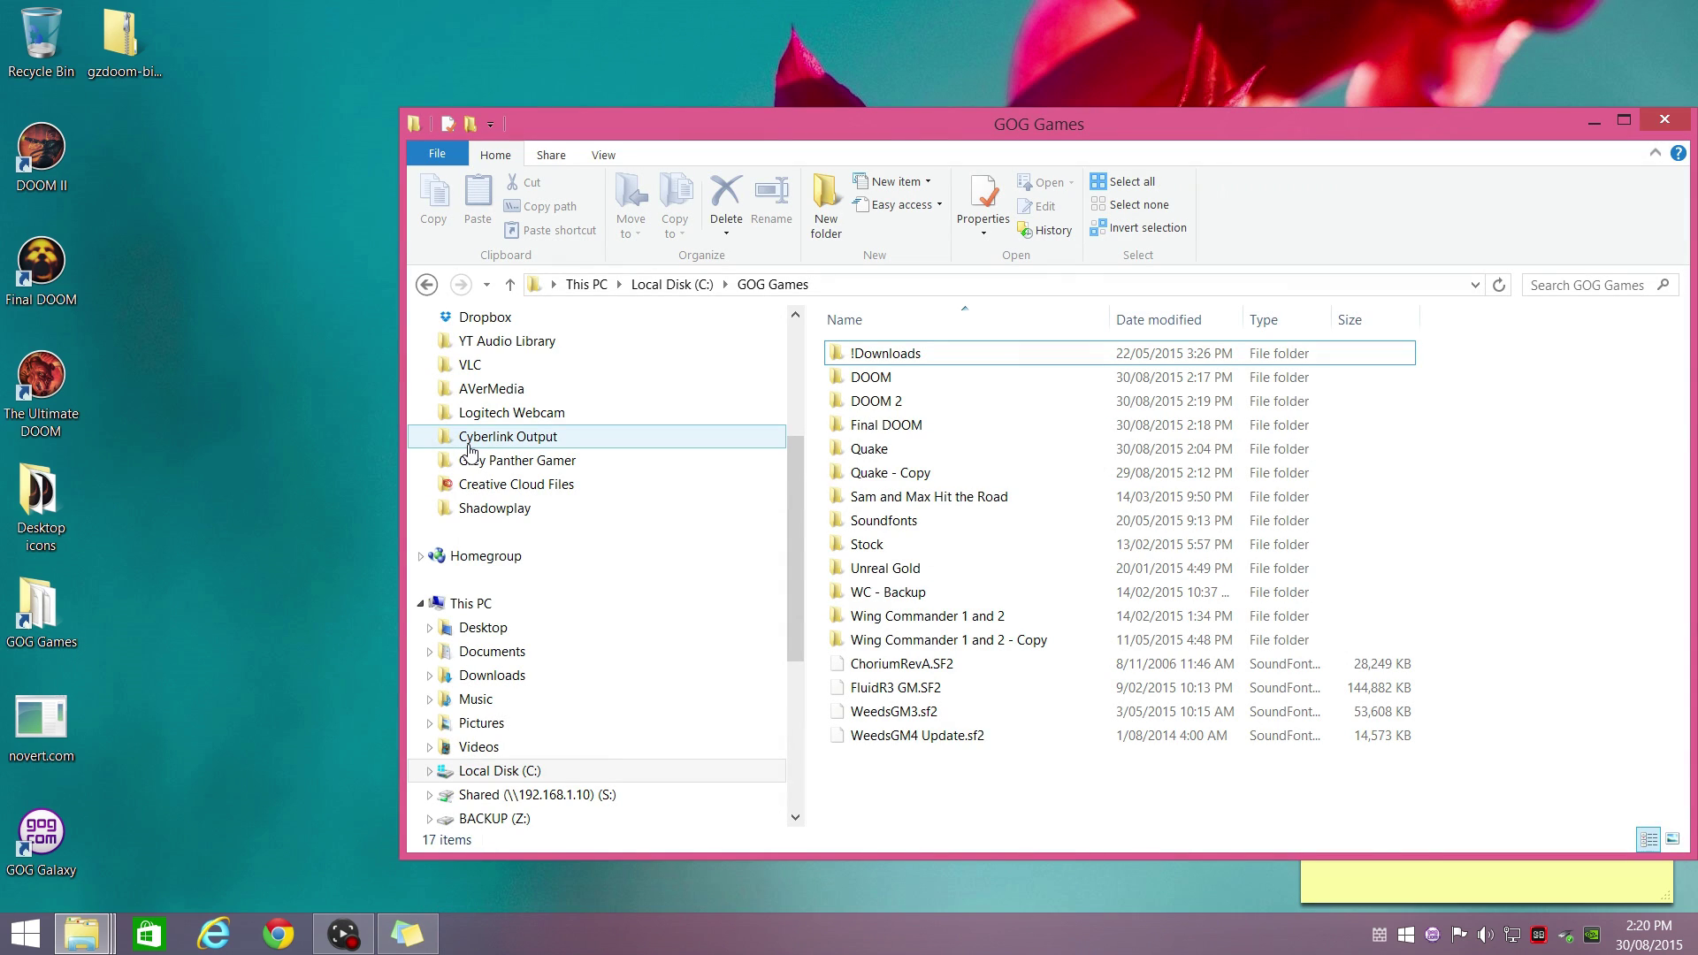
left_click_drag(767, 141, 610, 104)
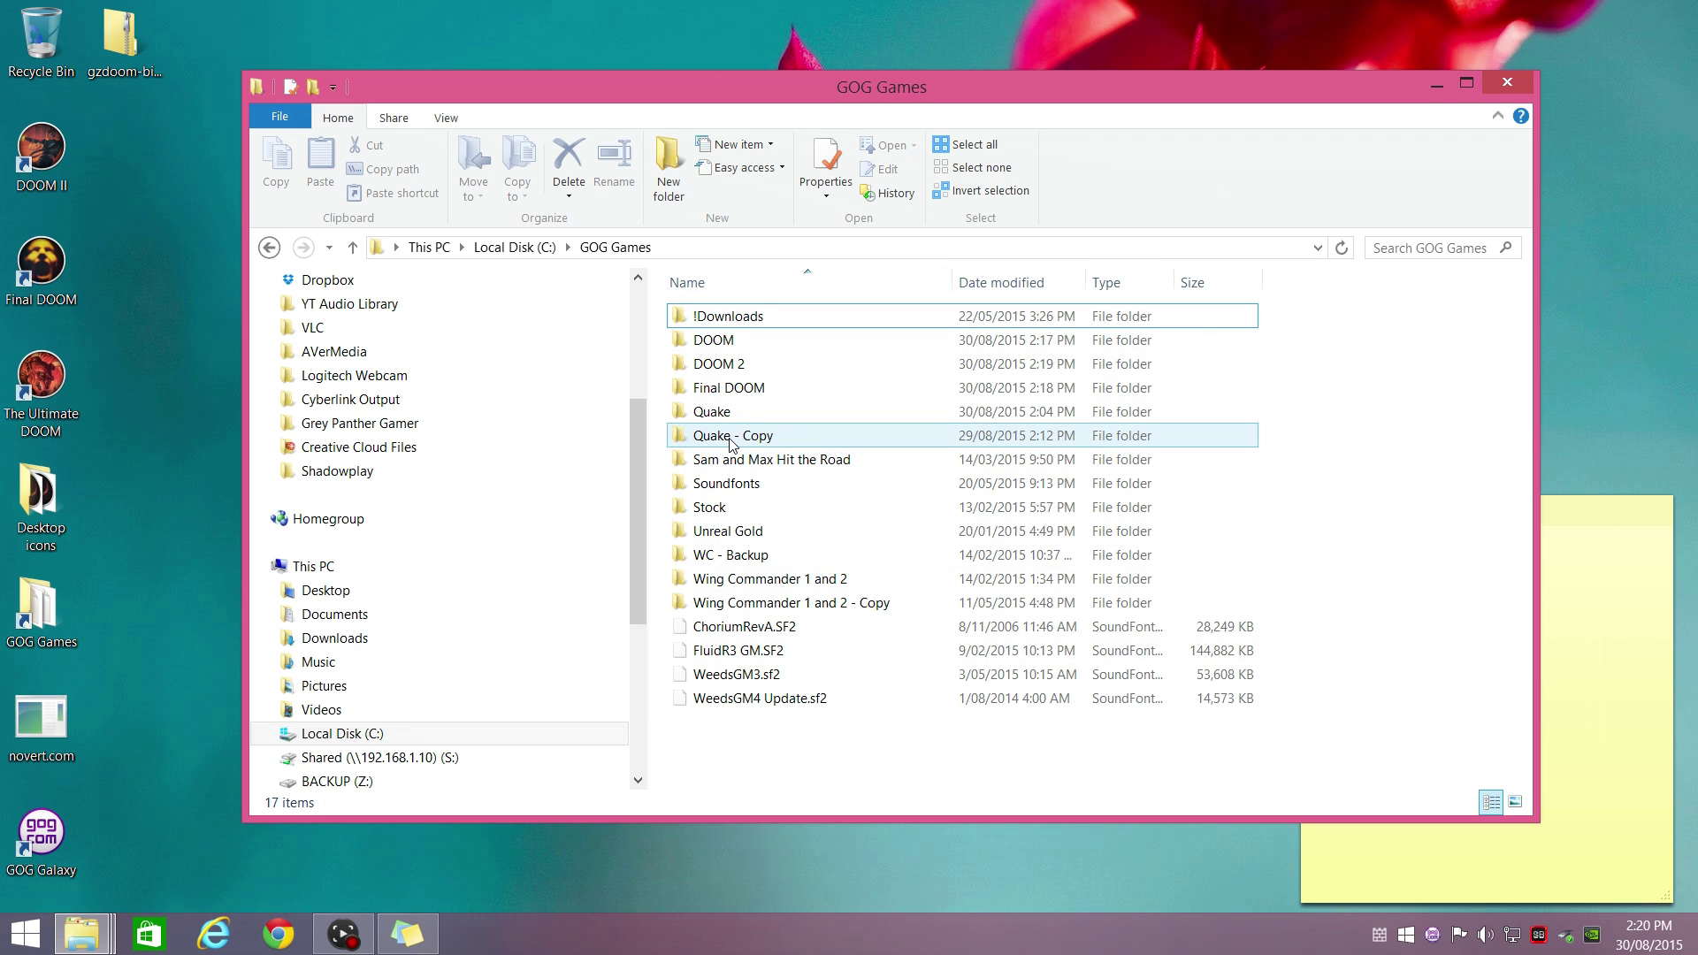
double_click(708, 365)
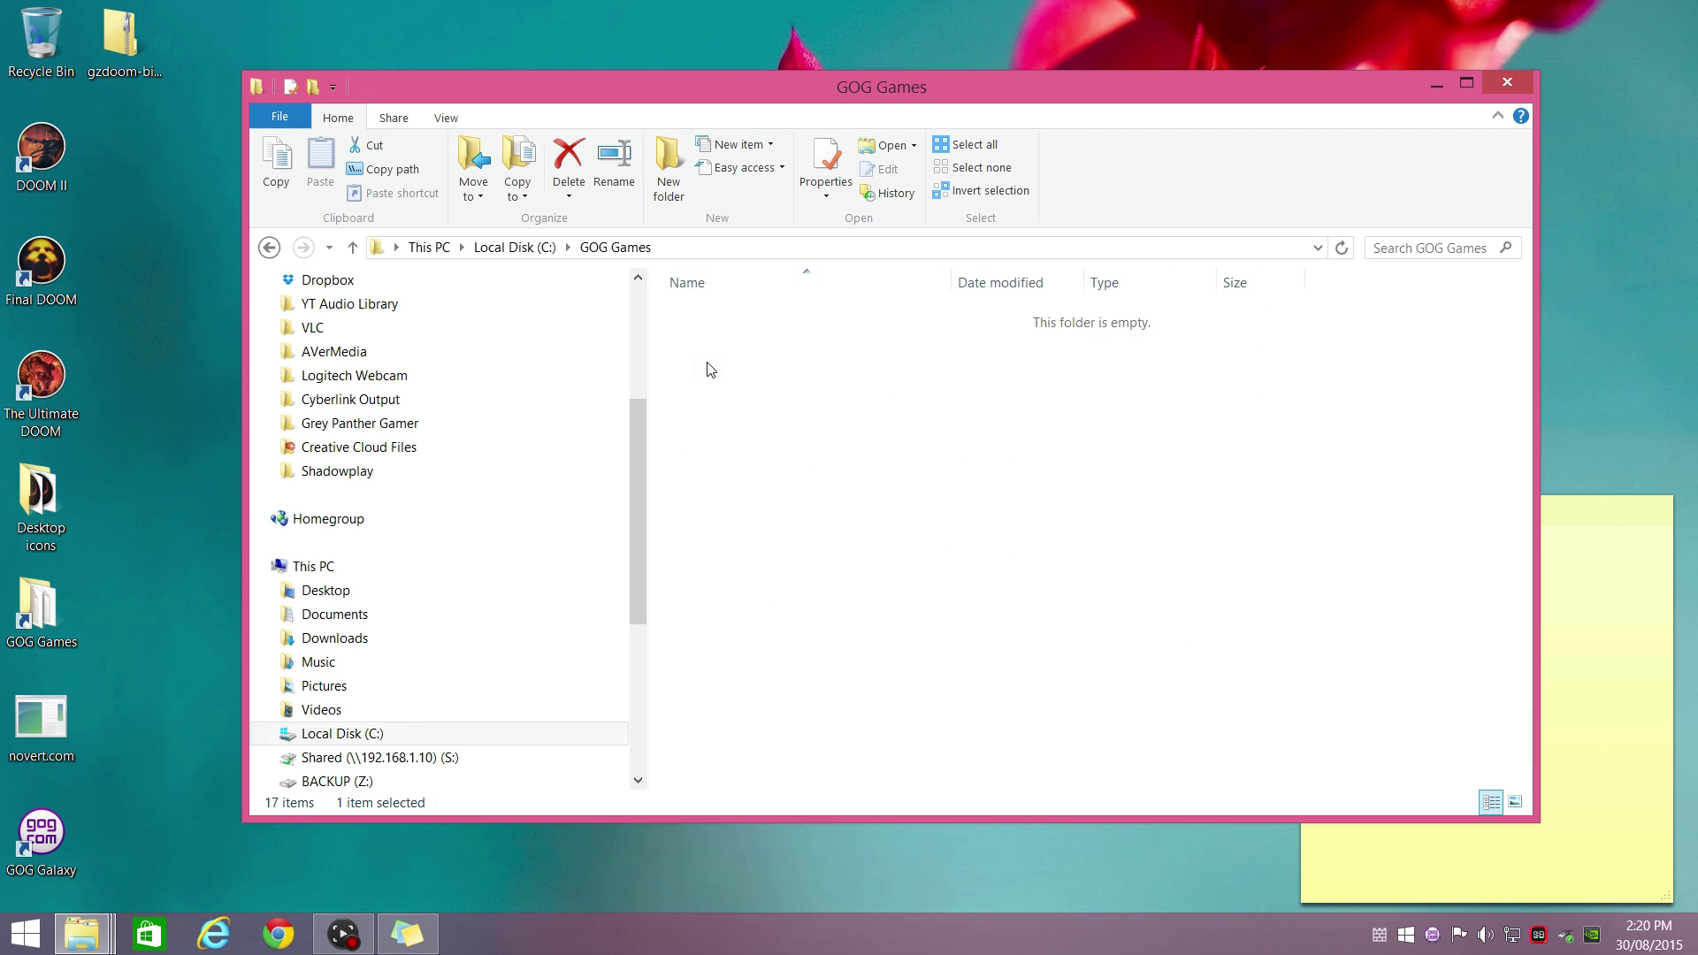
double_click(720, 340)
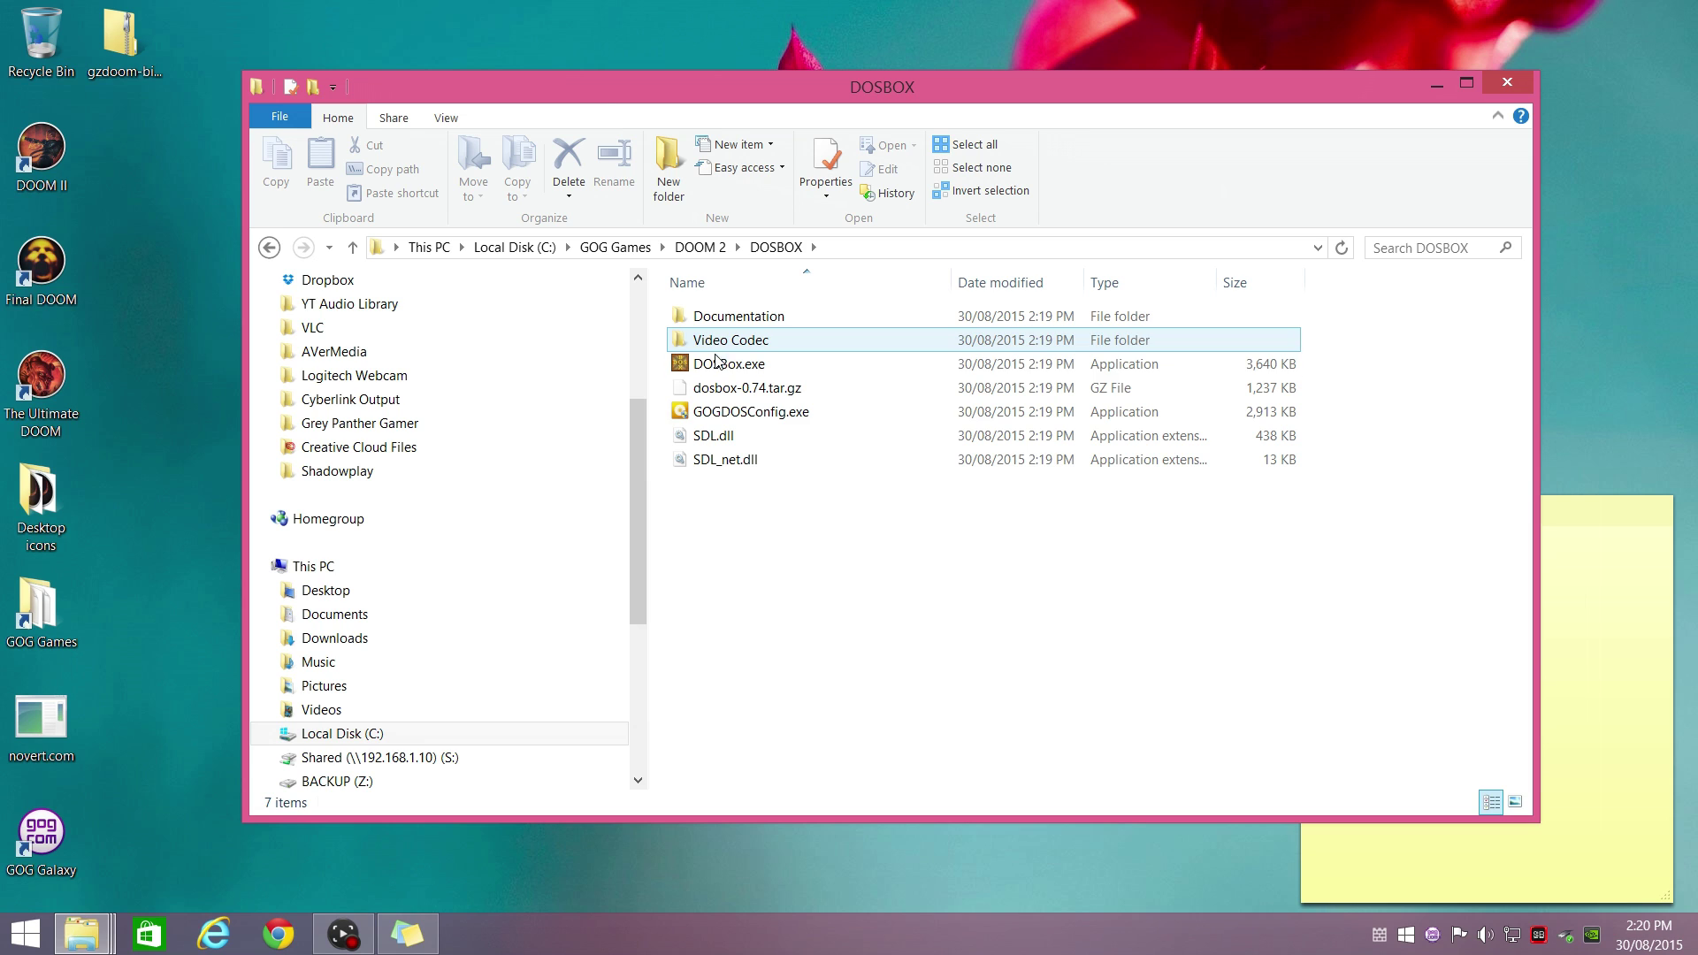
- Run DOSBox.exe, list the available MIDI devices with "mixer /listmidi", and close DOSBox
double_click(719, 363)
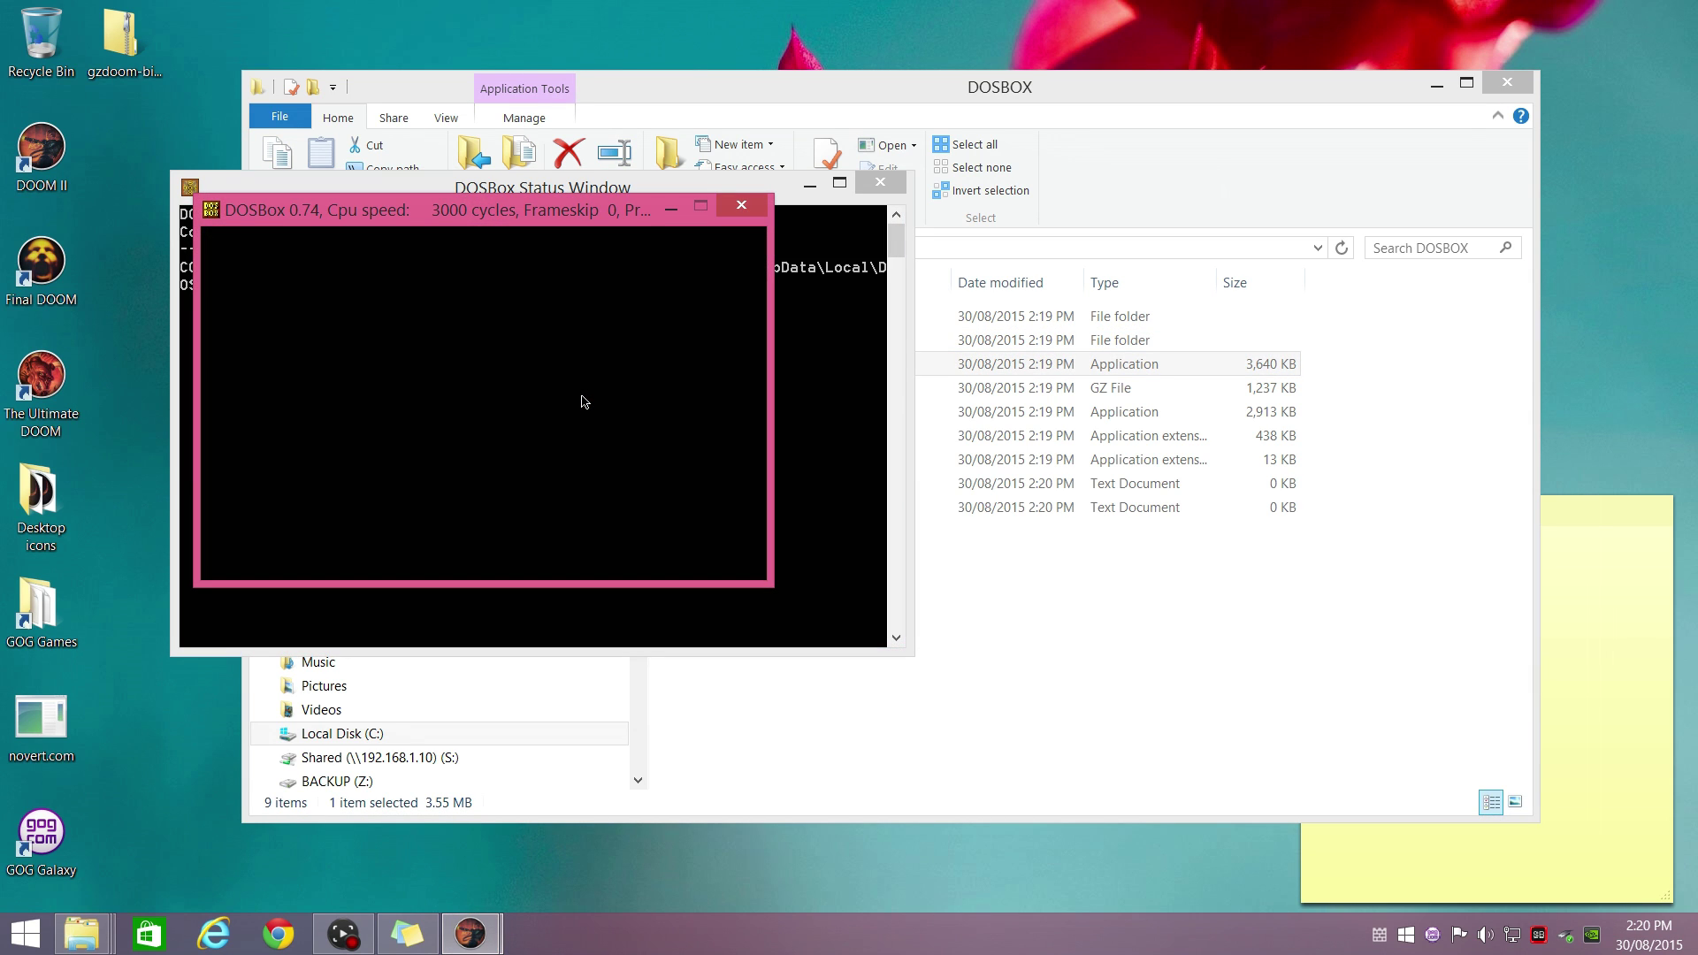
type("mixer /listmidi")
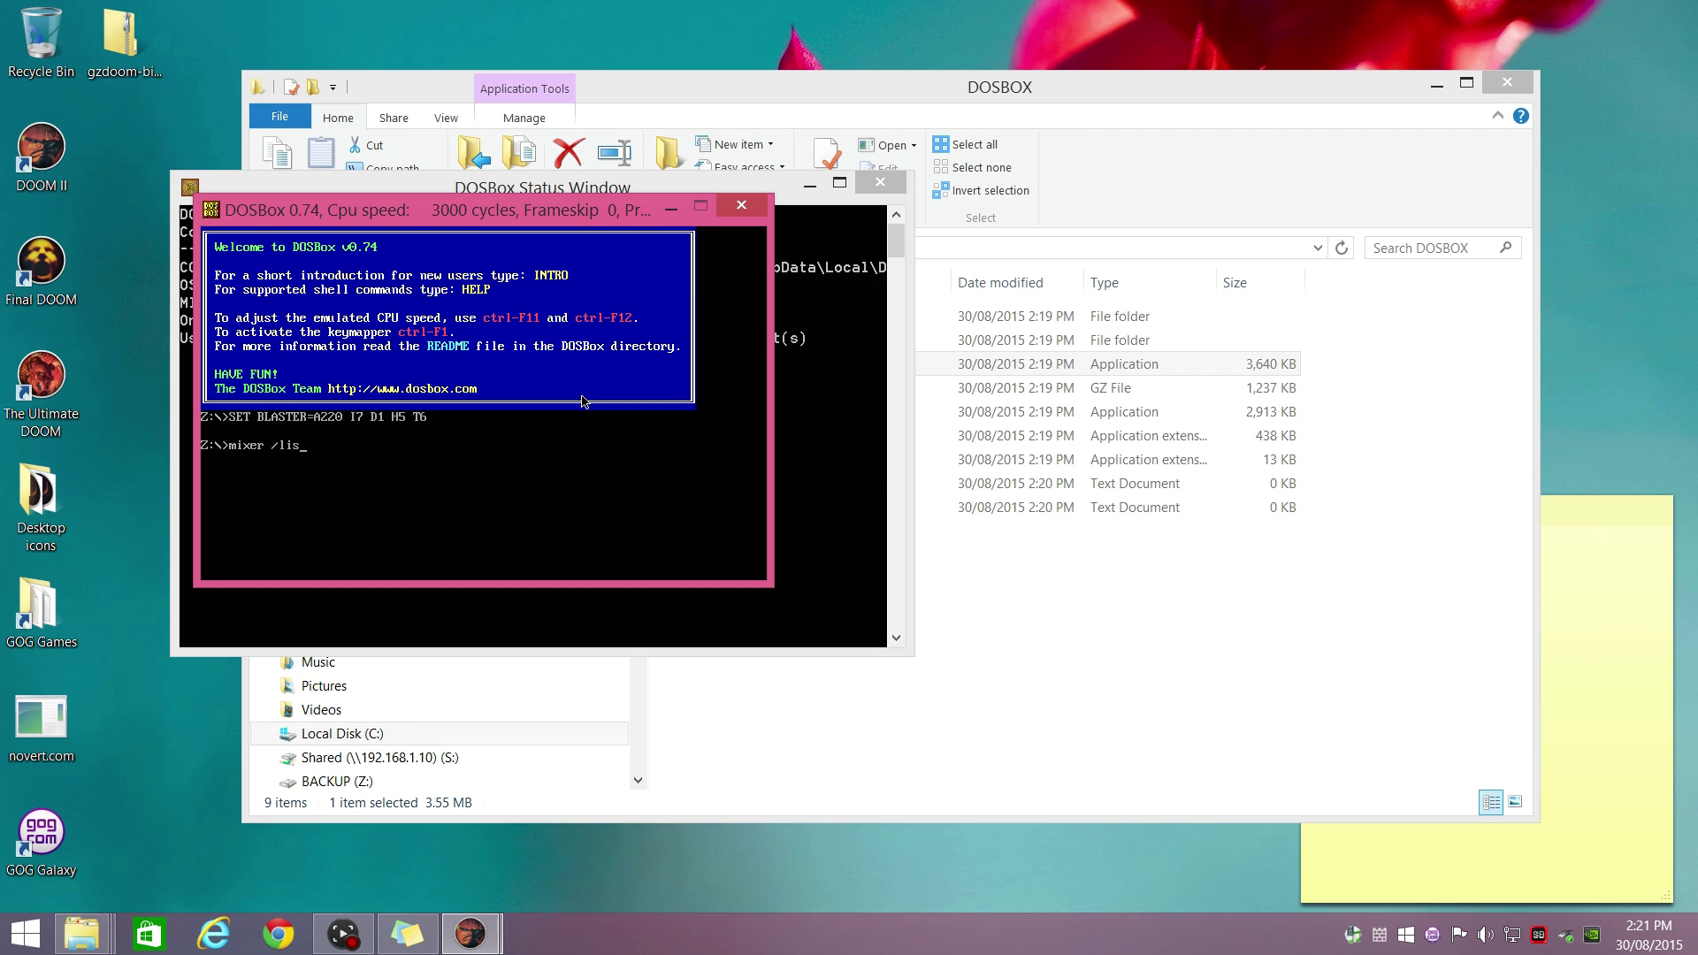
key("Return")
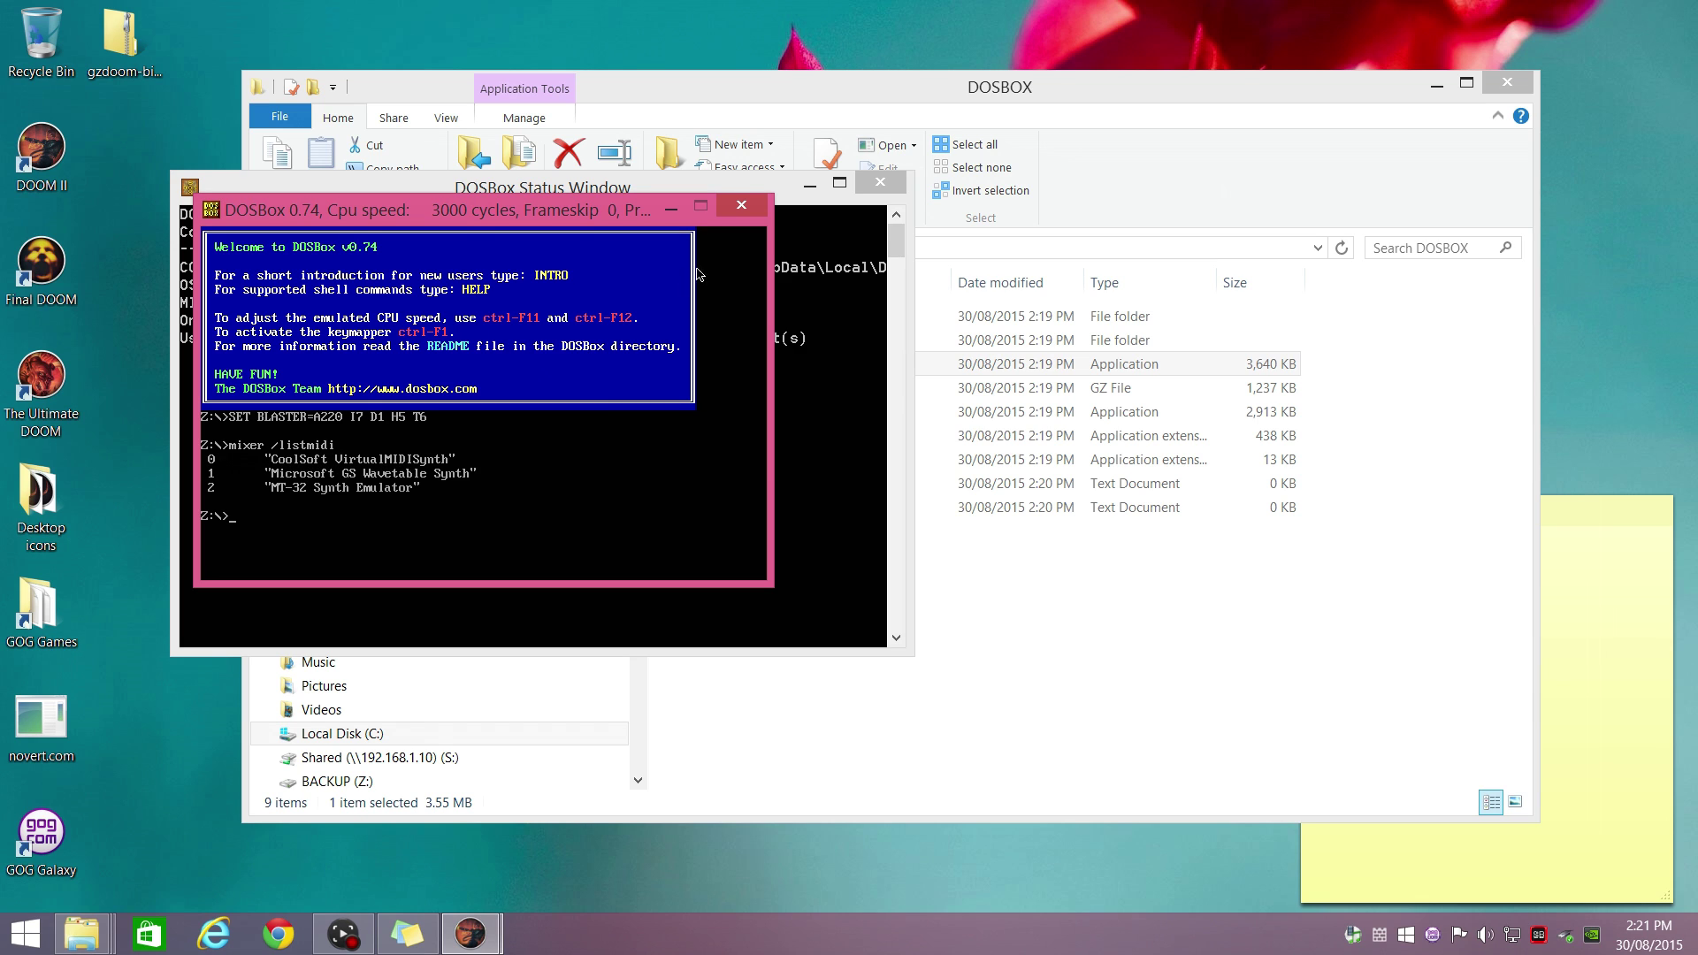
left_click(735, 214)
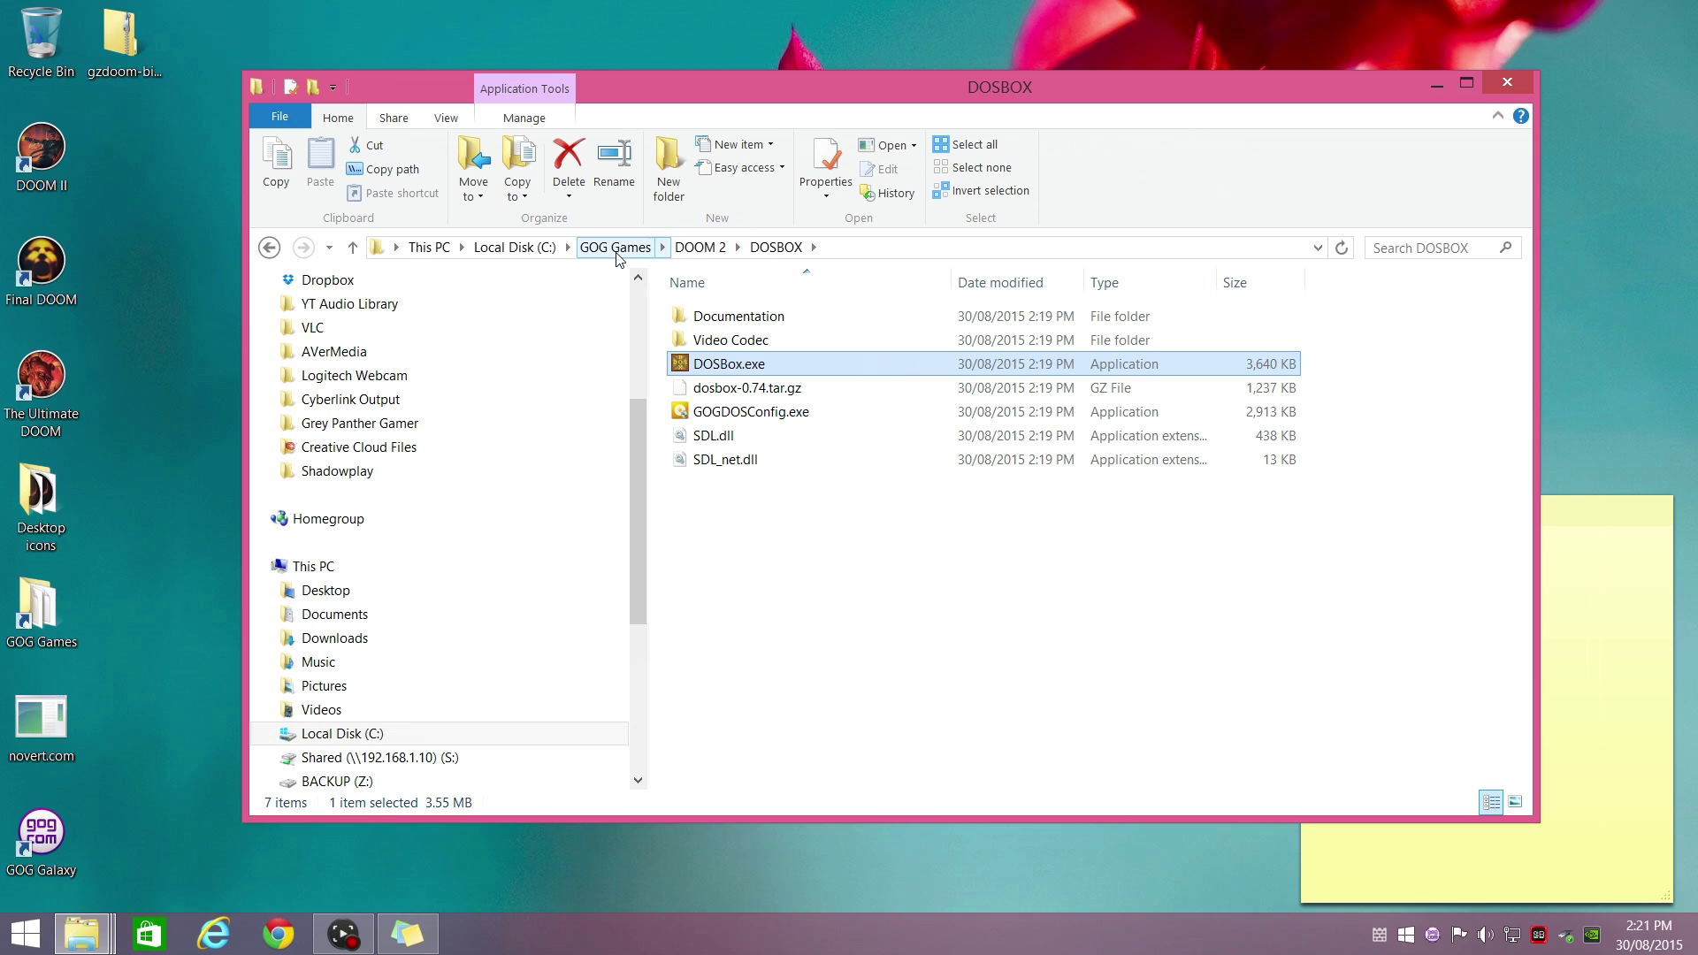
- Open dosbox_doom2.conf from the DOOM 2 folder in Notepad and enlarge its window for editing
left_click(676, 251)
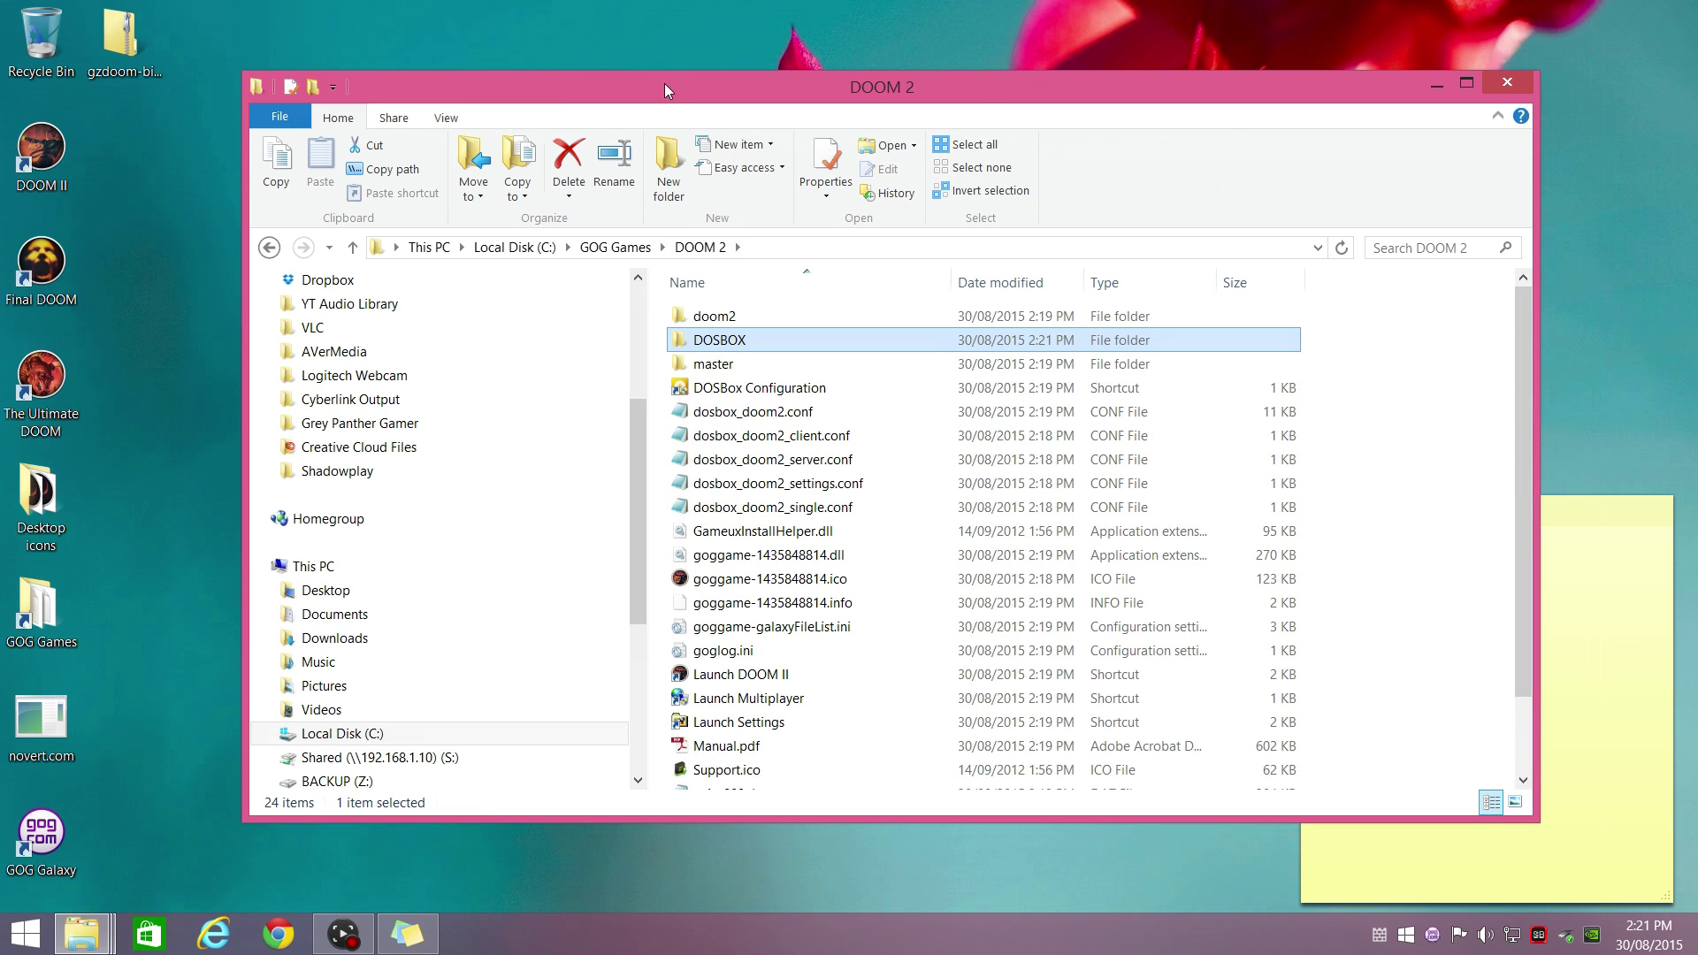
left_click_drag(666, 83, 587, 53)
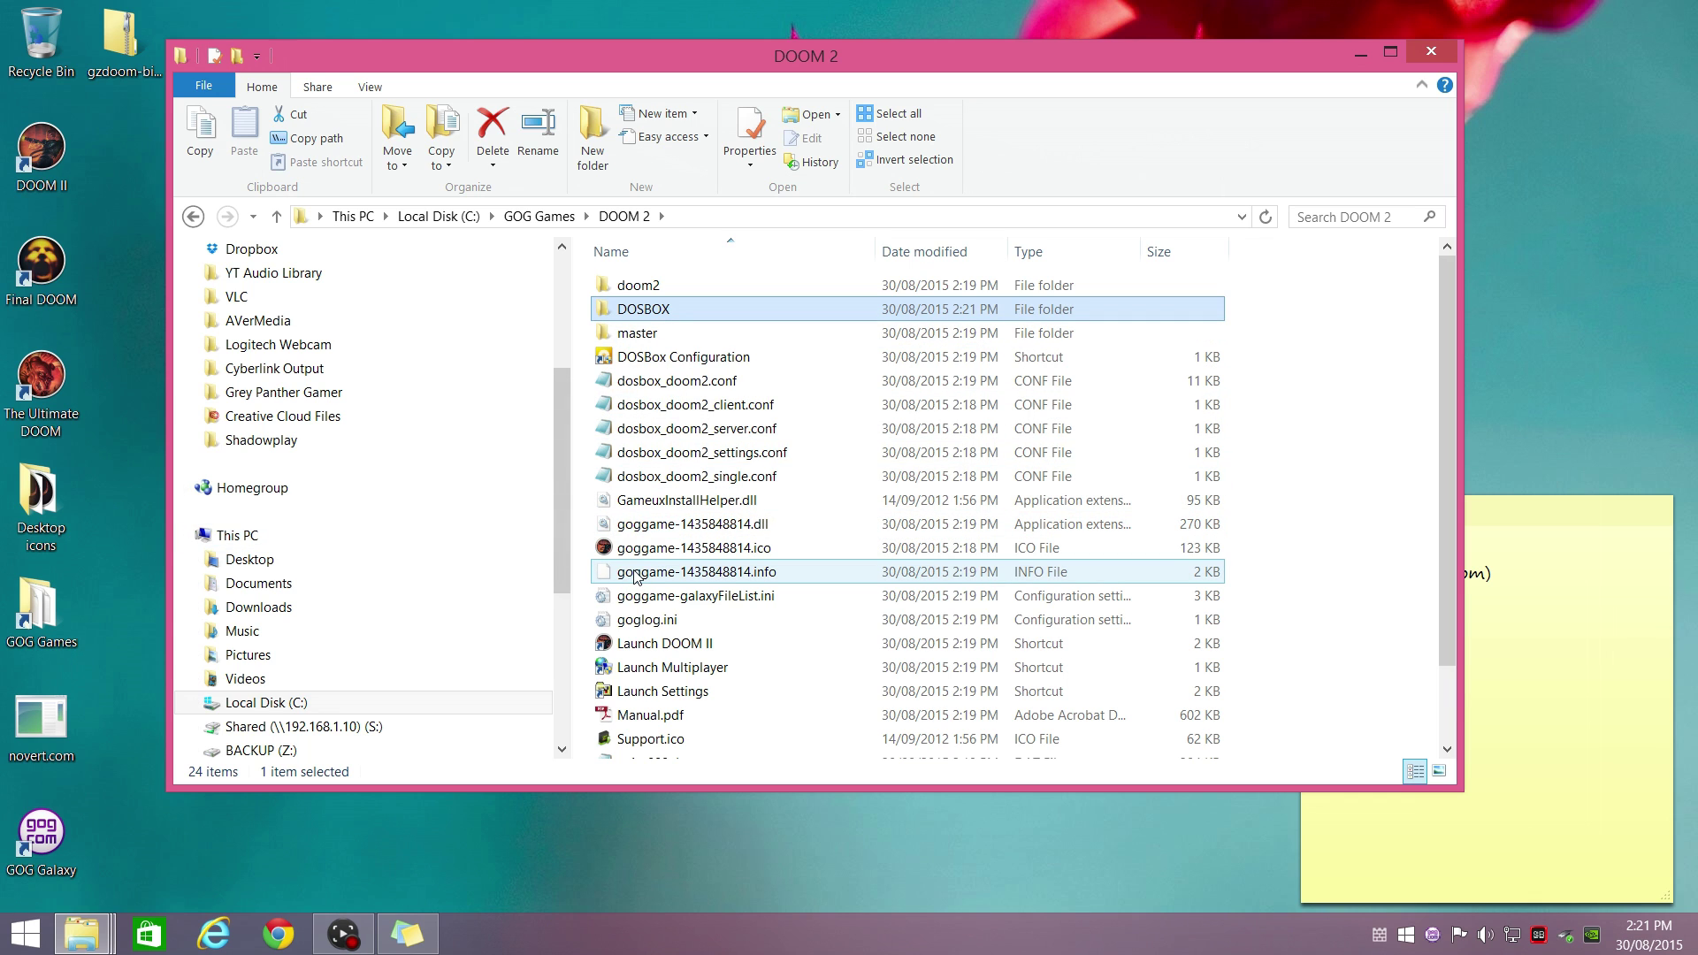
double_click(645, 383)
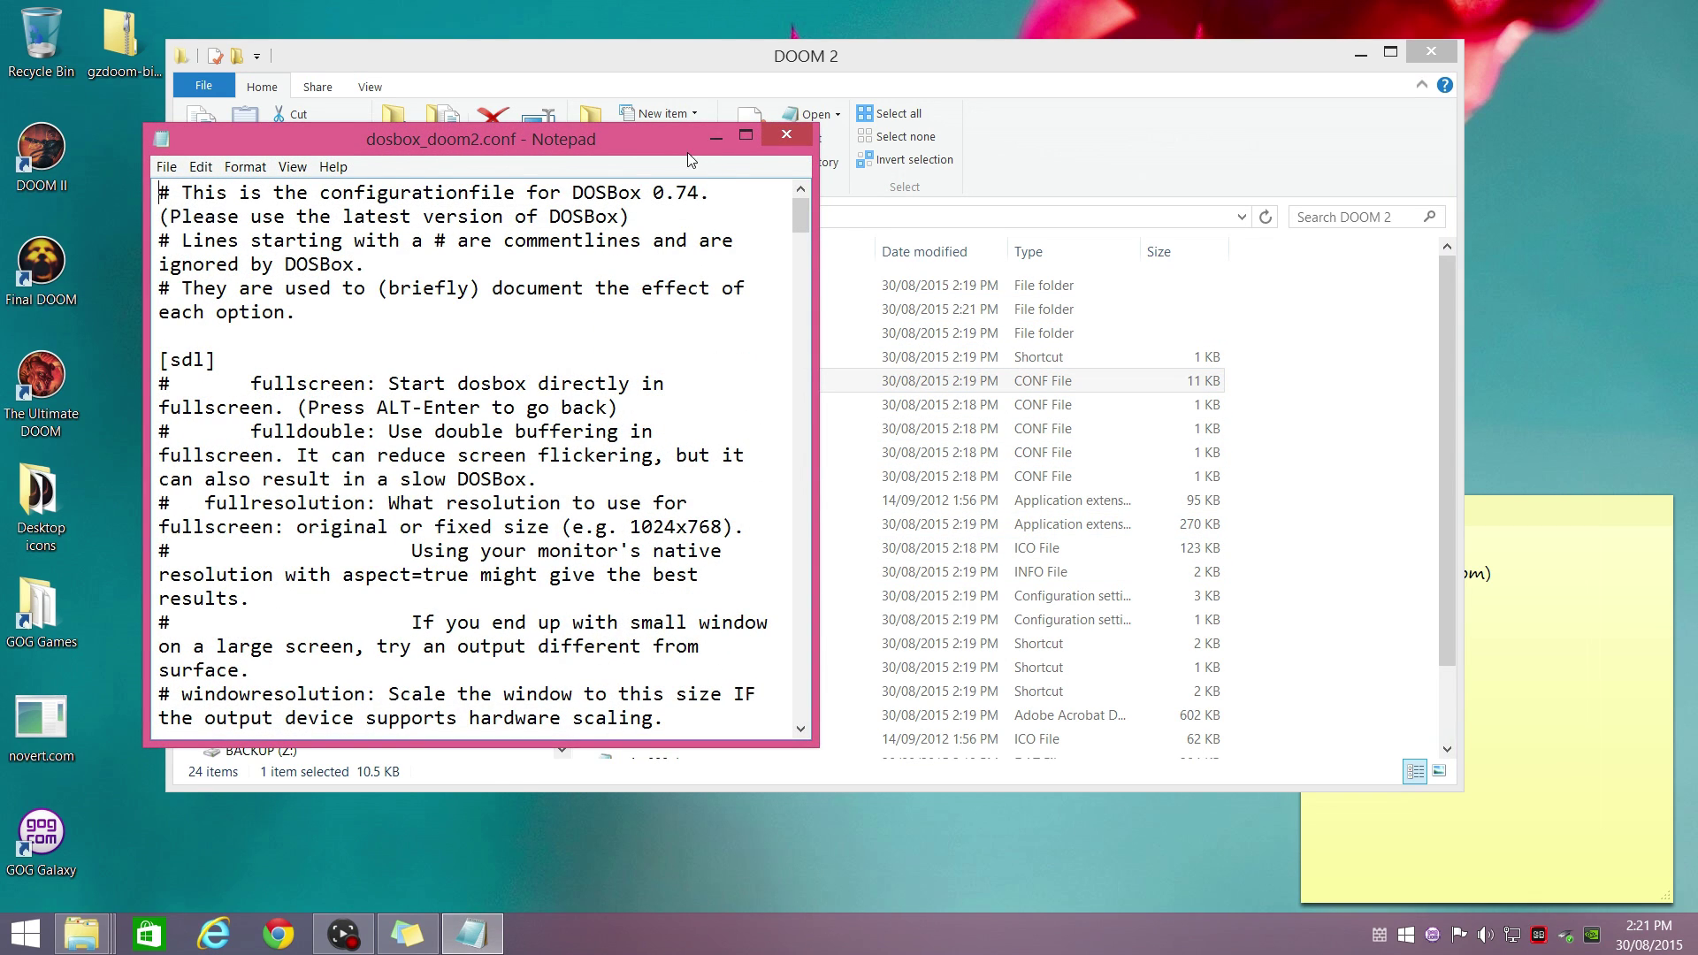
left_click_drag(651, 143, 657, 51)
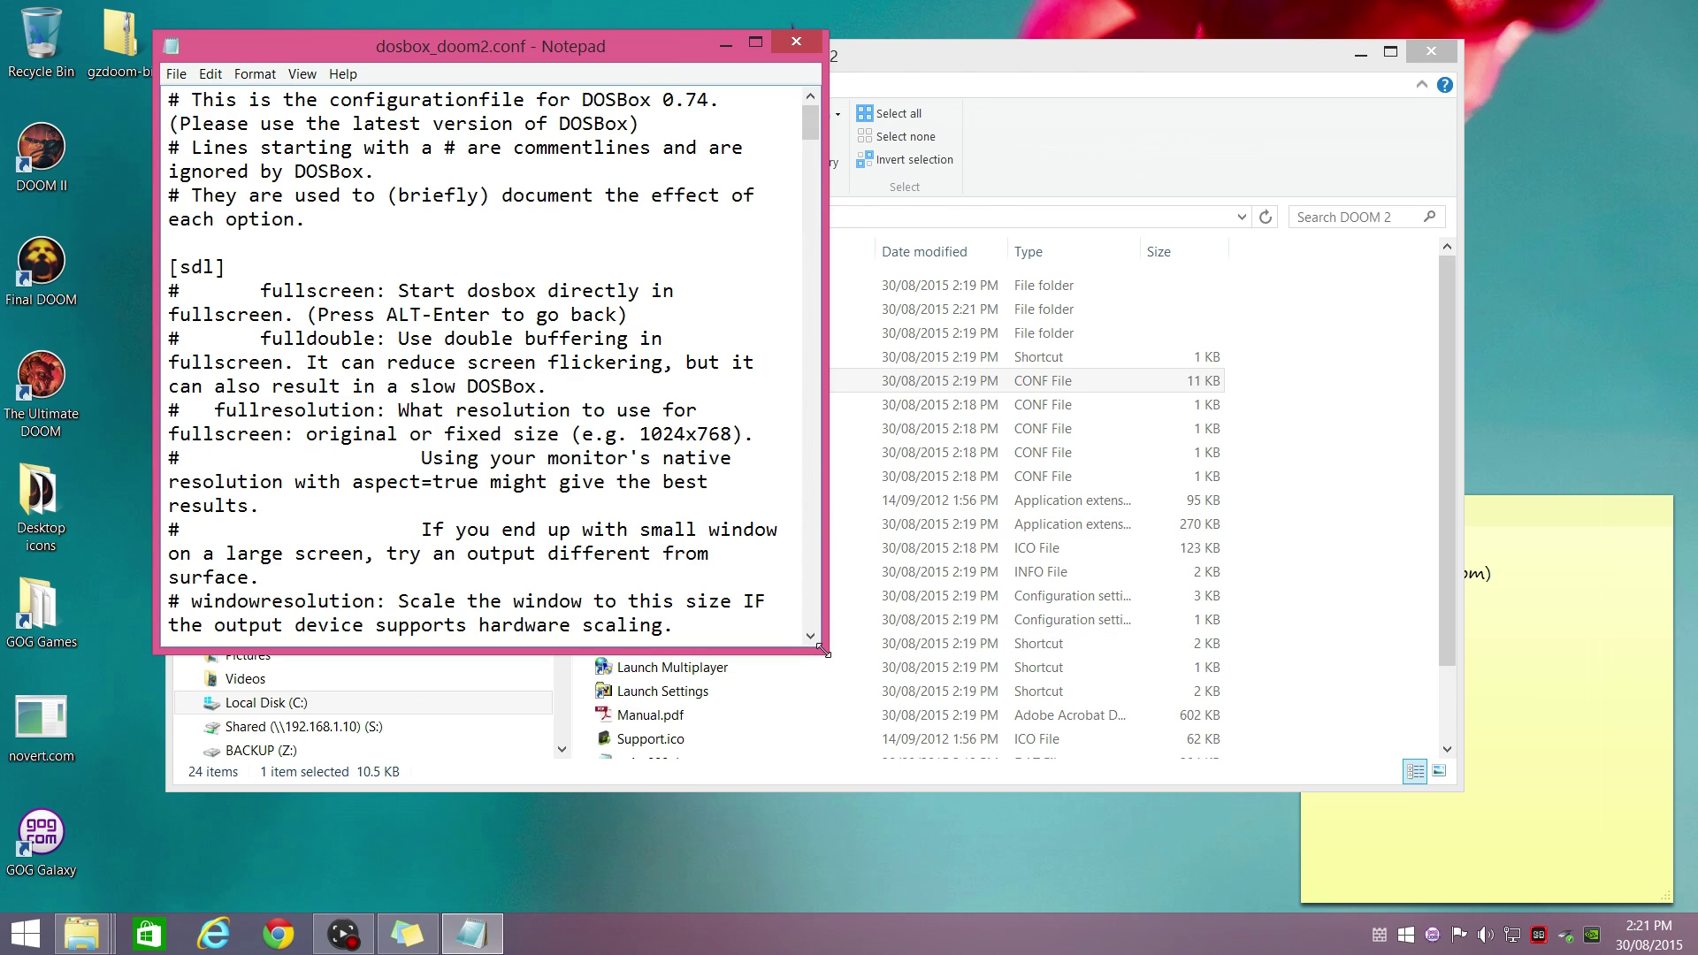
left_click_drag(826, 652, 1419, 874)
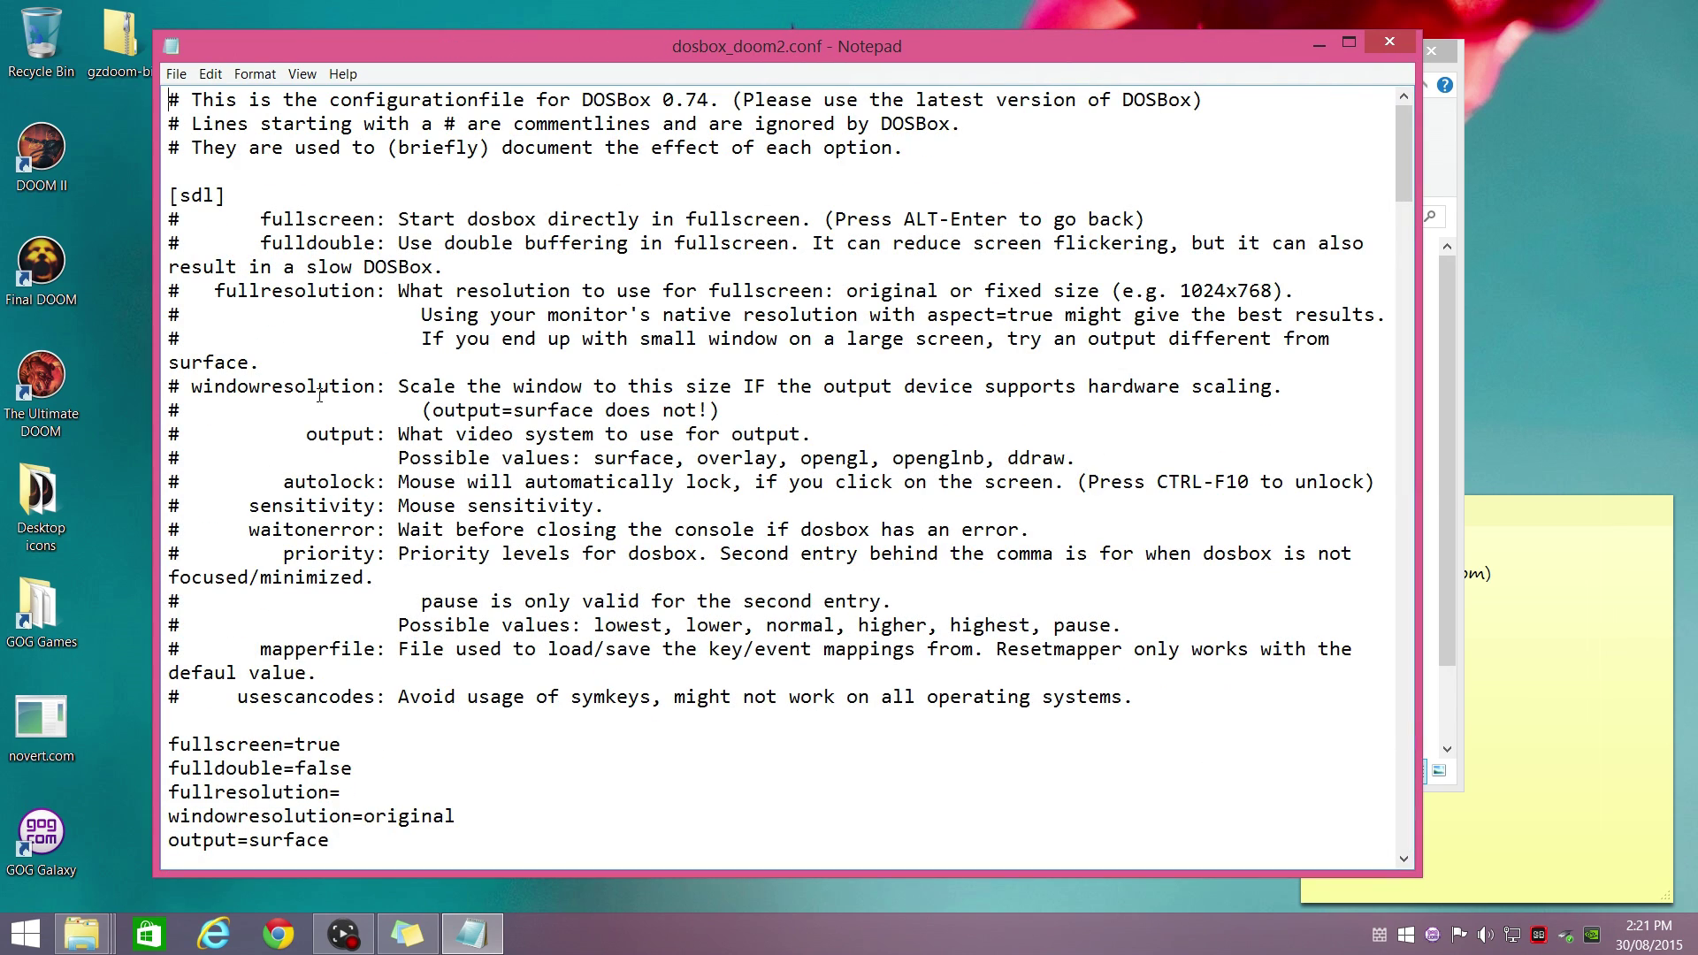
- Set fullresolution to 1920x1080 and windowresolution to 800x600 in the [sdl] section
scroll(320, 395, "down", 3)
scroll(319, 395, "down", 3)
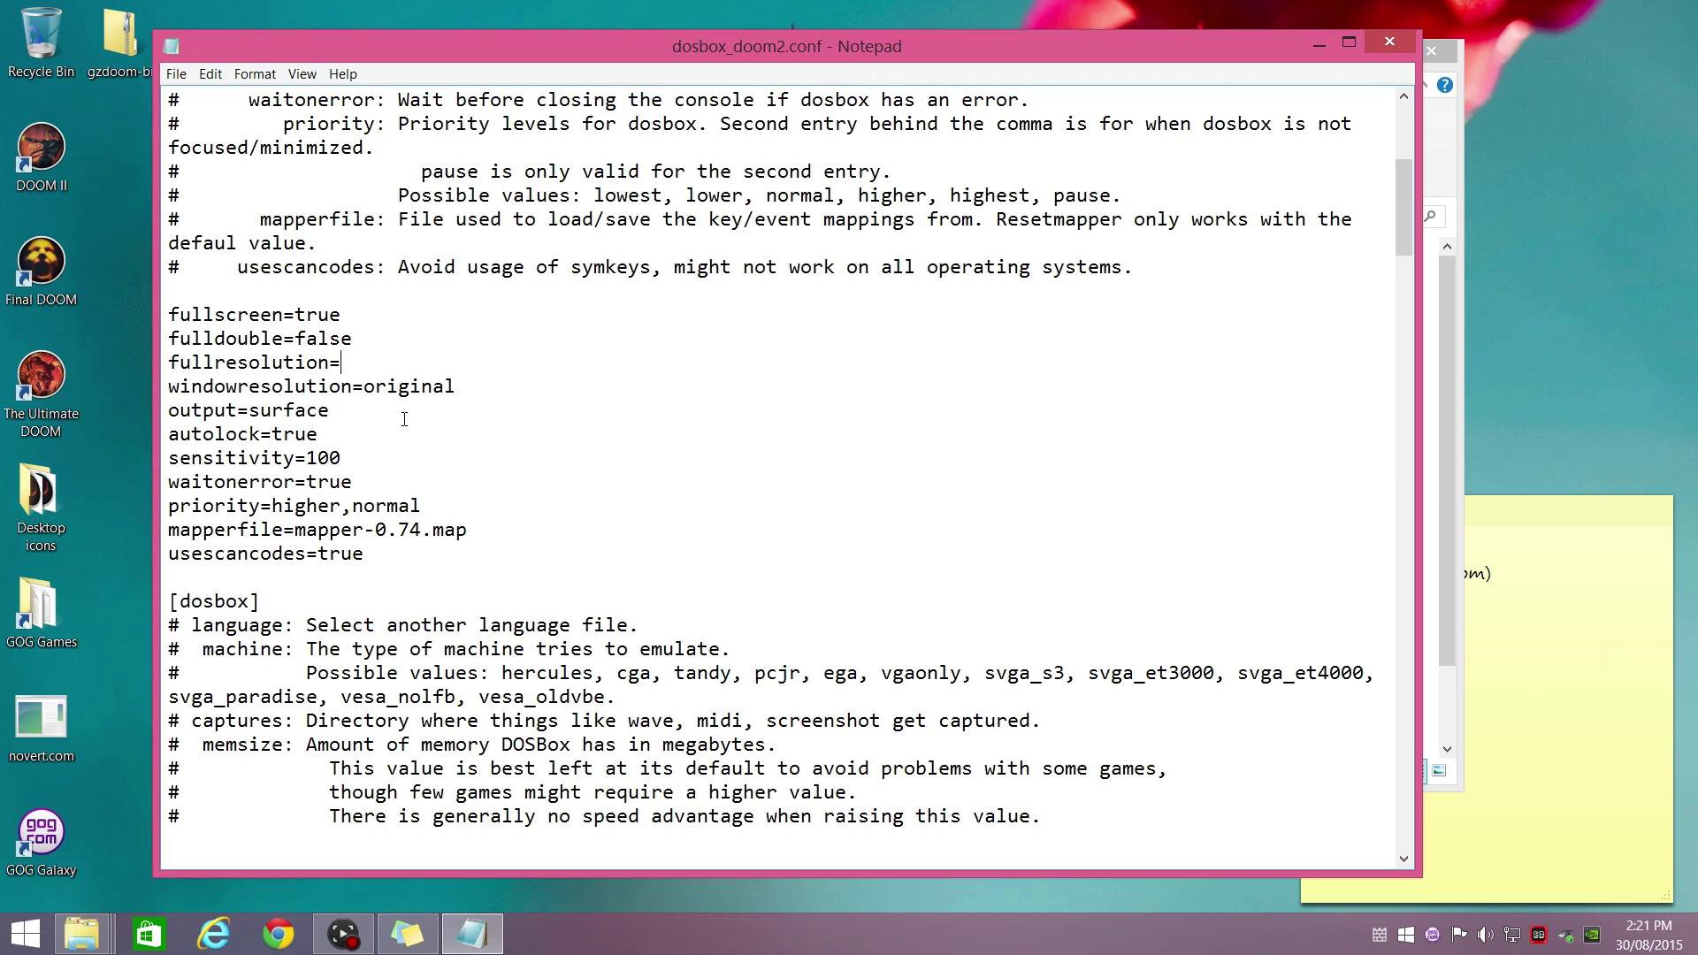
type("1920x1080")
left_click_drag(455, 386, 366, 386)
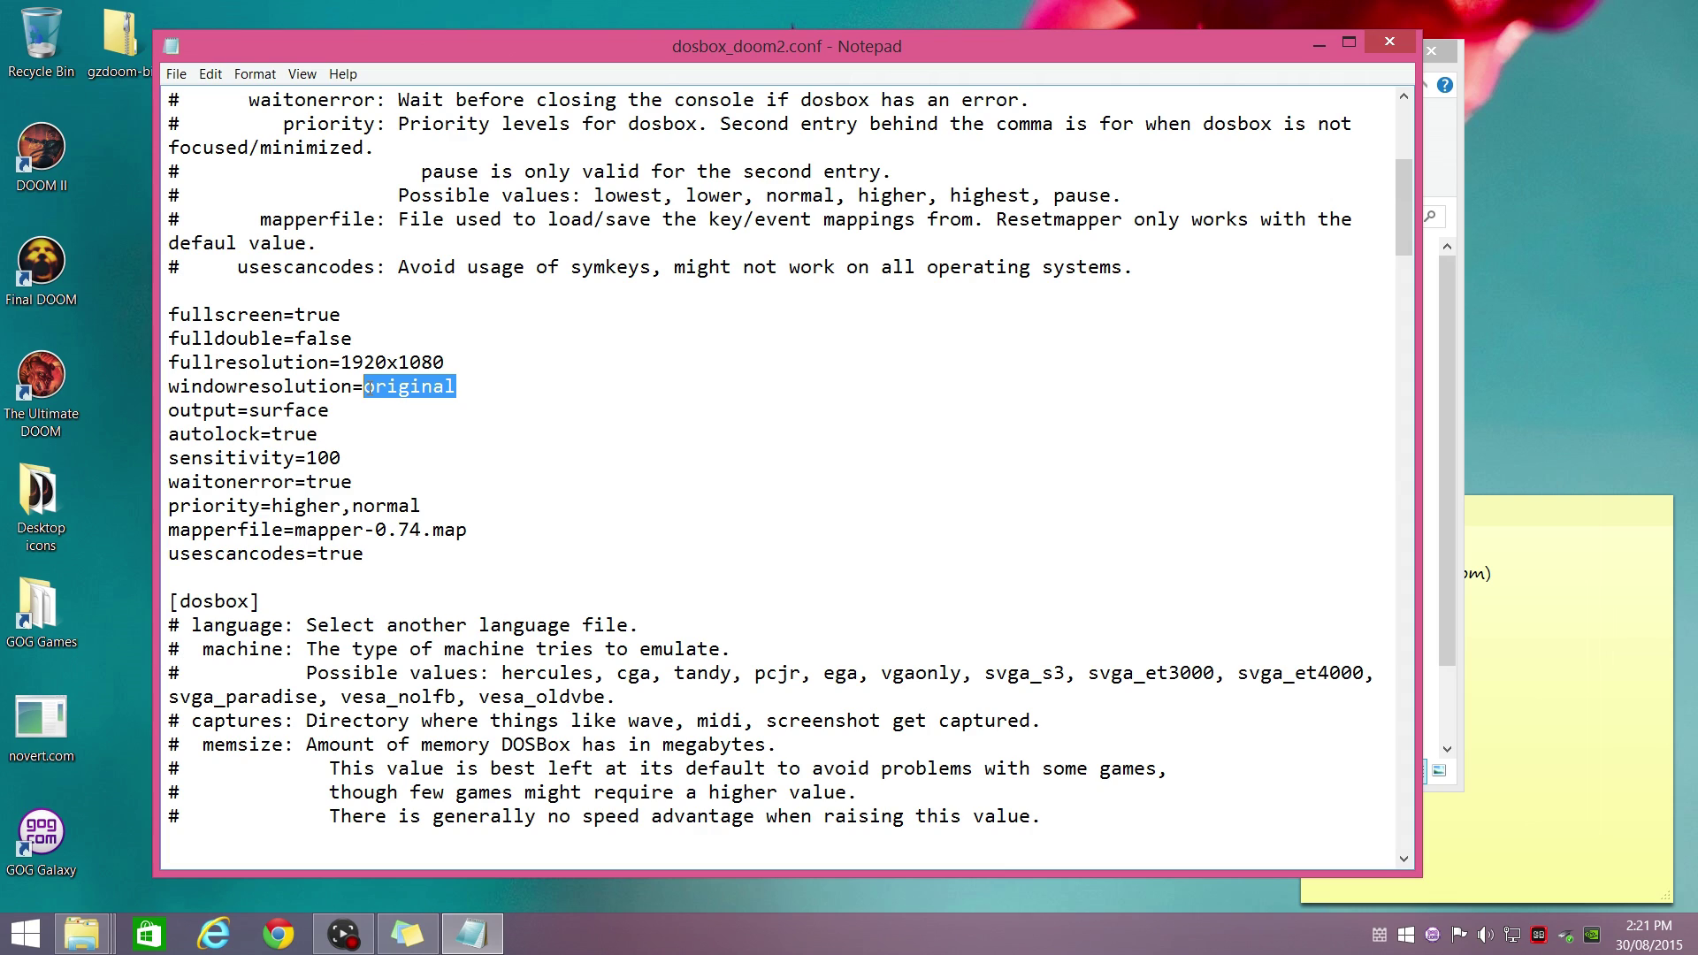
type("800x600")
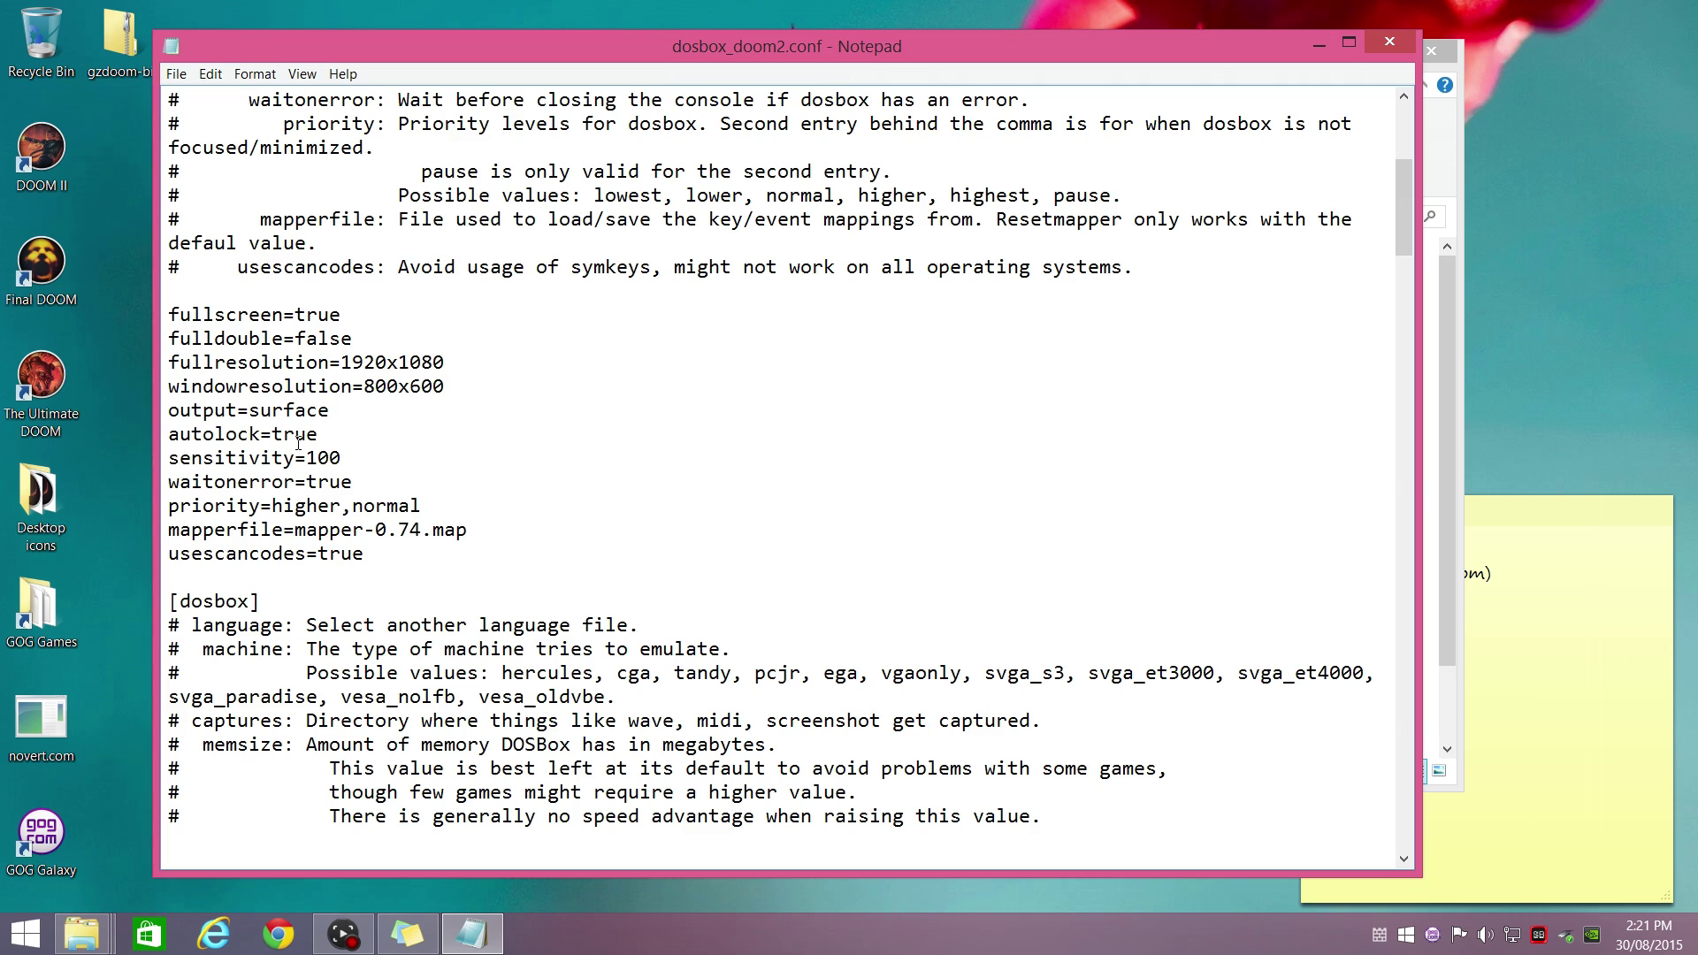
- Set output to opengl in the [sdl] section and review the alternative output values listed in the comments
left_click_drag(330, 410, 251, 411)
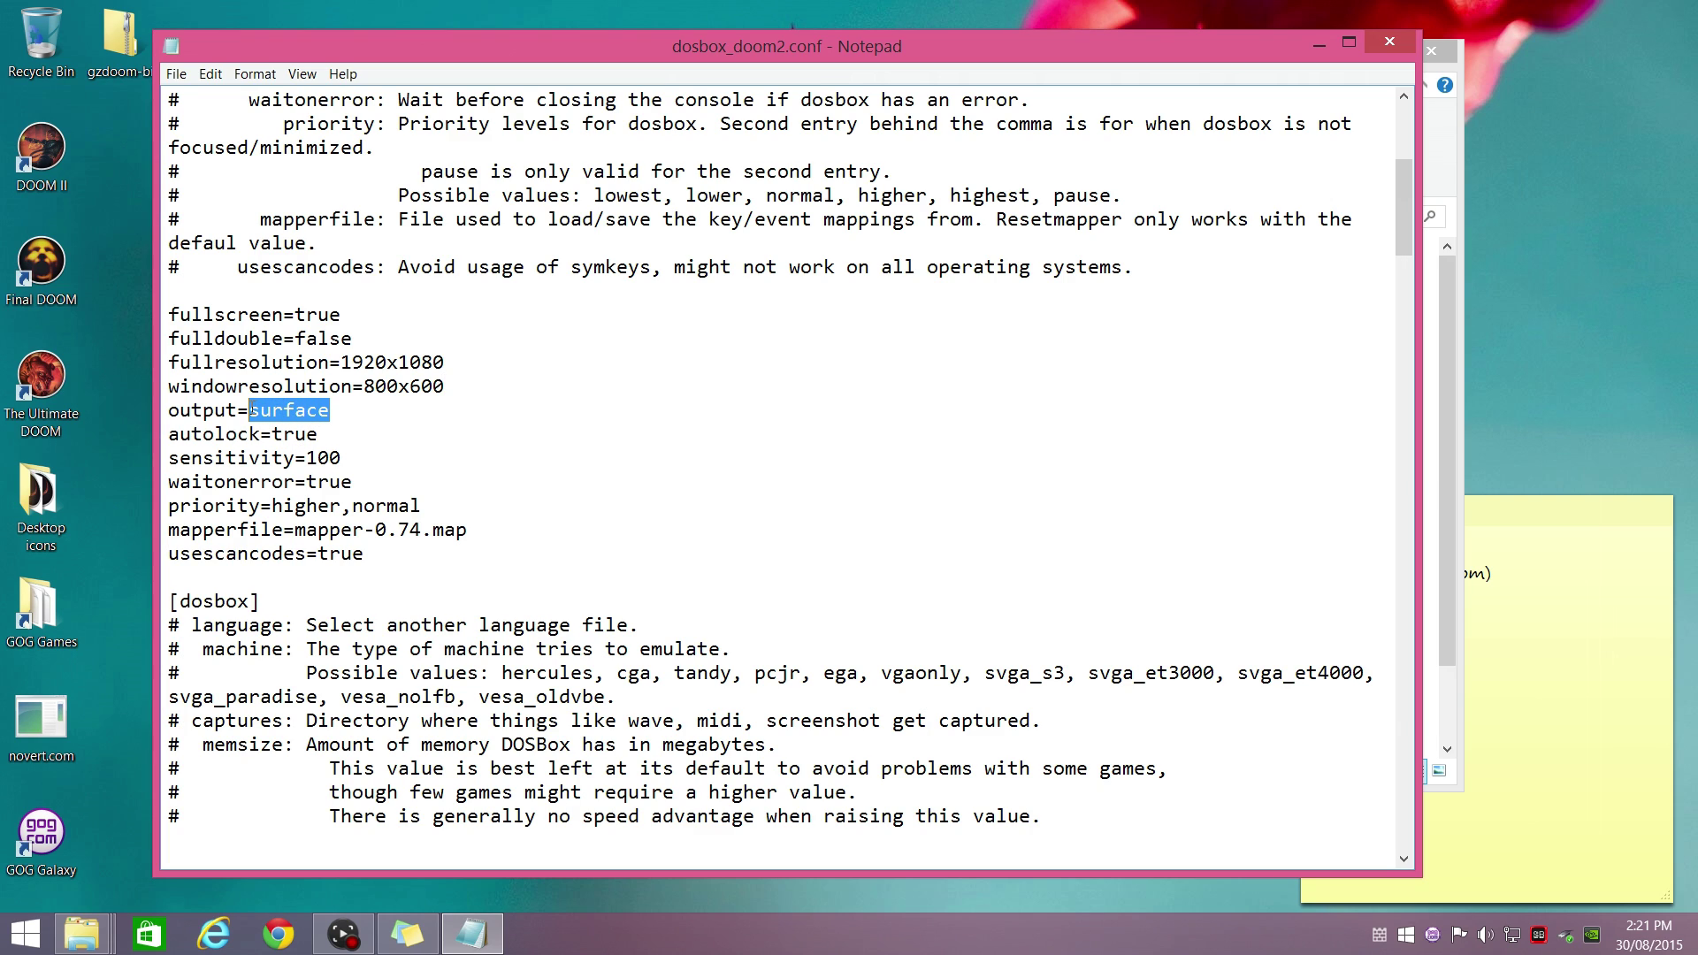
type("opengl")
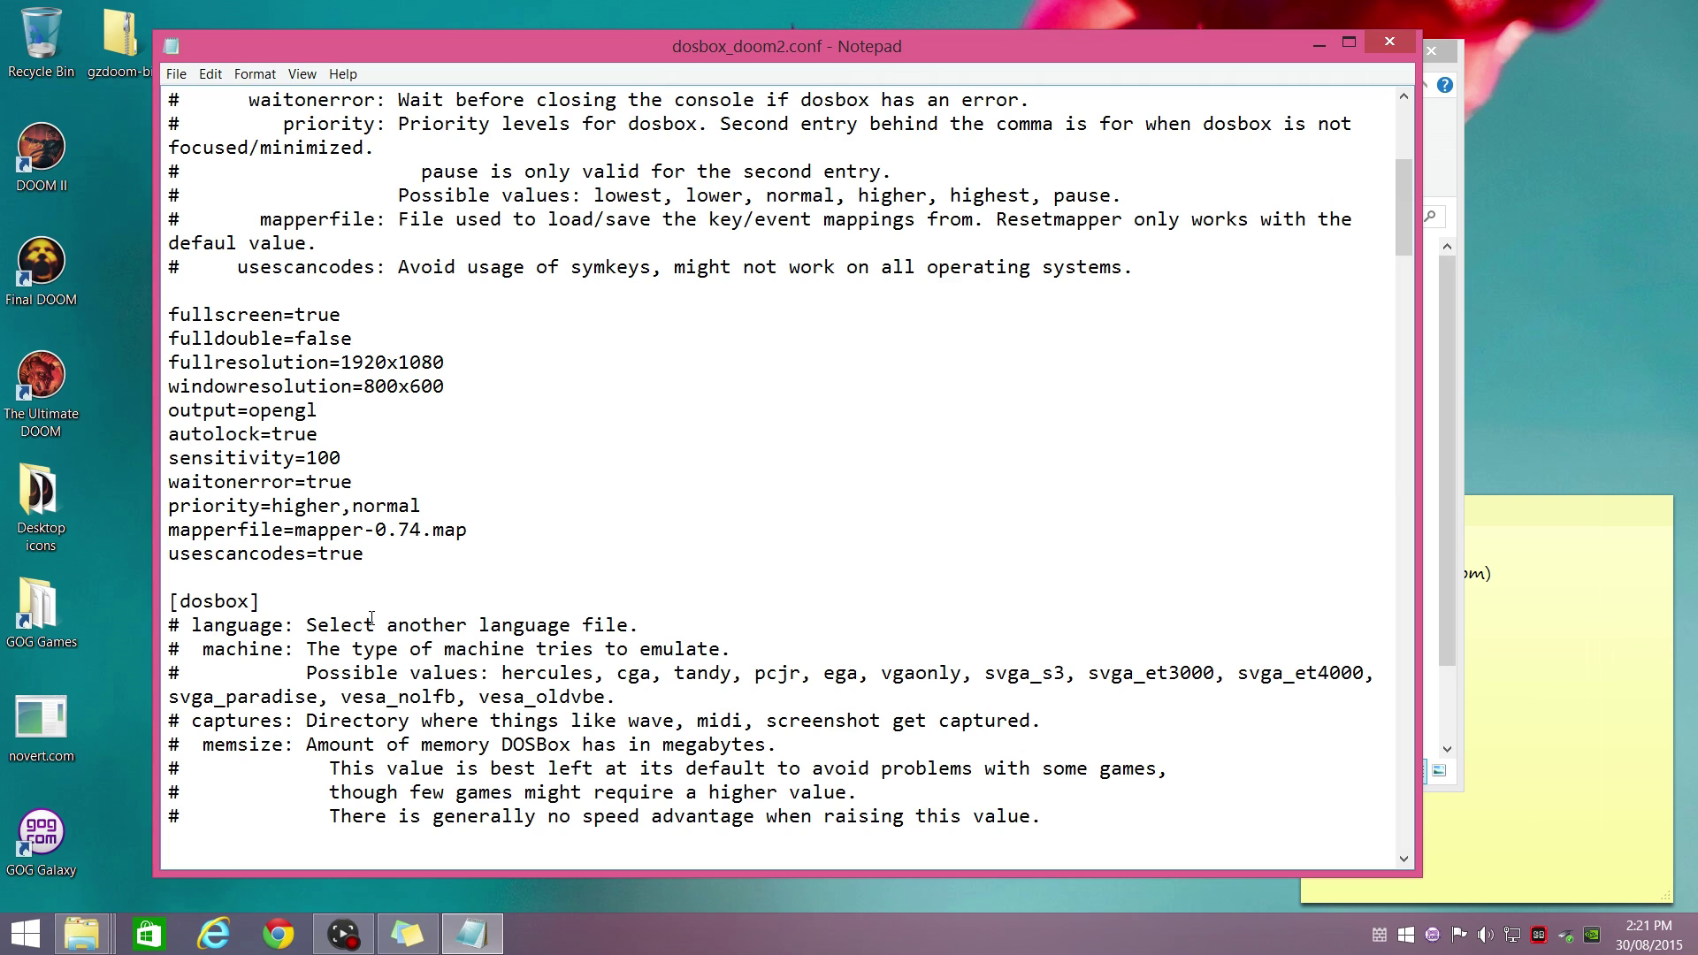
scroll(583, 430, "up", 3)
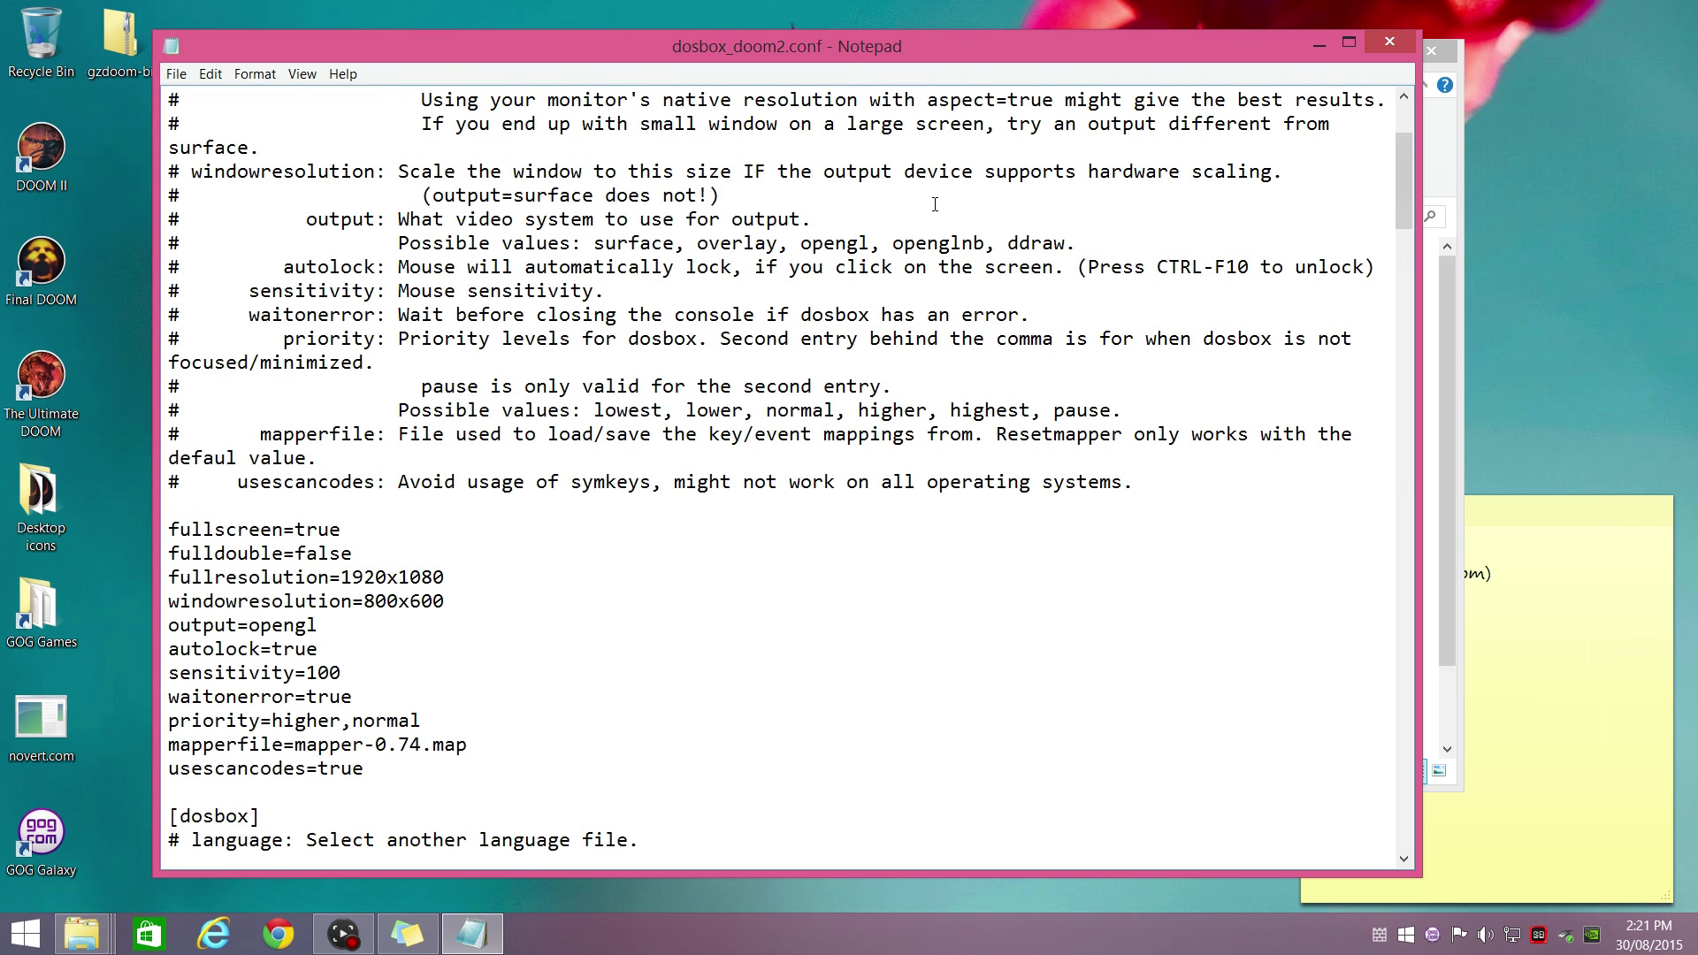
left_click_drag(895, 245, 970, 244)
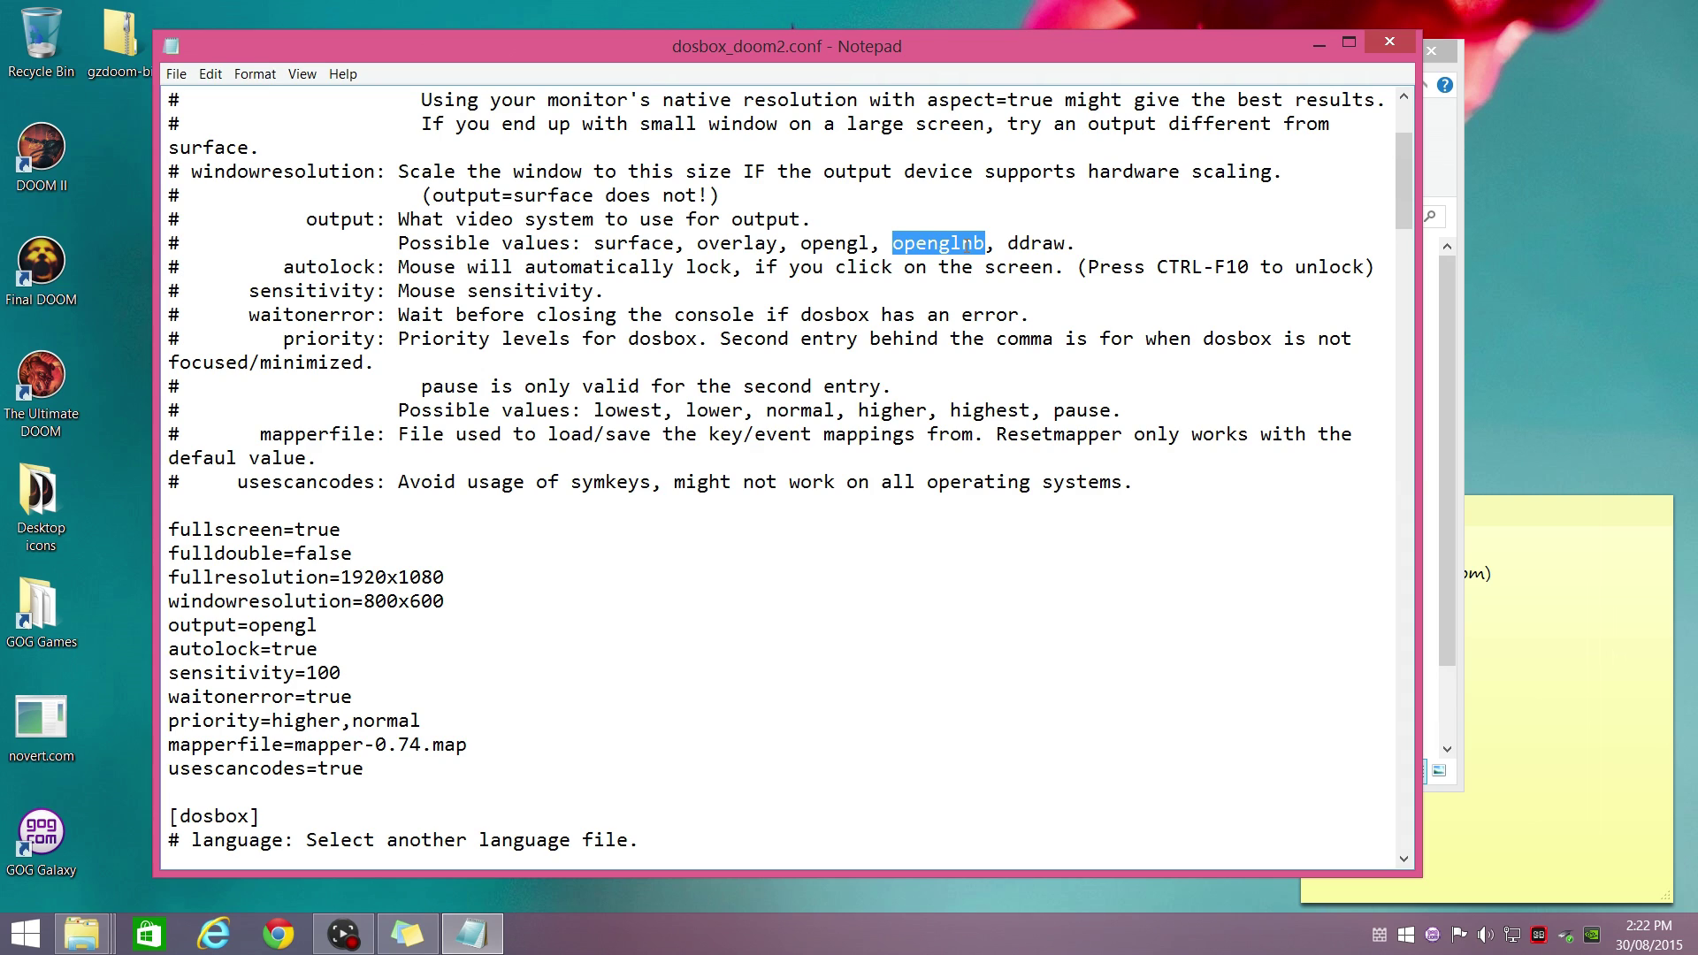
left_click(1034, 245)
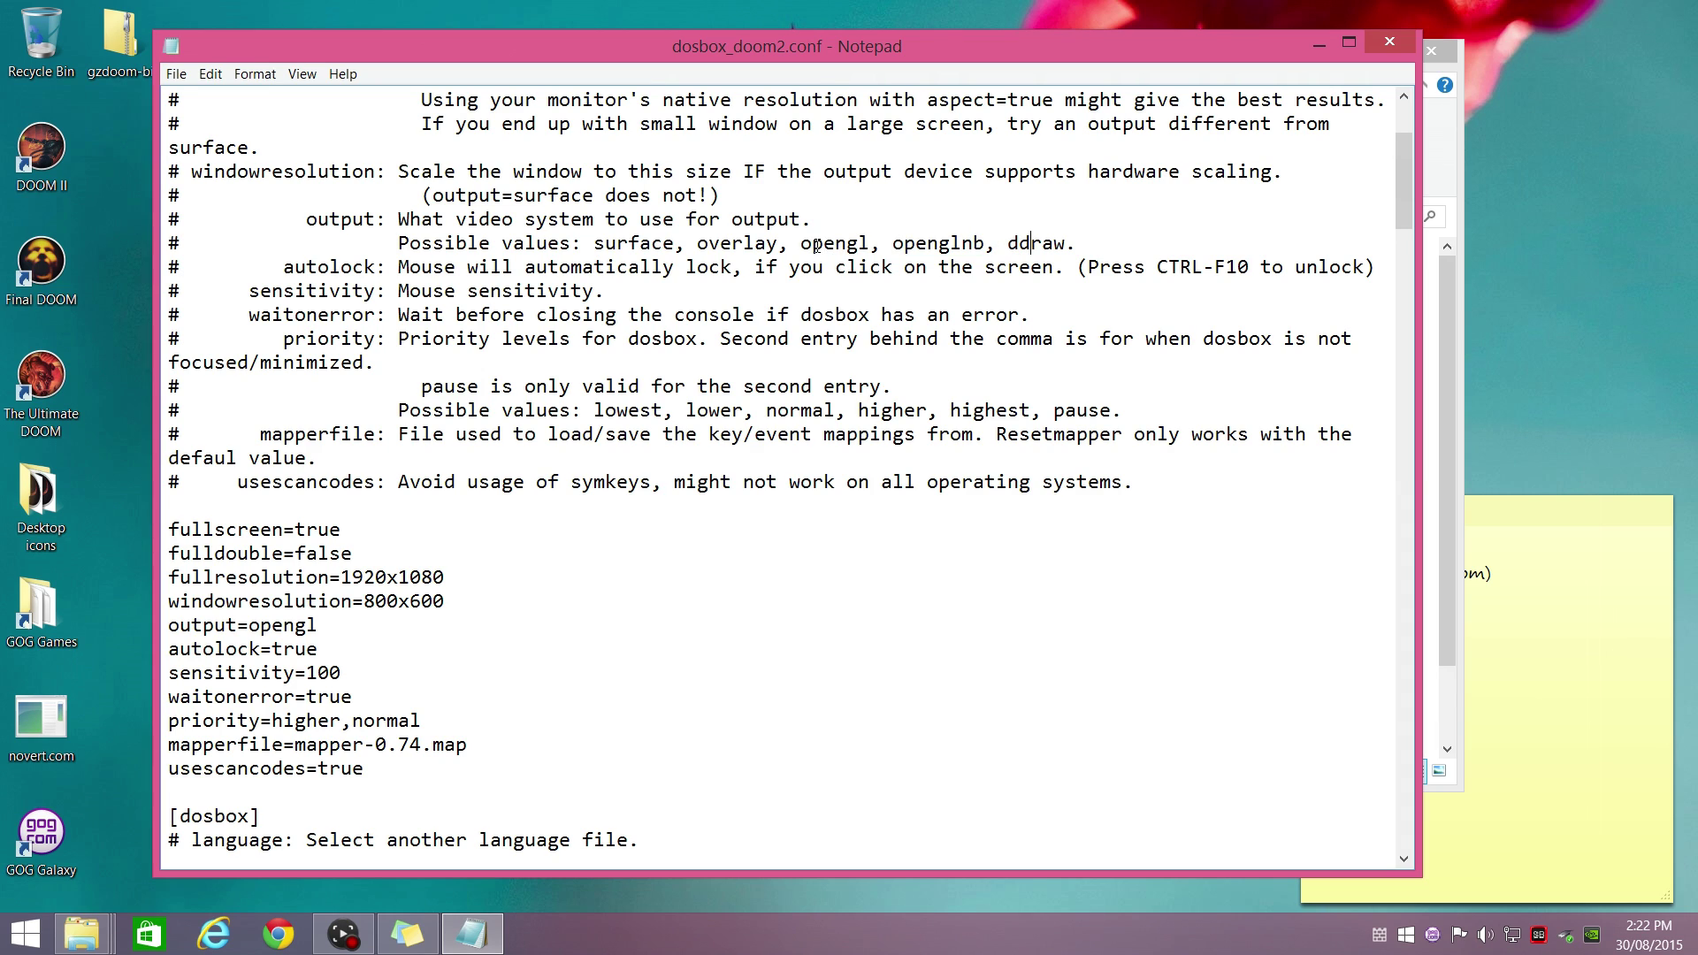
left_click_drag(801, 244, 1067, 238)
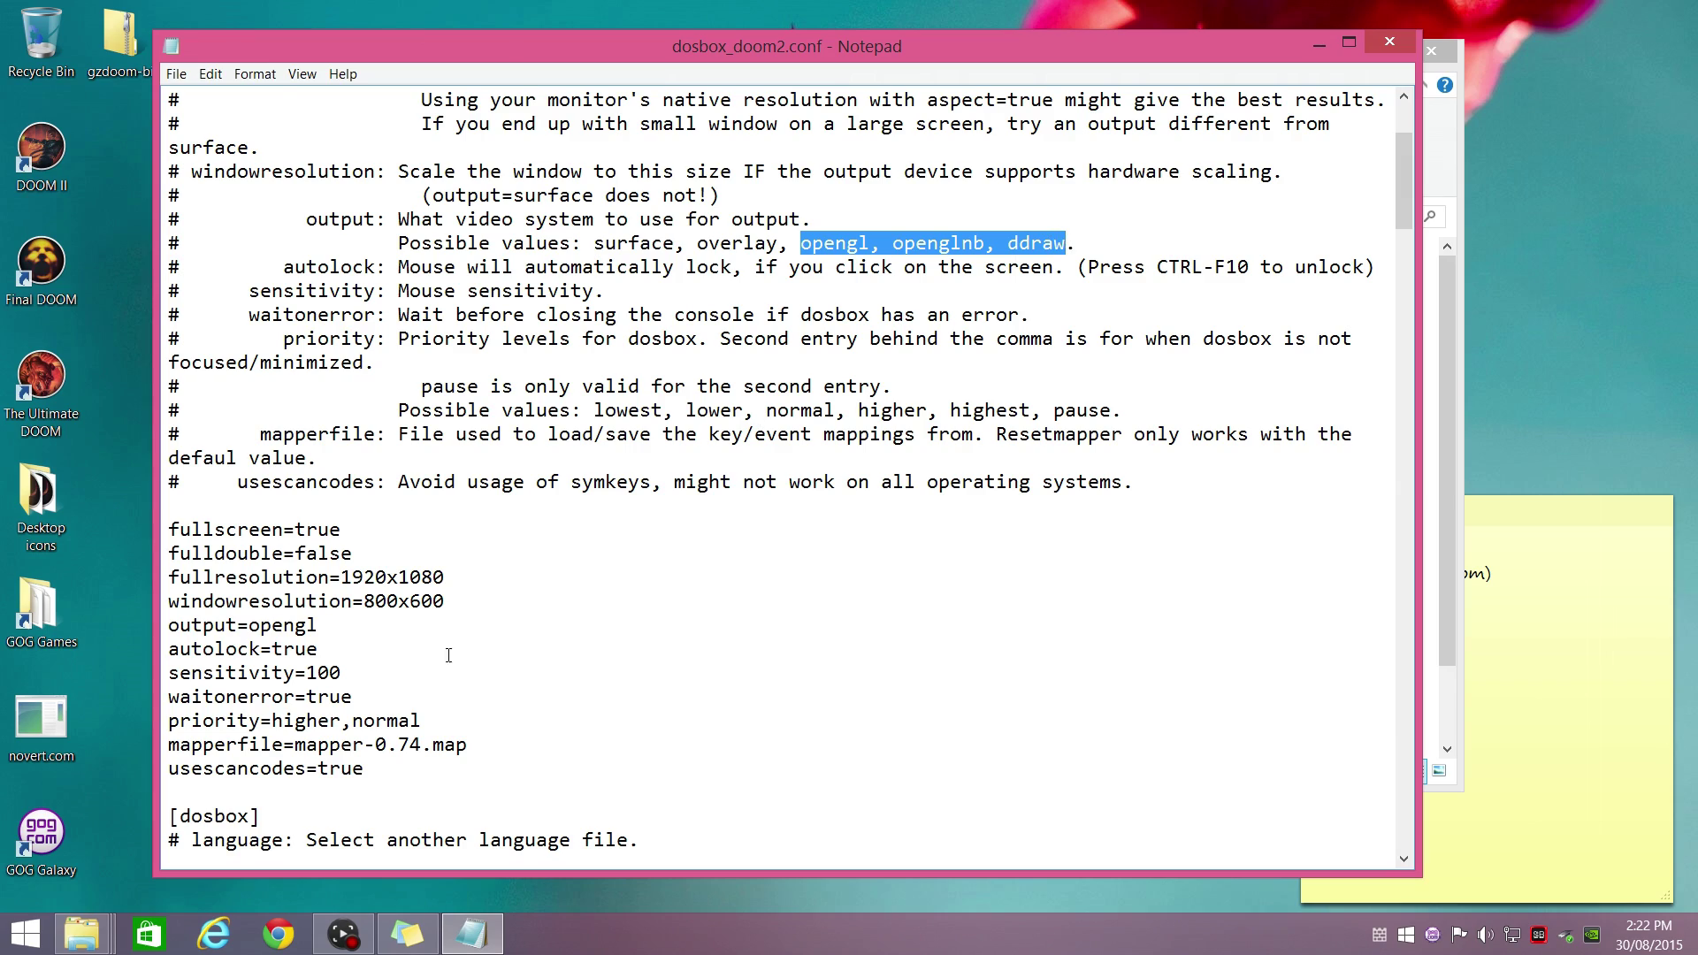
scroll(449, 655, "down", 1)
left_click(363, 567)
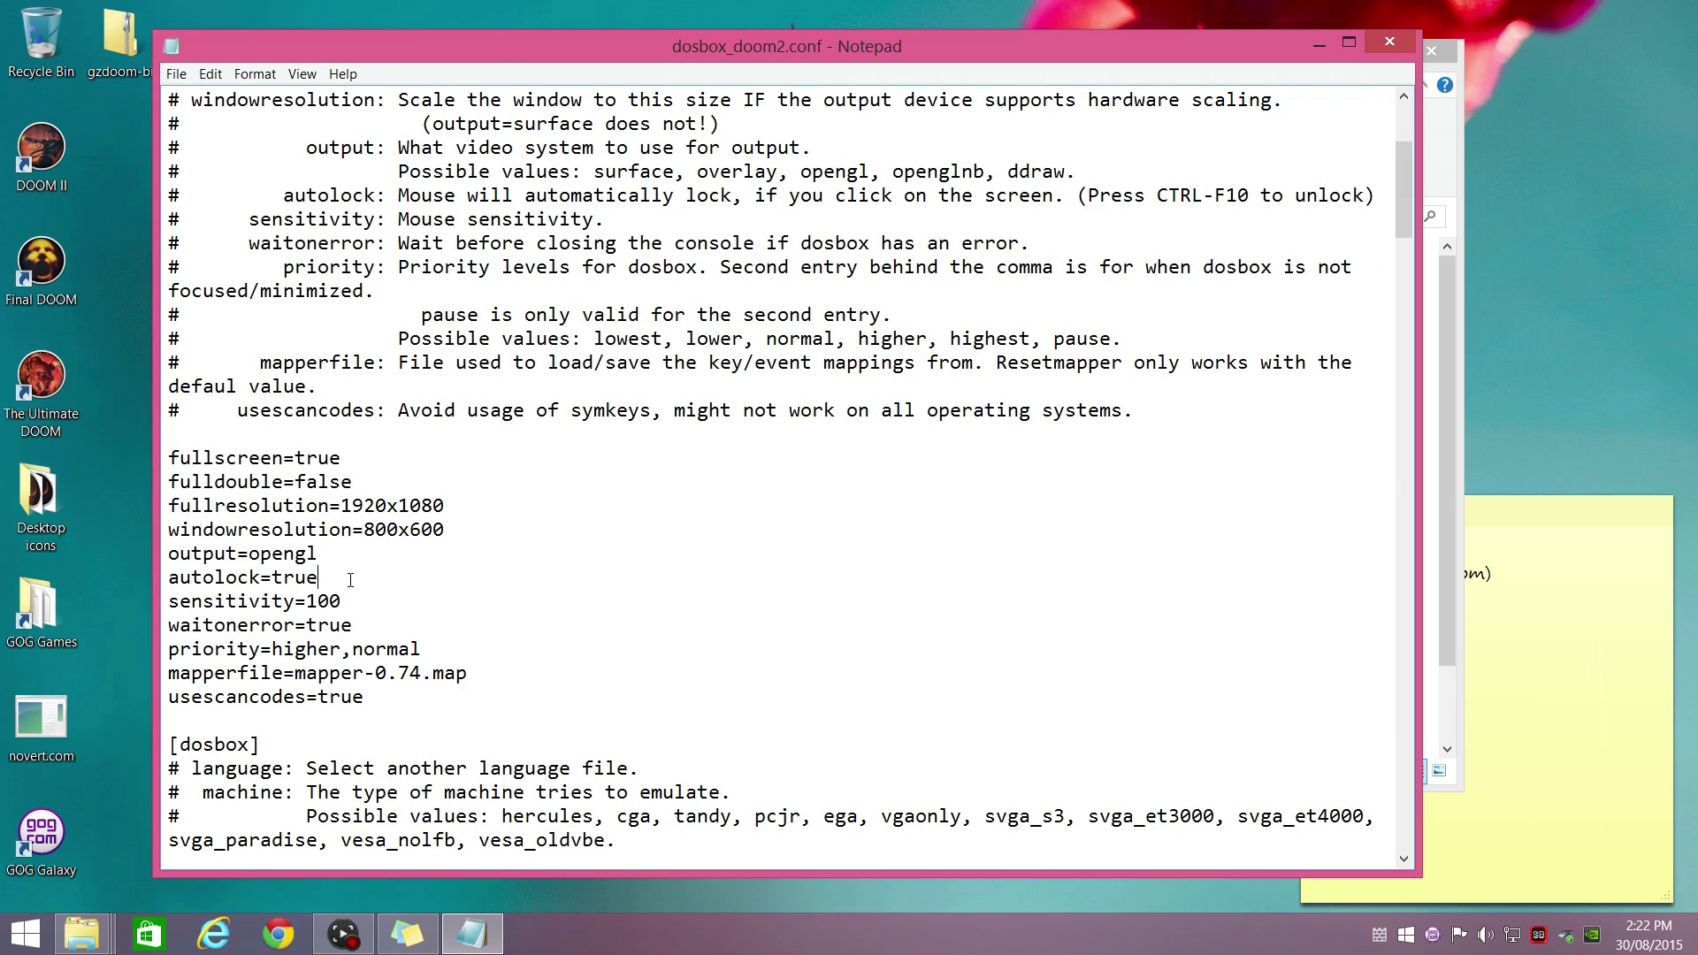
- Set aspect to true and scaler to normal3x in the [render] section of dosbox_doom2.conf
scroll(358, 574, "down", 6)
scroll(350, 580, "down", 6)
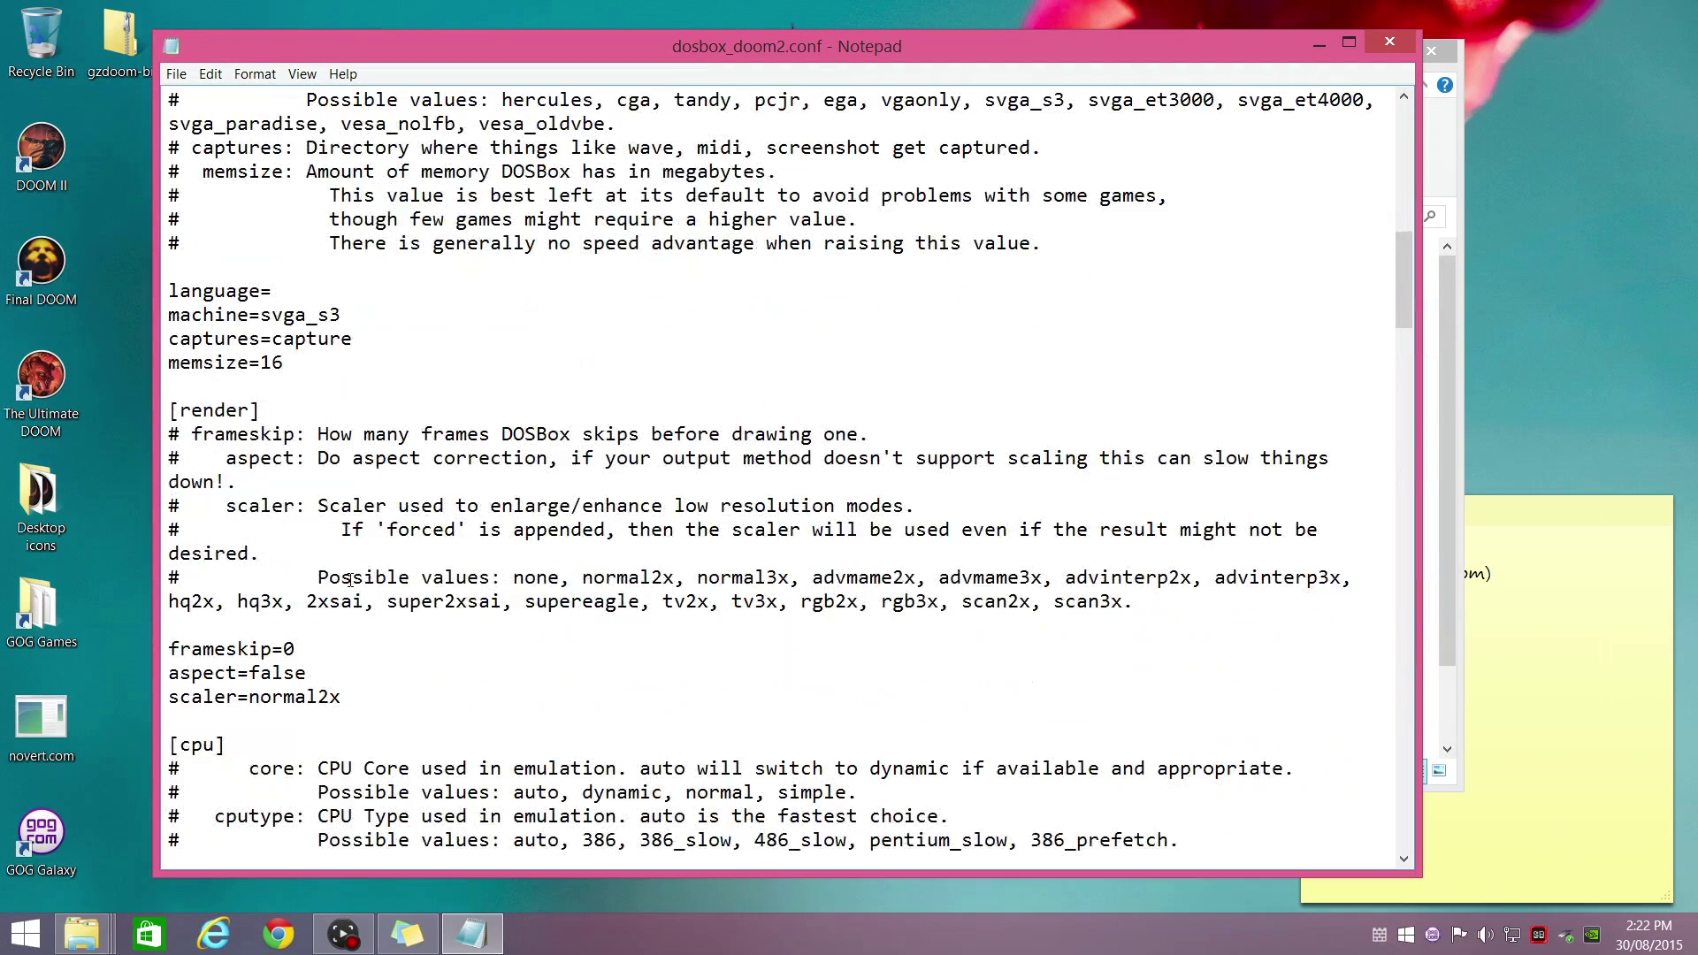
left_click_drag(328, 530, 253, 534)
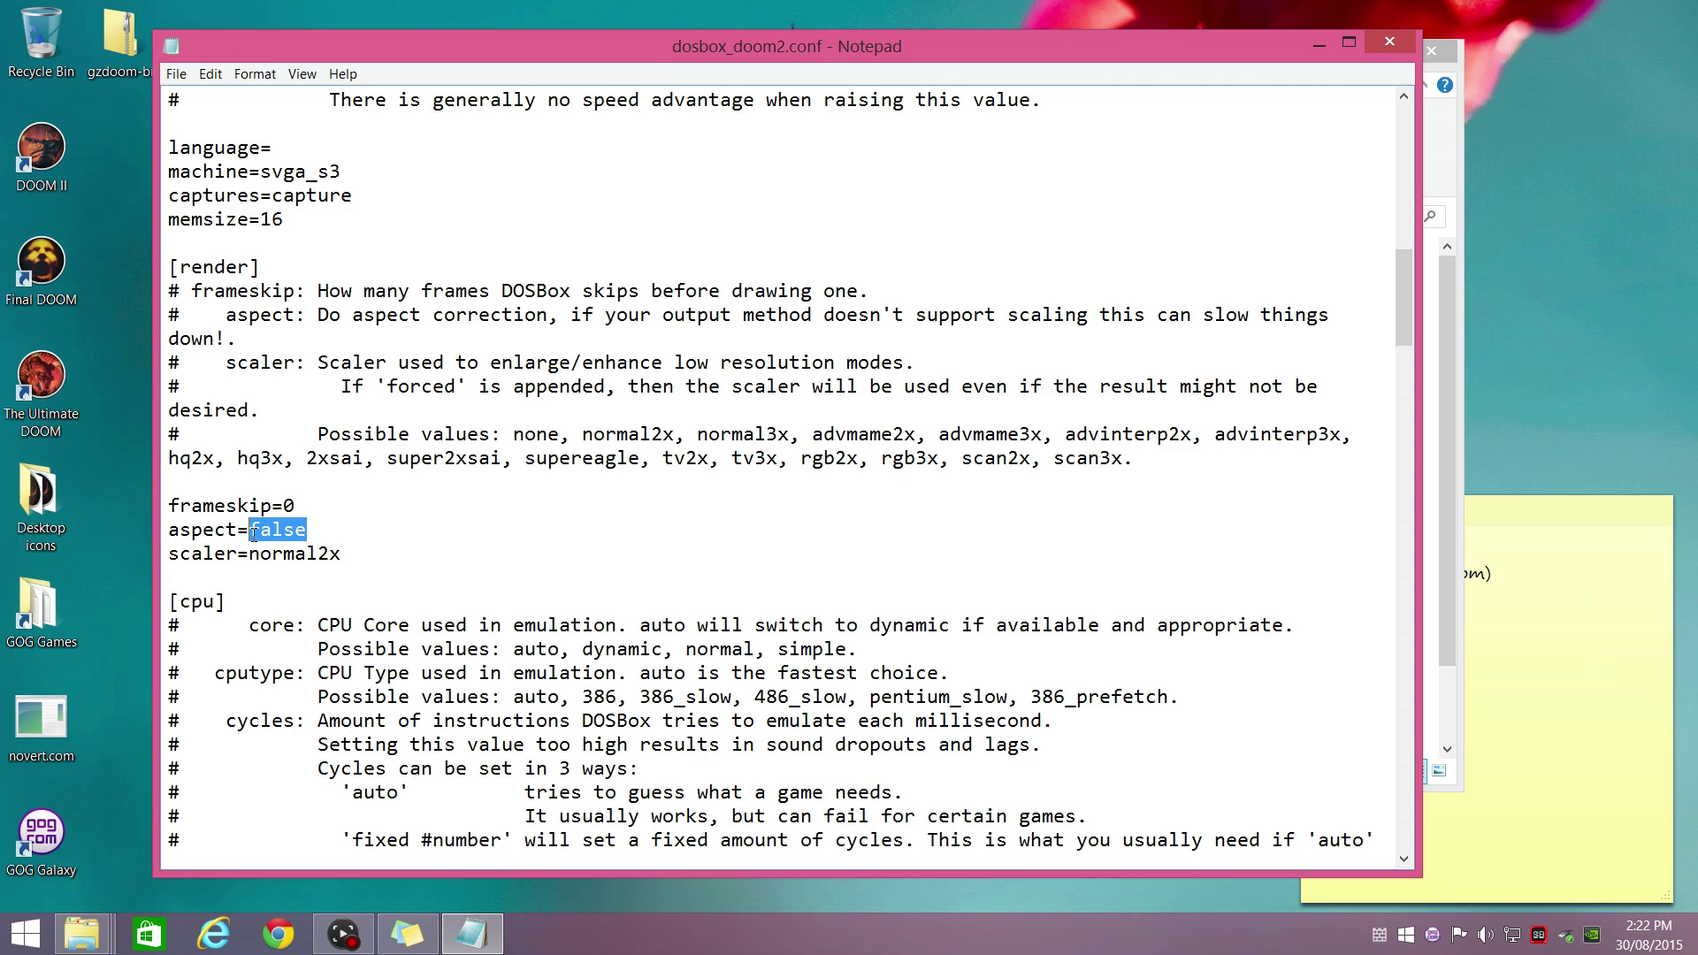
type("true")
left_click_drag(327, 554, 322, 554)
type("3")
- Set the mixer rate to 48000 in the [mixer] section
scroll(277, 619, "down", 9)
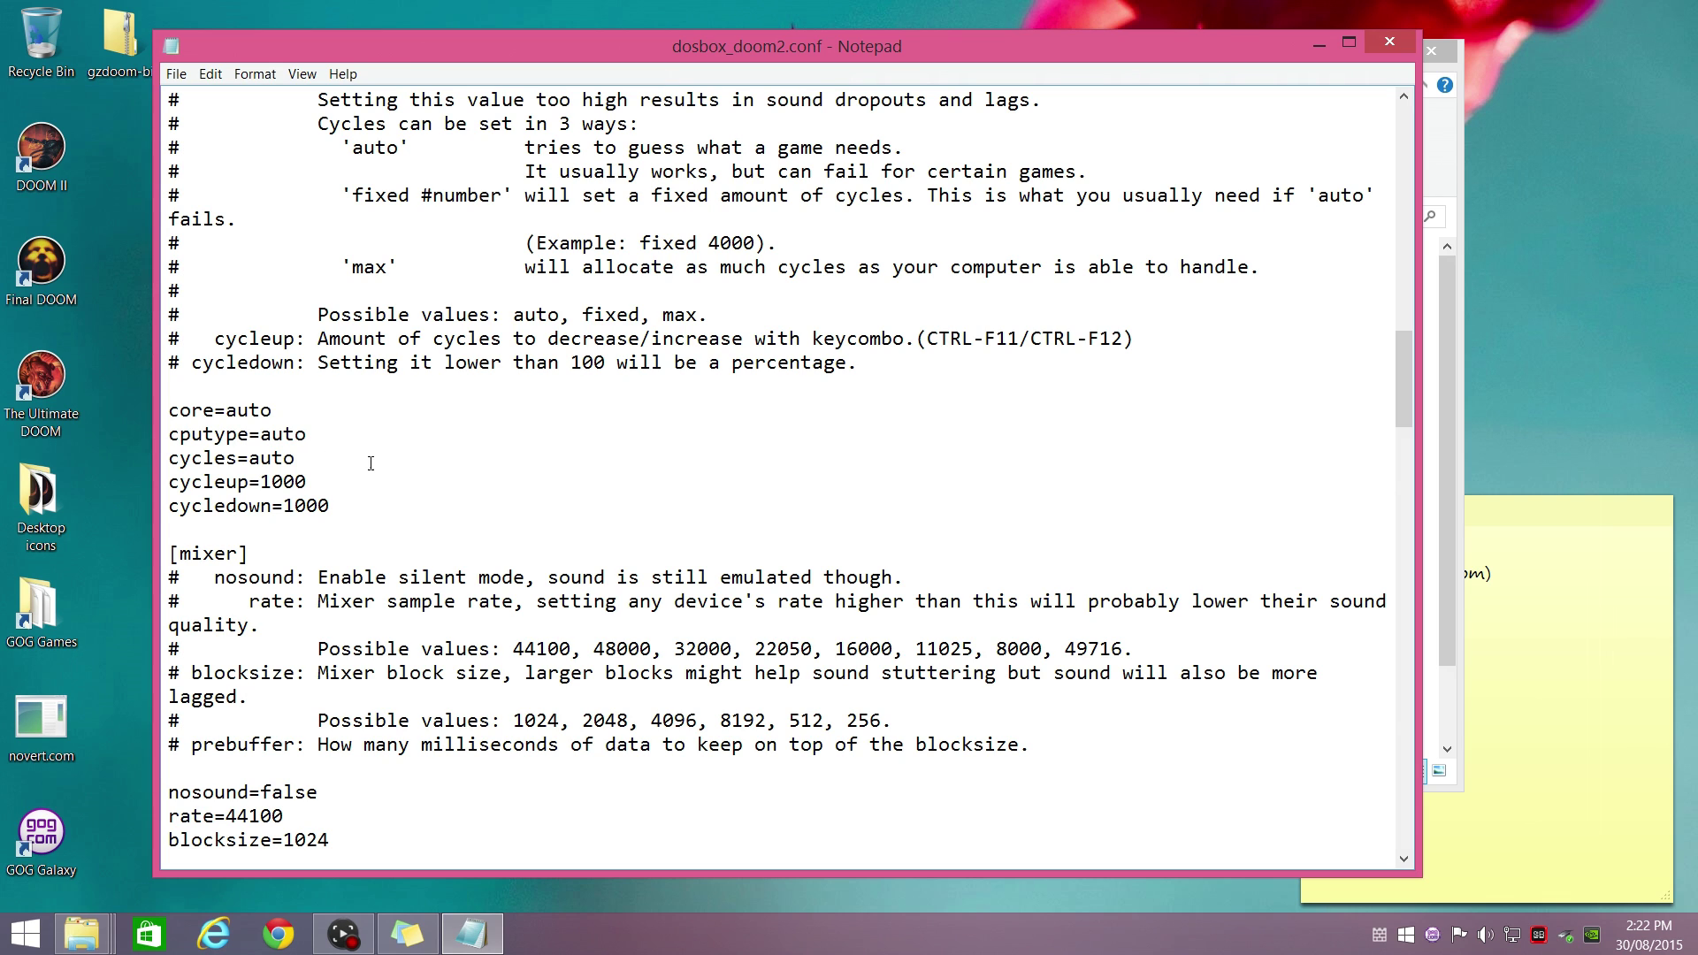
scroll(371, 463, "down", 4)
left_click_drag(291, 531, 227, 529)
type("48000")
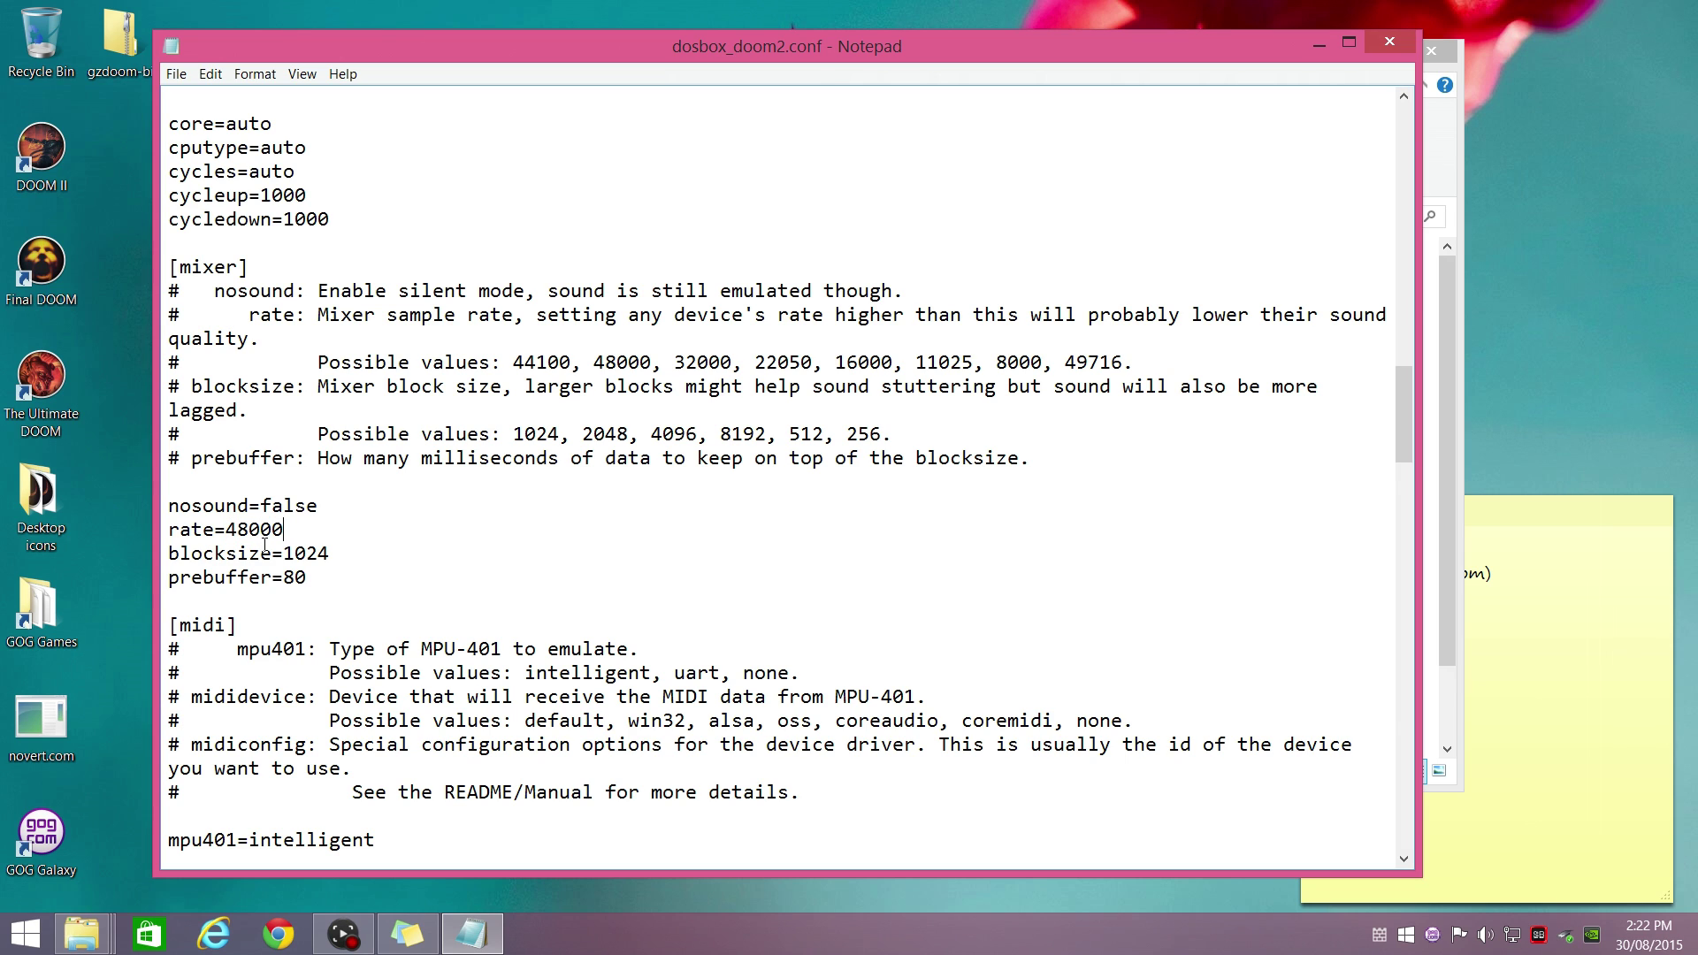
- Review the [midi] settings and the Sound Blaster irq value, and set oplrate to 48000 in the [sblaster] section
scroll(265, 546, "down", 4)
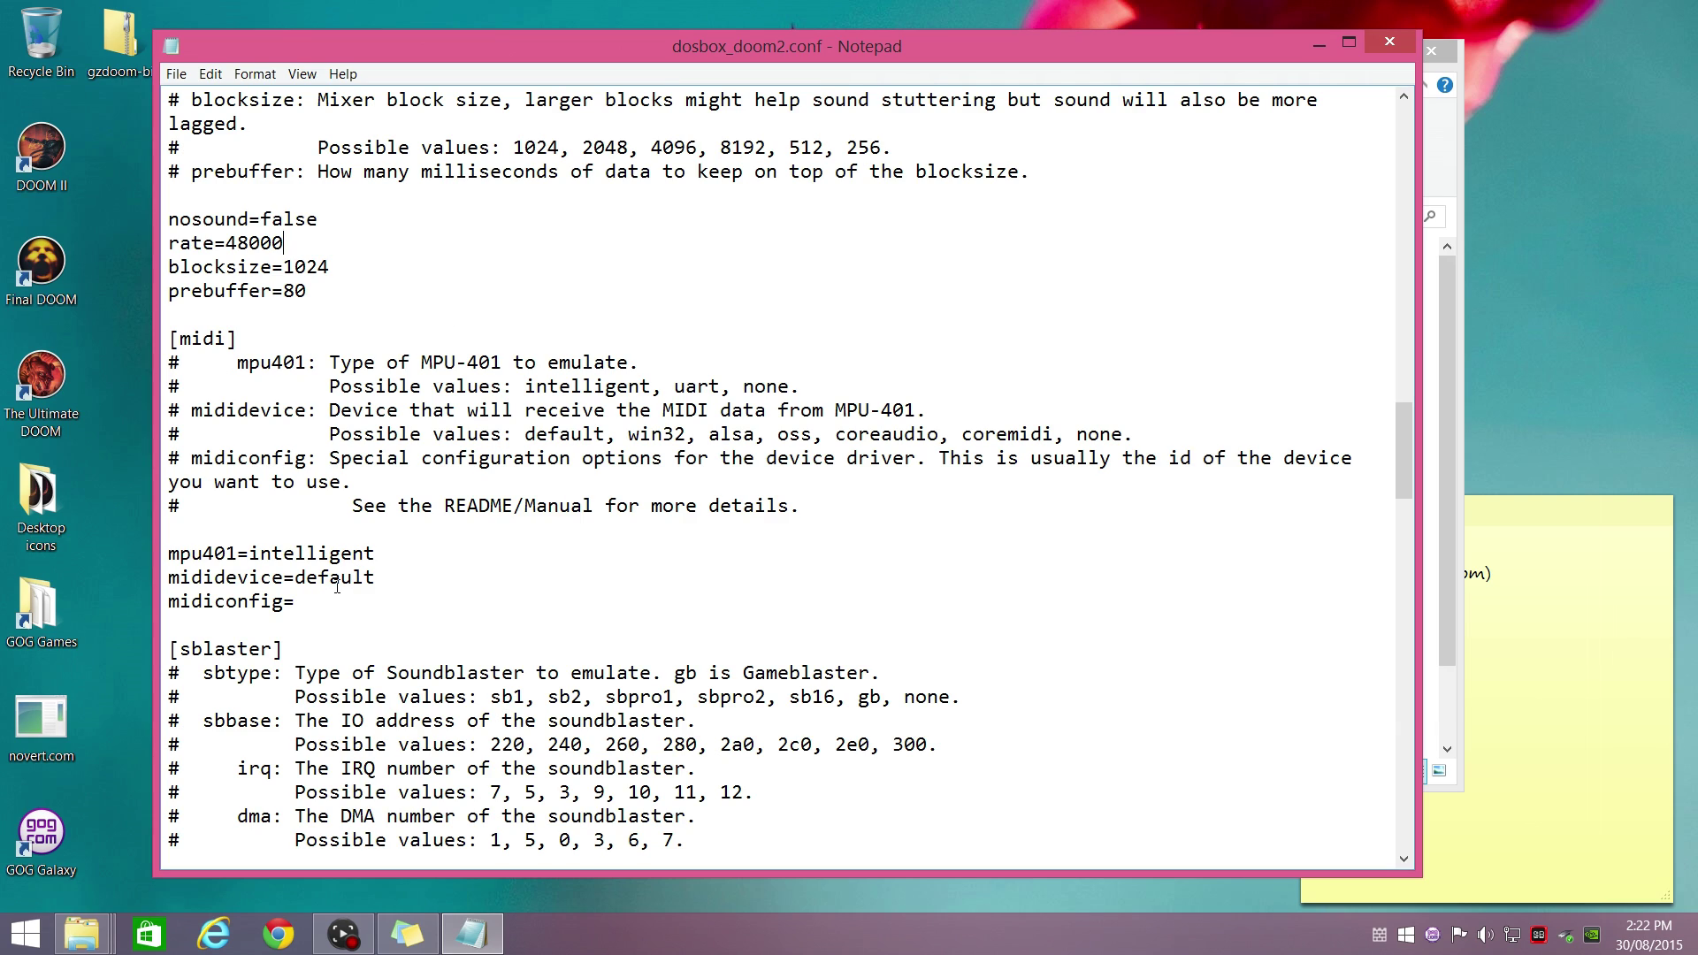
scroll(337, 587, "down", 4)
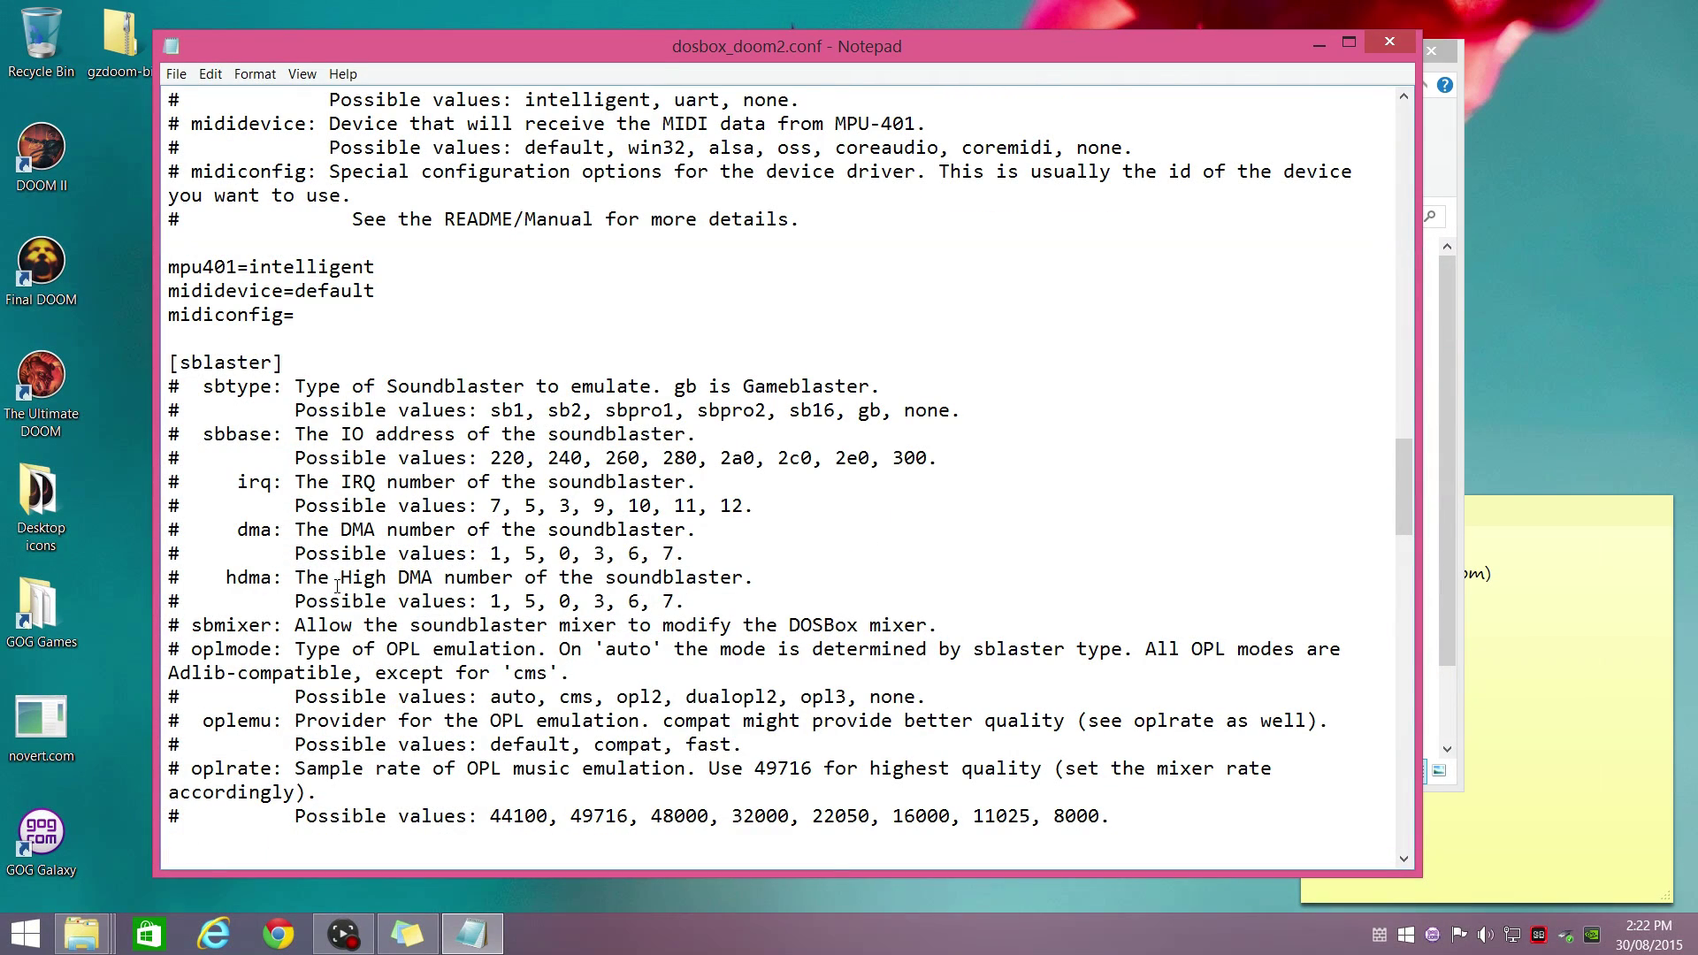
scroll(337, 587, "down", 6)
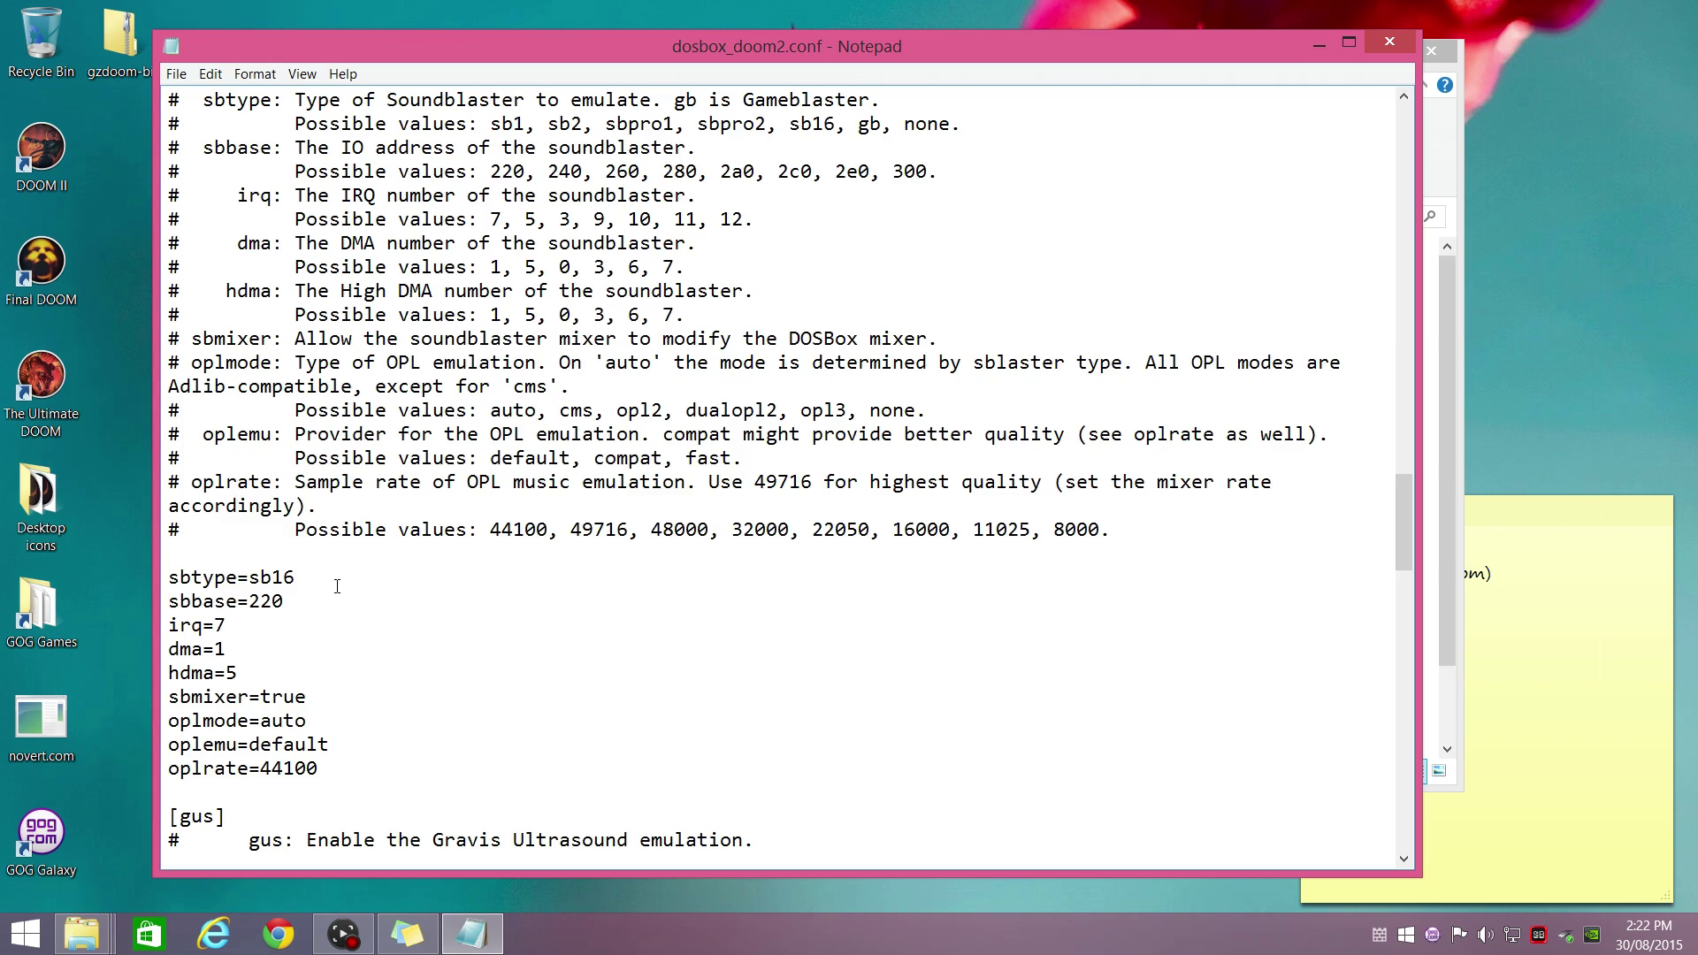
left_click_drag(227, 482, 214, 482)
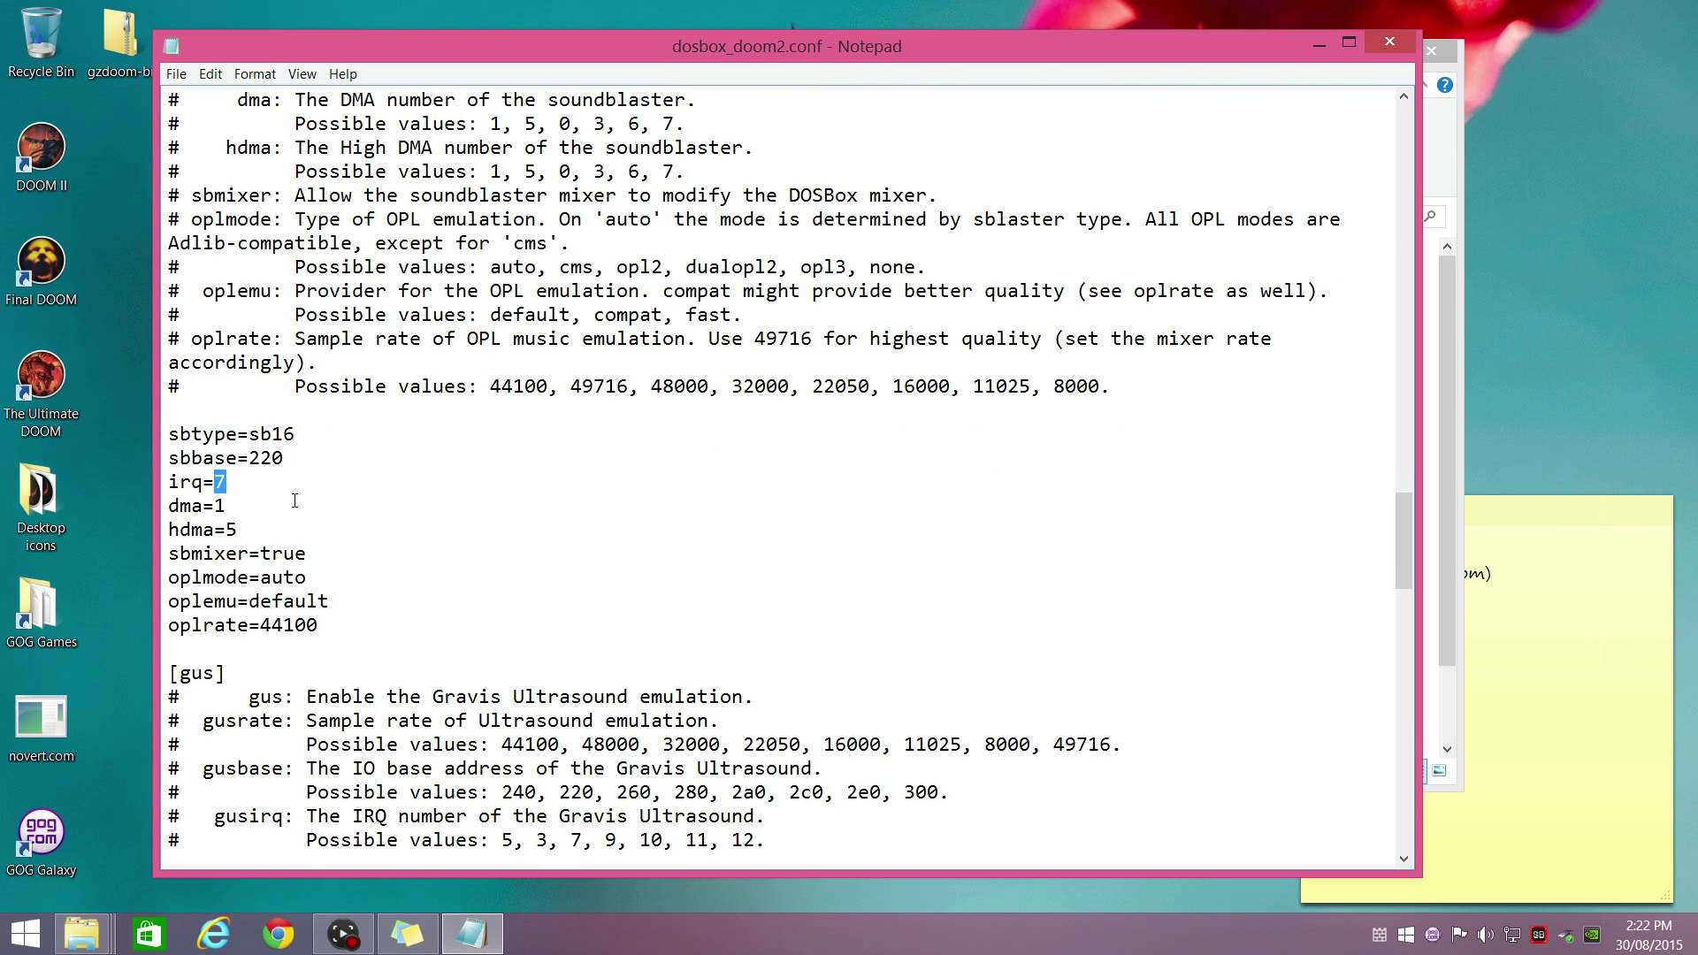
scroll(347, 529, "down", 1)
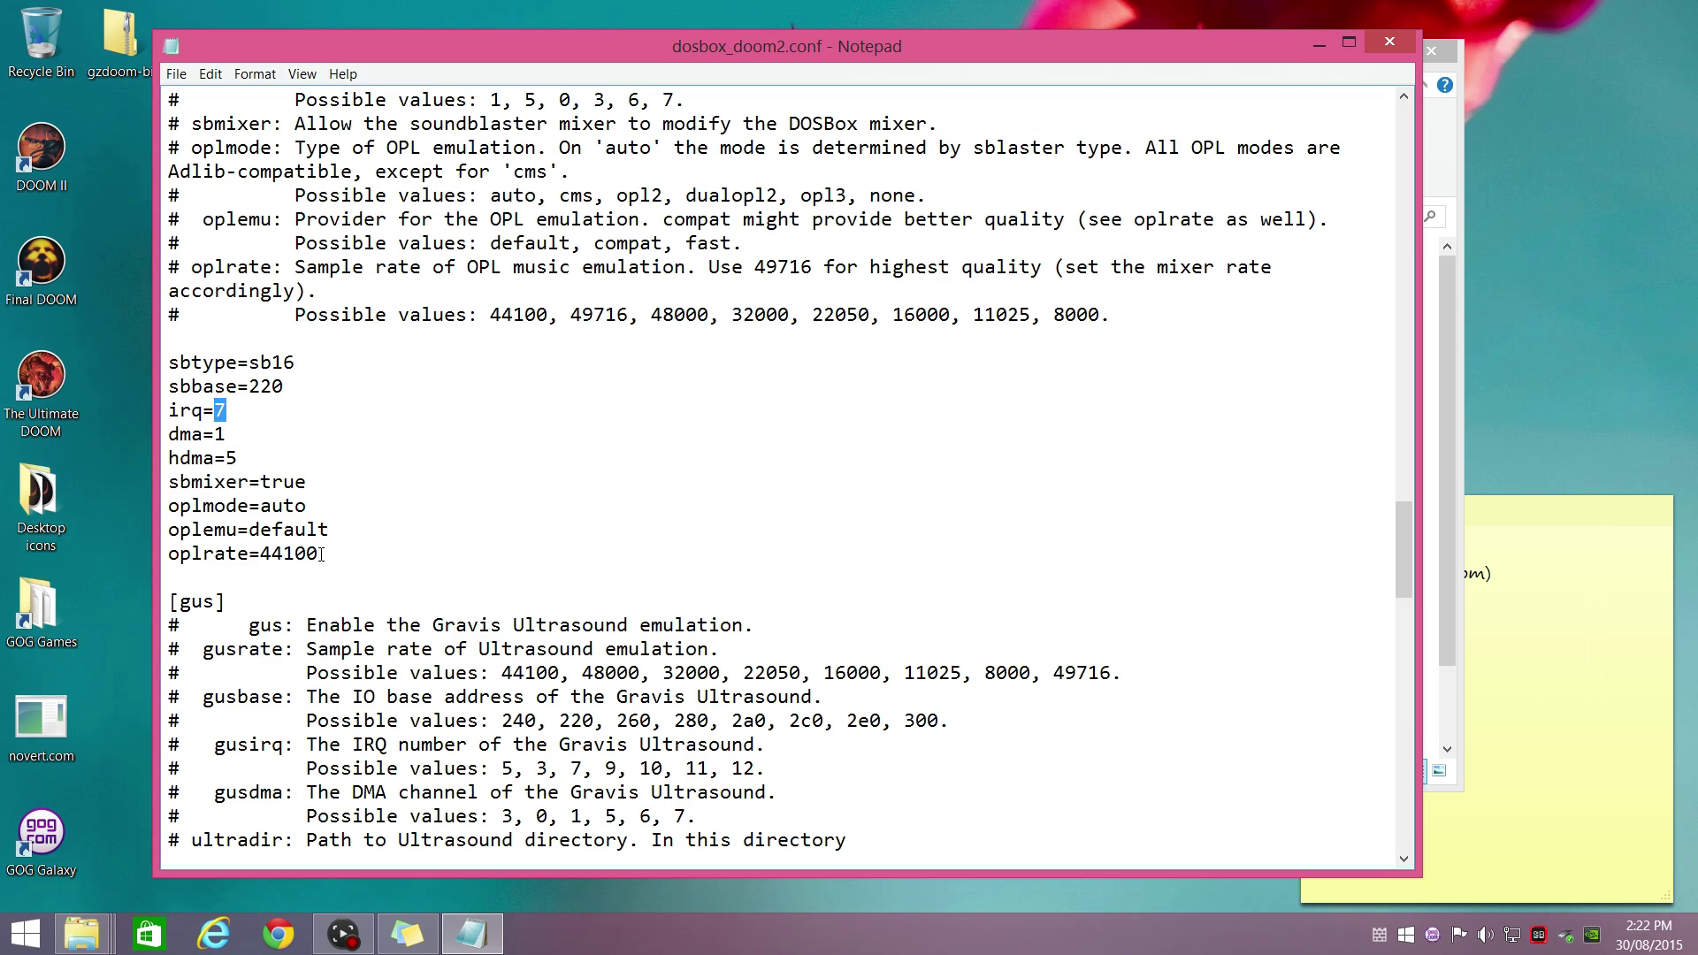
left_click_drag(320, 554, 265, 554)
type("48000")
- Look through the remaining sections of dosbox_doom2.conf, save the file and close it
scroll(314, 630, "down", 14)
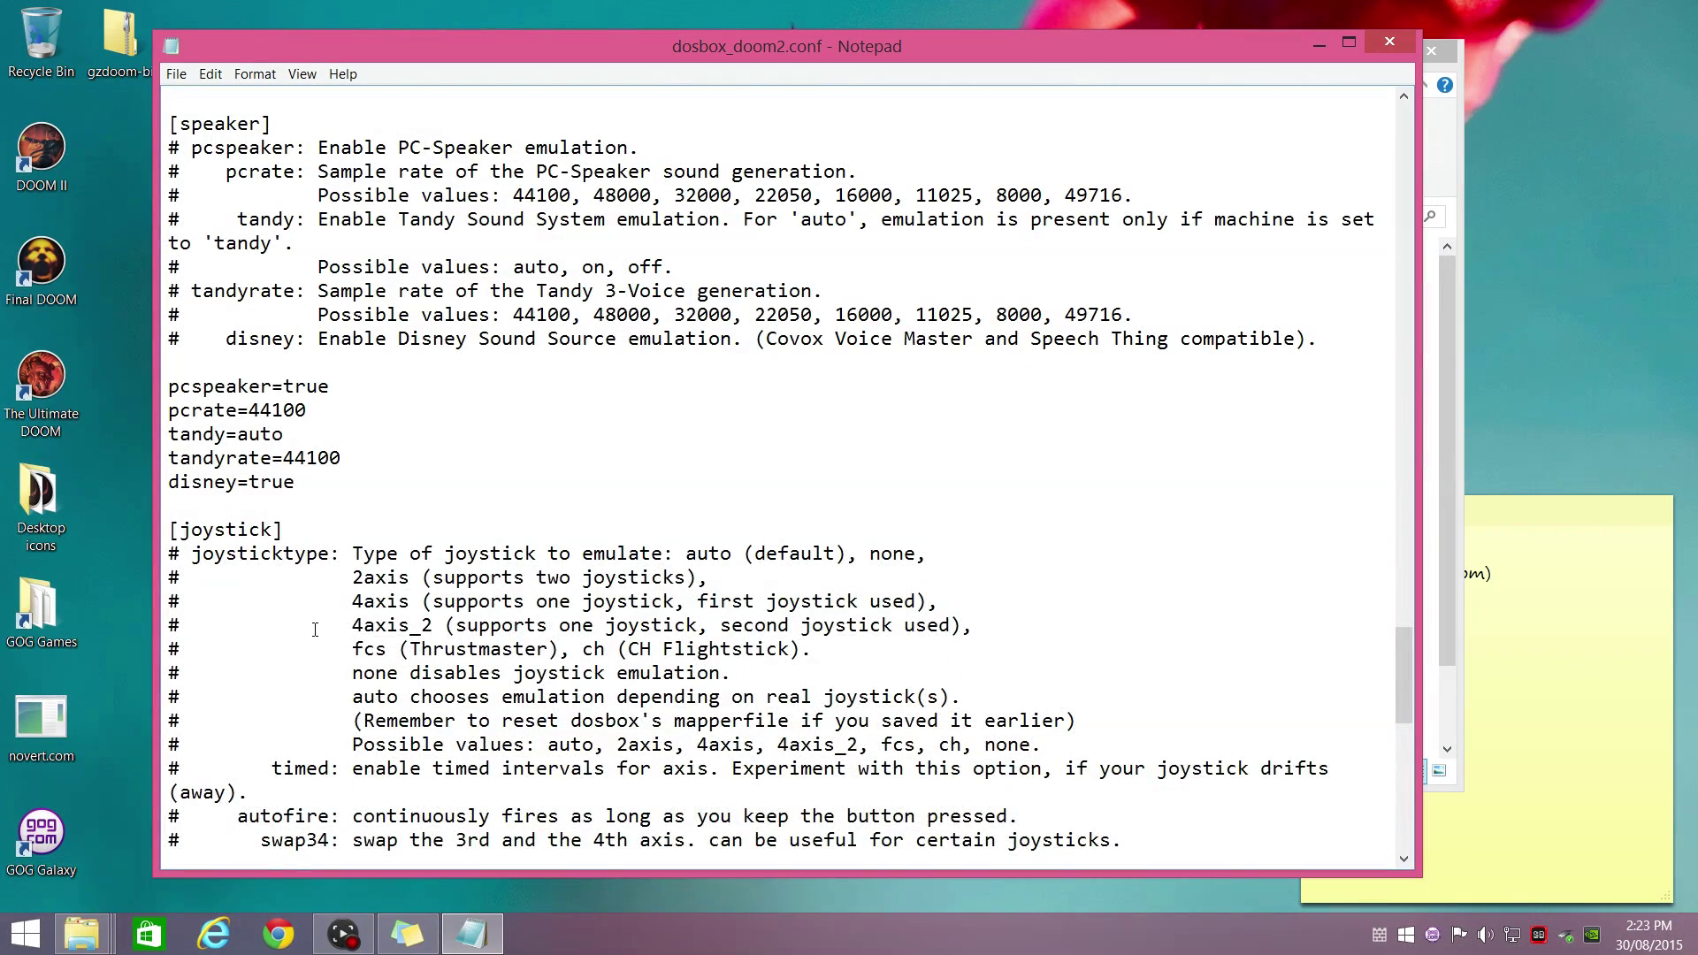
scroll(314, 629, "down", 14)
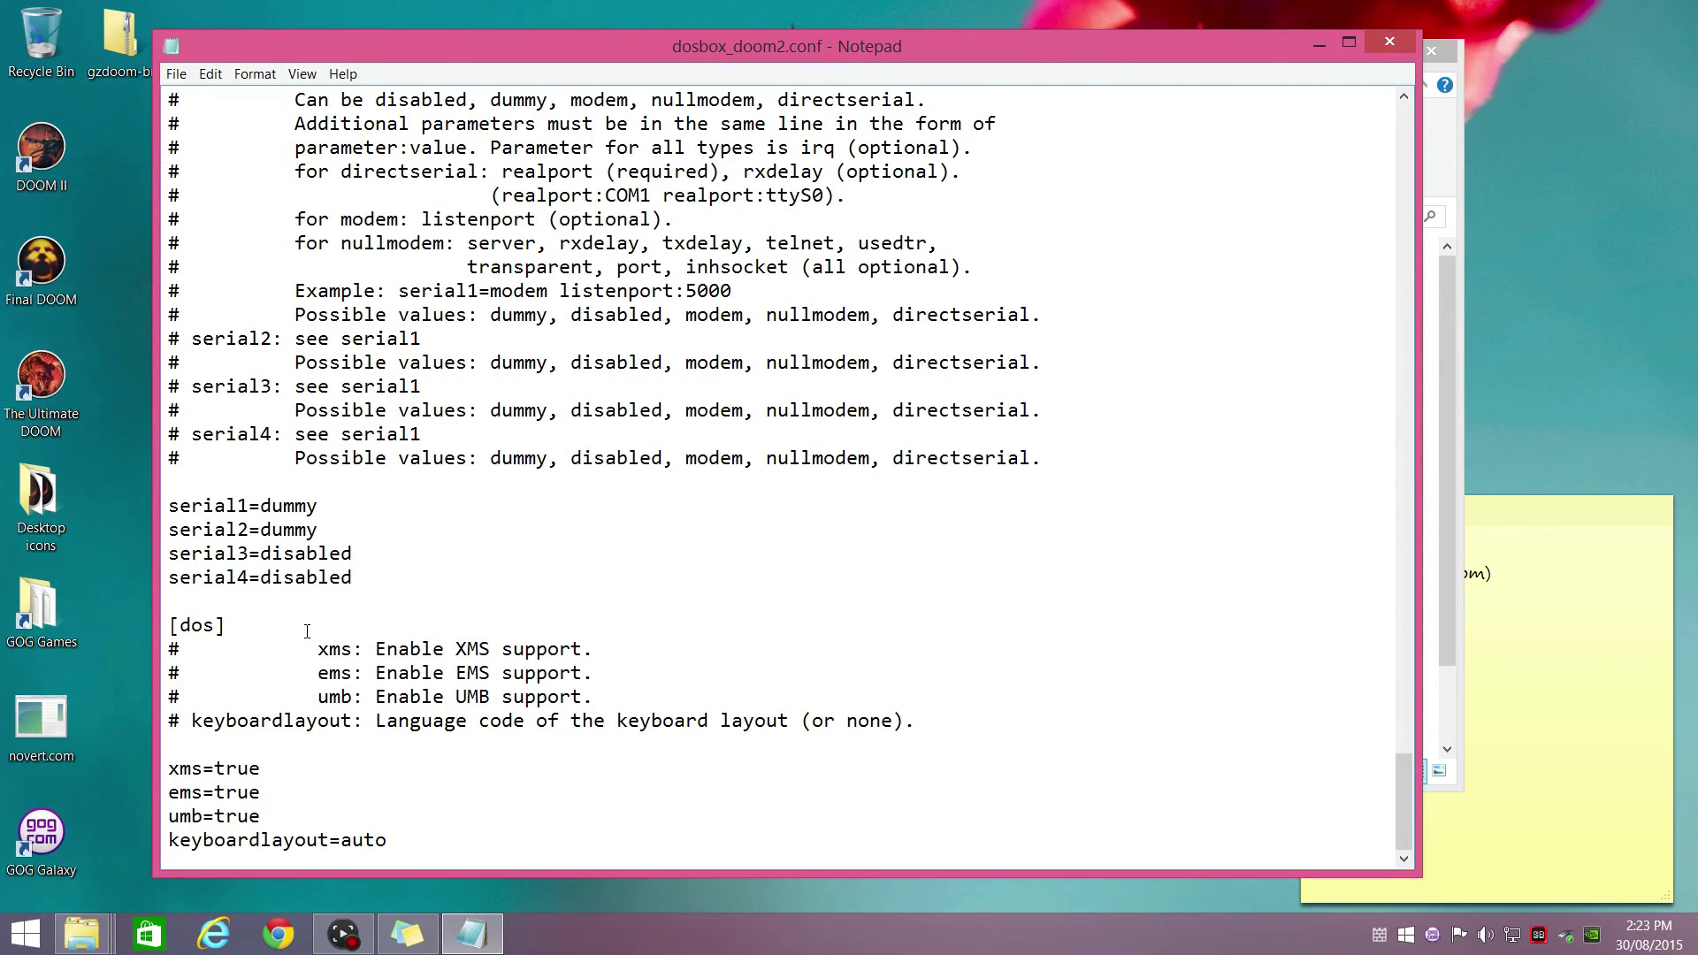
left_click(176, 74)
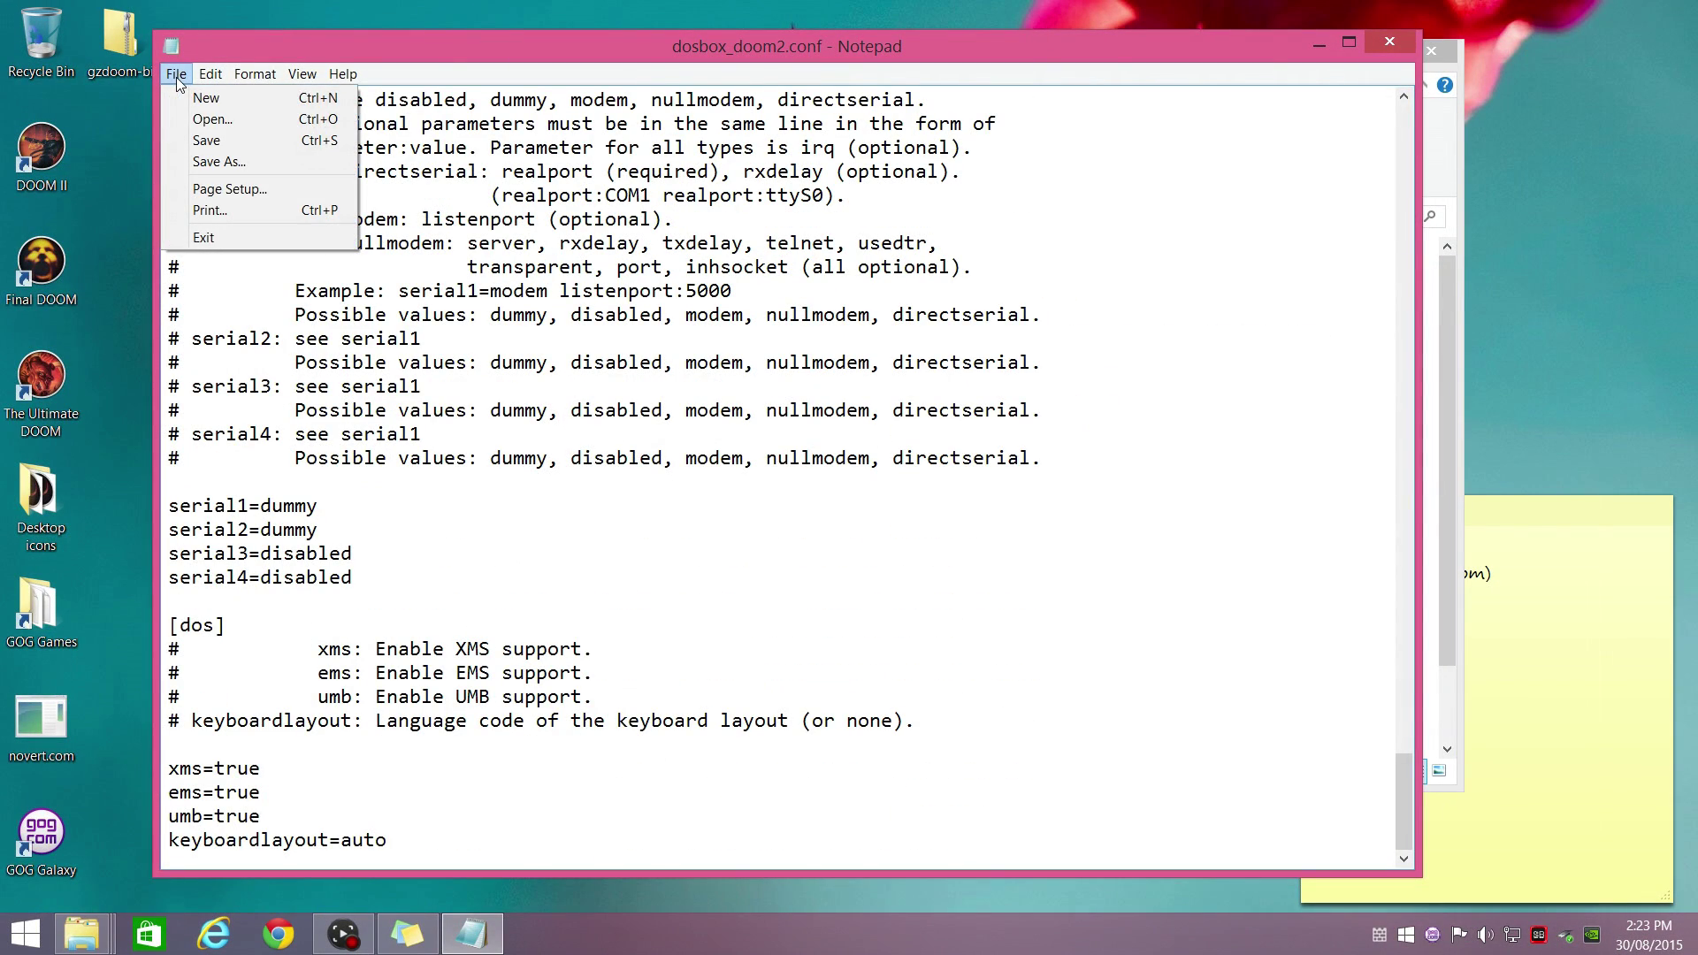
left_click(208, 142)
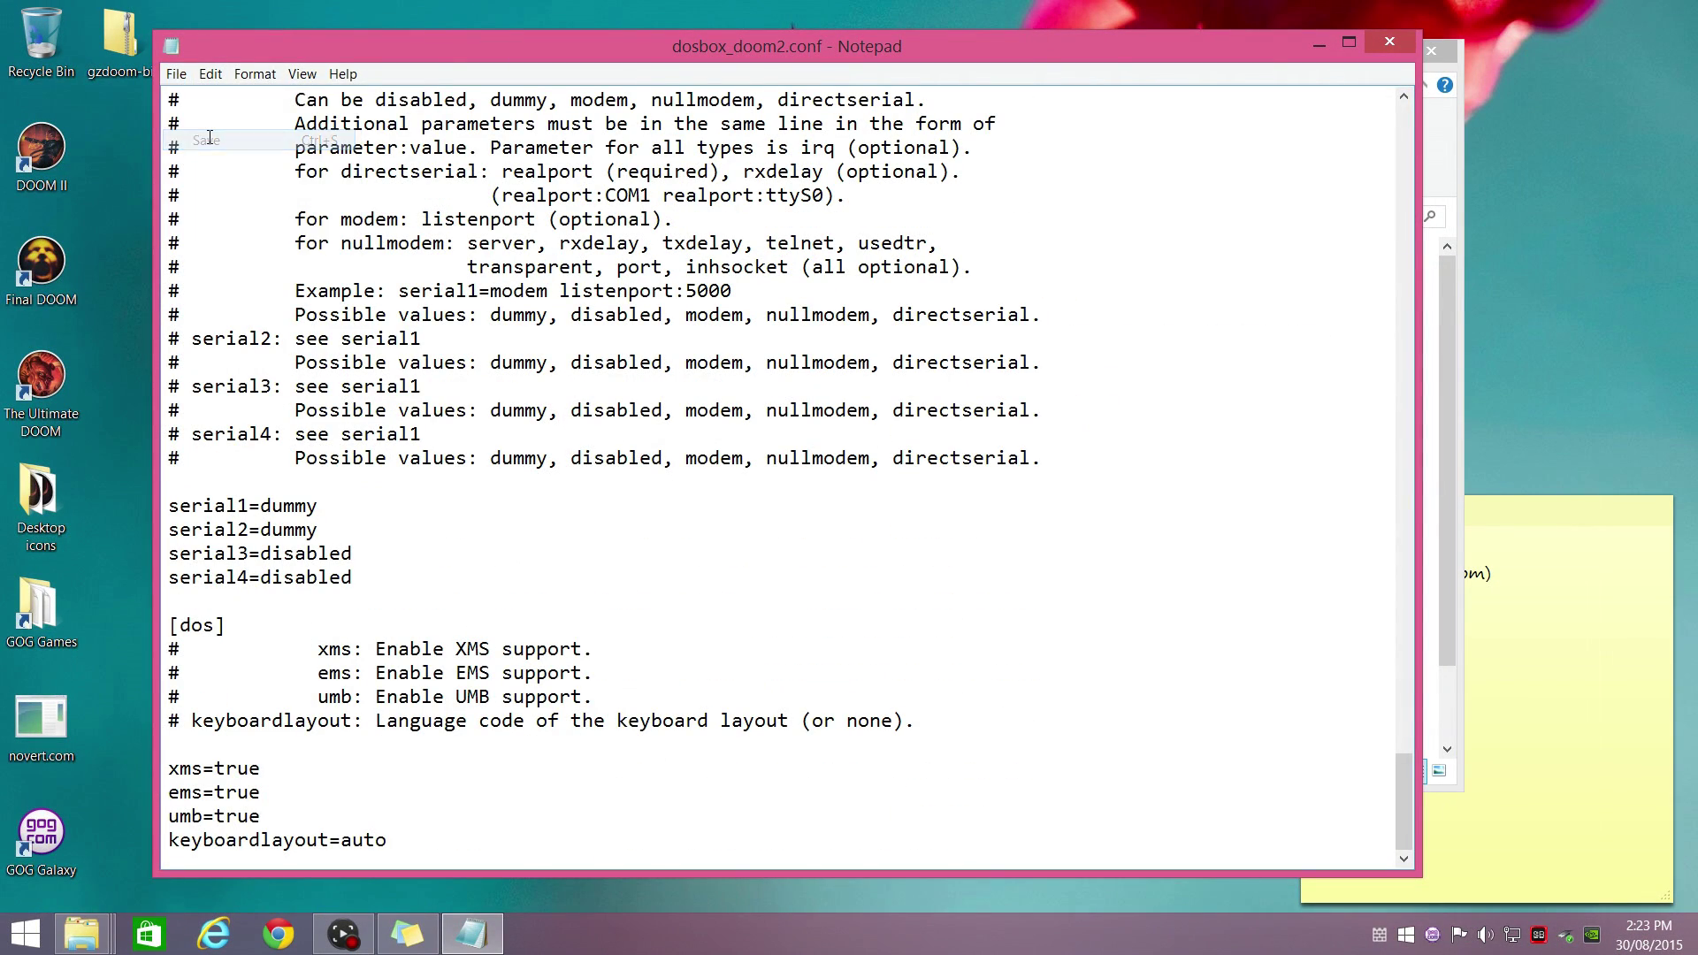
left_click(1392, 41)
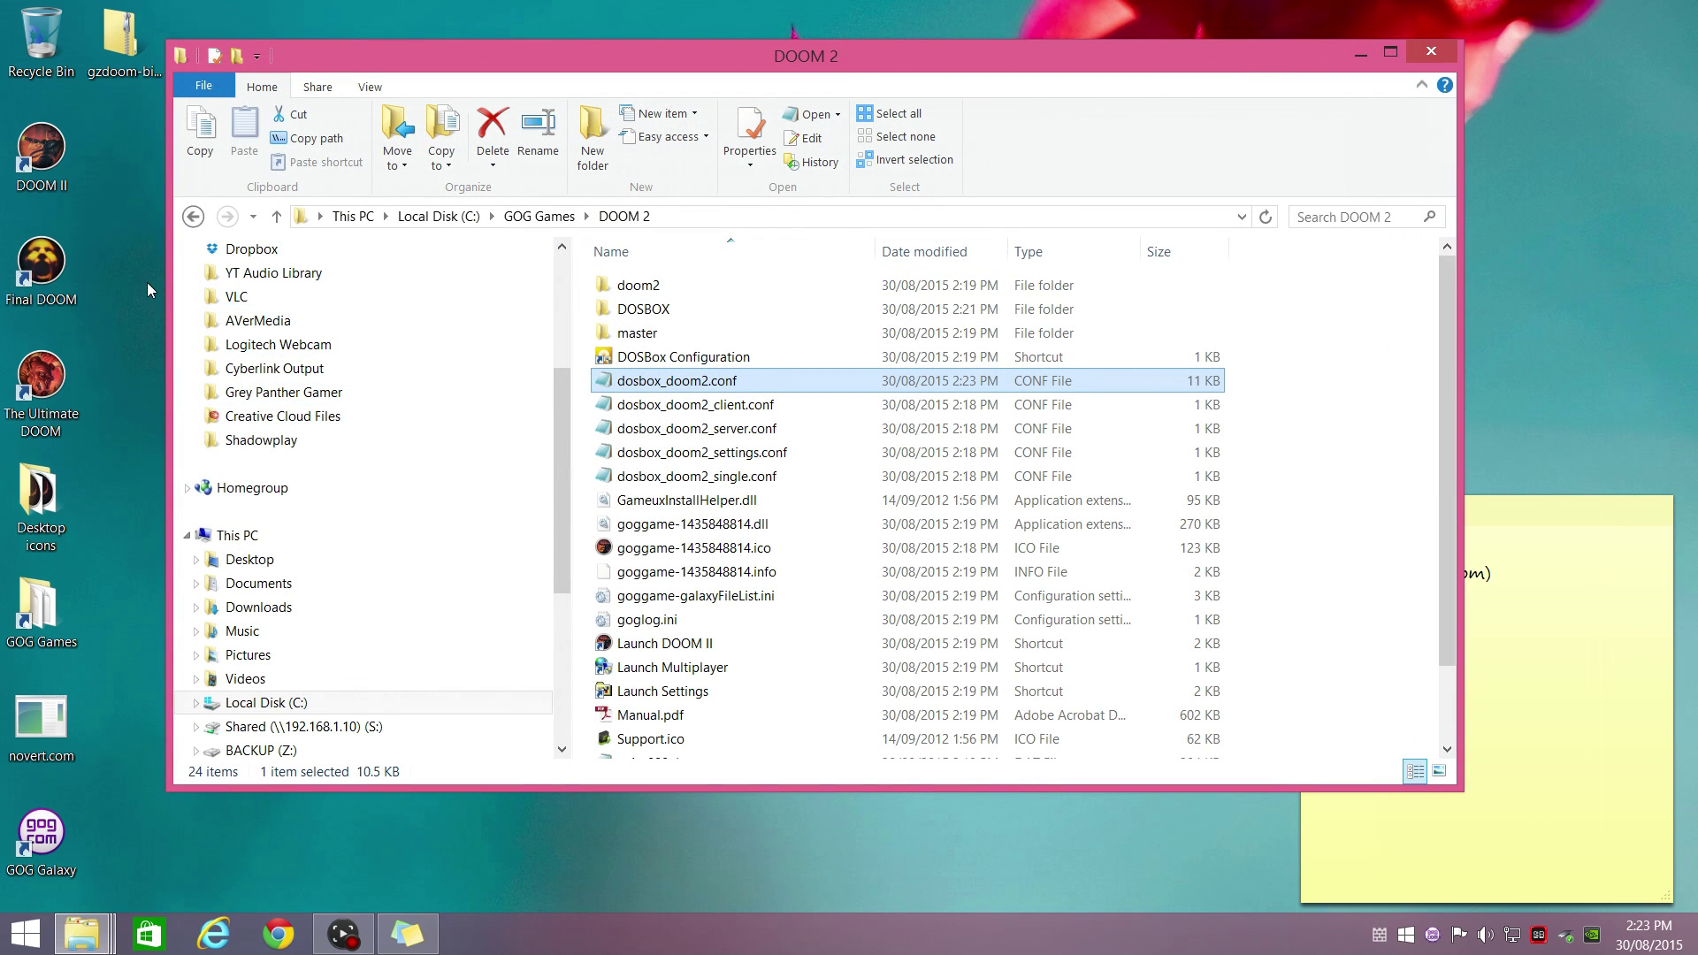
- Launch DOOM II from the desktop, choose DOOM II: Hell on Earth and start a new game at the preselected skill level
double_click(41, 159)
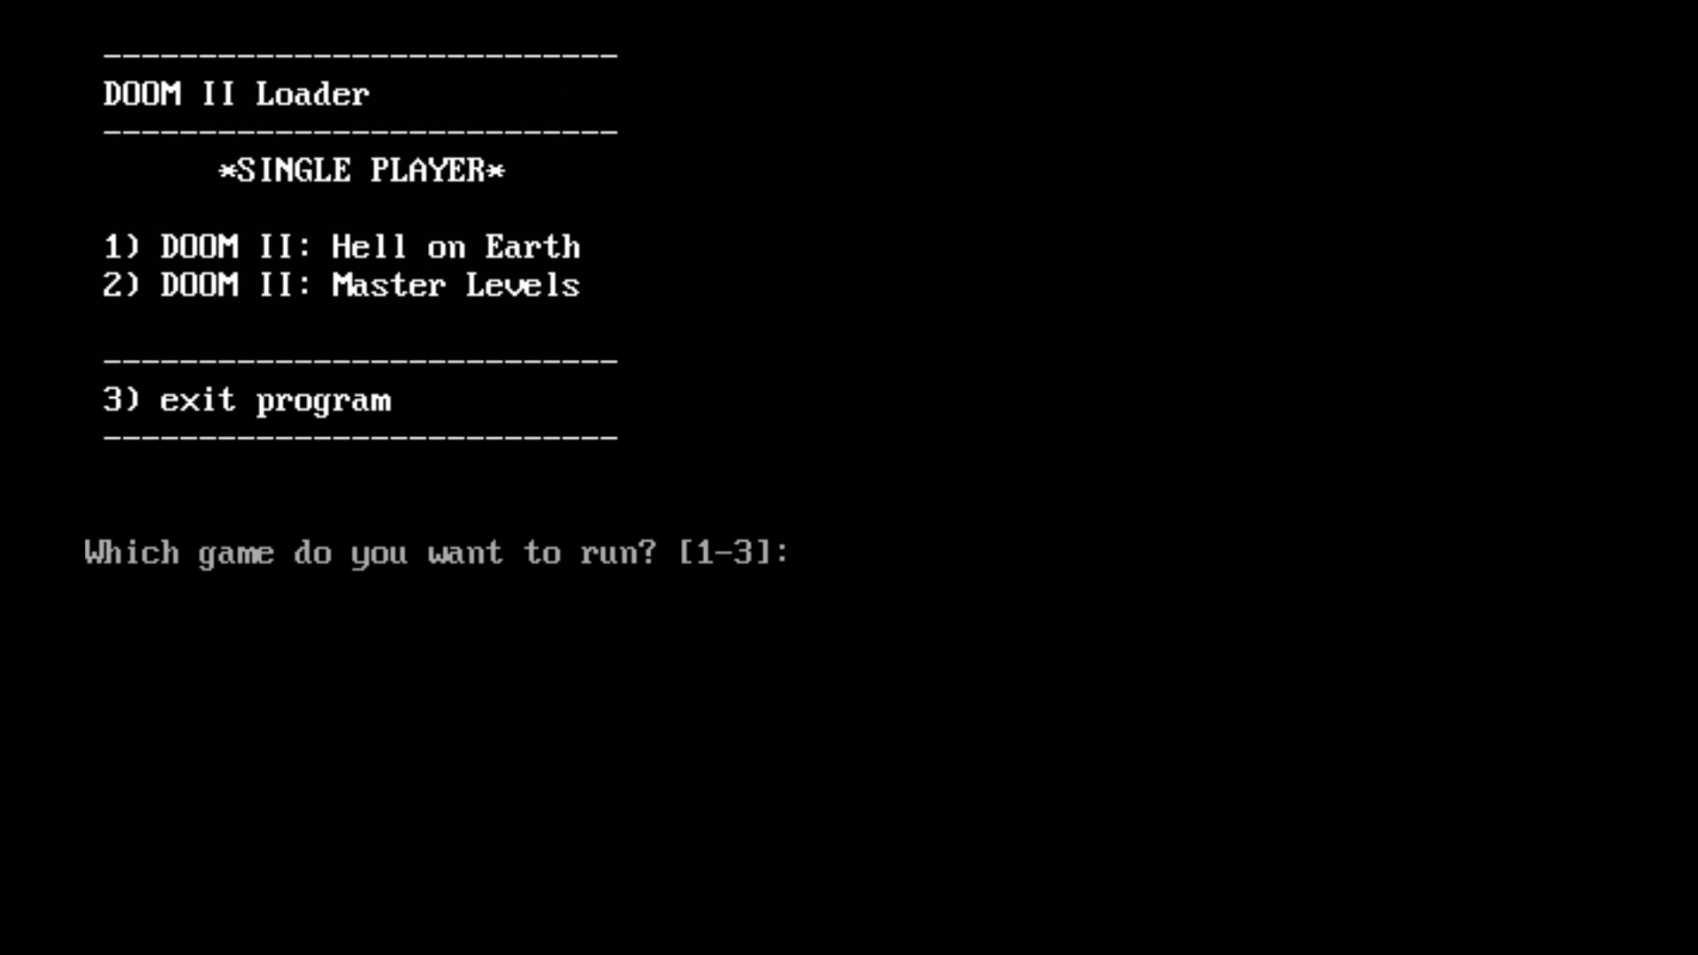
key("1")
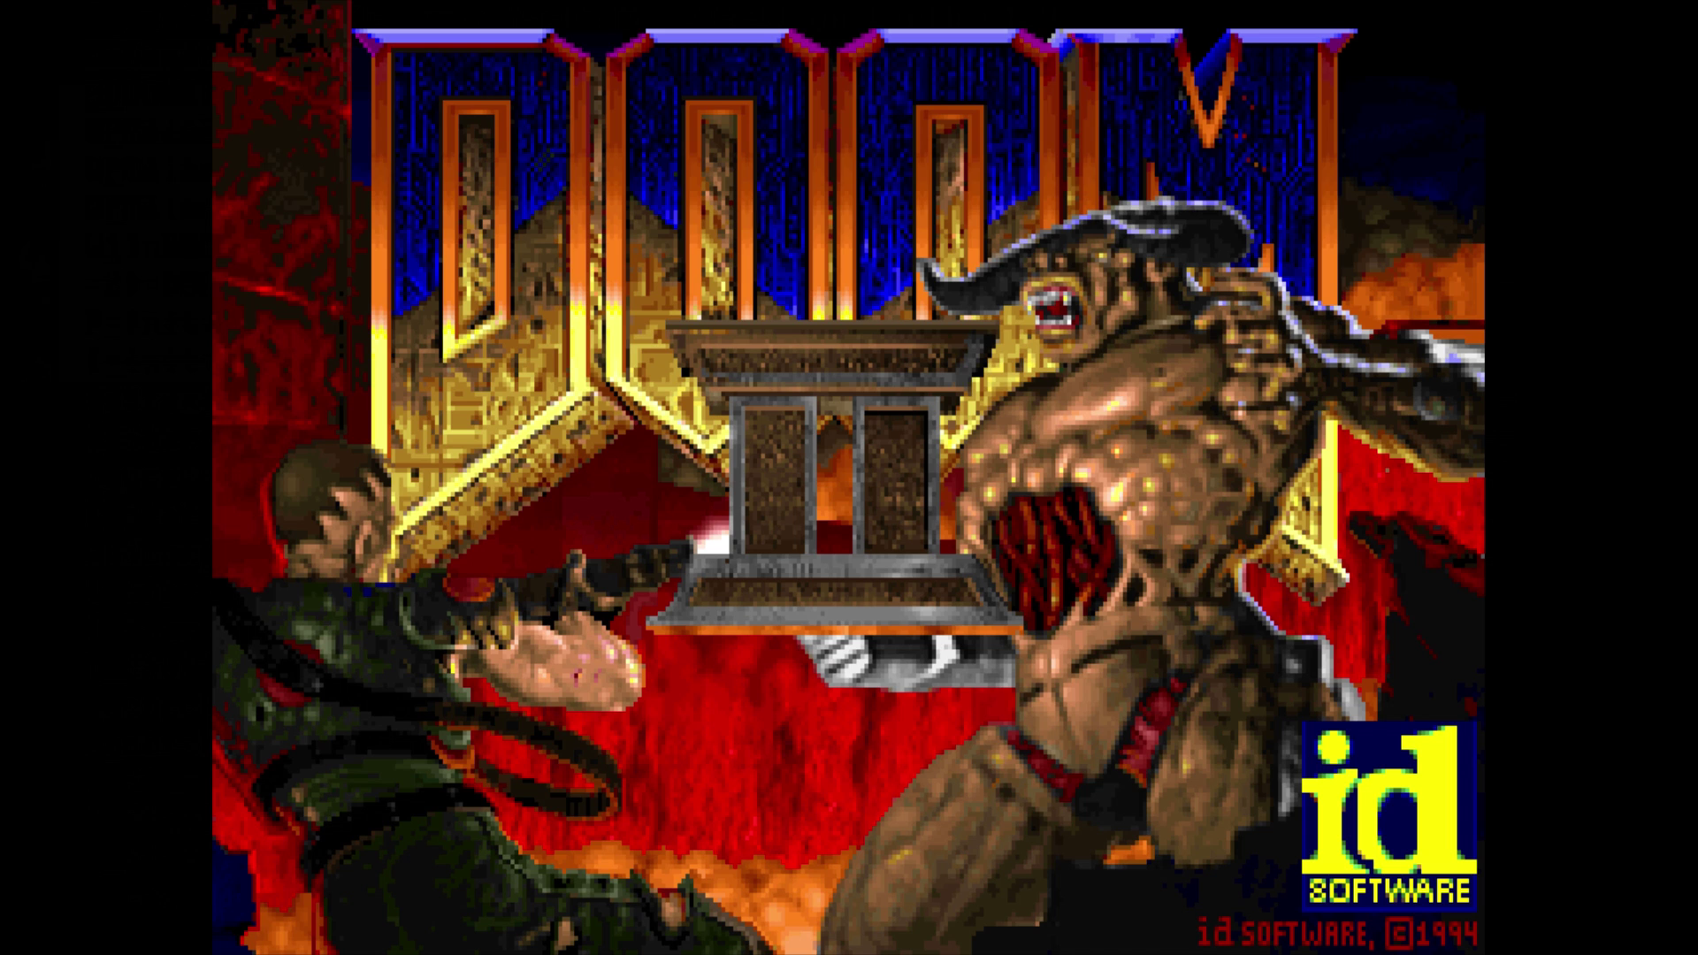
key("Escape")
key("Return")
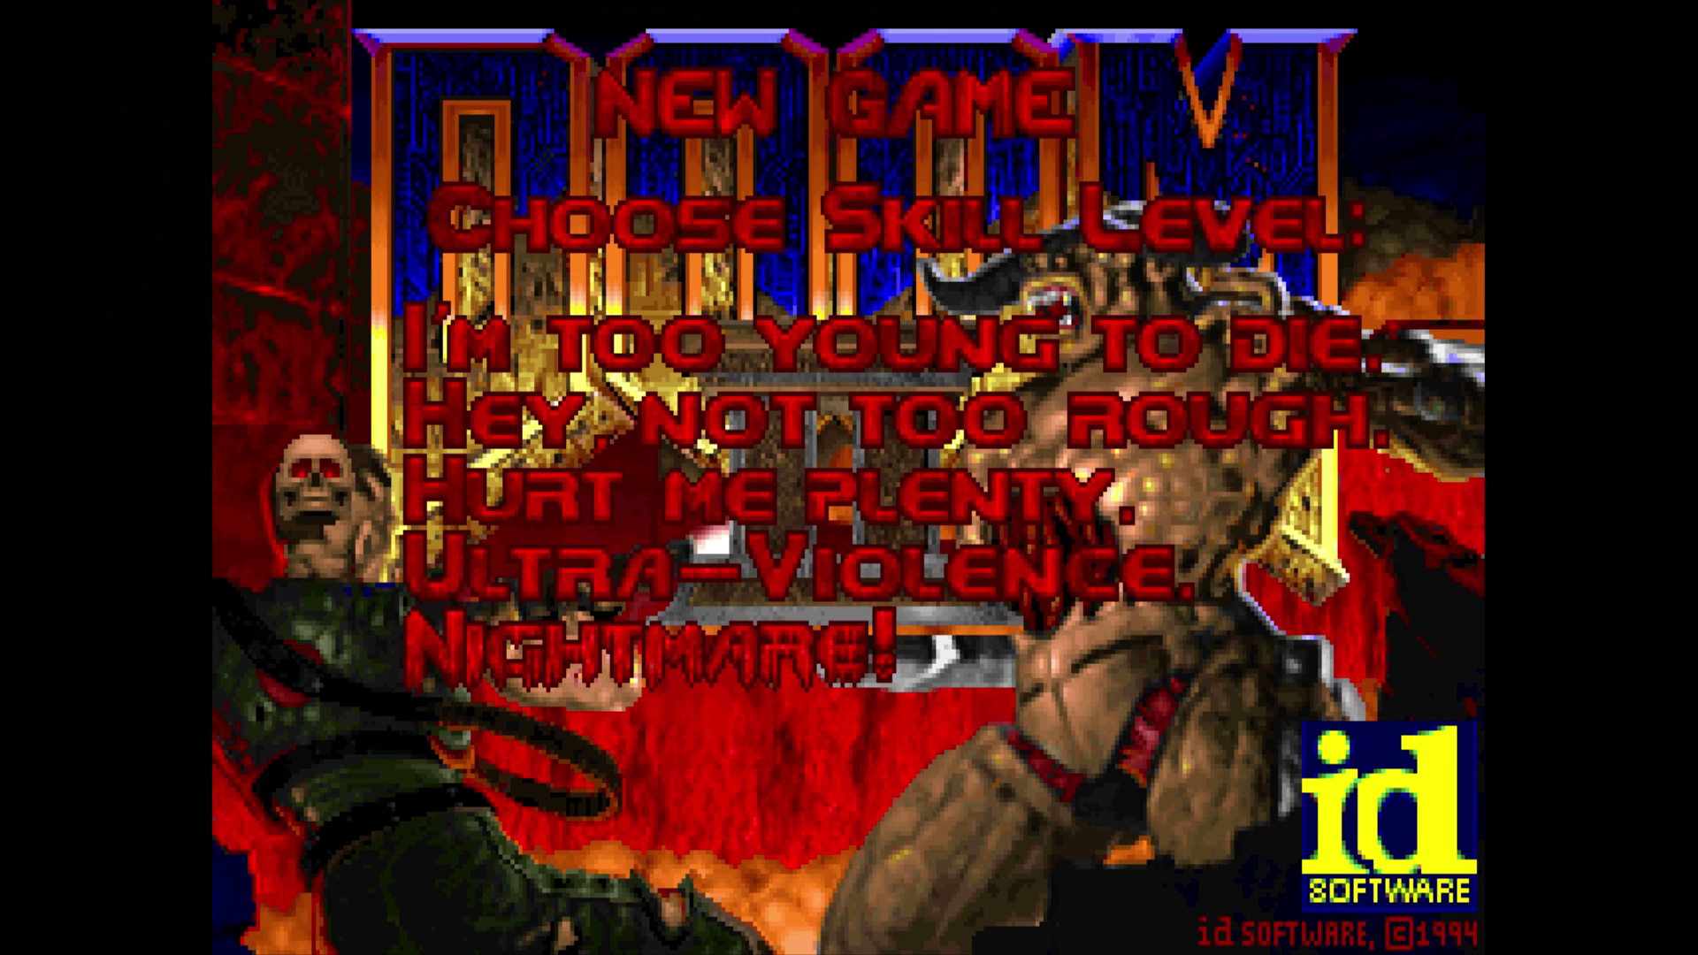
key("Return")
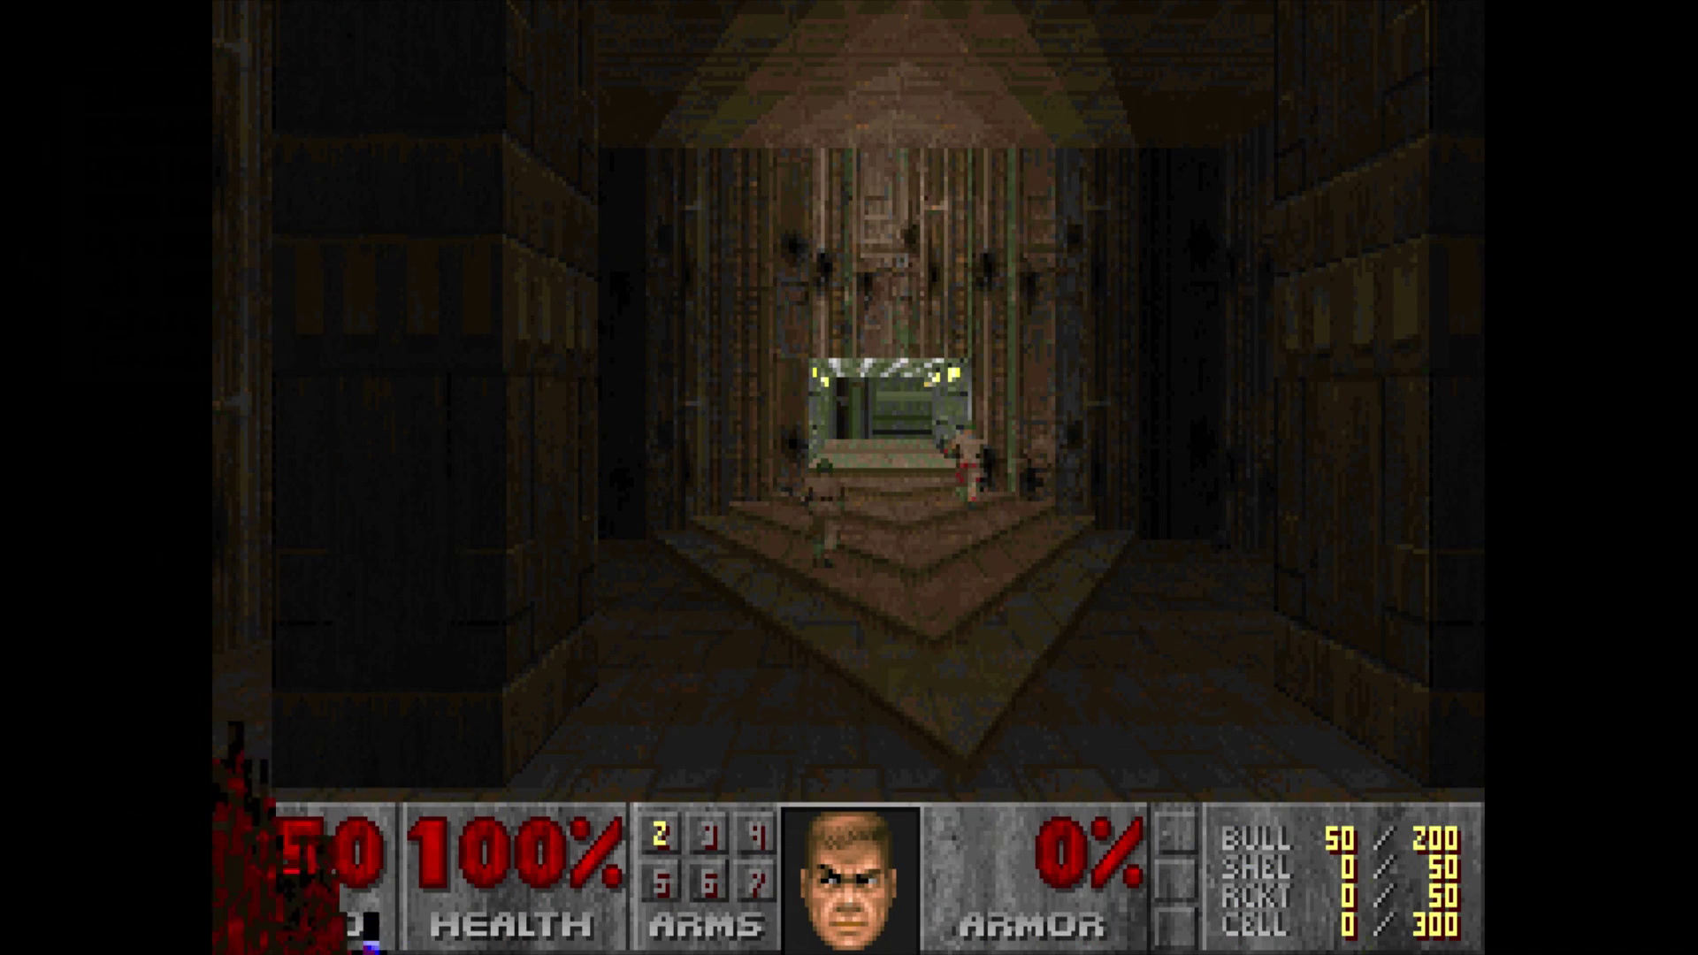
- Check the in-game Sound Volume options for effects and music, leaving the sliders as they are
key("Escape")
key("Down")
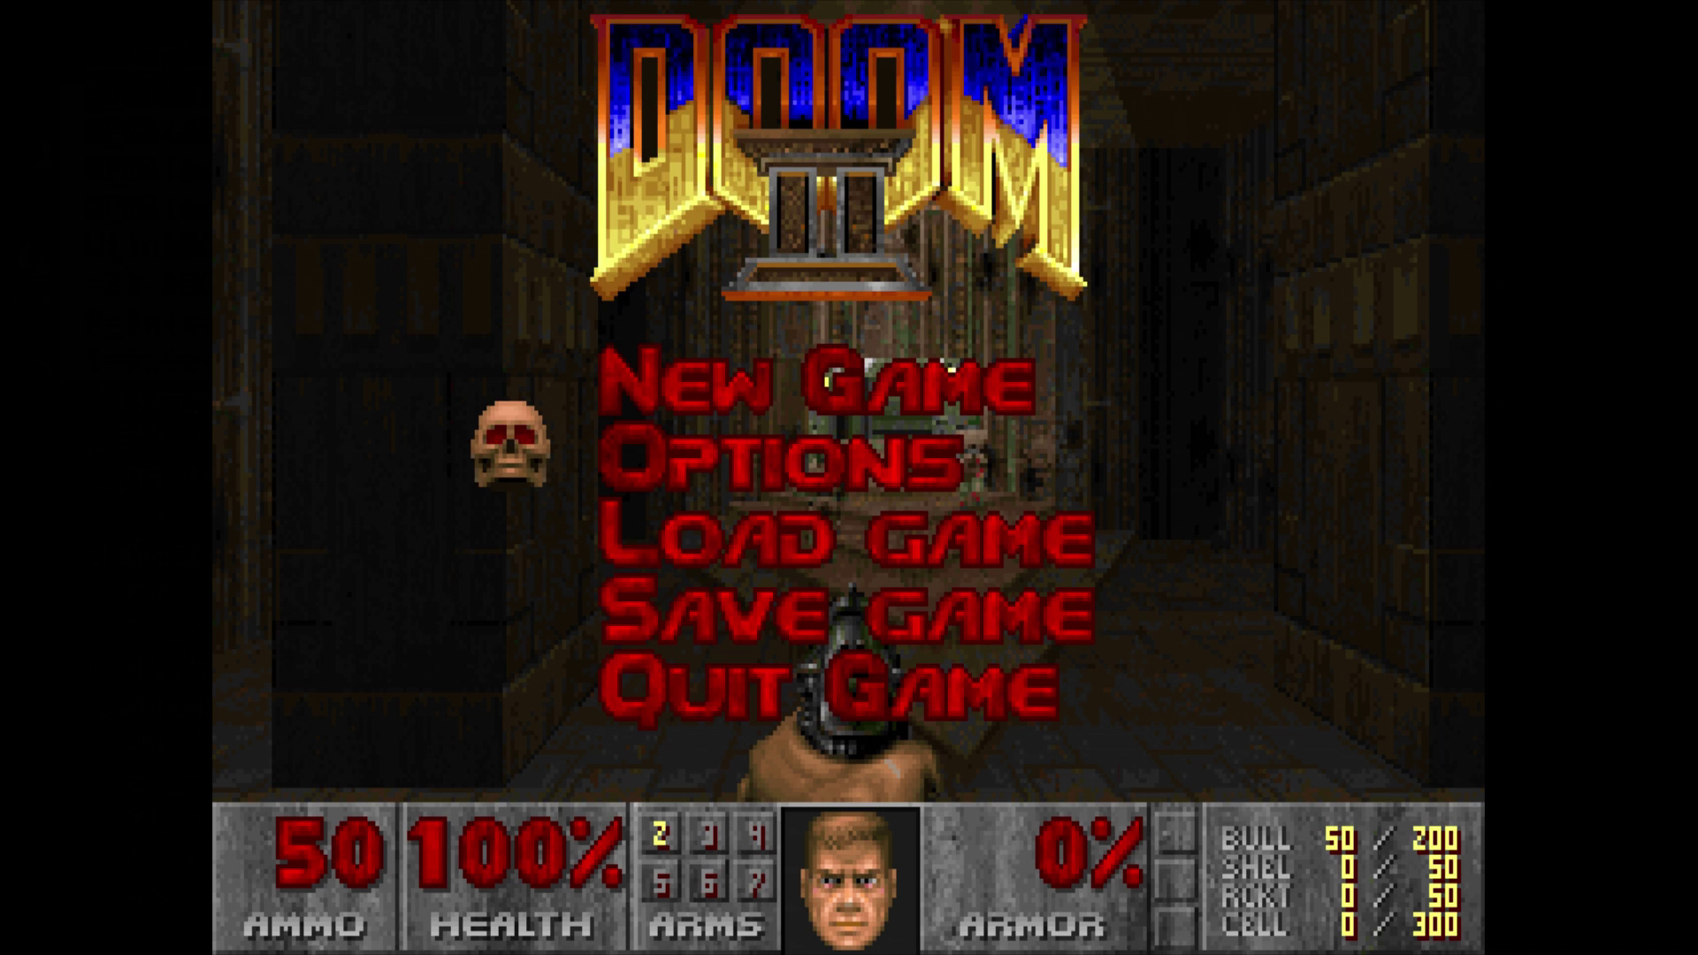
key("Return")
key("Up")
key("Return")
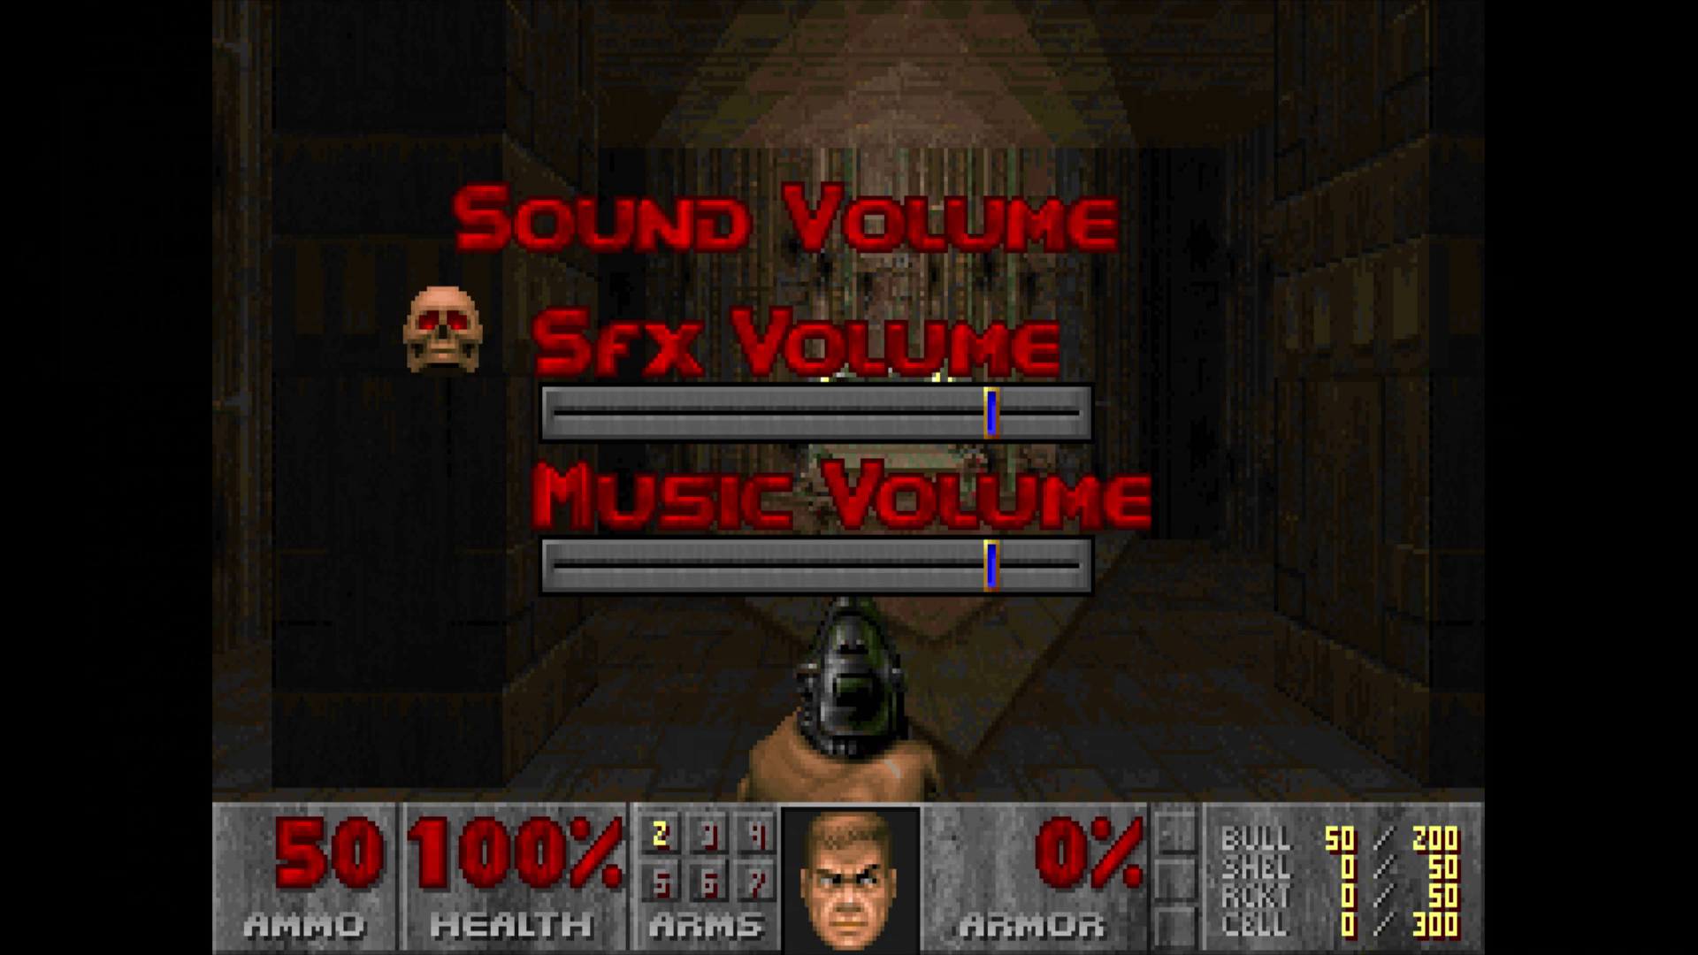
key("Escape")
key("Escape")
- Quit the running DOOM II game and return to the desktop
key("Up")
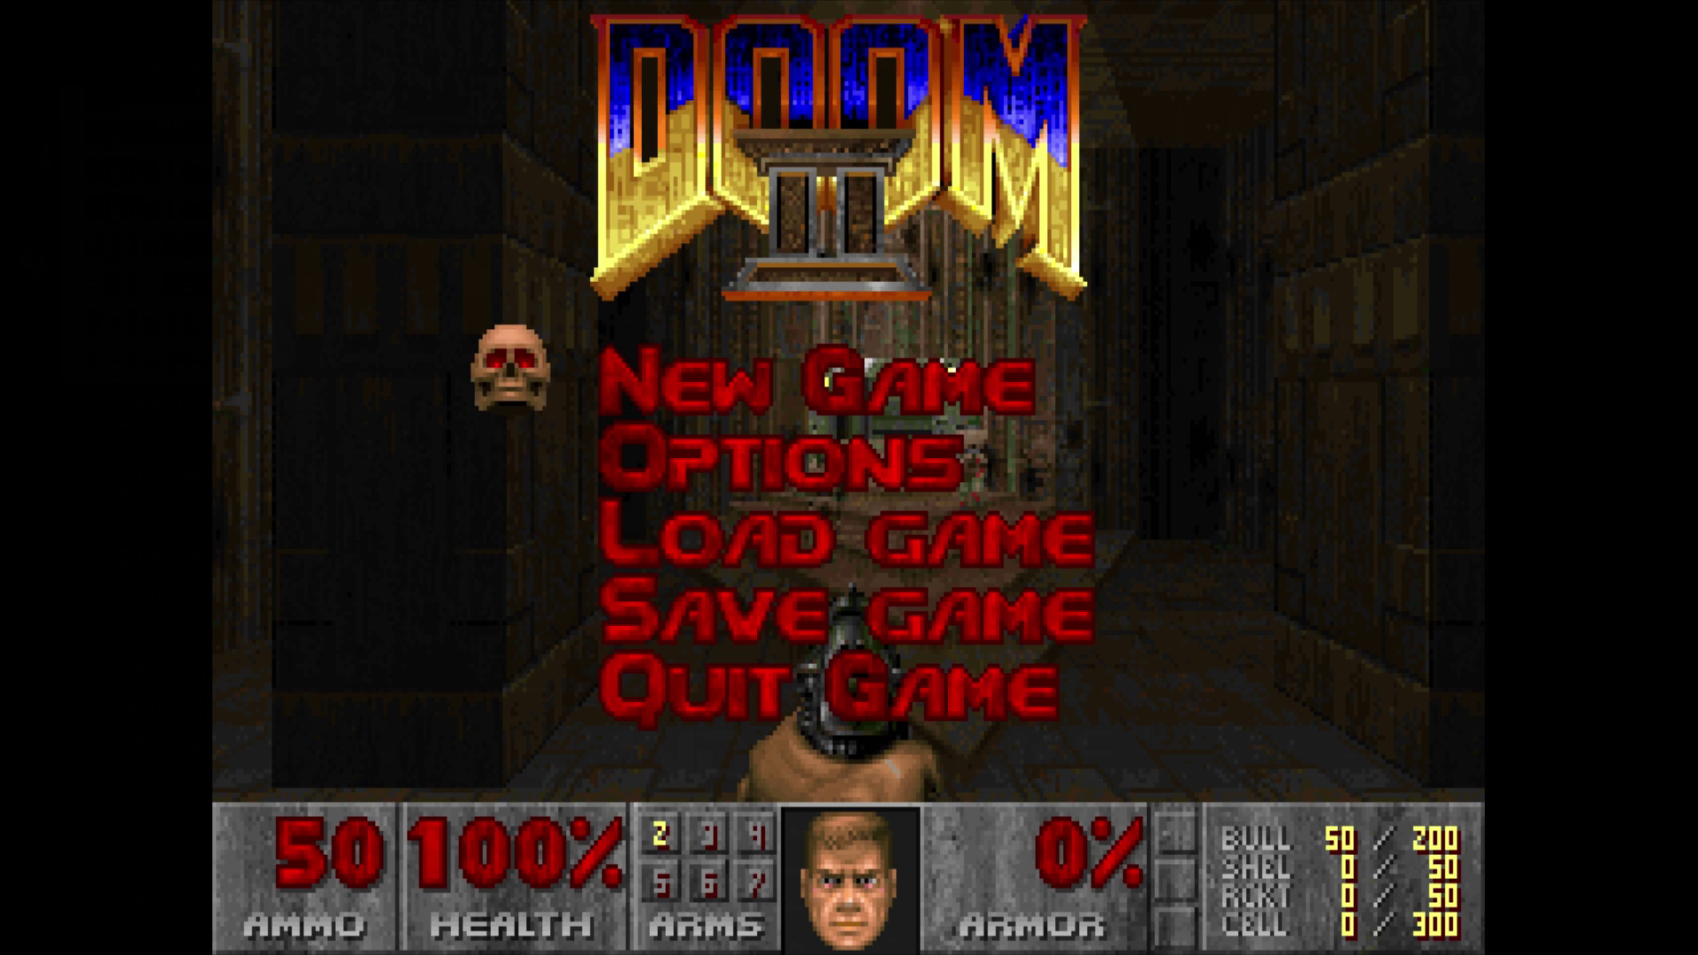
key("Up")
key("Return")
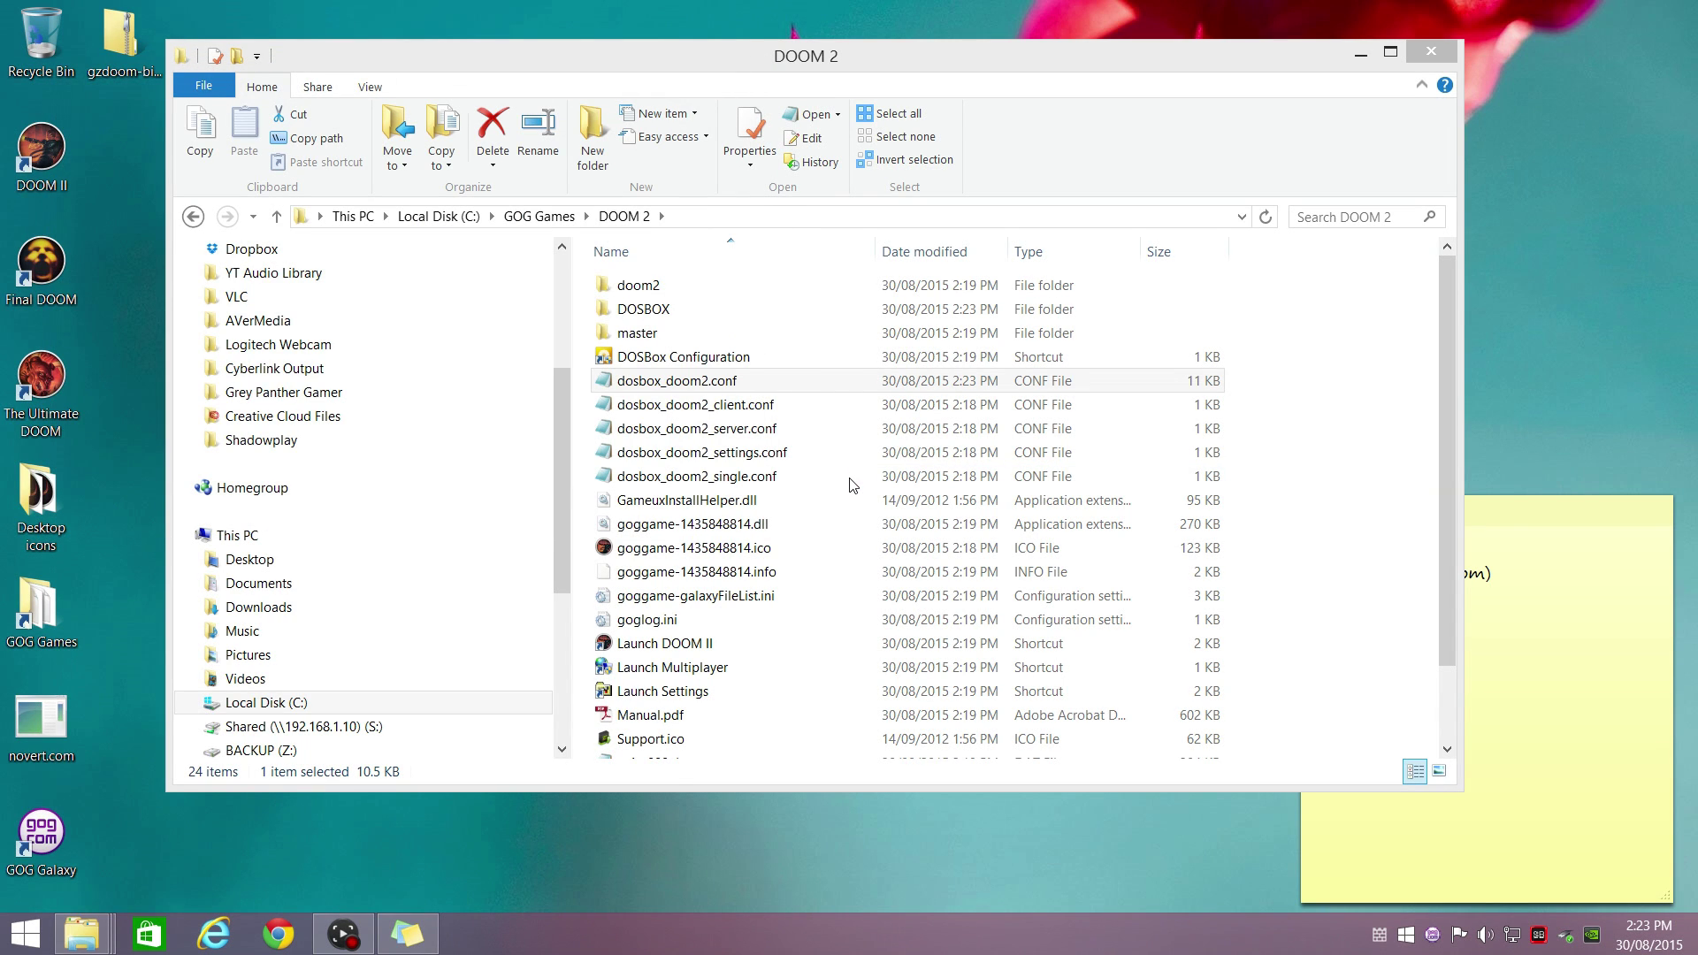
- Run Launch Settings from the DOOM 2 folder and set the music card to General MIDI on port 330
left_click(672, 696)
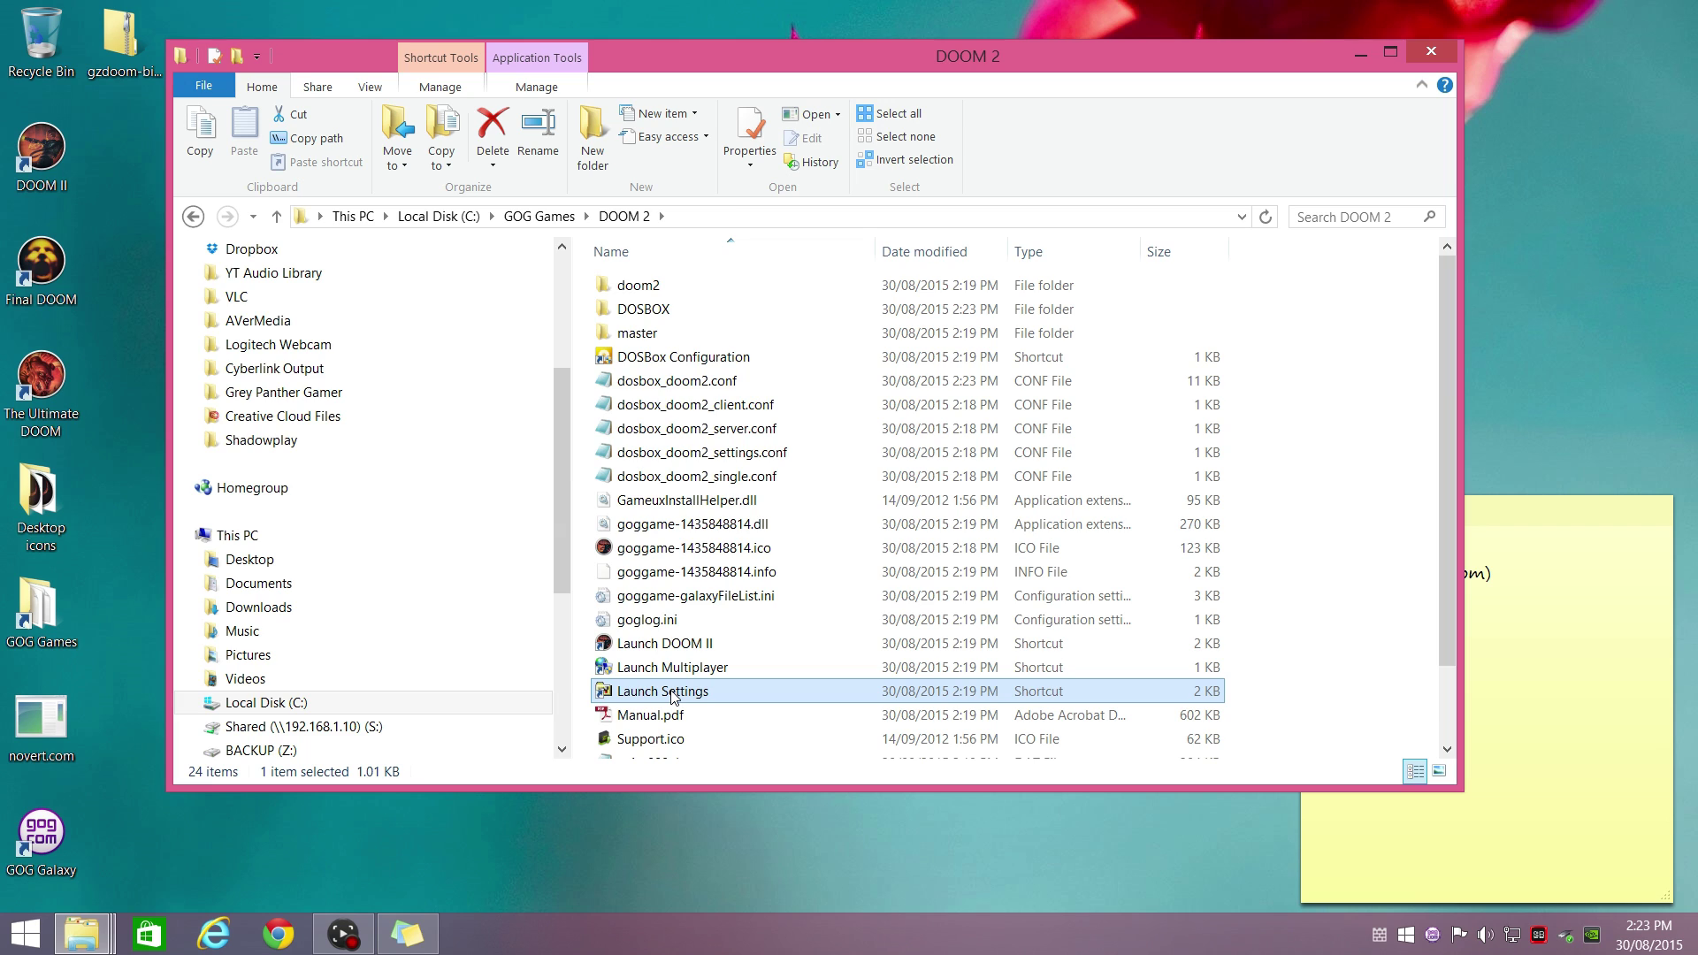
double_click(672, 696)
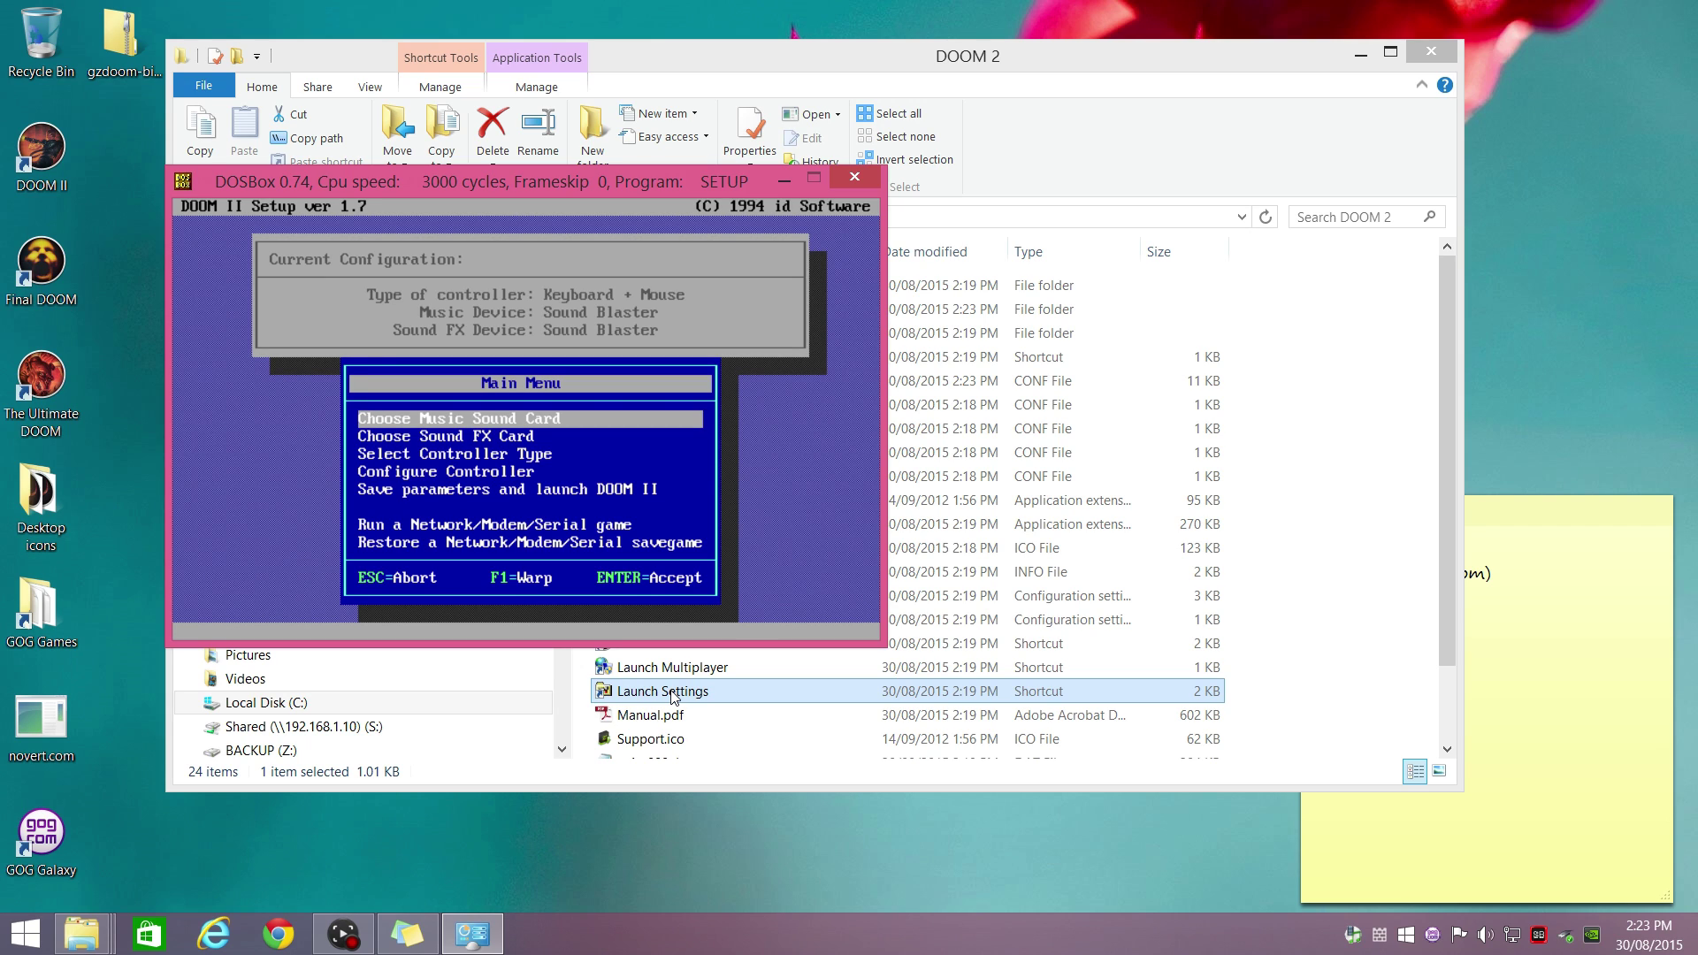
key("Return")
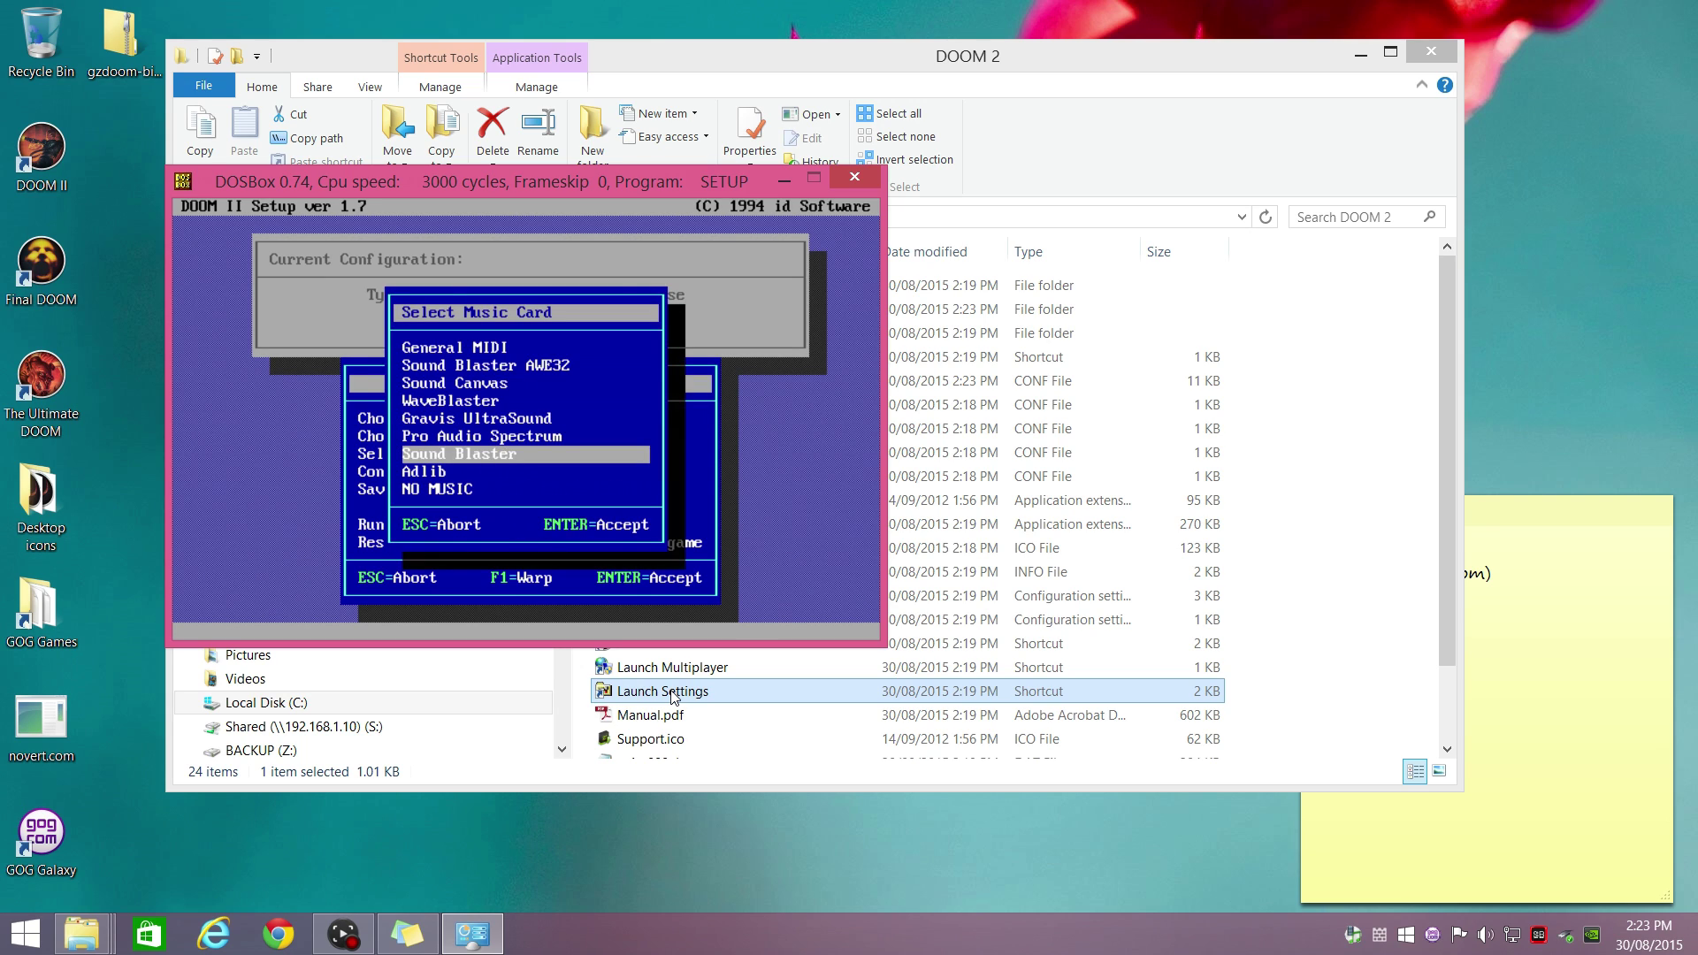
key("Up")
key("Up")
key("Up")
key("Up")
key("Up")
key("Up")
key("Return")
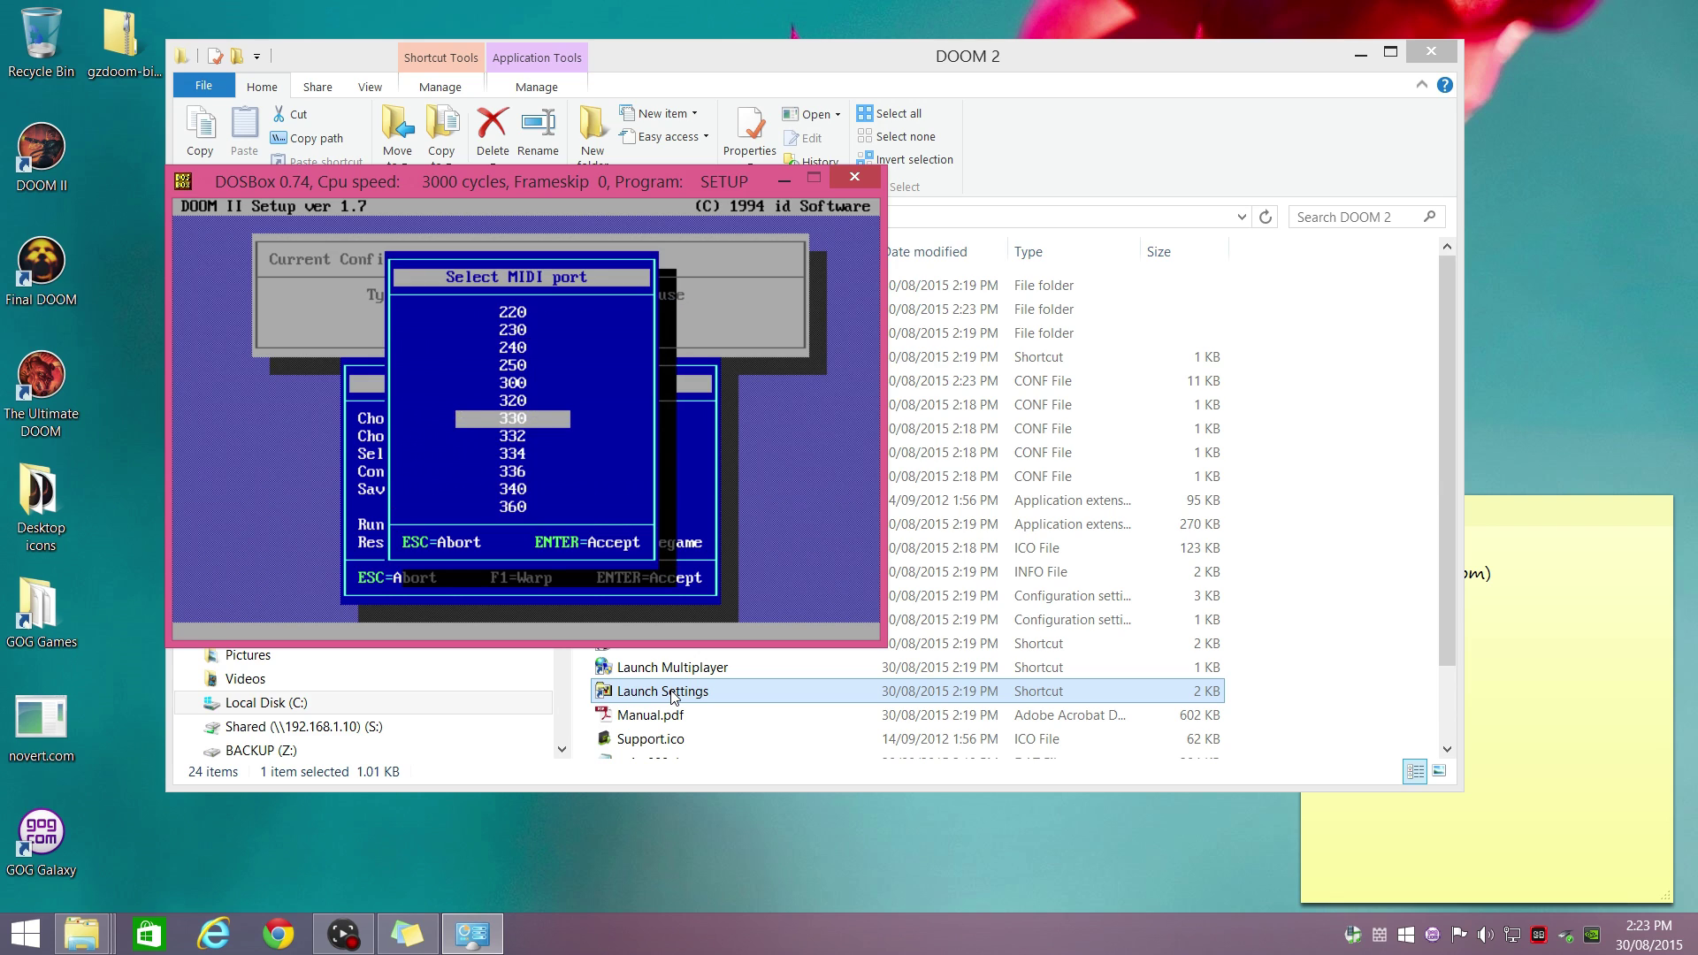
key("Return")
- Configure the sound FX card as Sound Blaster with IRQ 7 and 4 sound effects to mix
key("Down")
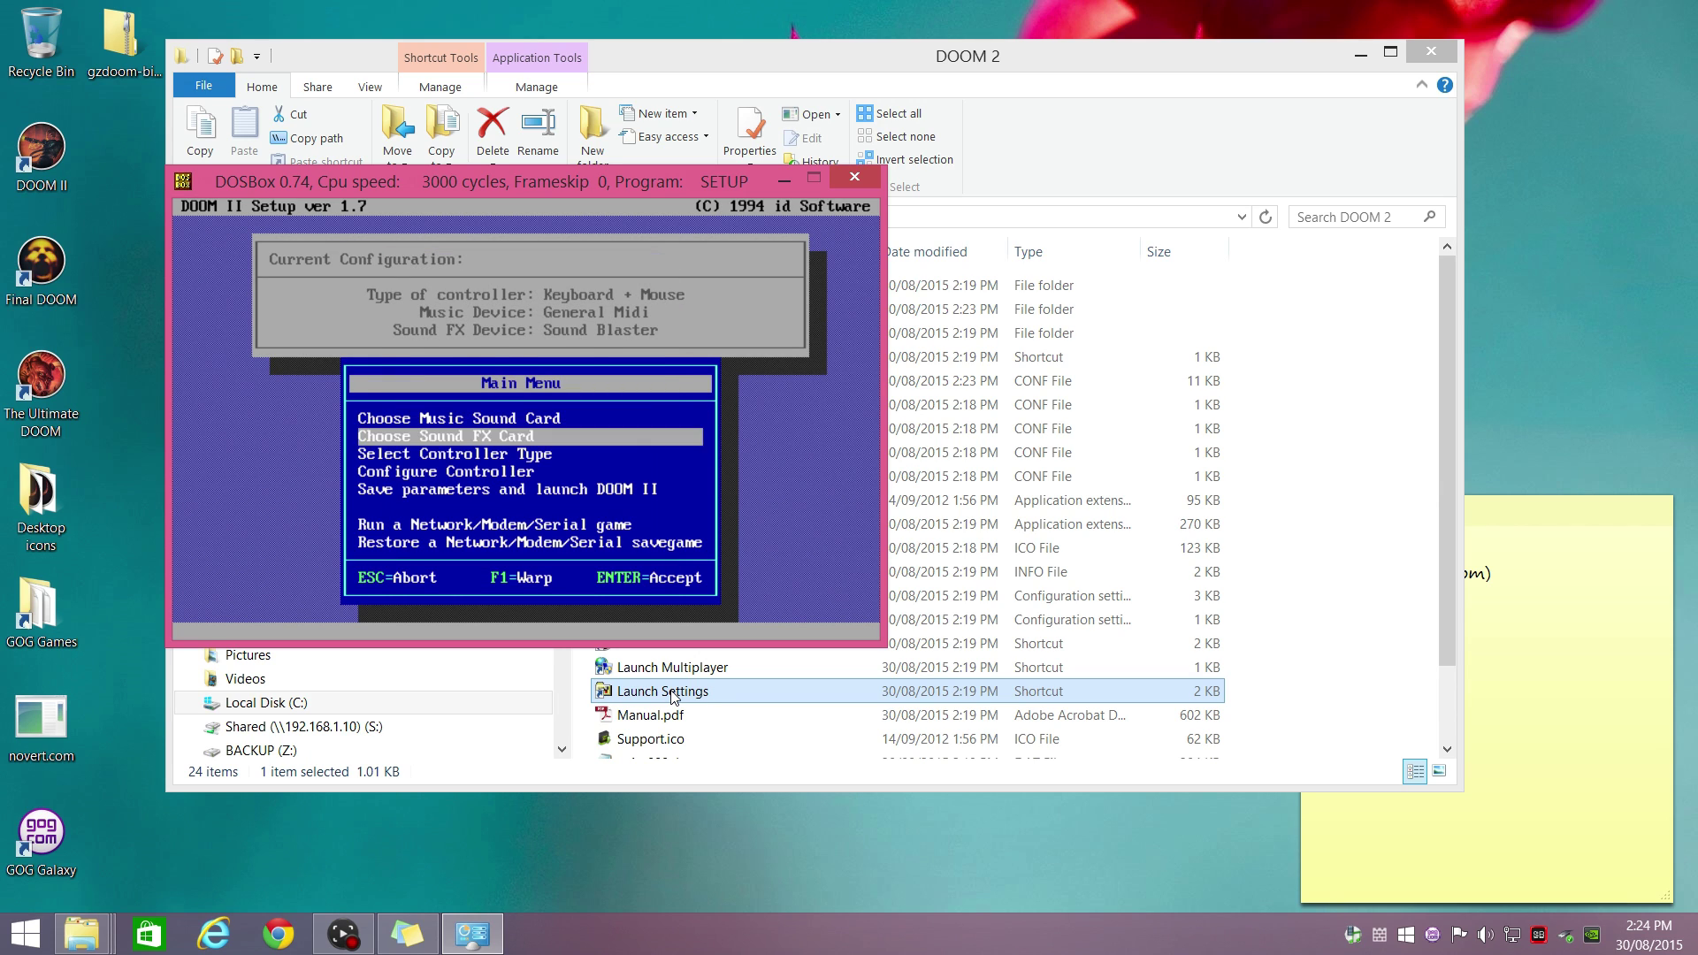
key("Return")
key("Return")
key("Return")
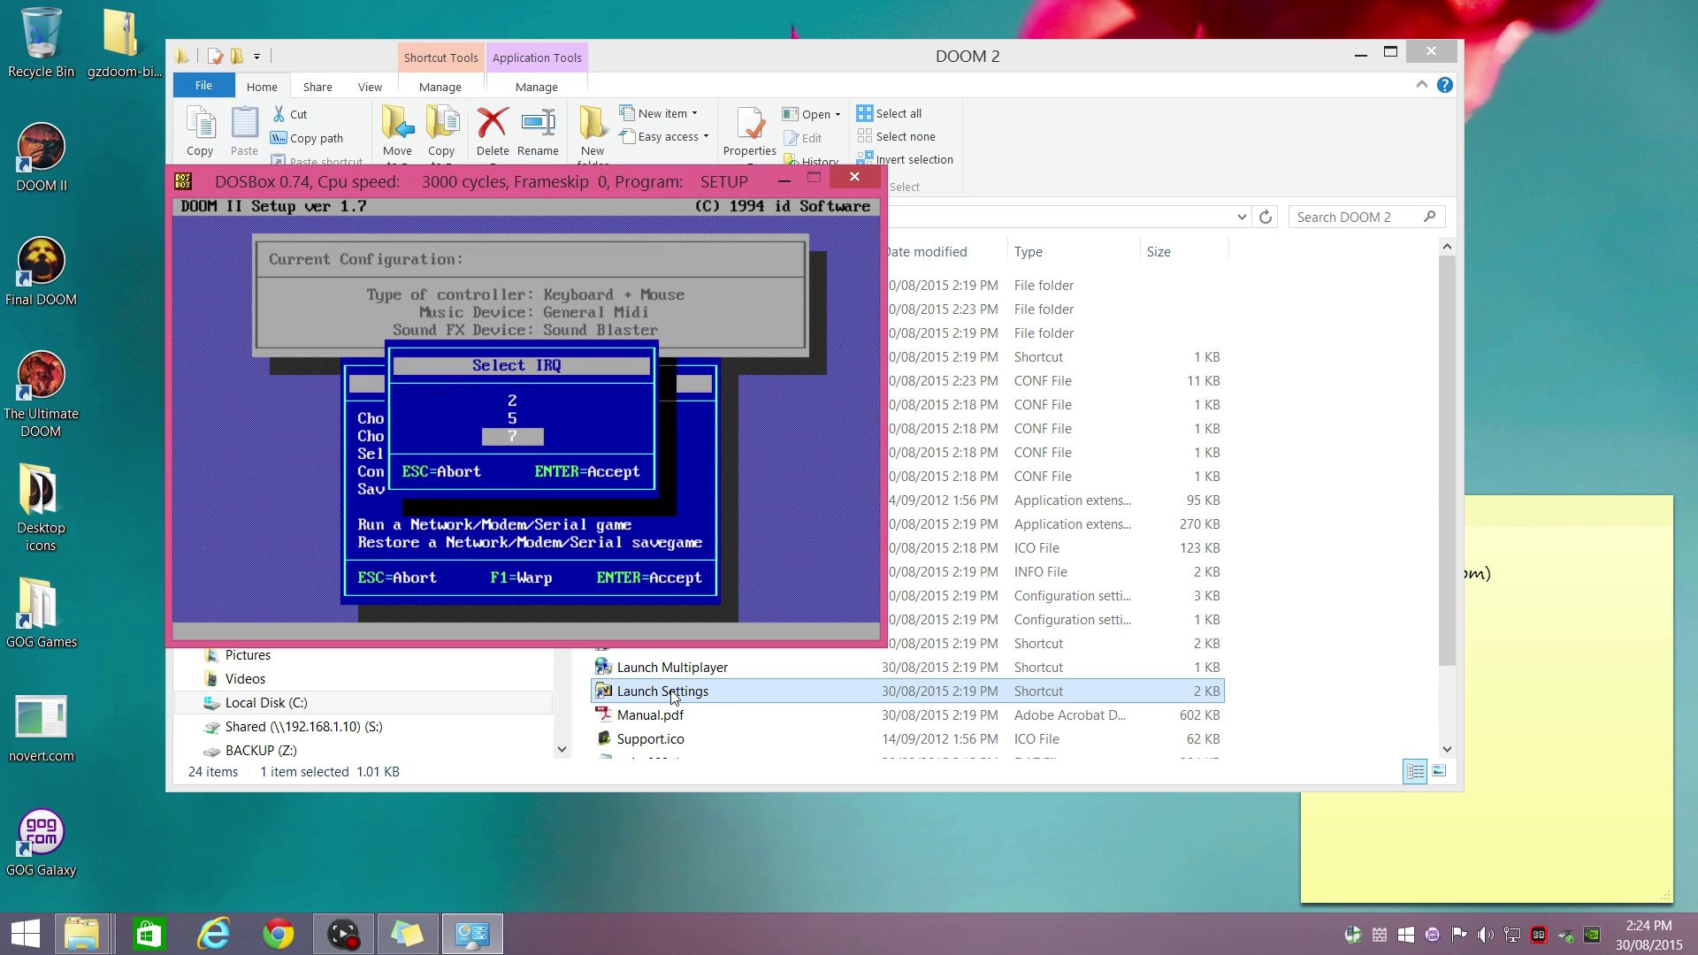
key("Return")
key("Return")
key("Down")
key("Down")
key("Down")
key("Down")
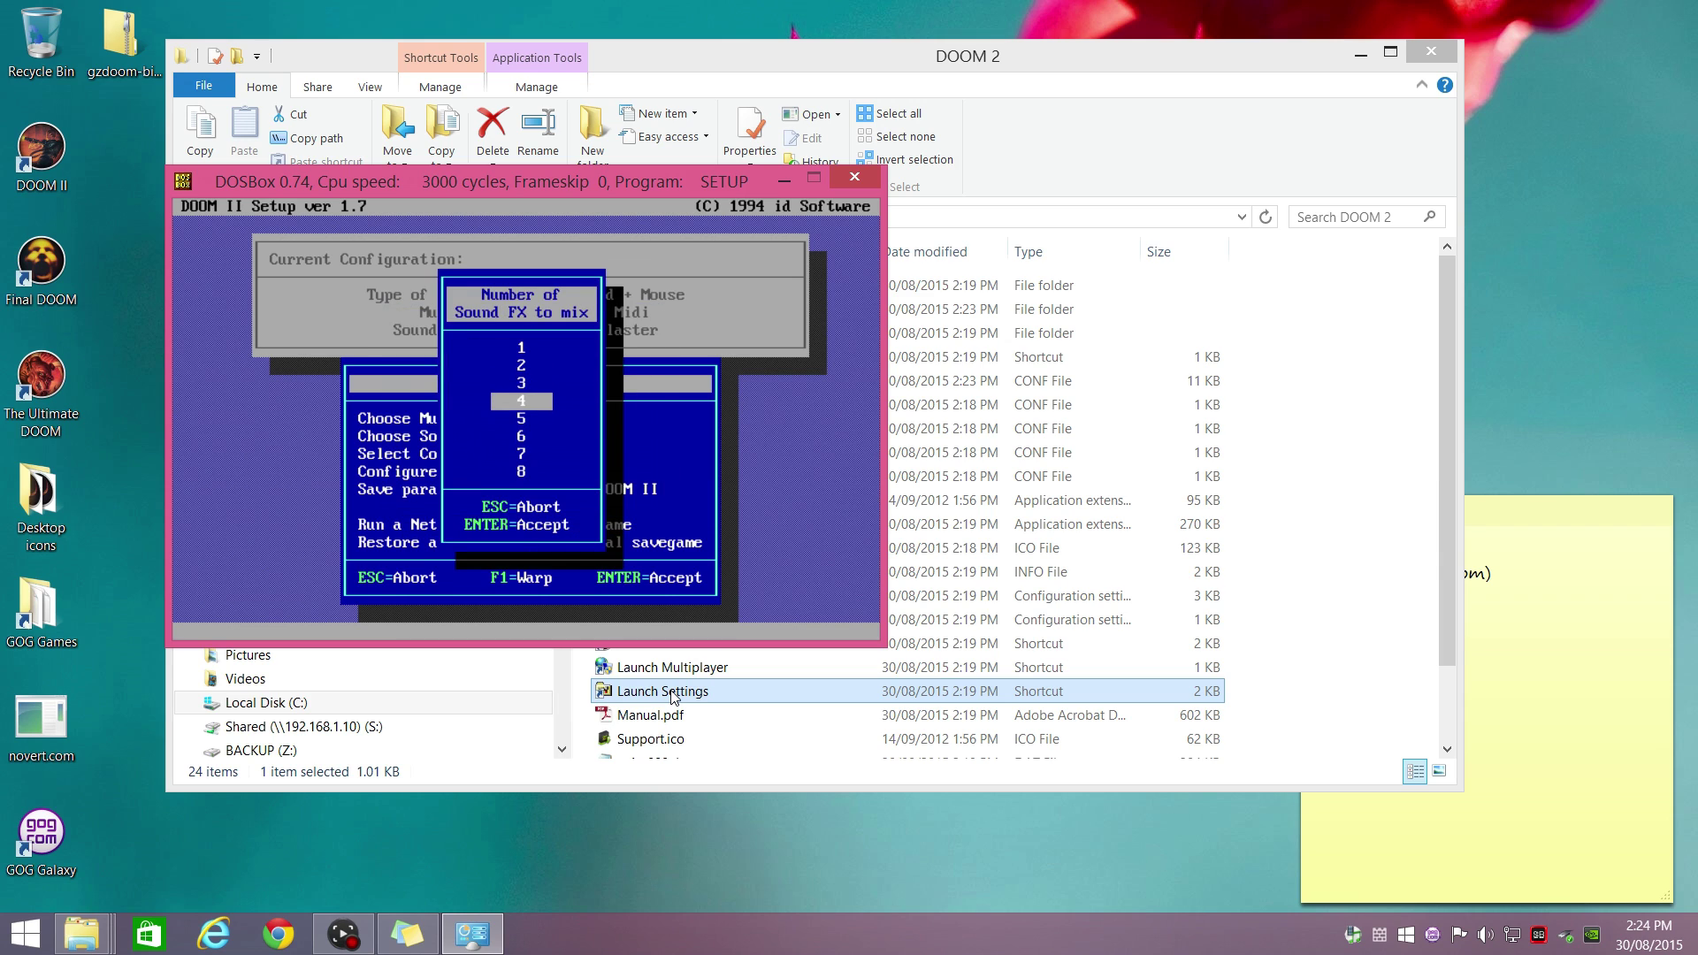
key("Return")
- Save the setup parameters and launch DOOM II, and quit the game from its title screen
key("Down")
key("Down")
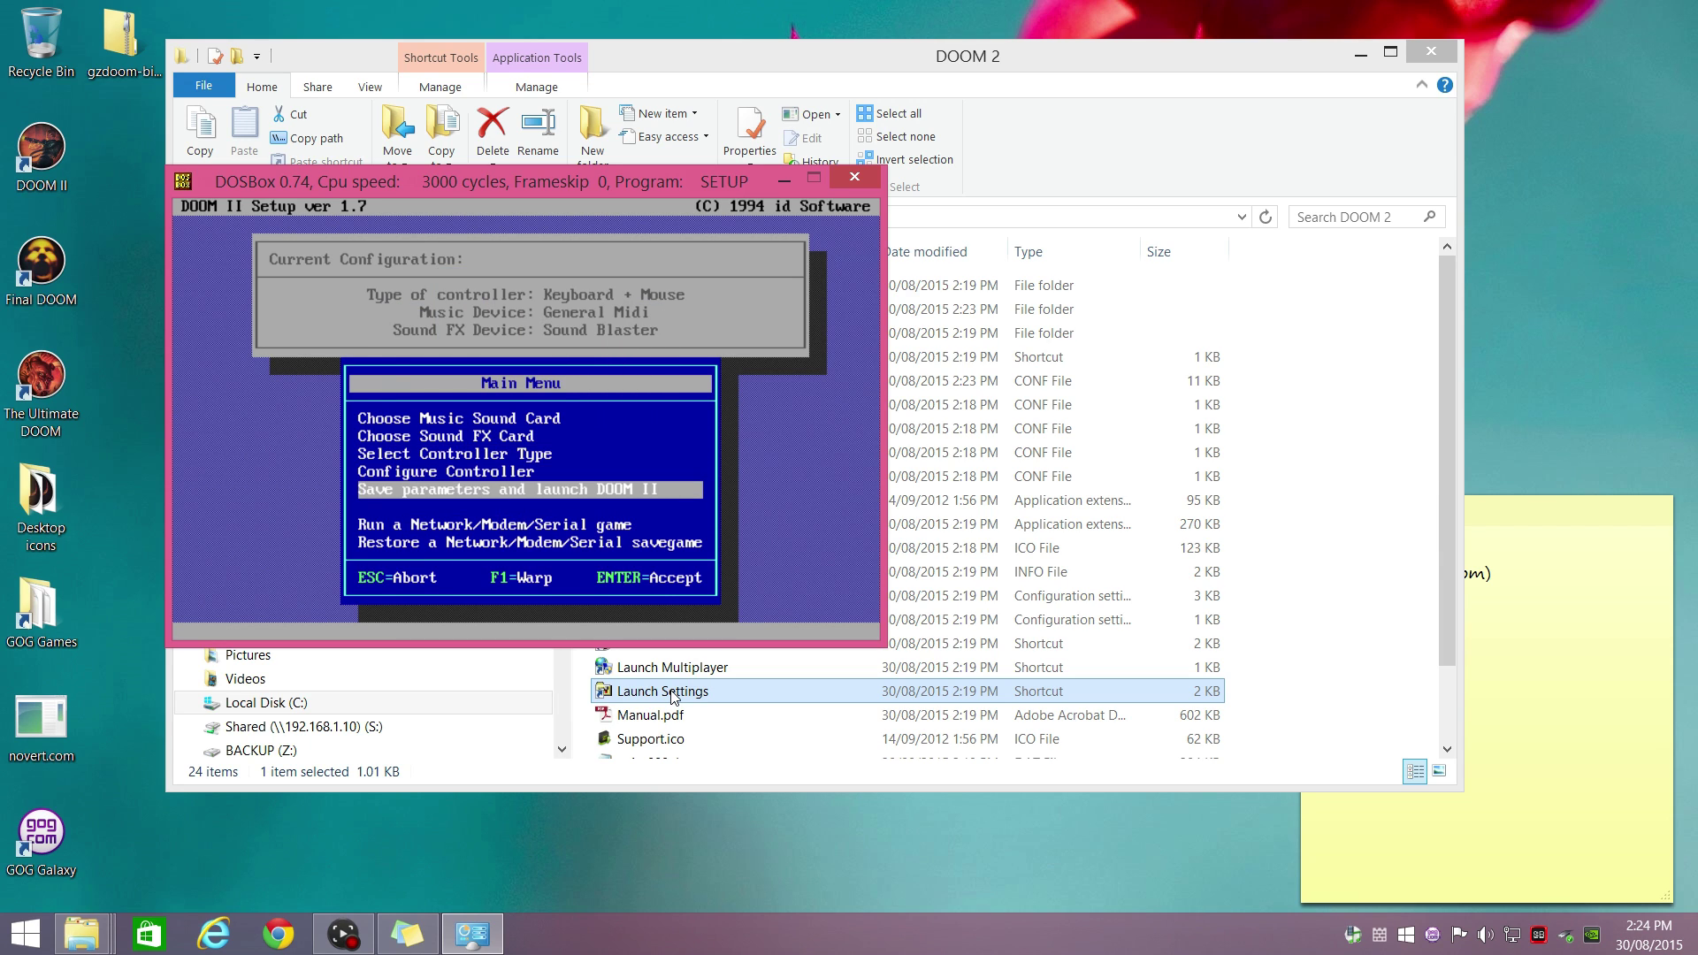
key("Return")
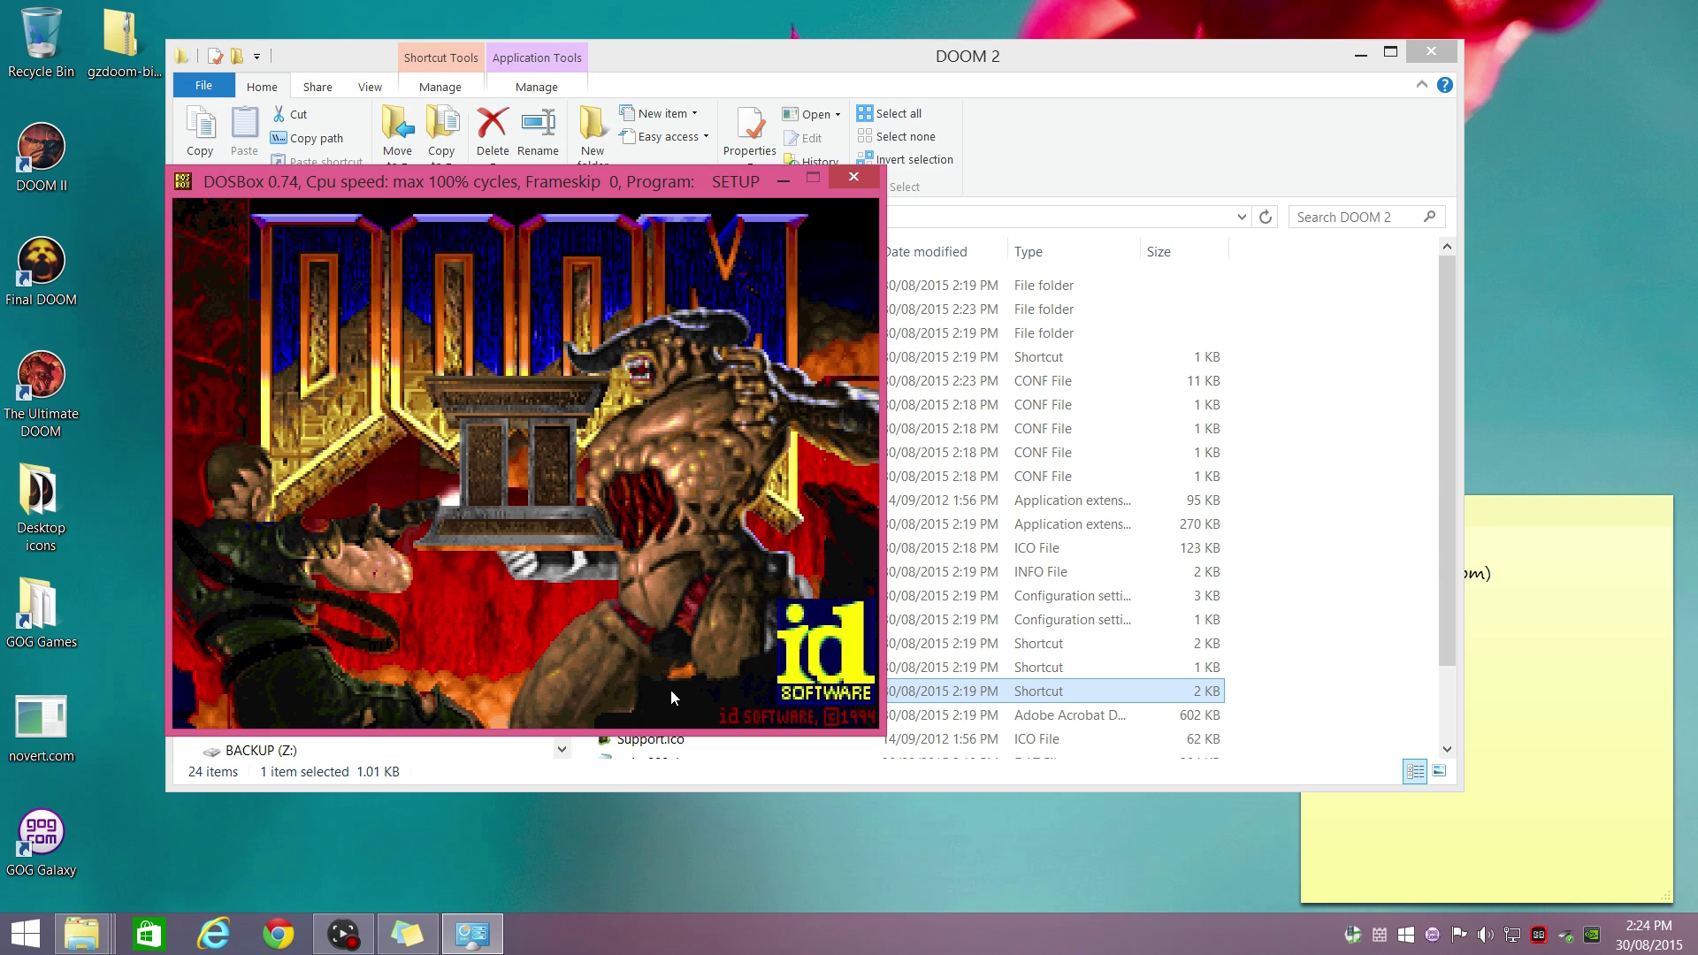
key("Escape")
key("Up")
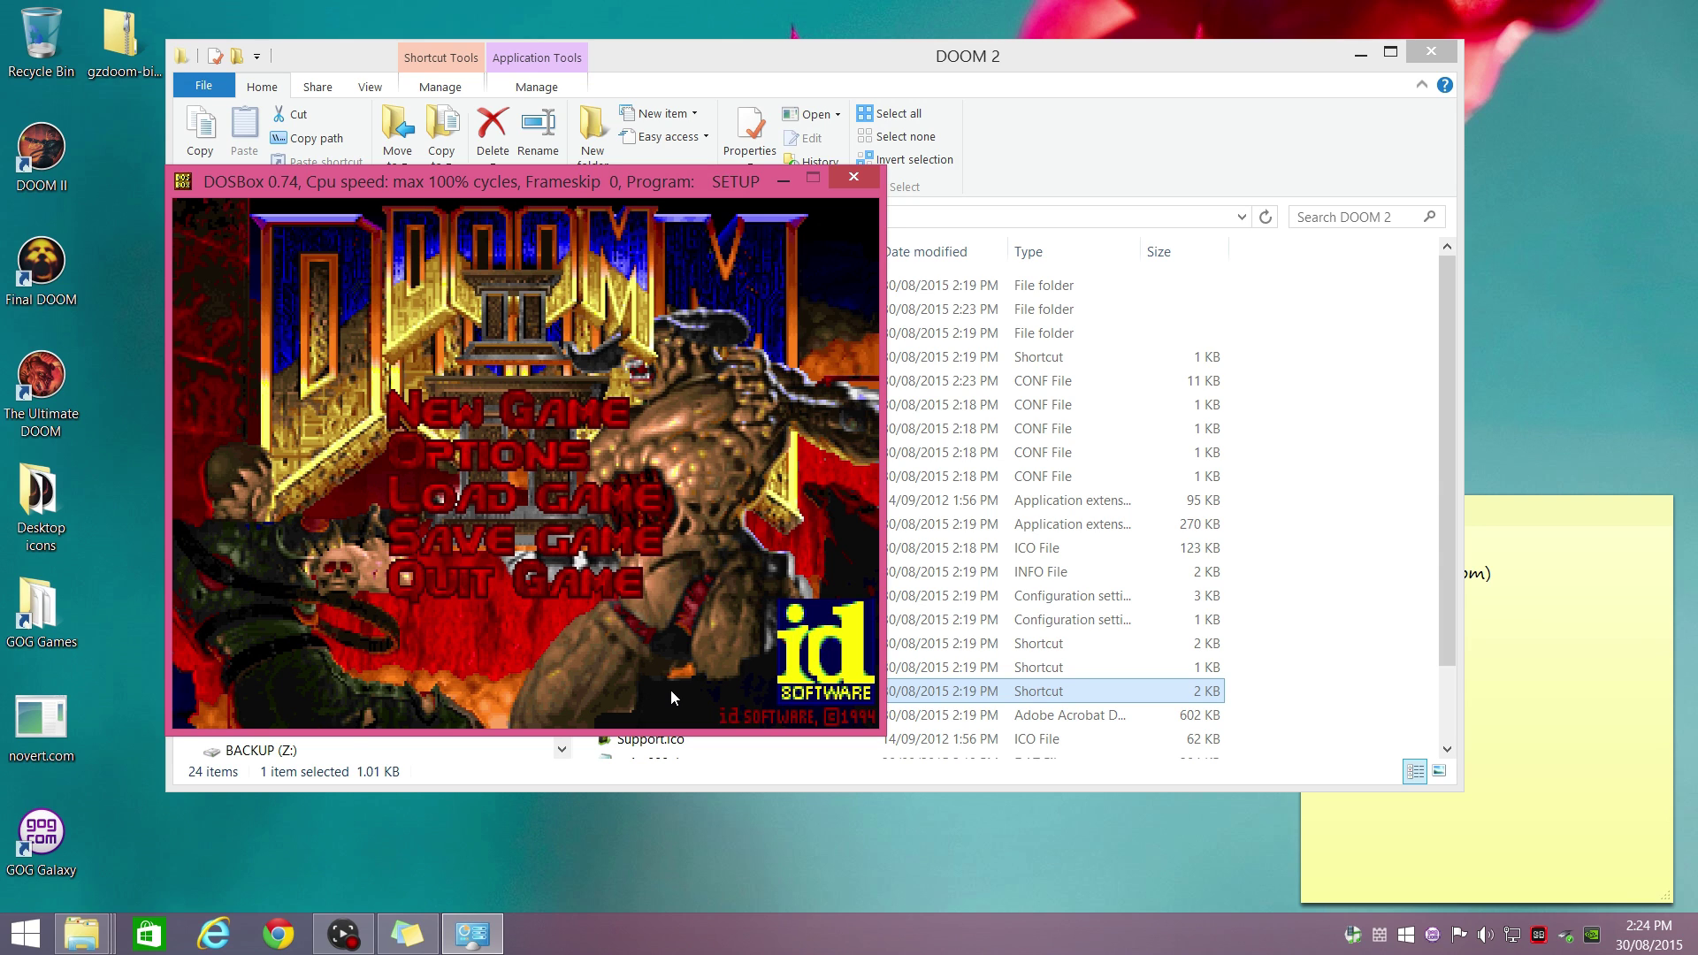
key("Return")
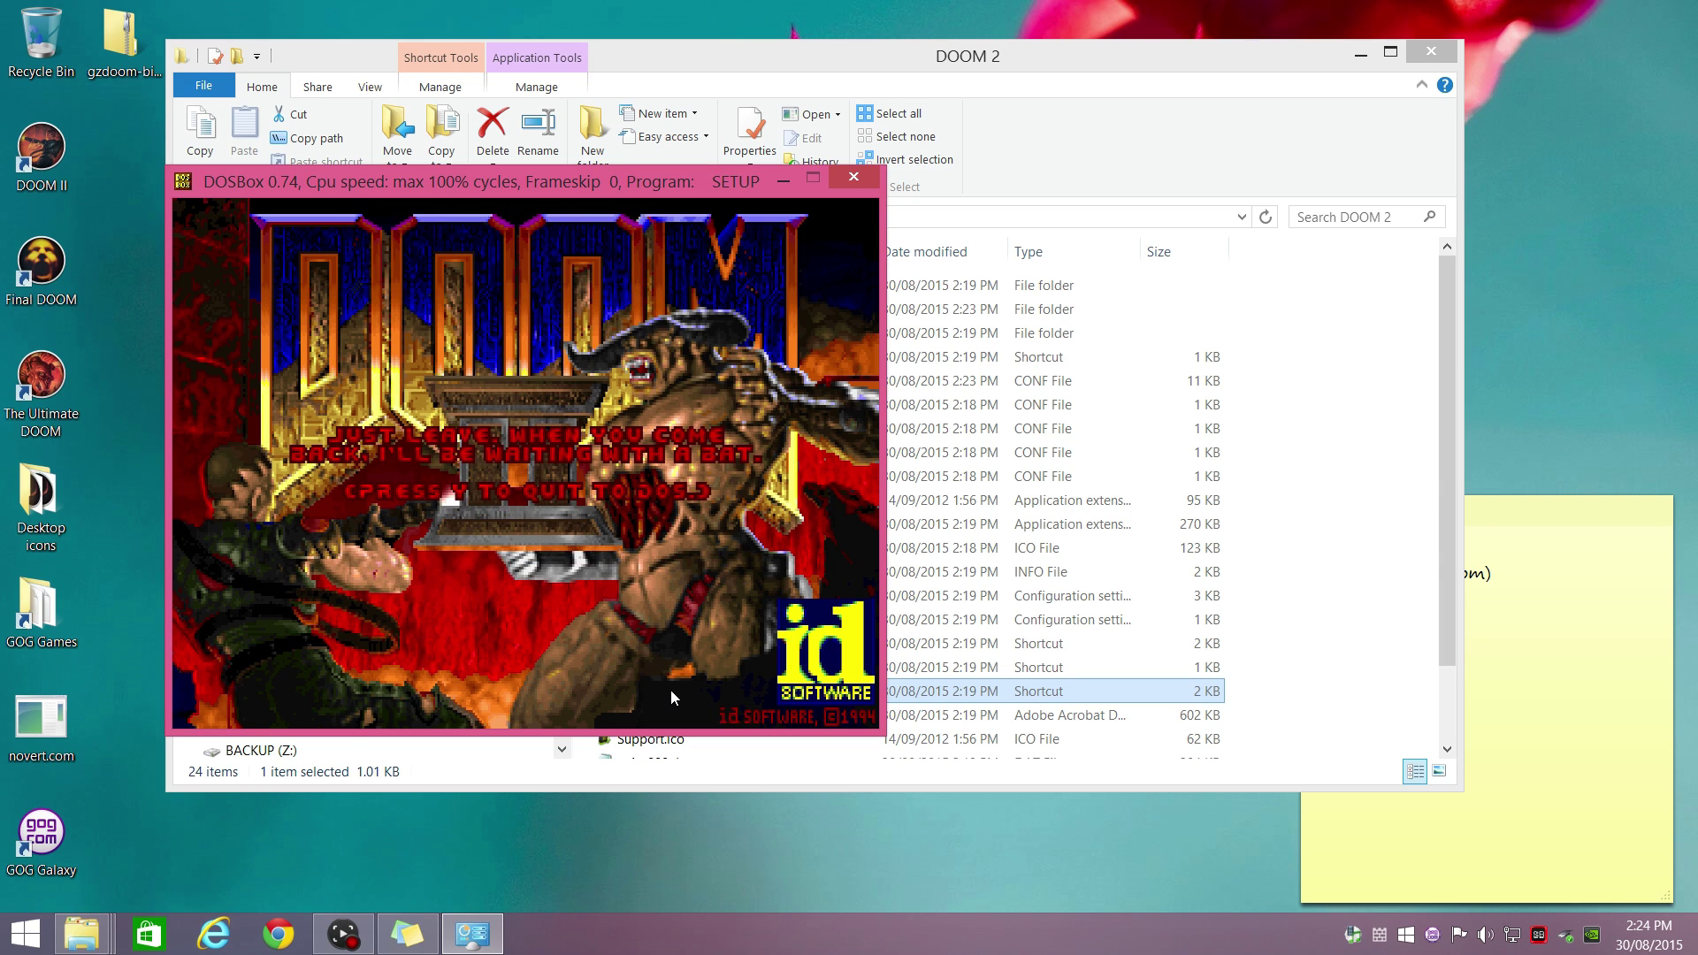
key("y")
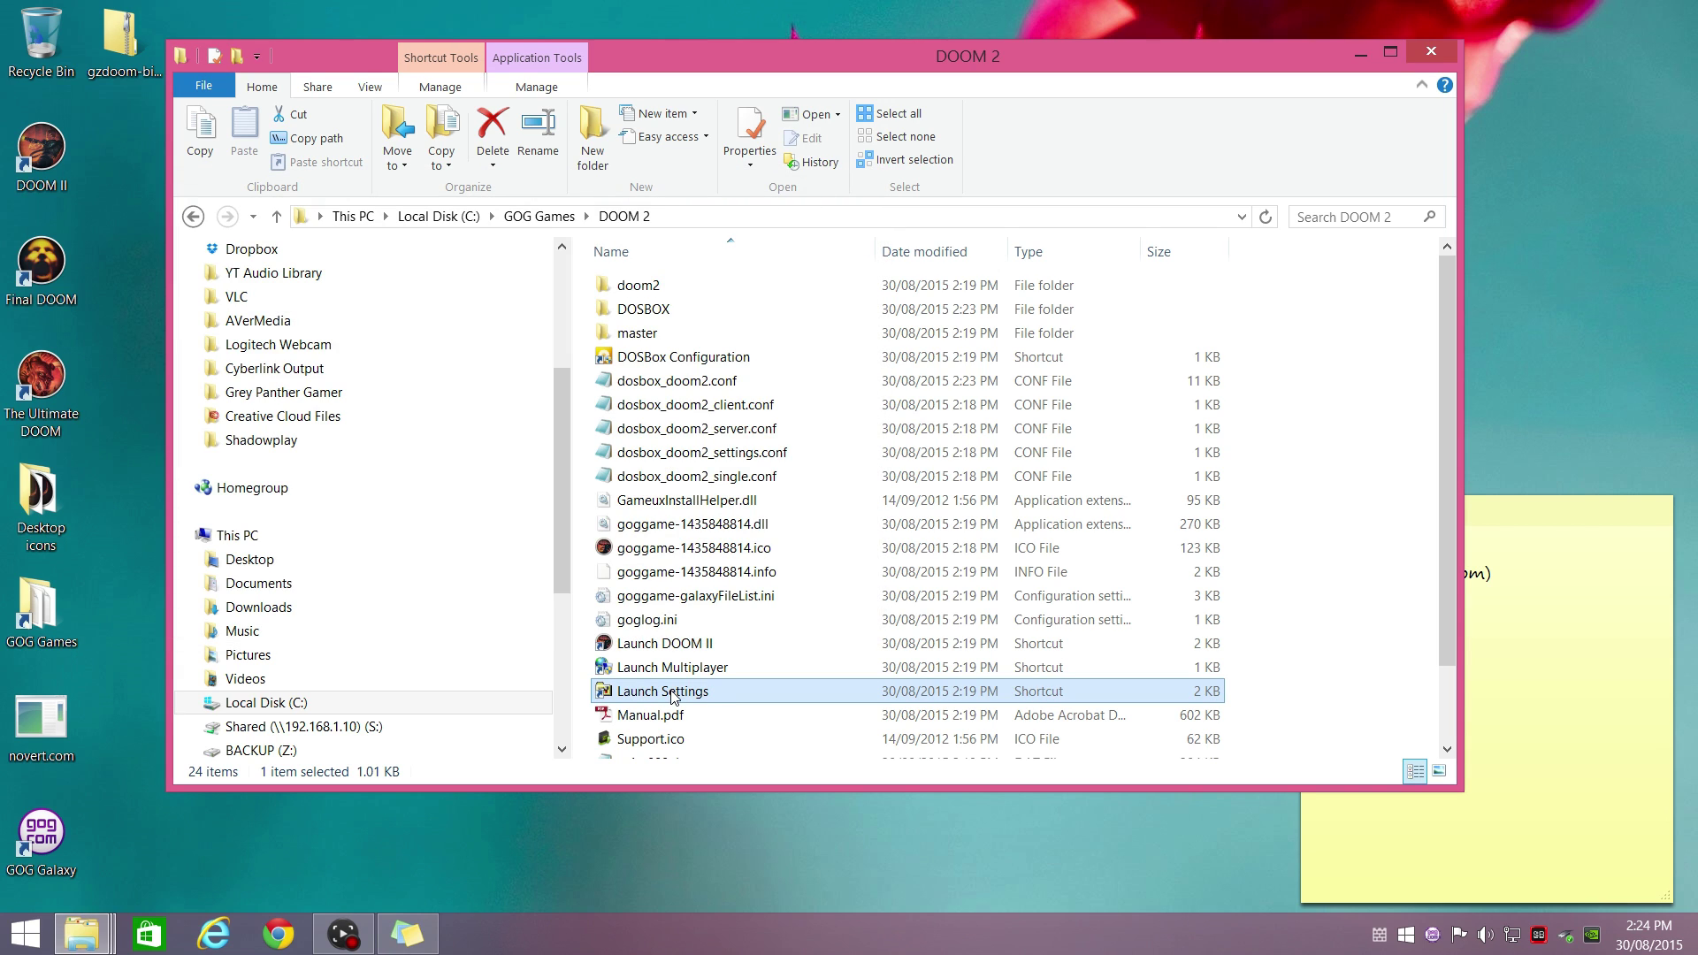
- Launch DOOM II from the desktop, choose Hell on Earth, and start a new game on Hurt Me Plenty
left_click(52, 155)
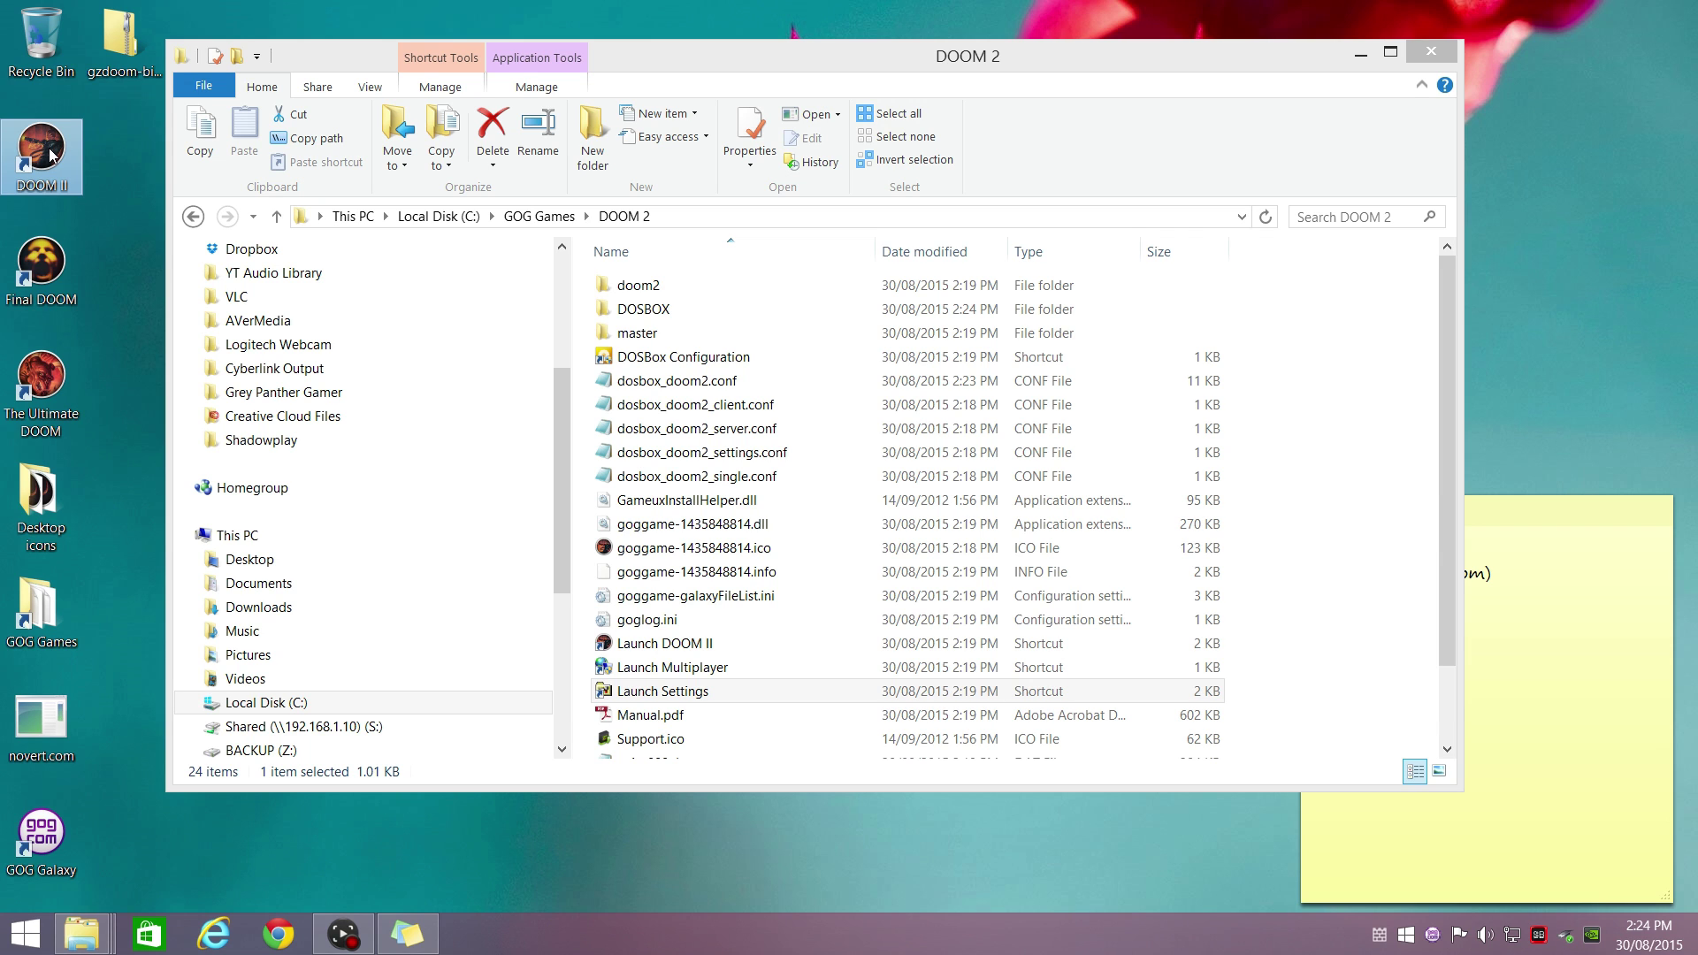
double_click(51, 155)
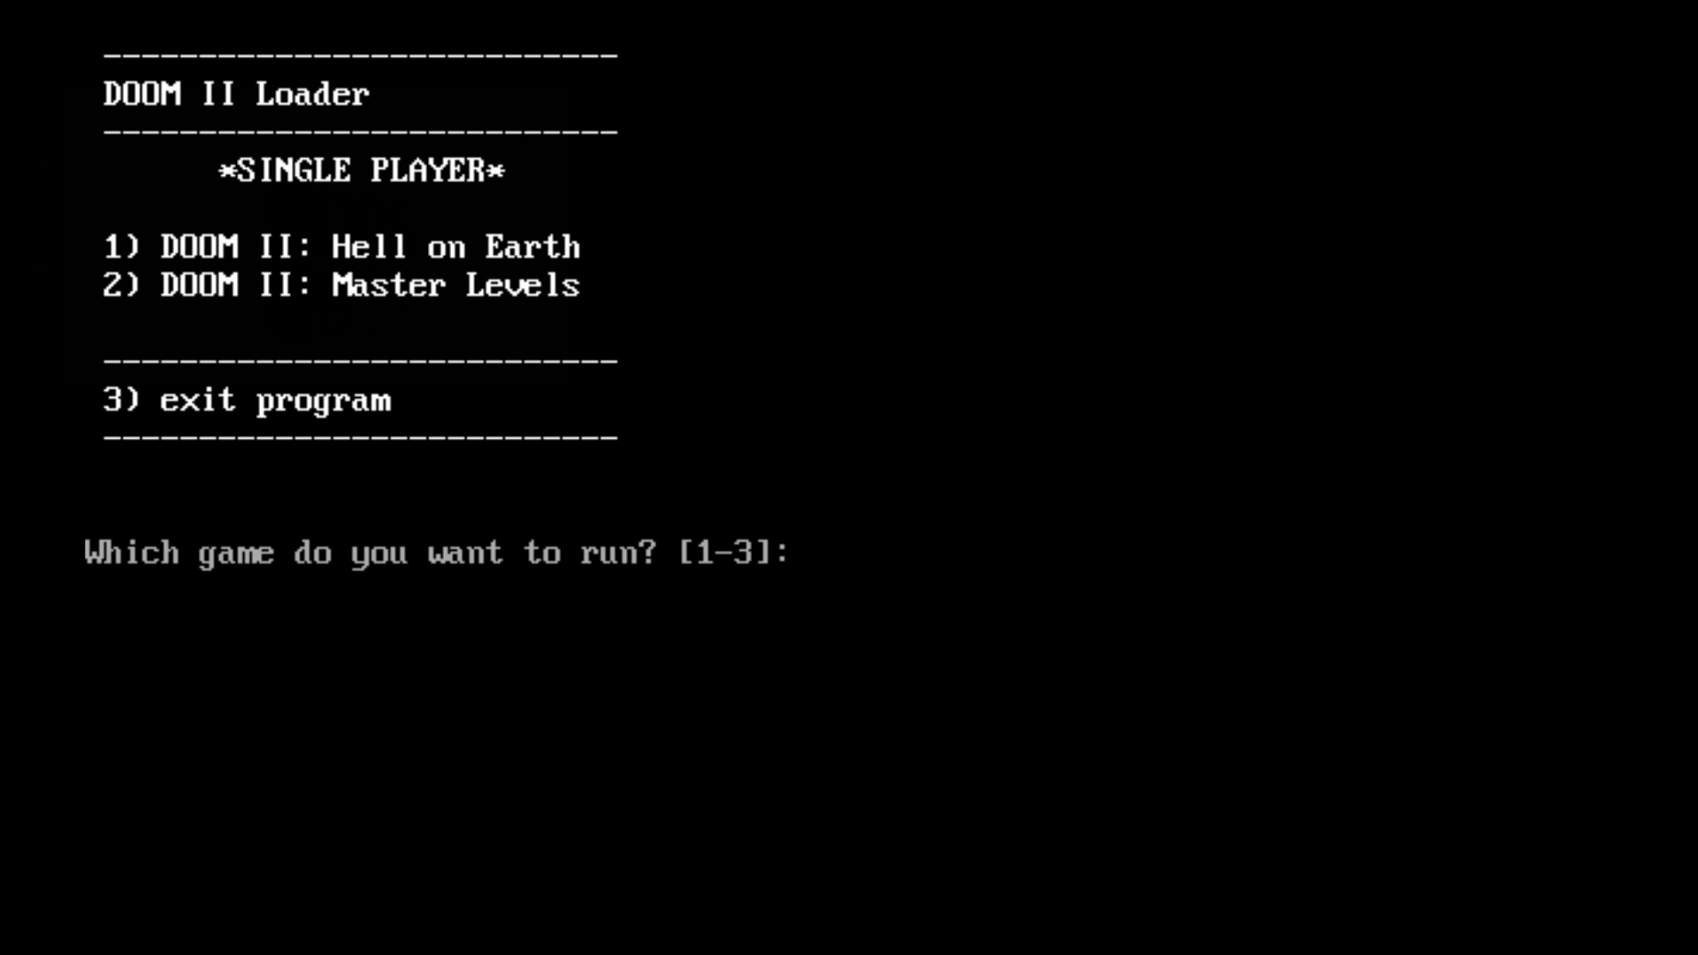
key("1")
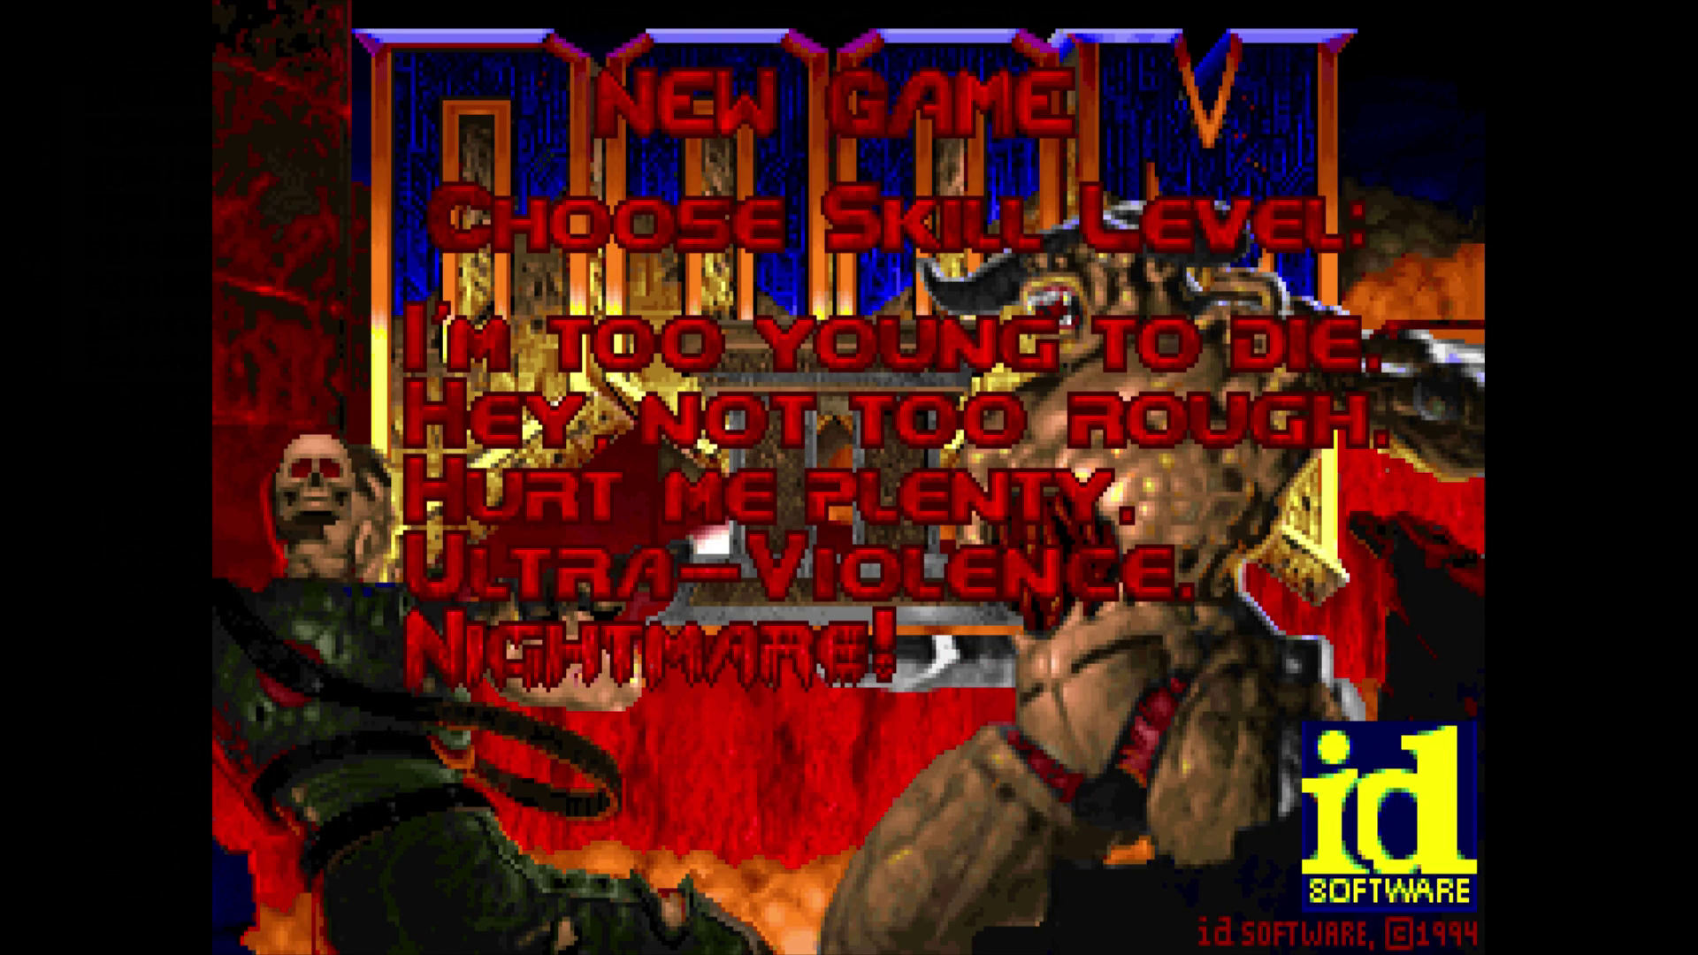
key("Return")
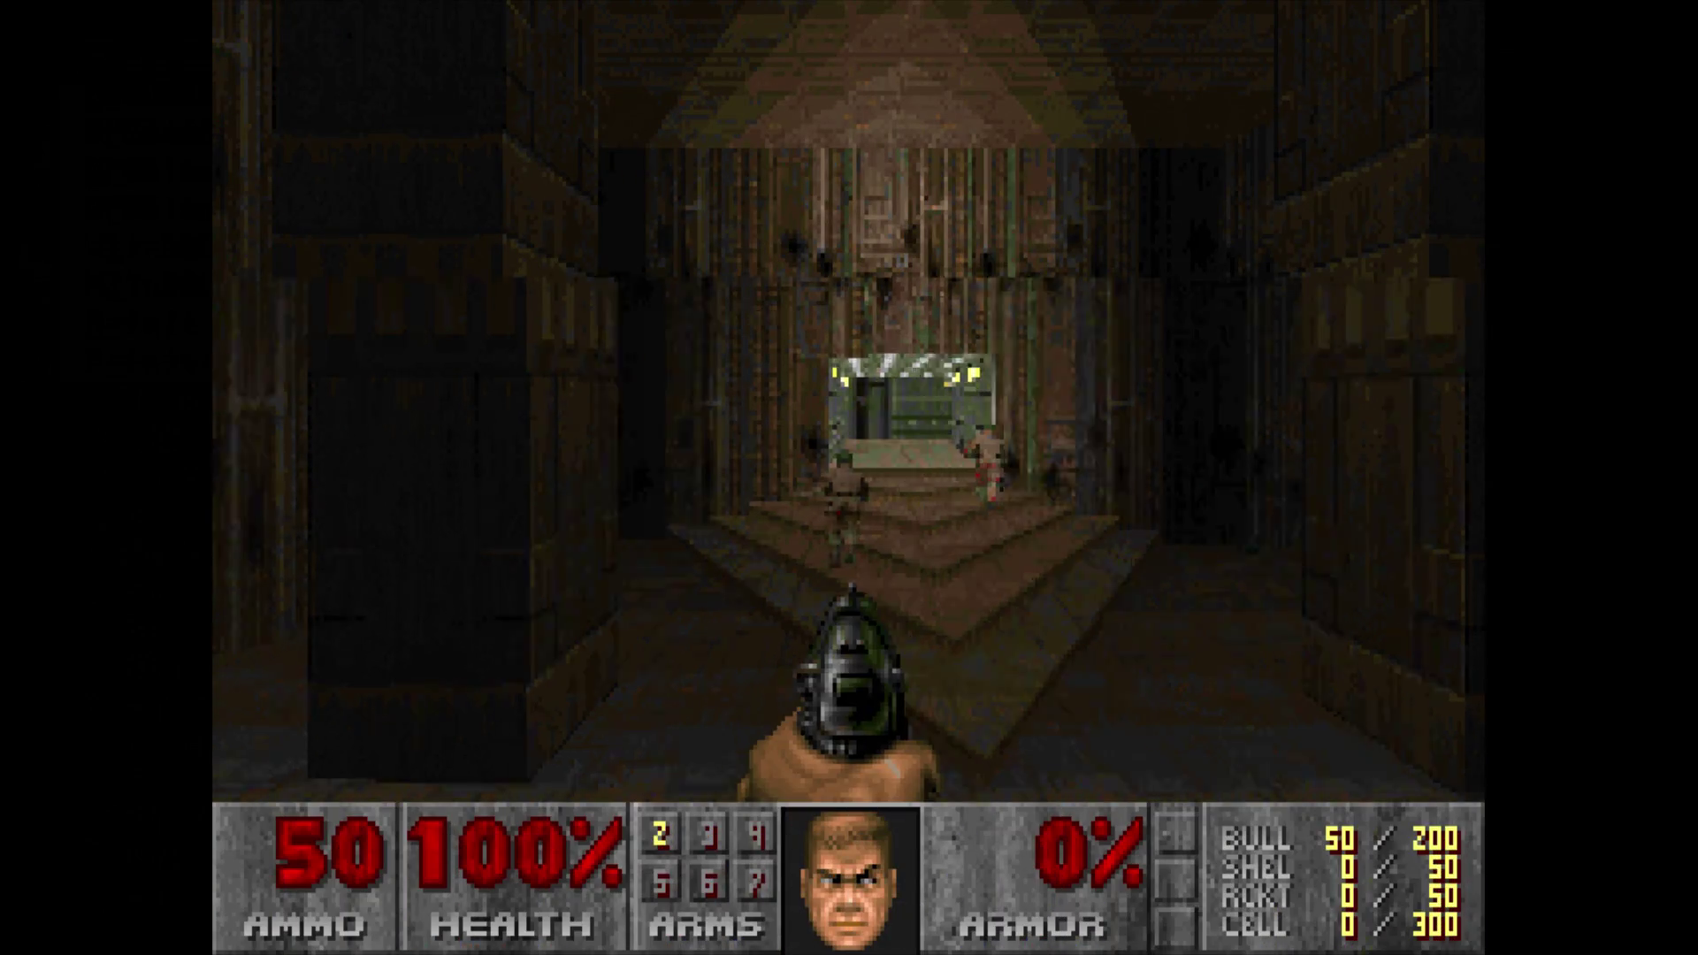
- Test movement and shooting on the soldiers near the steps in the first level of DOOM II
key("Left")
key("Right")
key("Up")
key("ctrl")
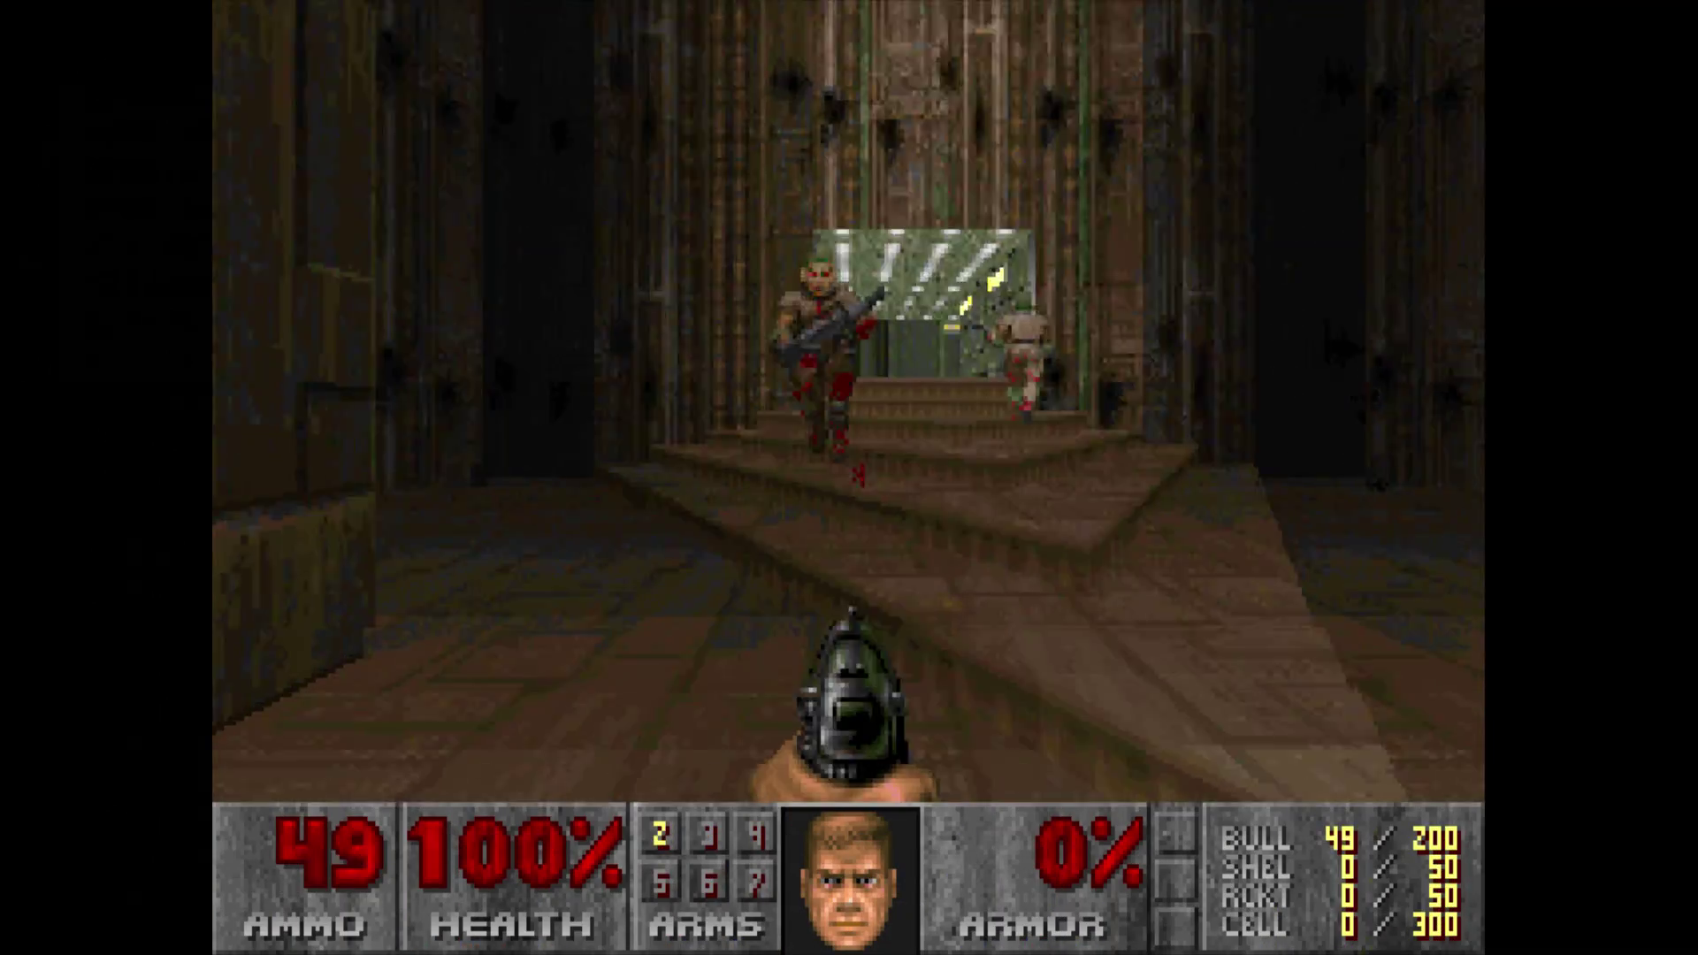
key("ctrl")
key("Right")
key("Left")
key("Down")
key("Right")
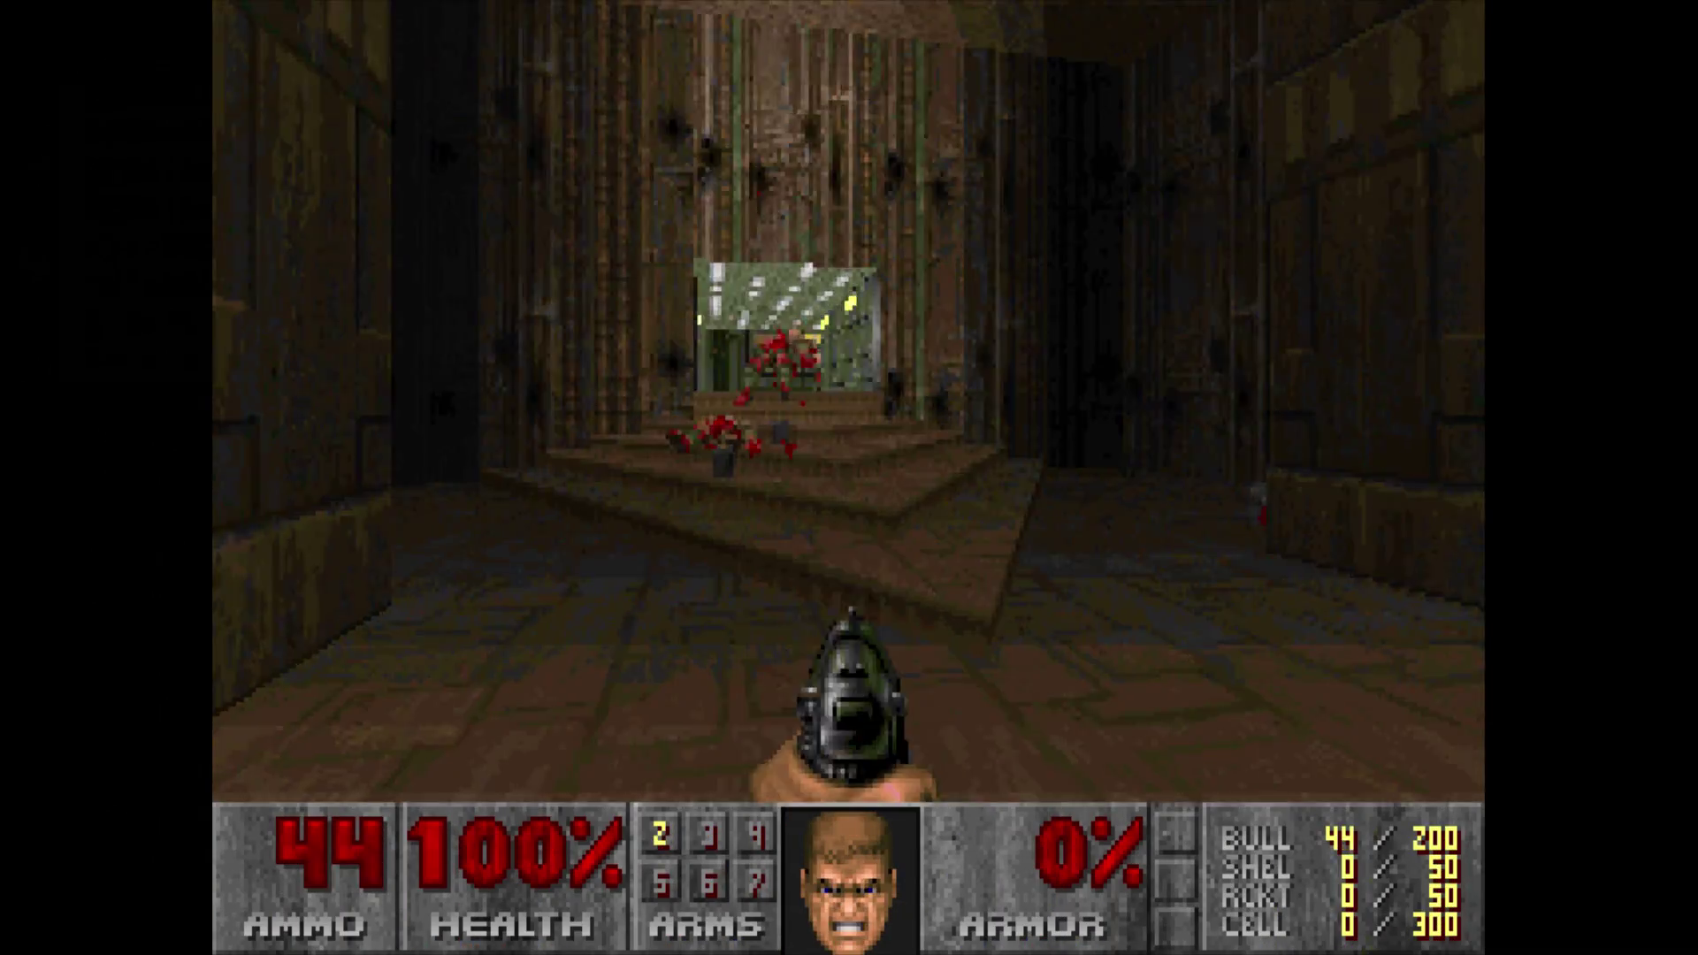
key("ctrl")
key("Left")
key("Escape")
key("Escape")
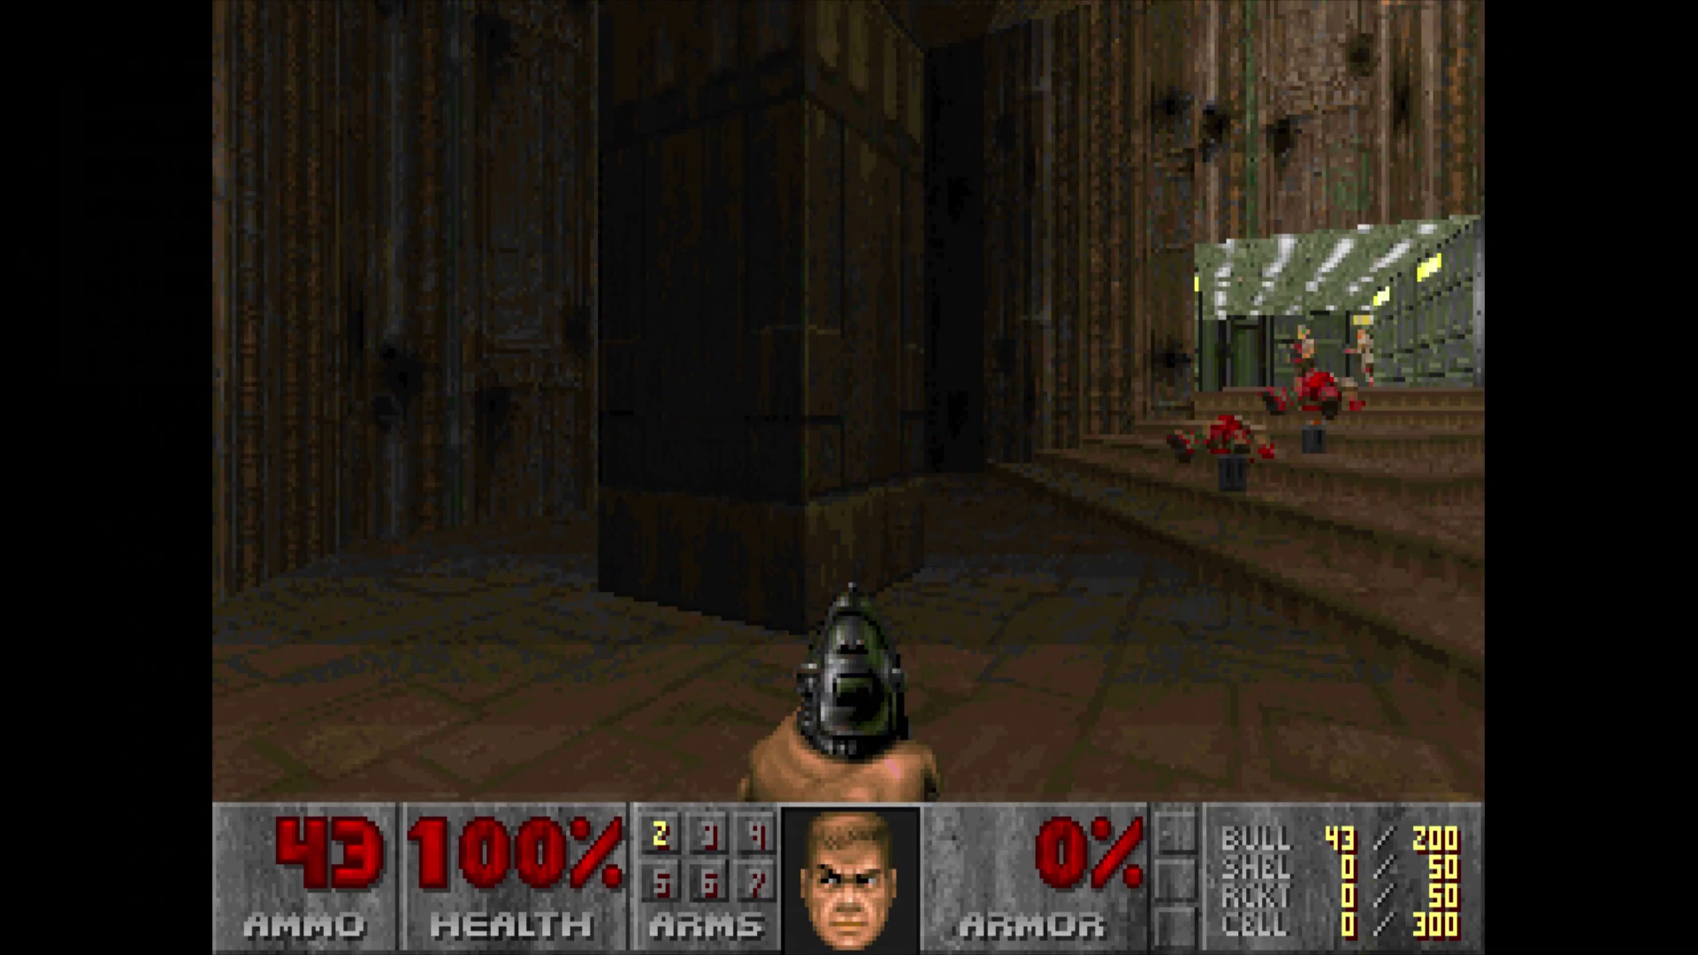
- Advance to the steps, pick up the clip, shoot at the remaining enemies, and quit the game
key("Right")
key("Left")
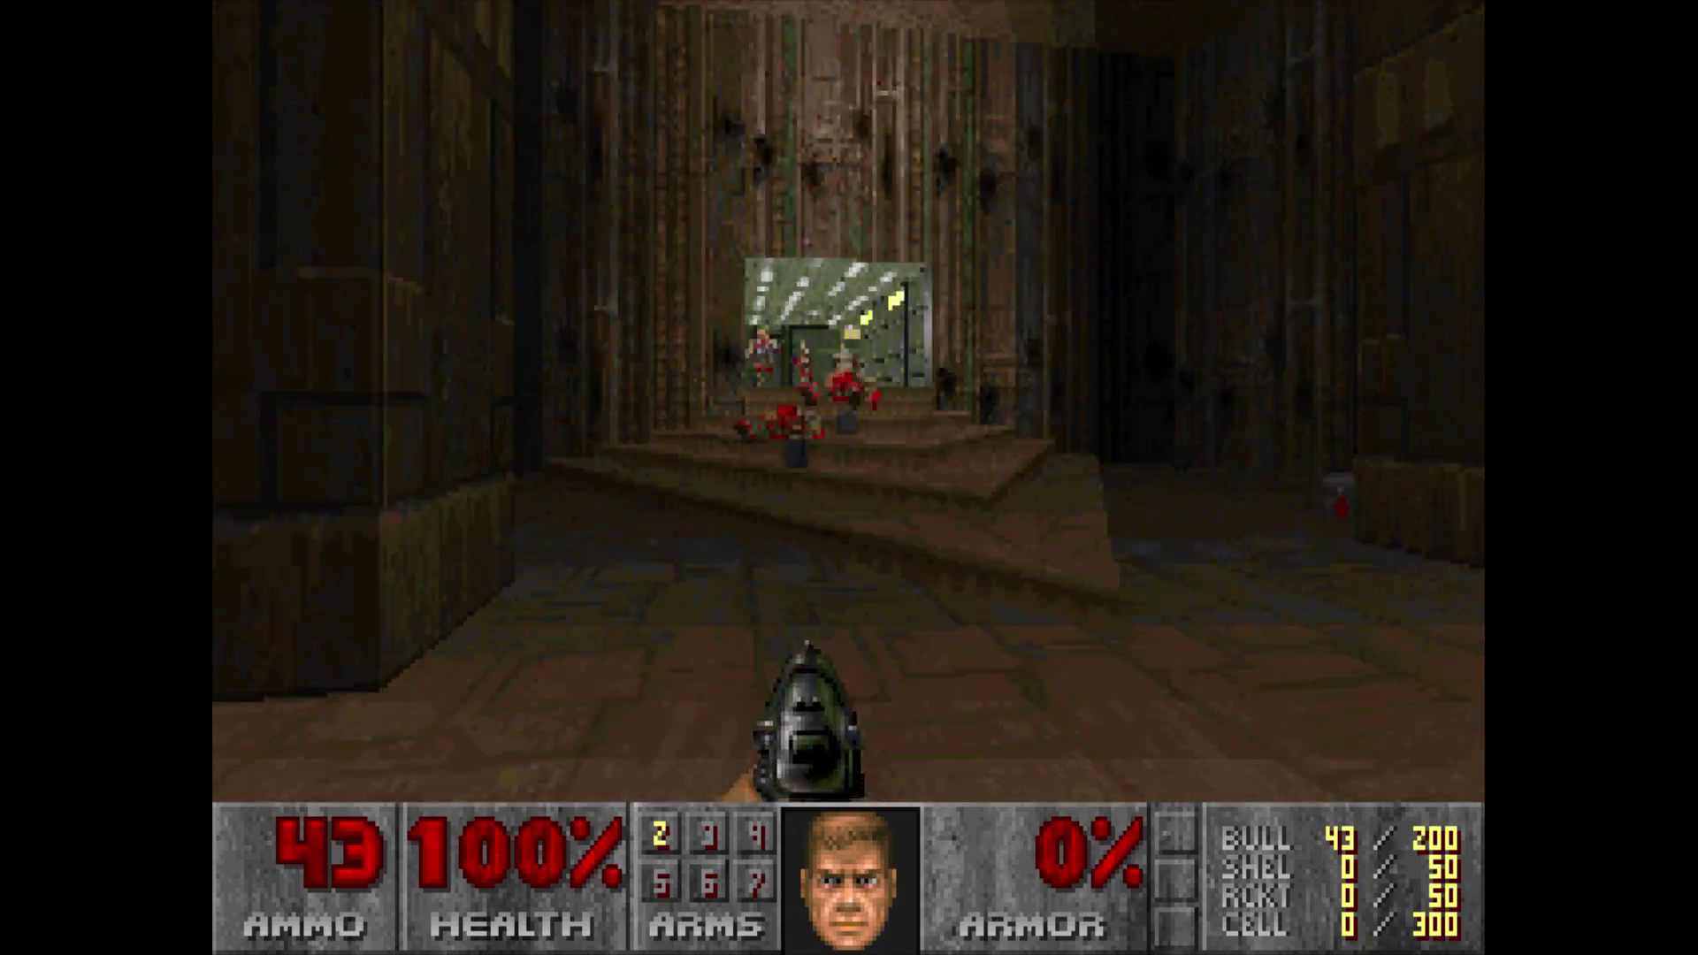
key("Up")
key("Right")
key("Left")
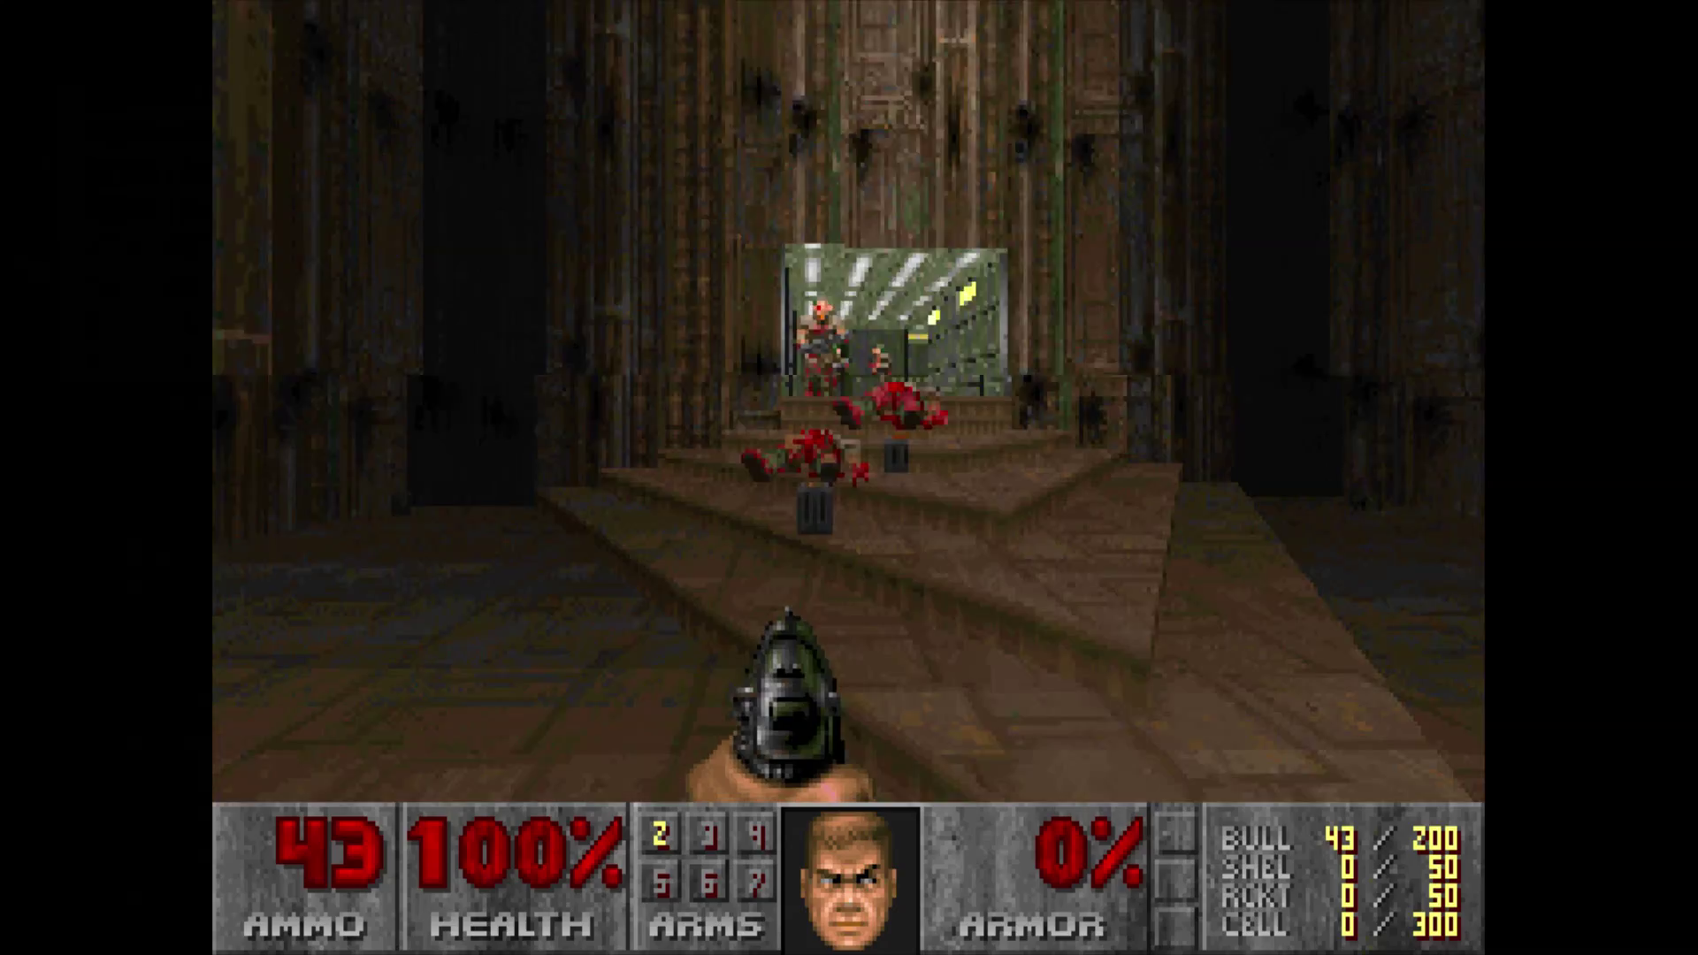
key("Up")
key("Down")
key("ctrl")
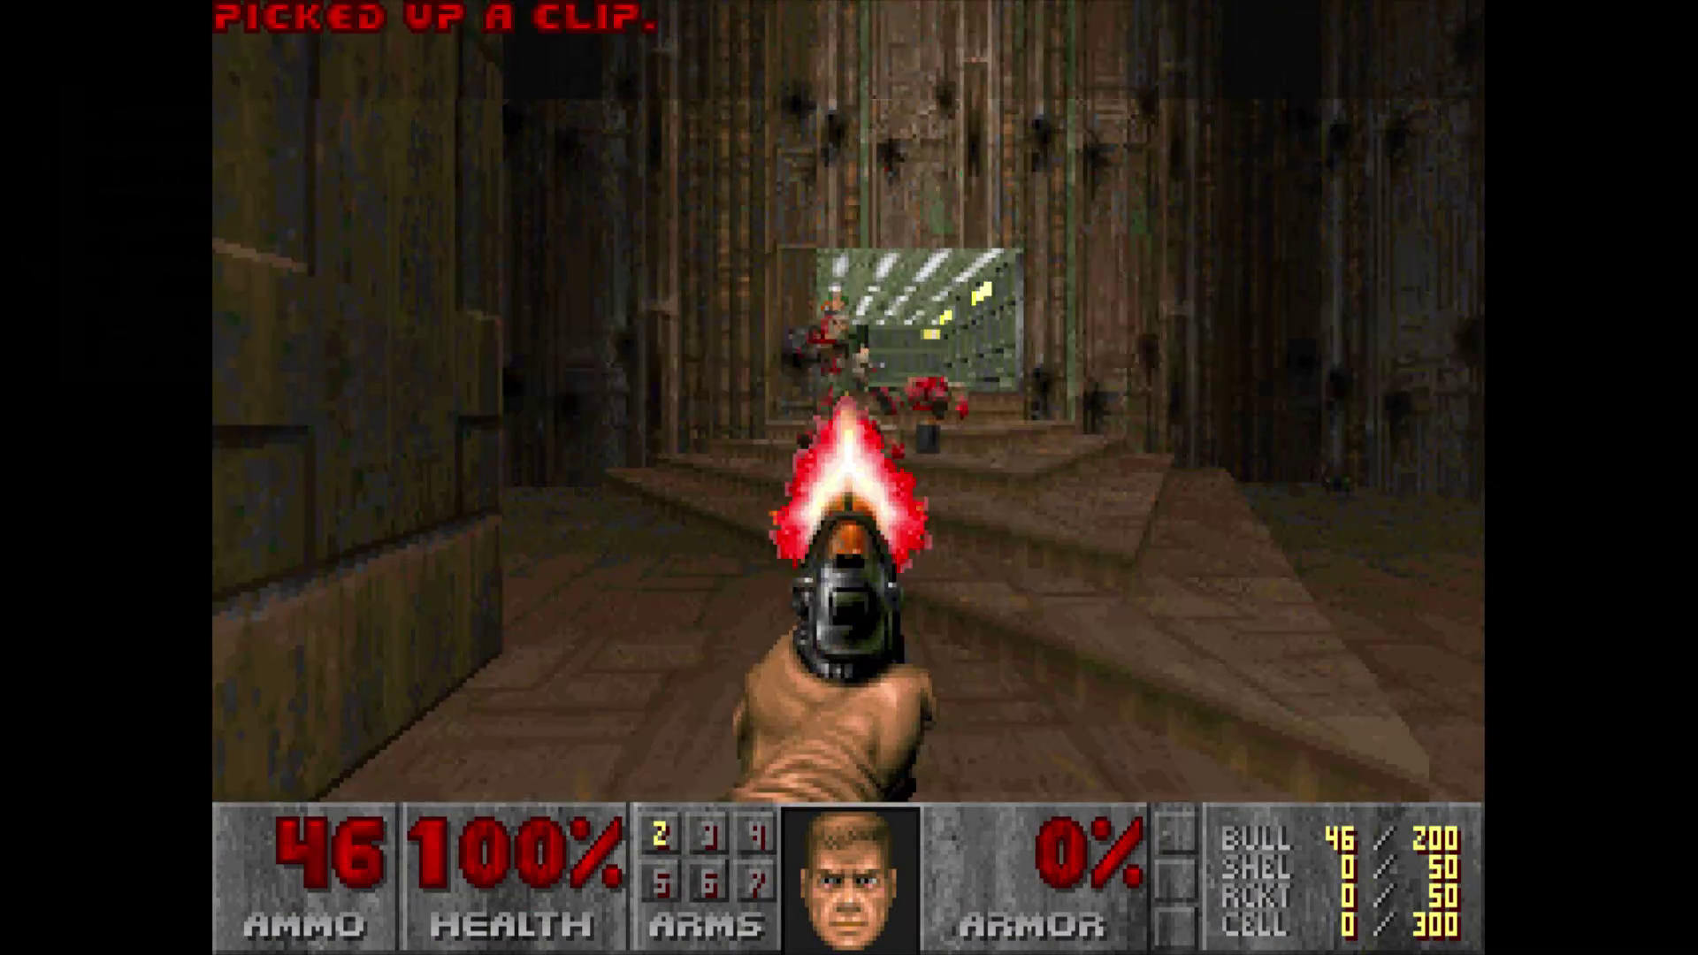
key("ctrl")
key("Left")
key("Right")
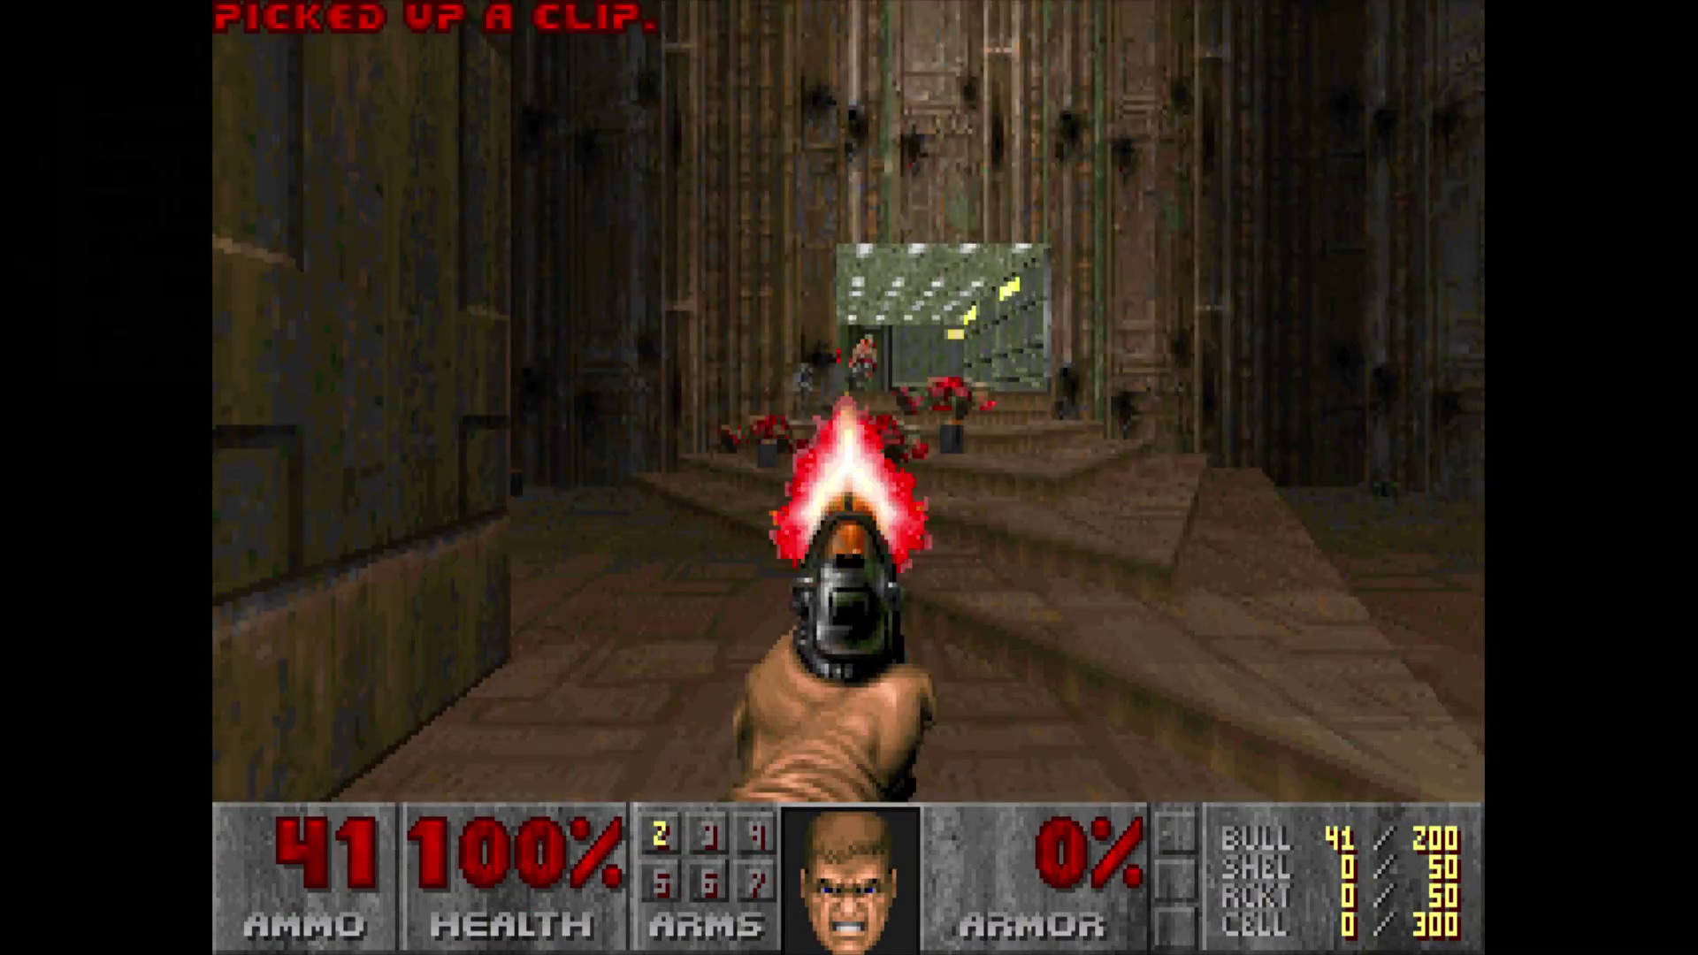
key("ctrl")
key("Escape")
key("Up")
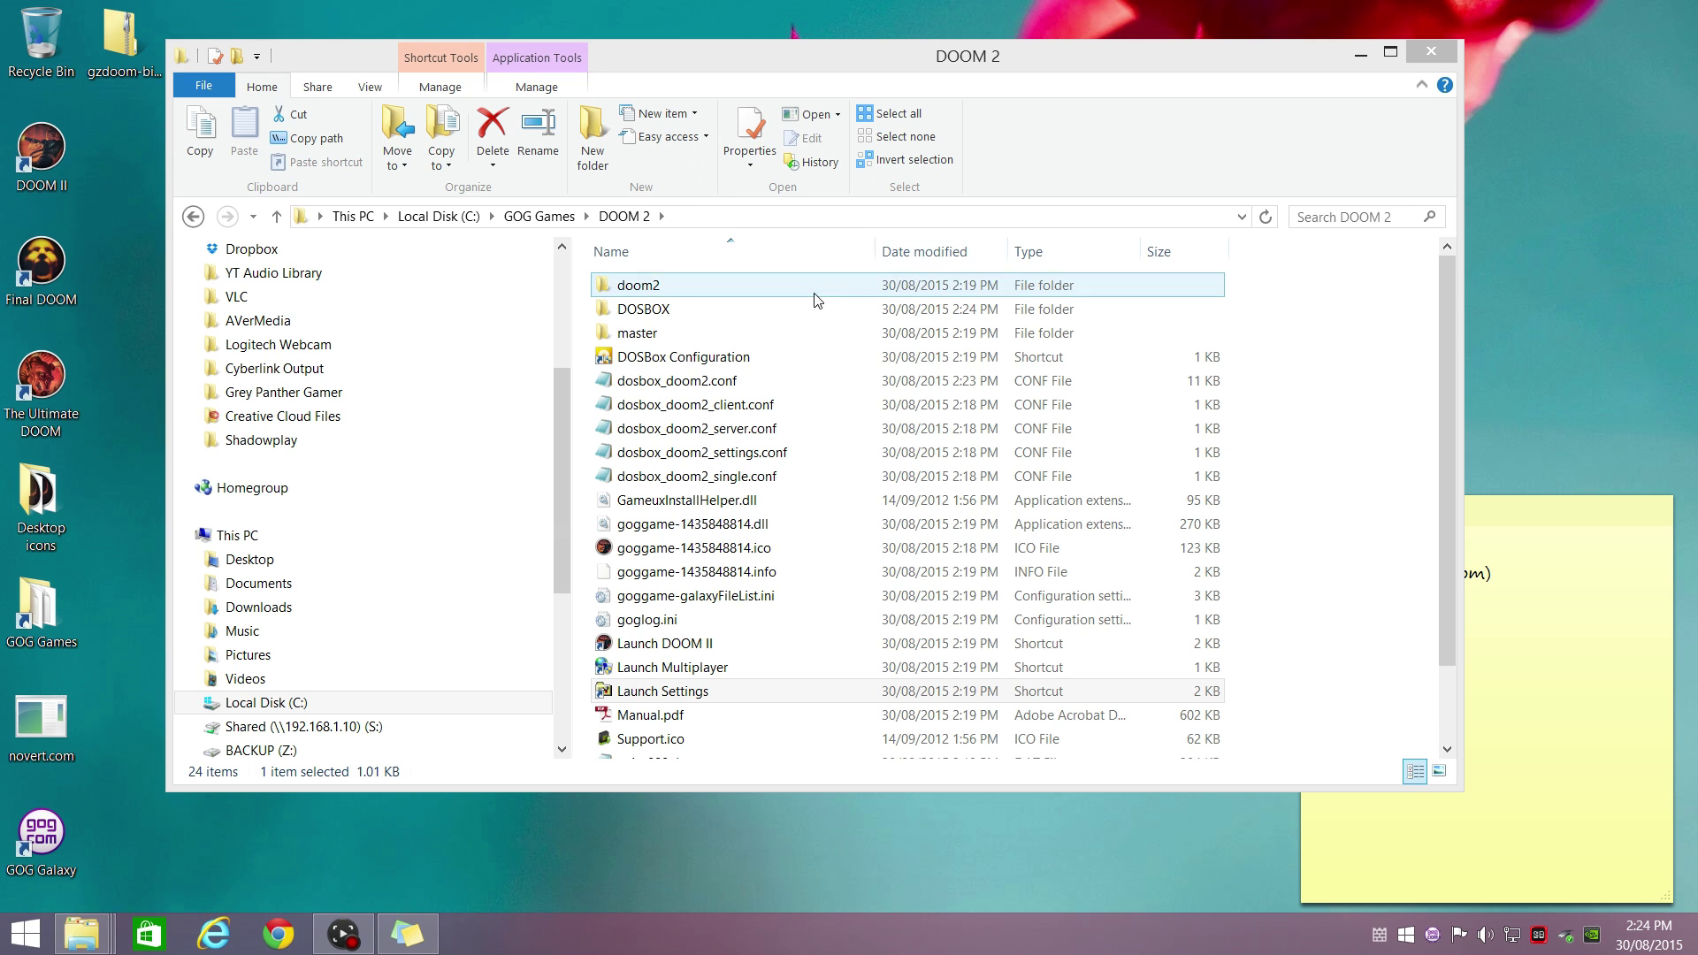
- Open dosbox_doom2_single.conf from the DOOM 2 folder and add a novert.com line before doom2 in the :doom2 section
double_click(708, 480)
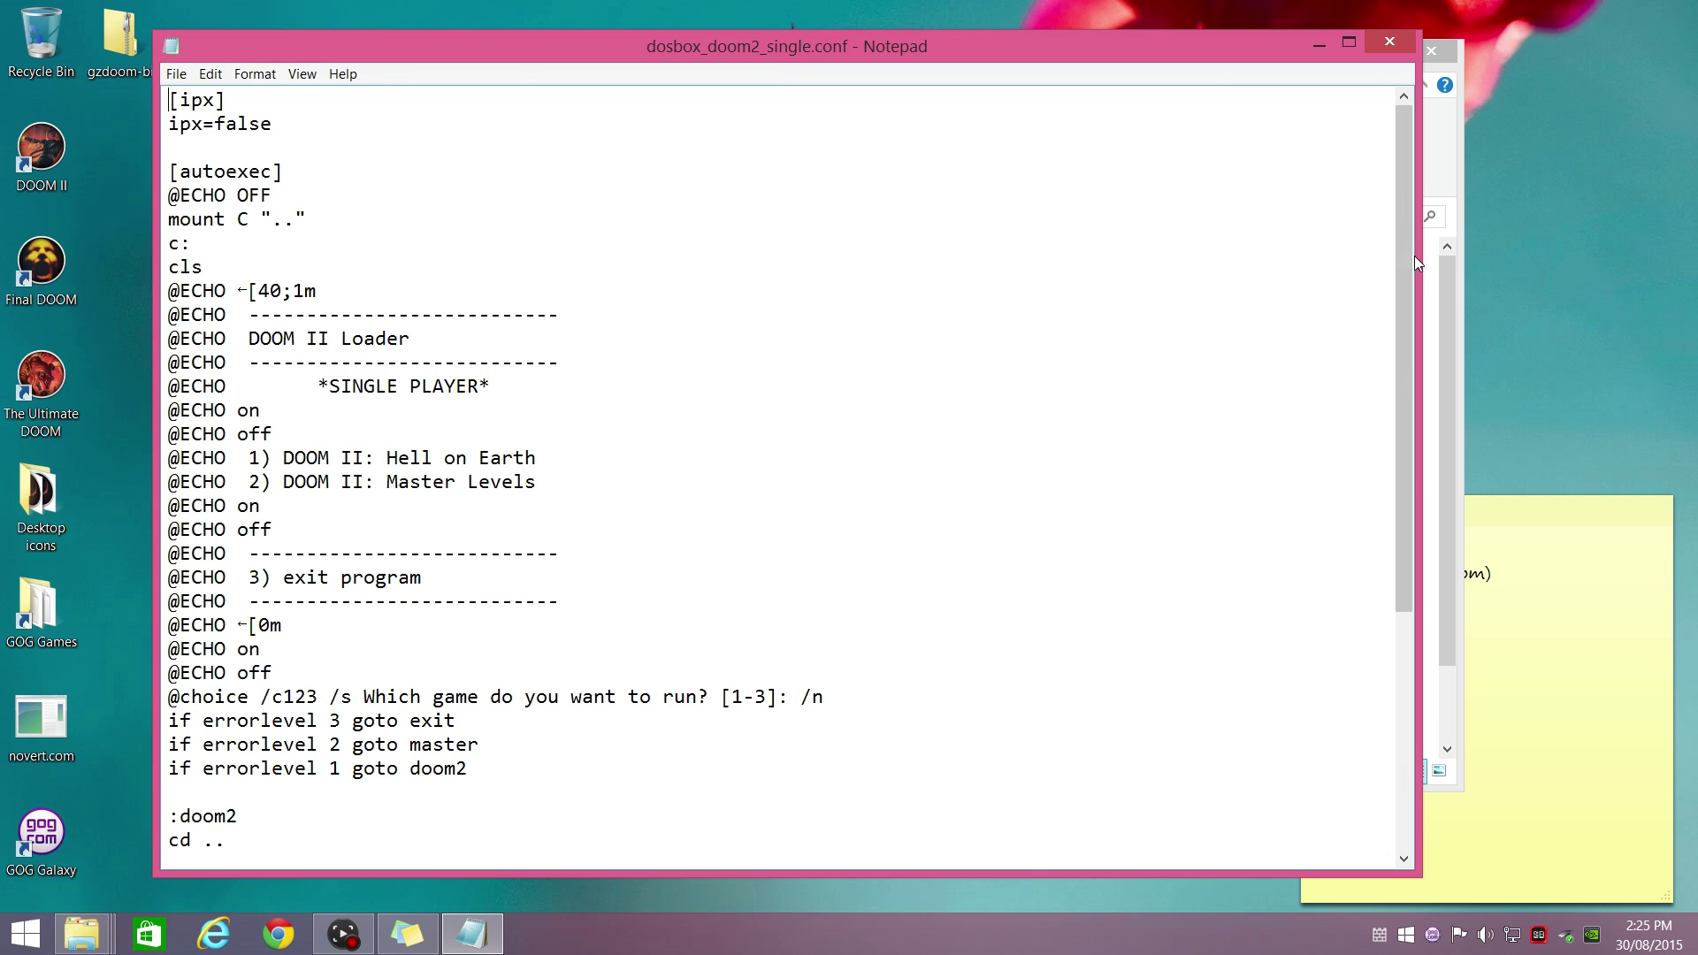
left_click_drag(1404, 259, 1387, 531)
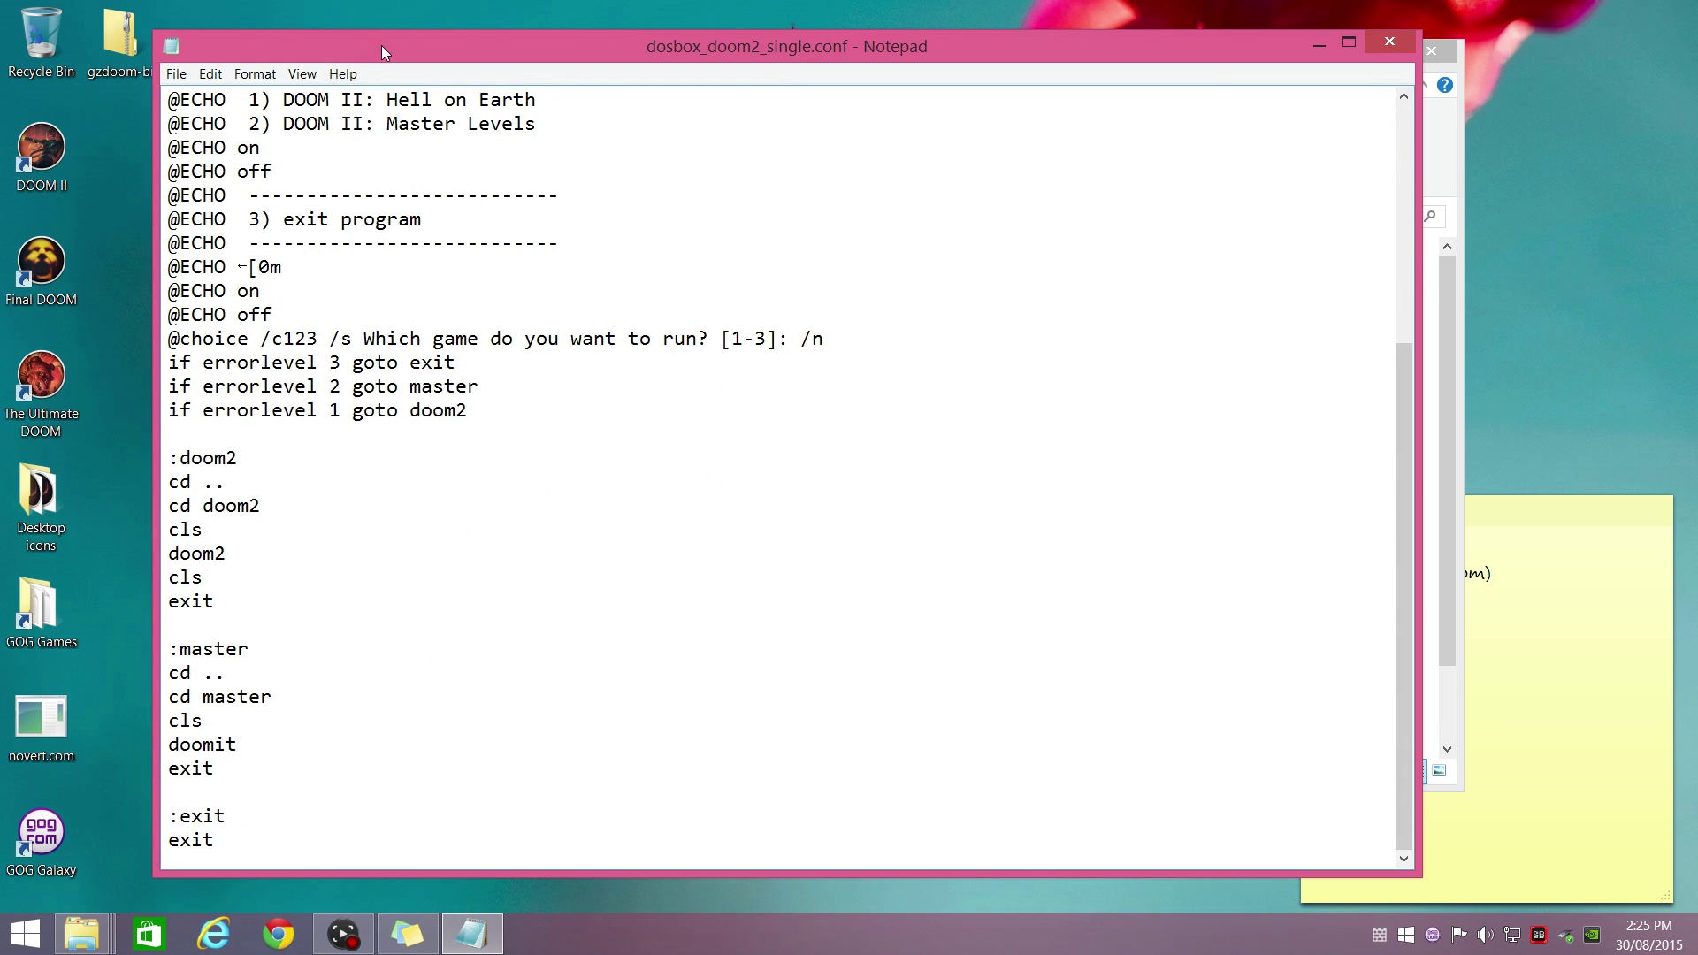
left_click_drag(380, 45, 530, 31)
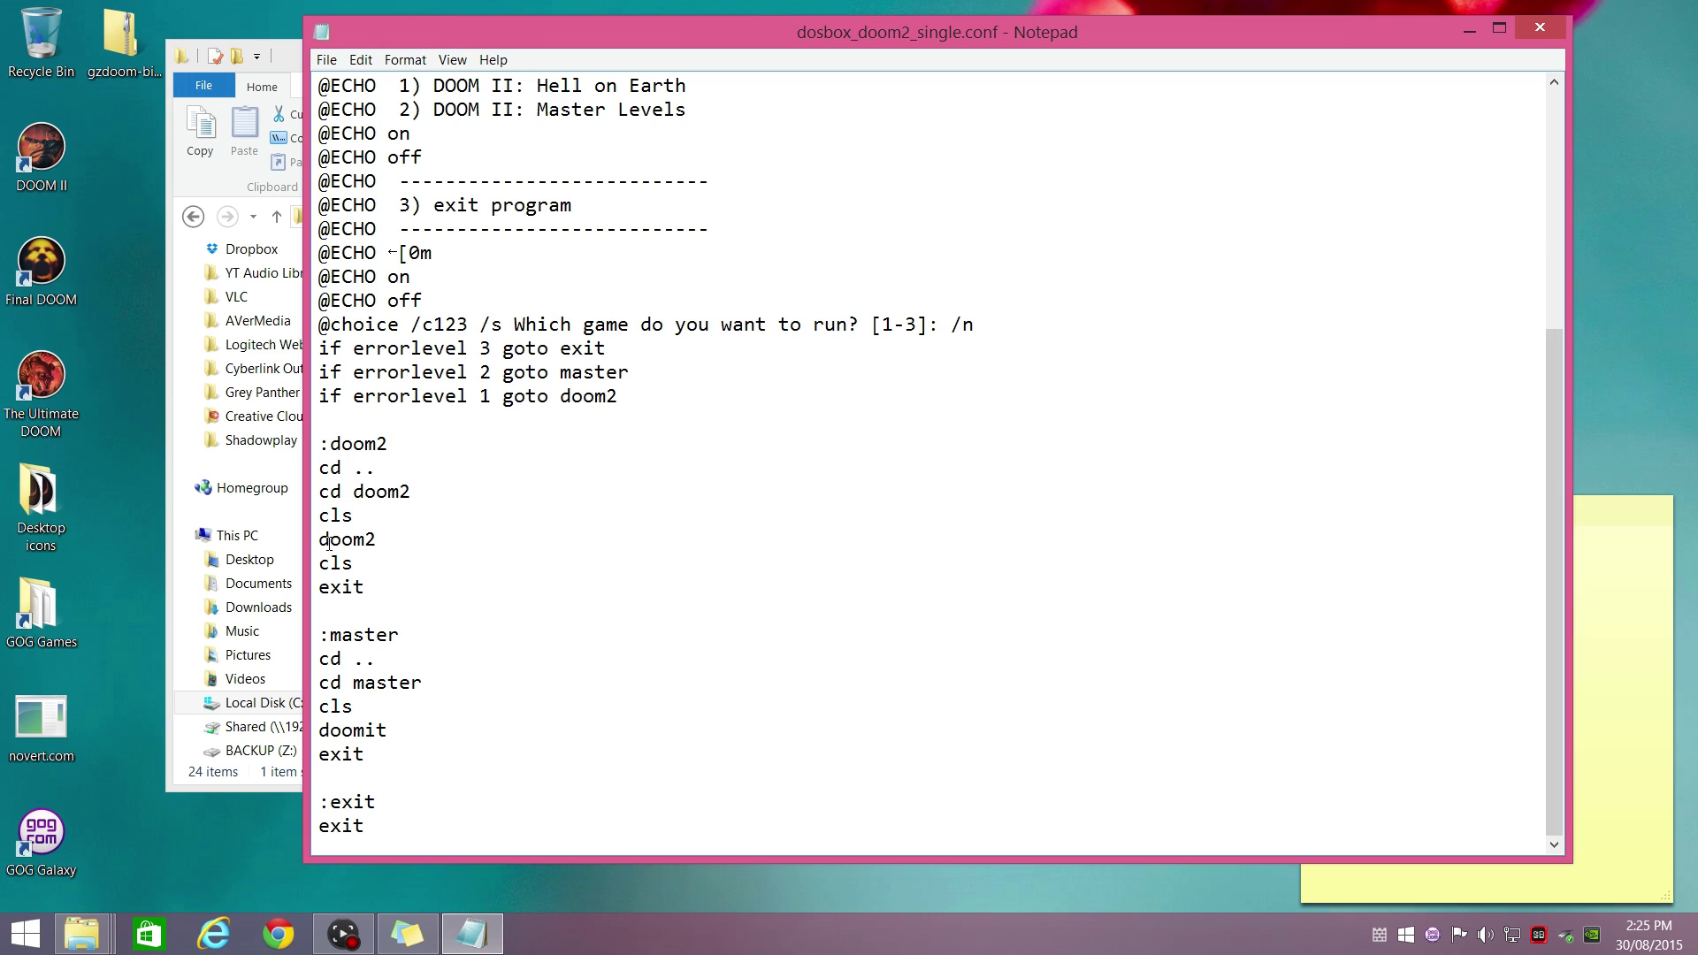
left_click(322, 540)
key("Return")
key("Up")
type("n")
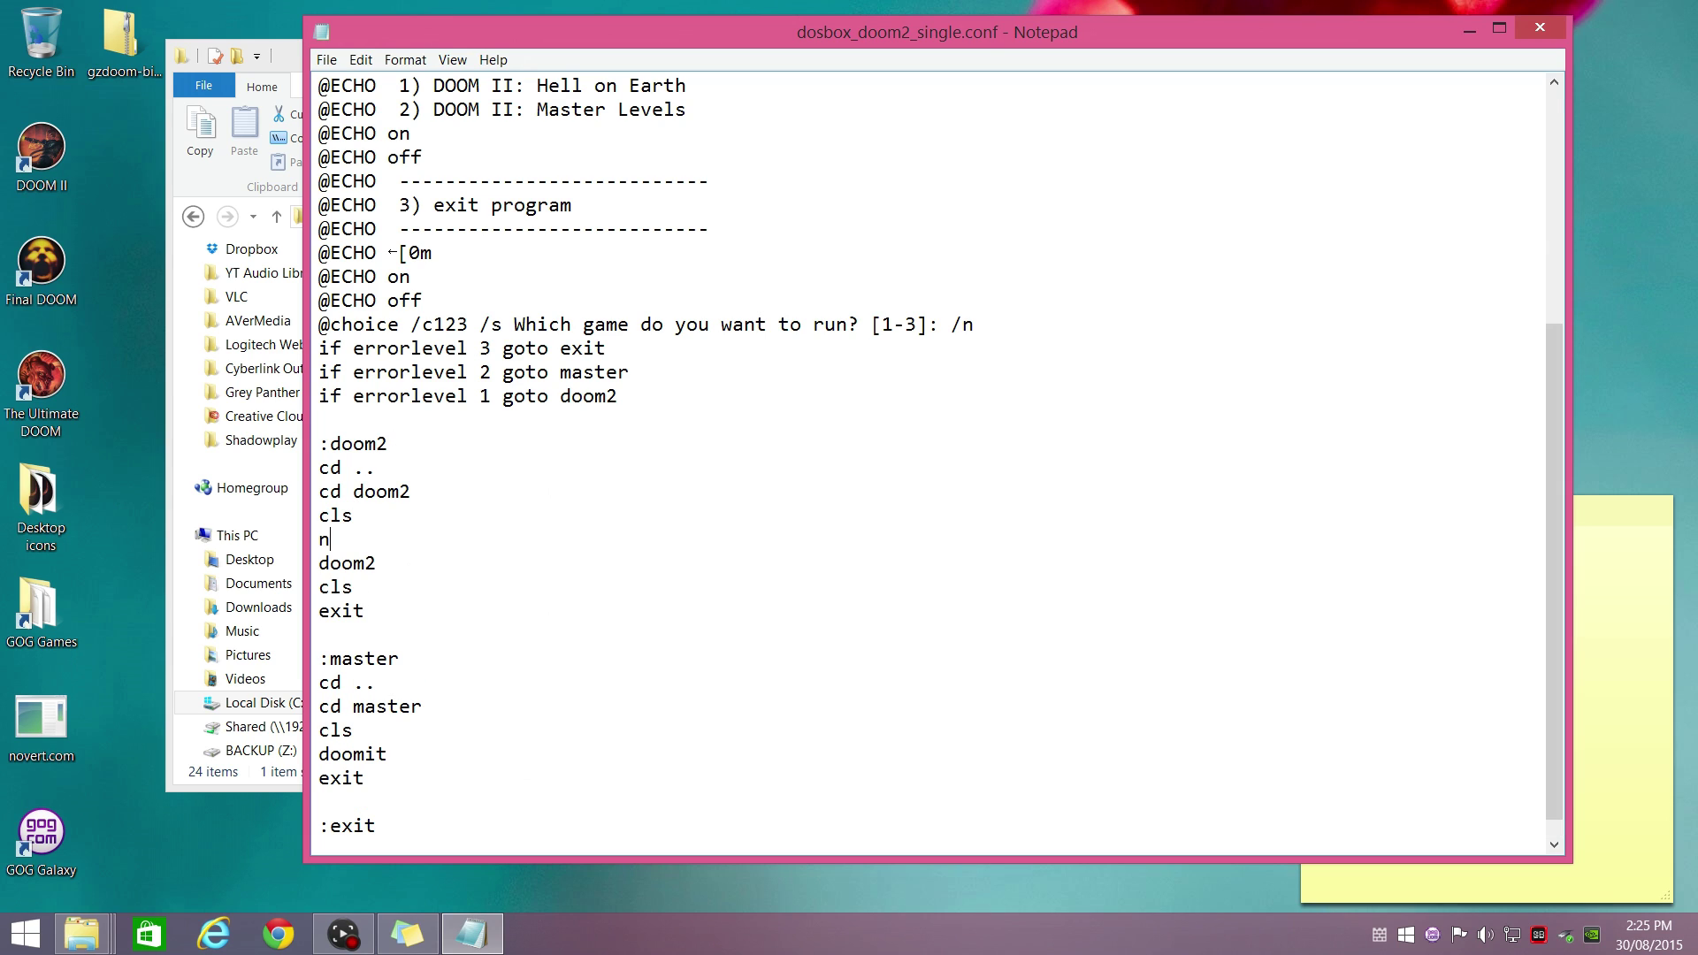
type("overt.com")
- Add a novert.com line before doomit in the :master section, then save and close the configuration file
left_click(322, 754)
key("Return")
key("Up")
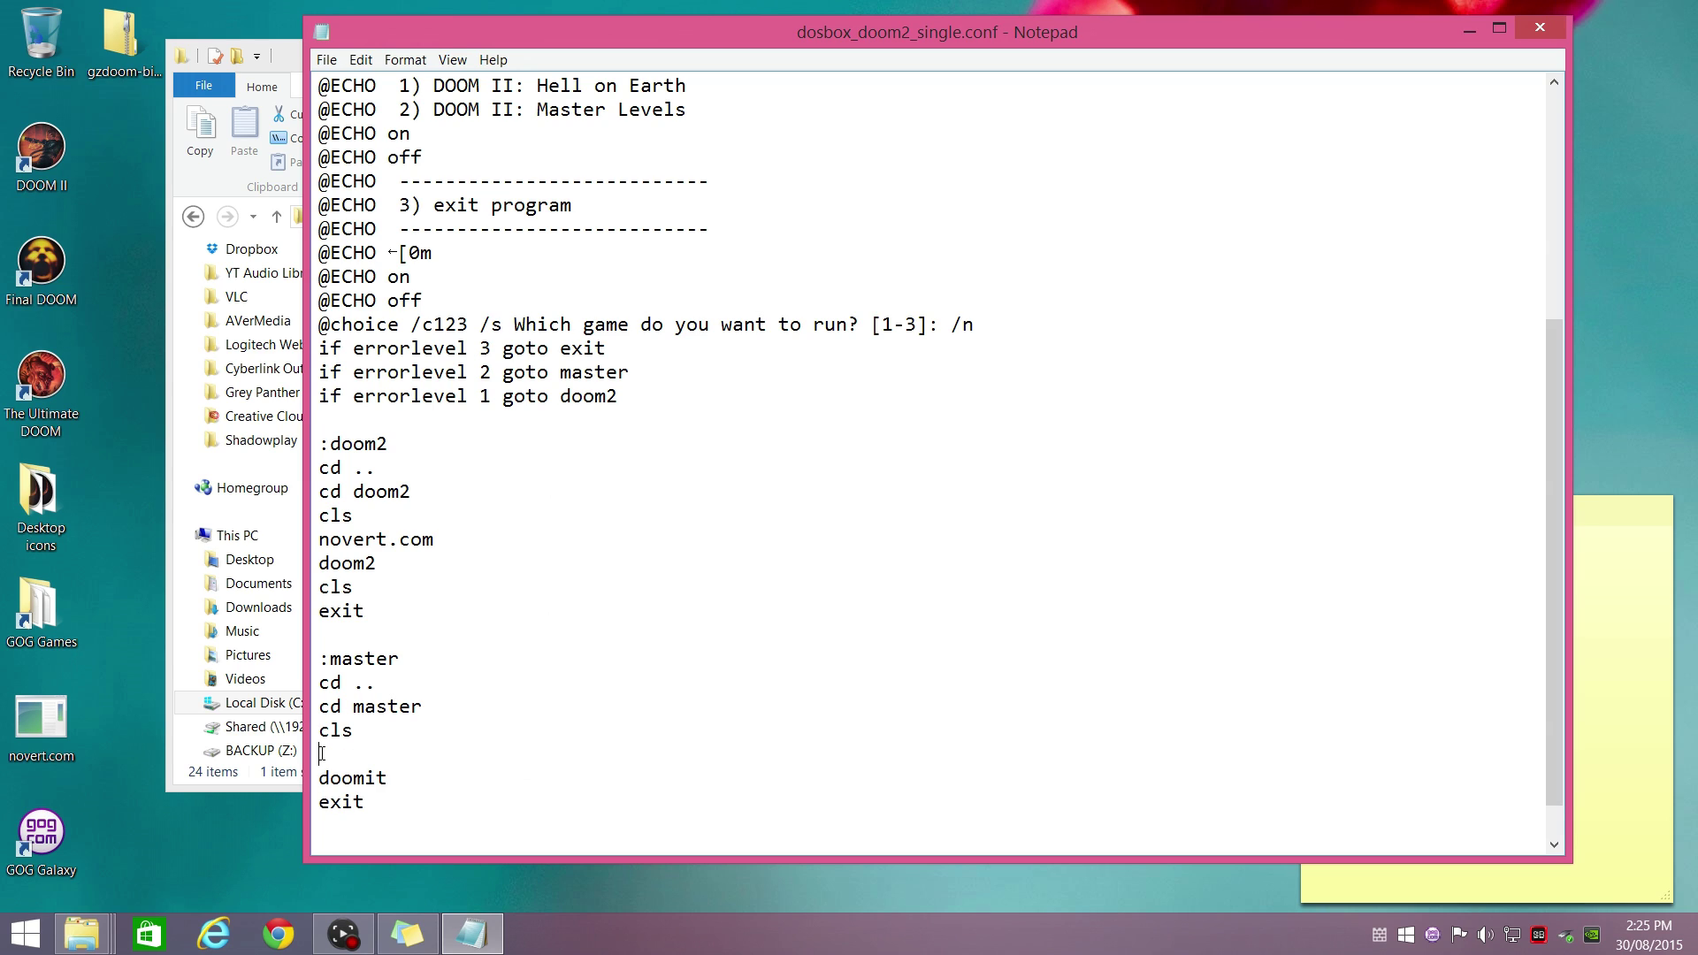
type("novert.com")
left_click(327, 59)
left_click(347, 118)
double_click(322, 33)
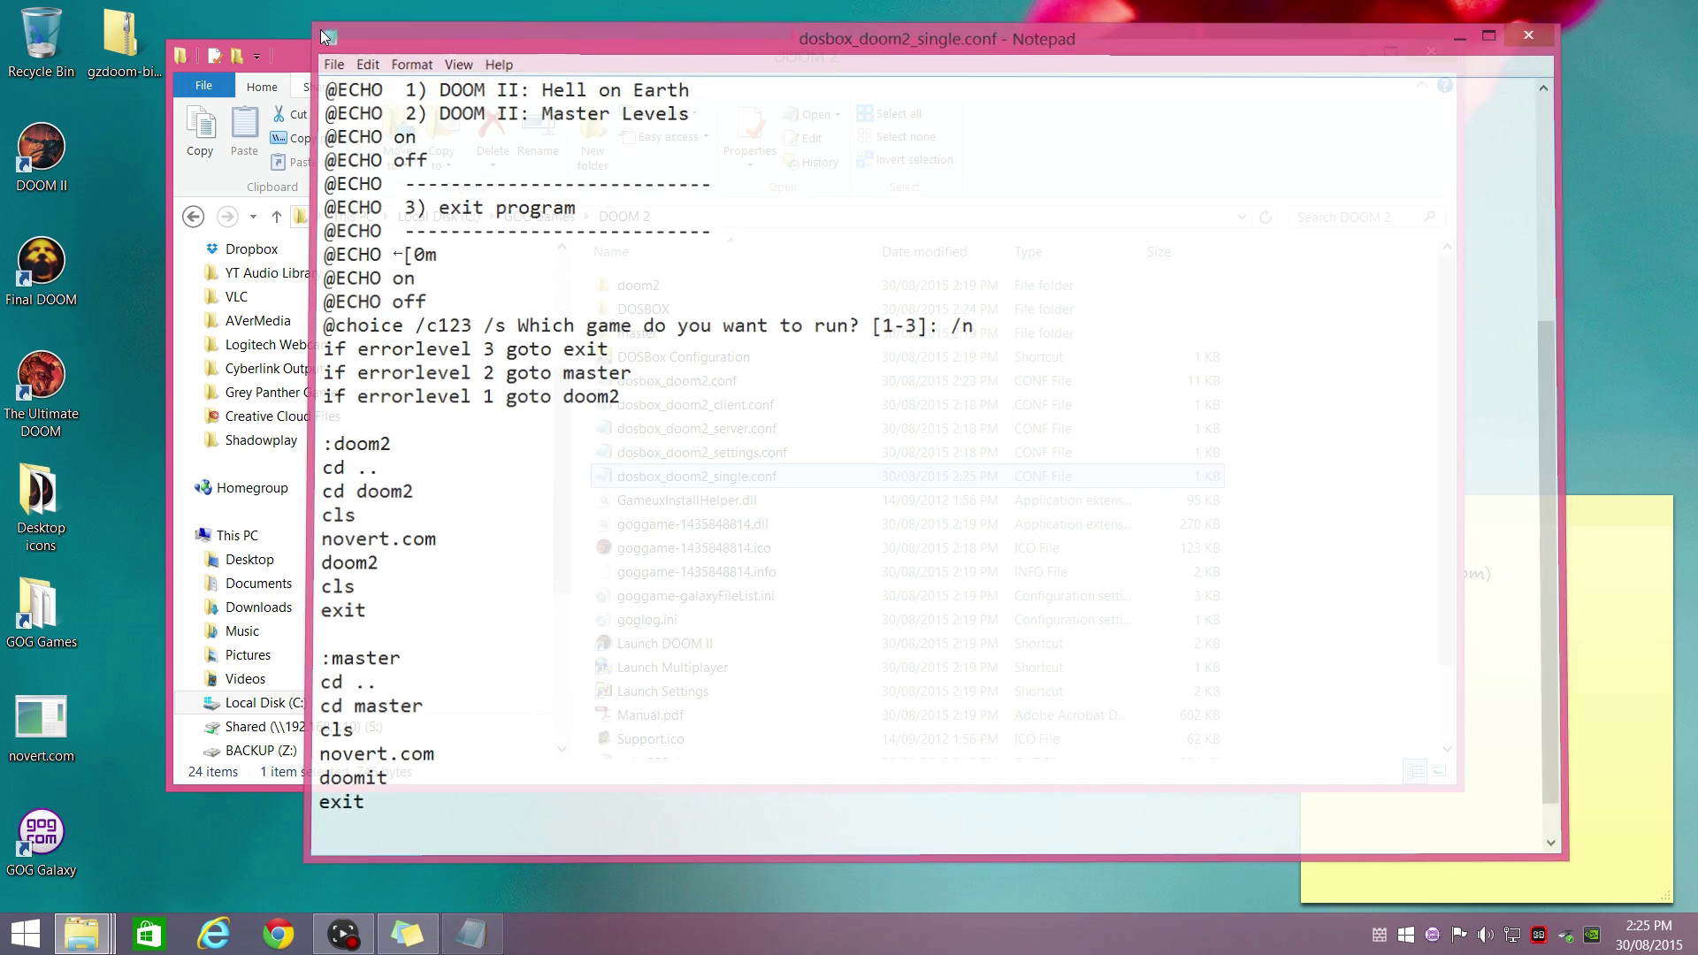
- Copy novert.com from the desktop into the doom2 subfolder of DOOM 2
double_click(635, 287)
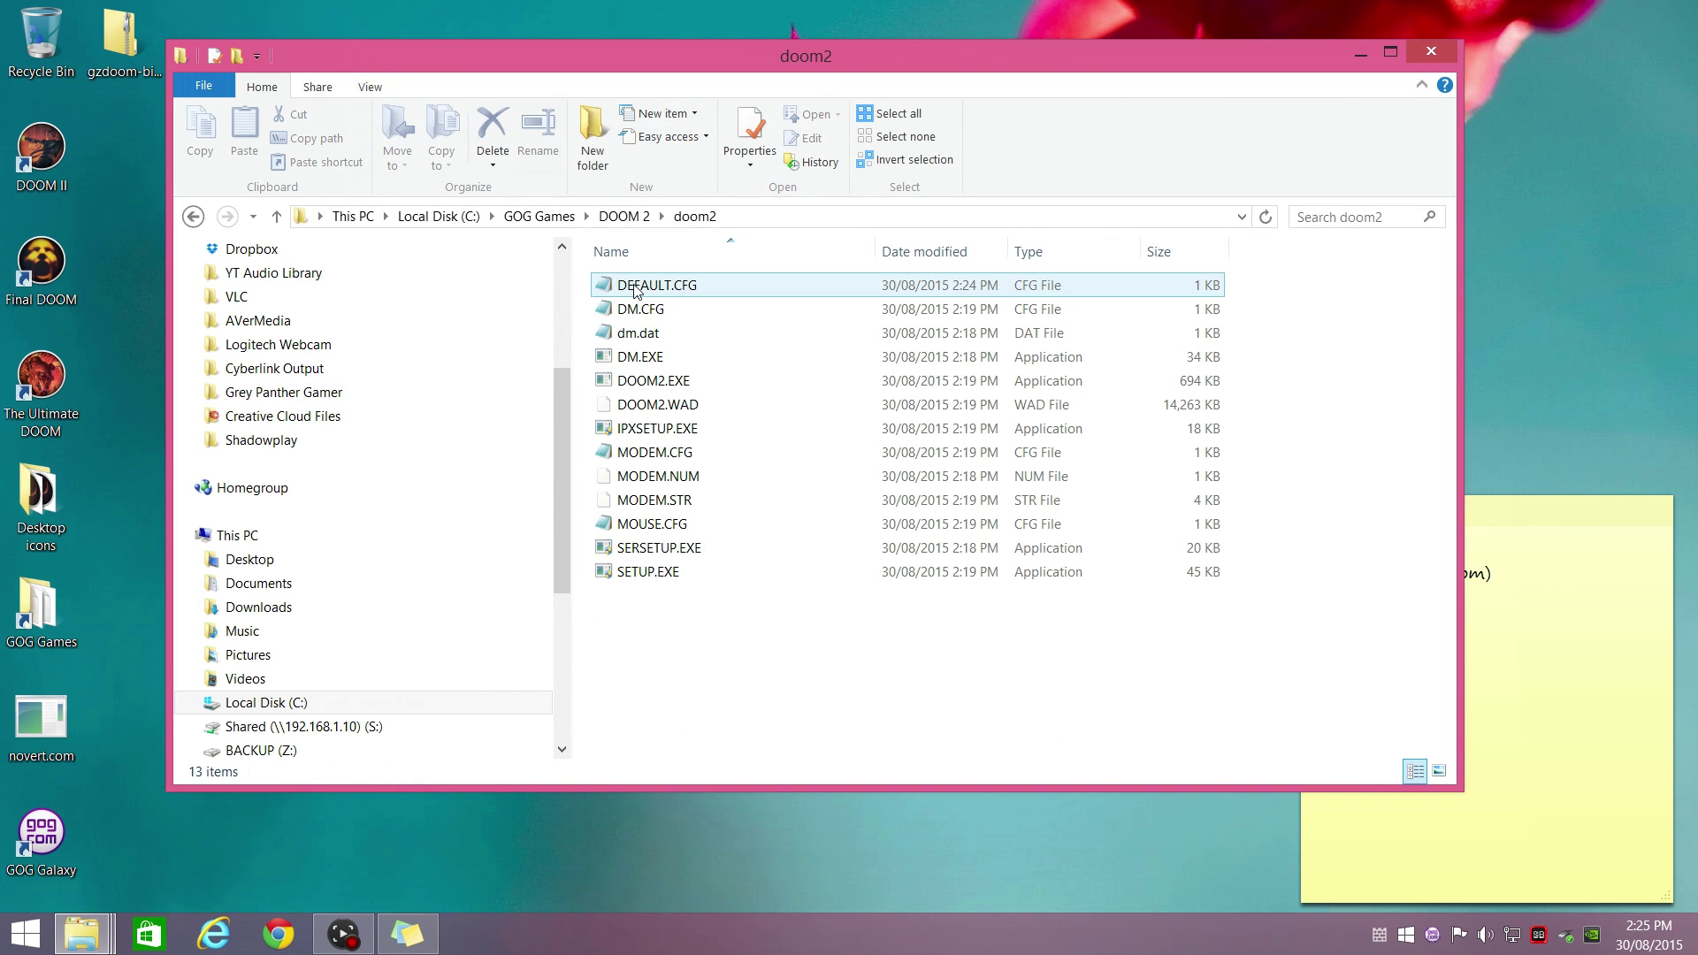
left_click(46, 725)
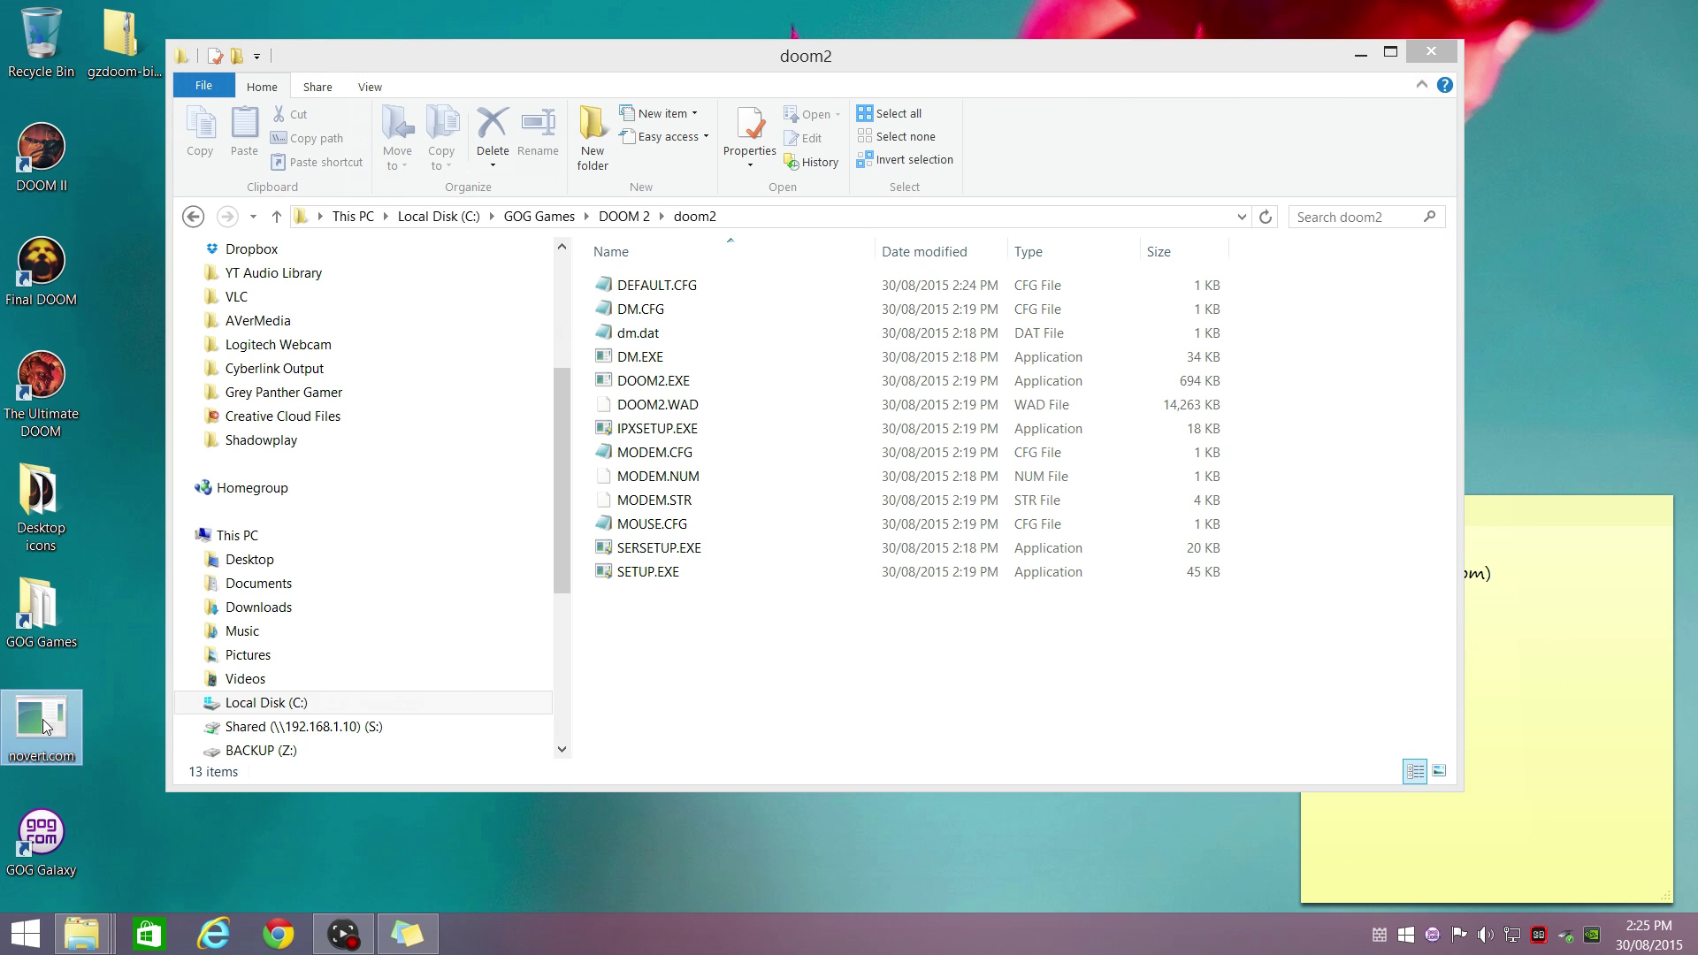
left_click_drag(46, 725, 752, 688)
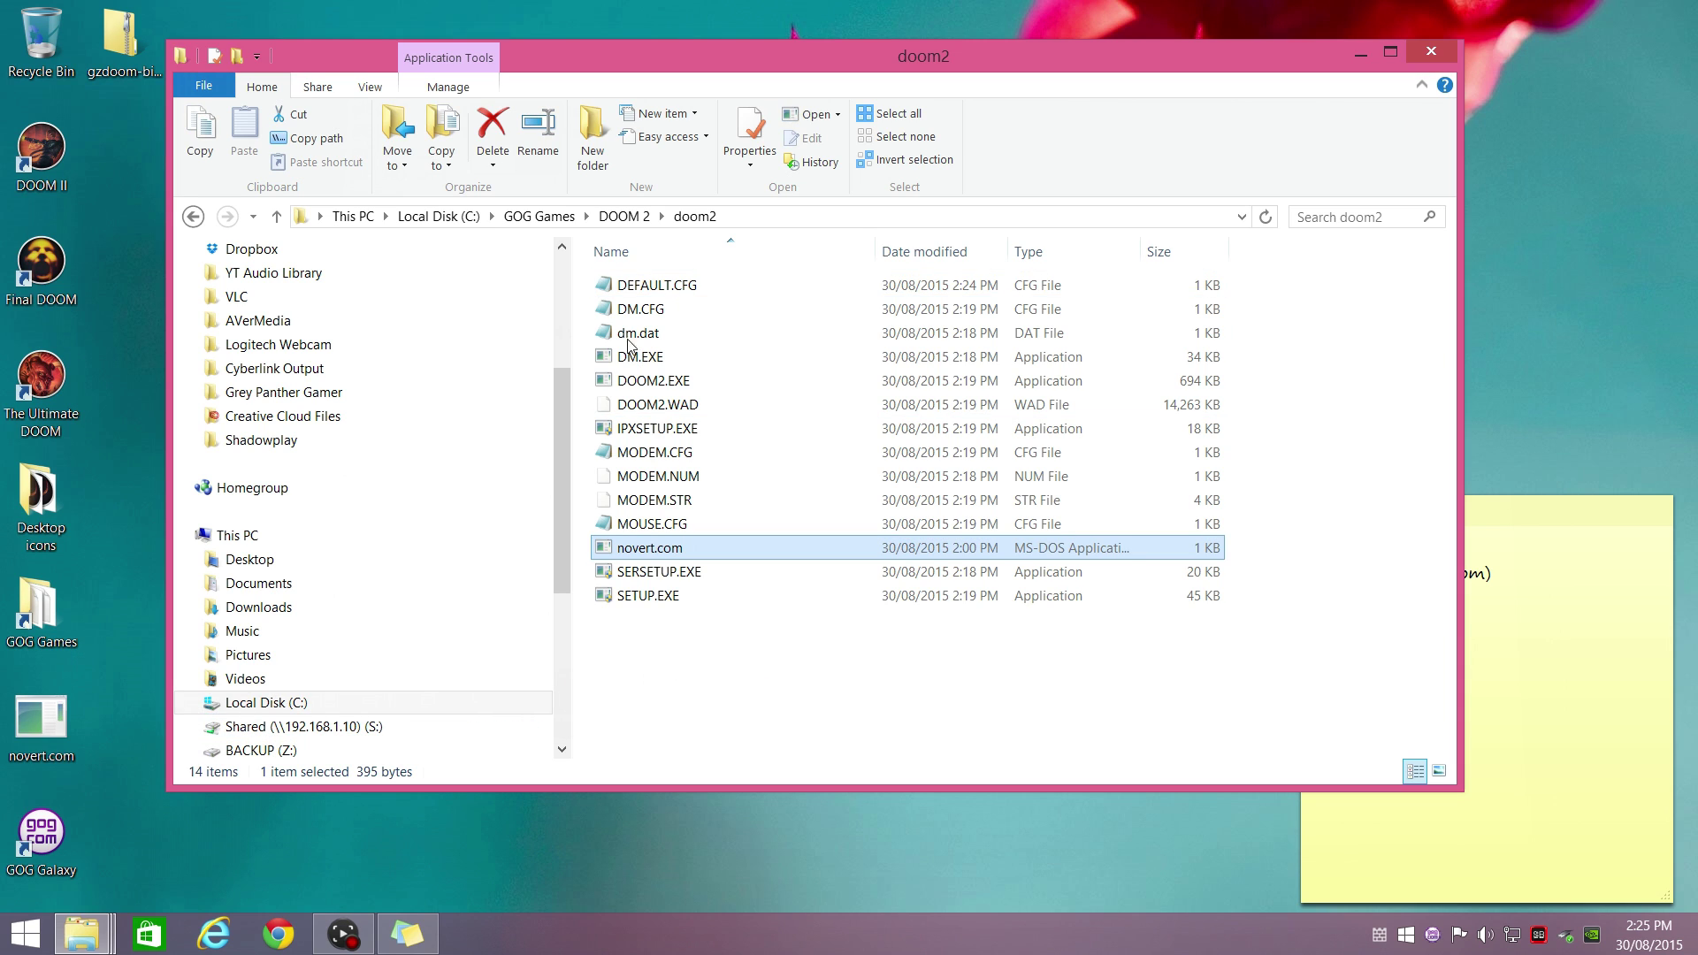
- Copy novert.com from the desktop into the master subfolder of DOOM 2
left_click(626, 218)
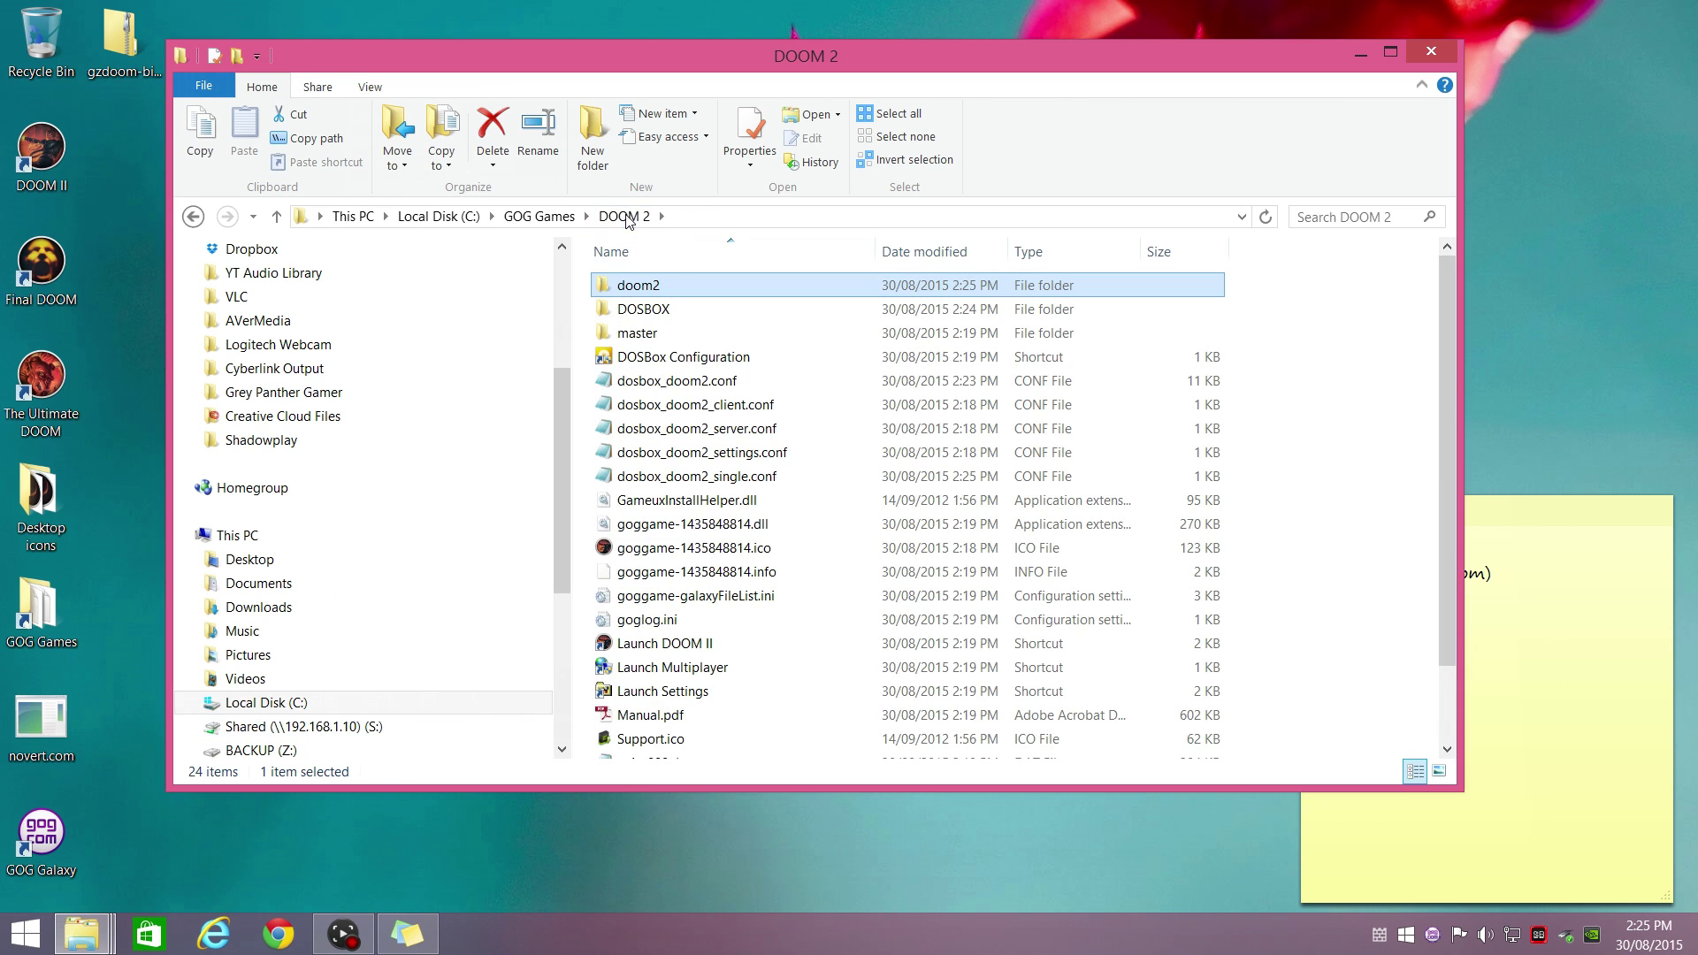
double_click(636, 336)
left_click(40, 731)
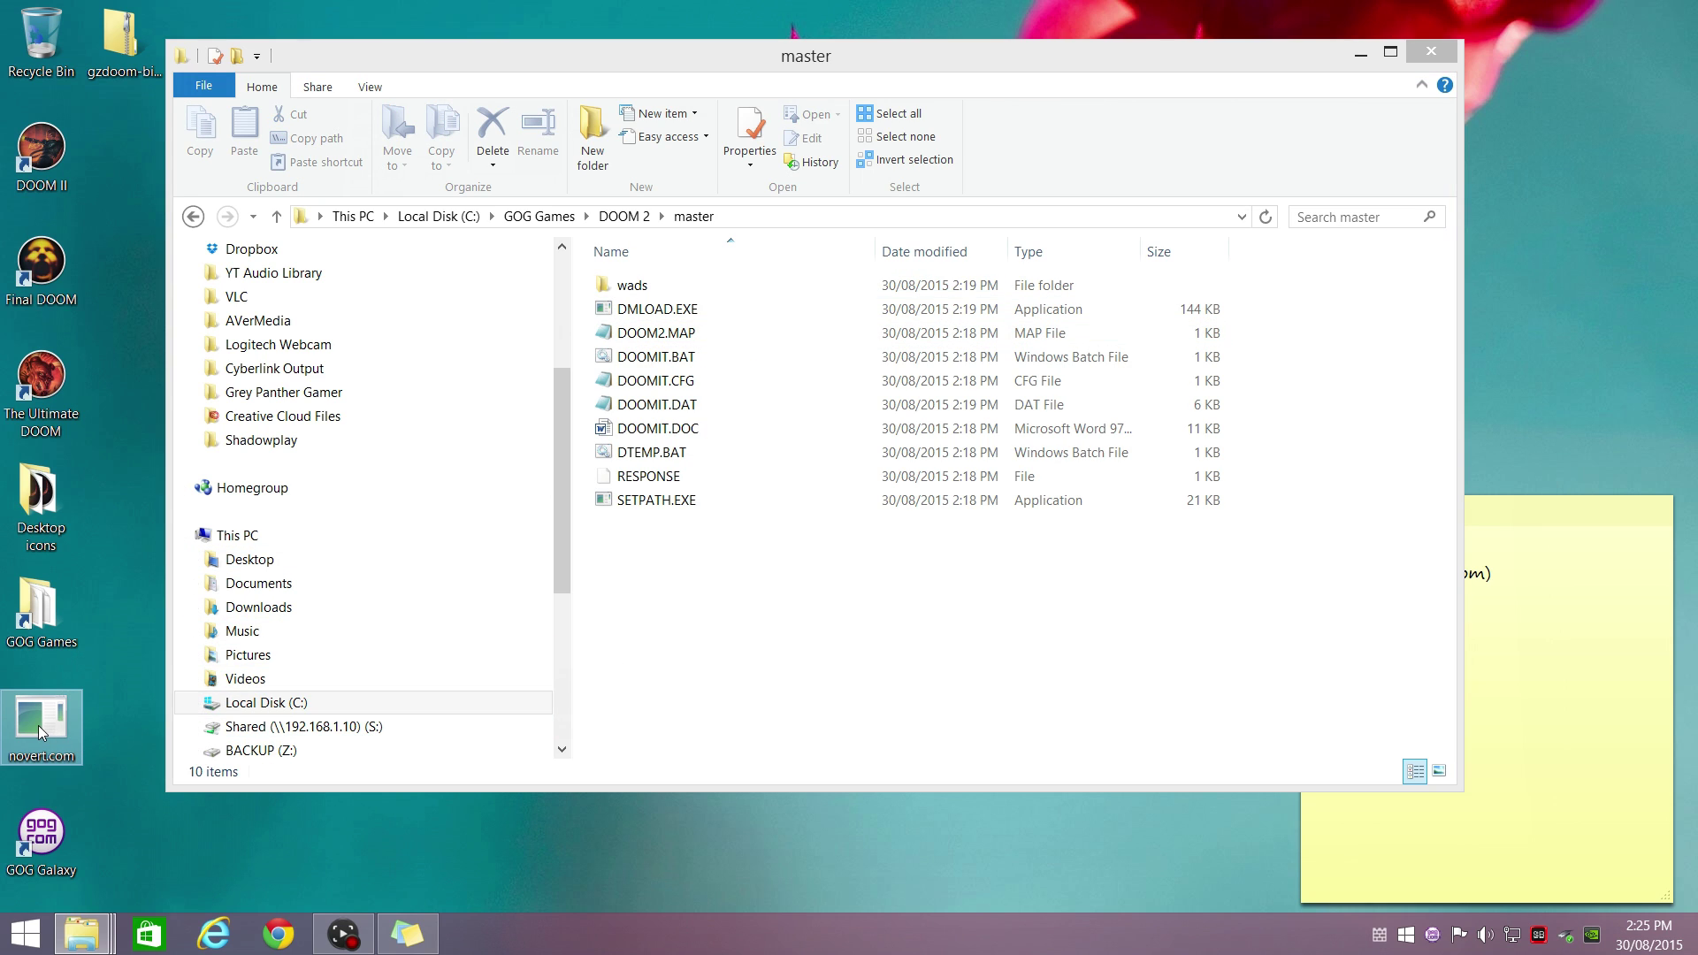
left_click_drag(40, 730, 732, 659)
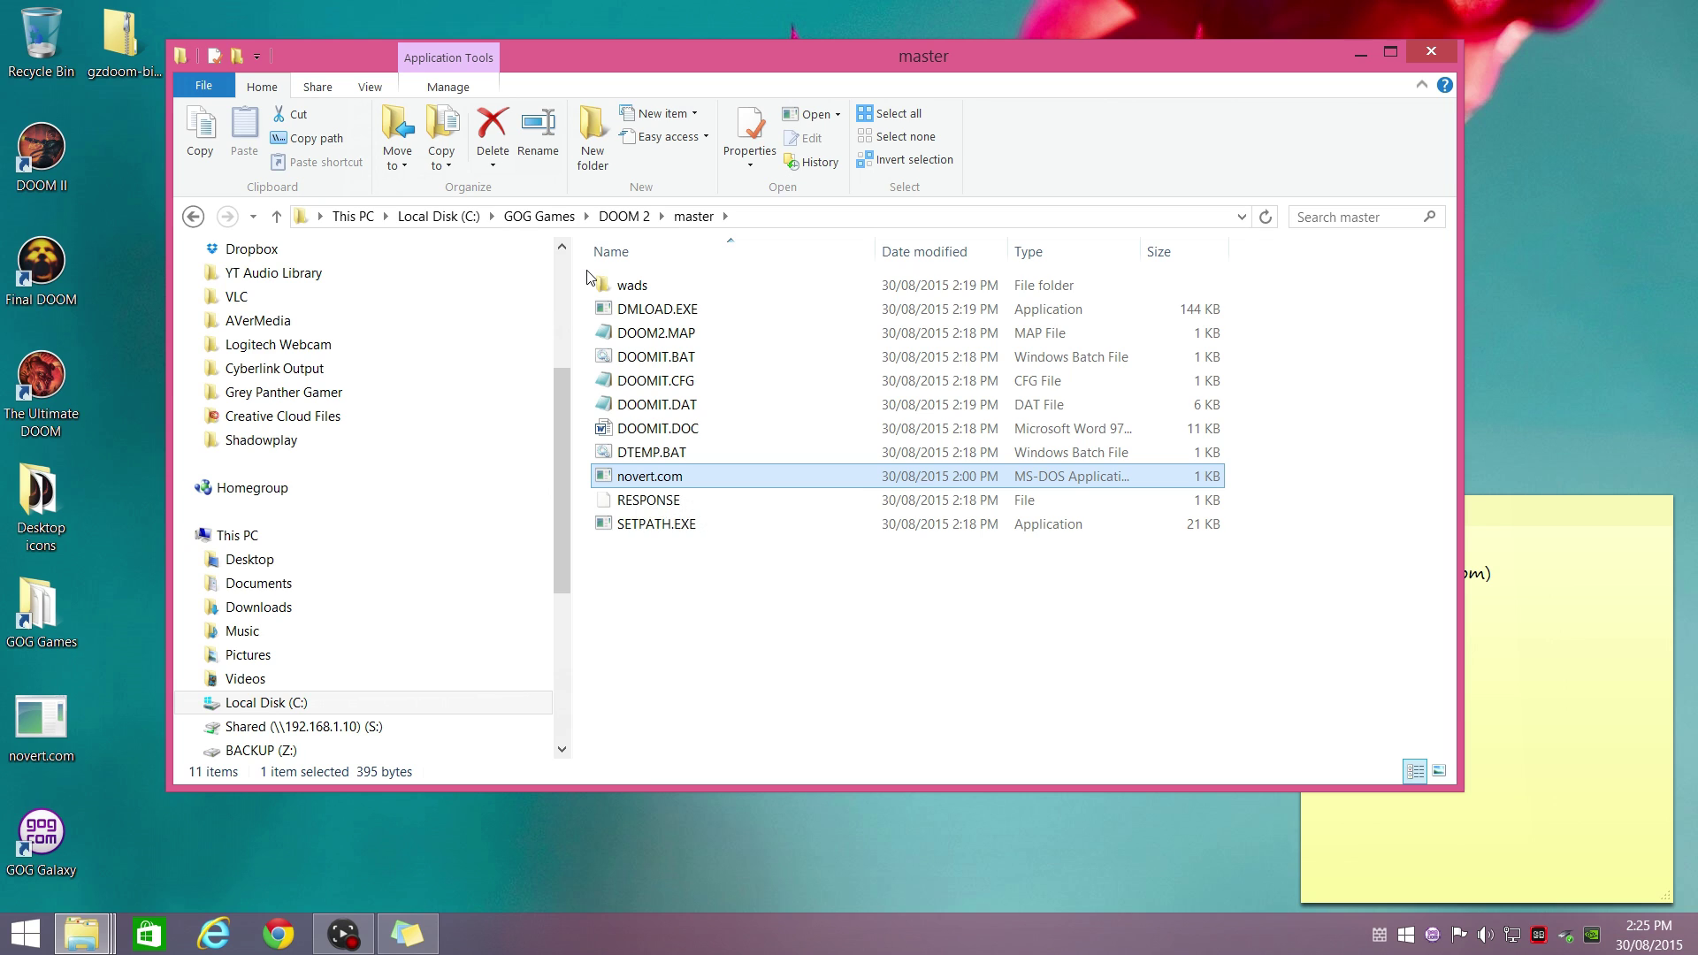
- Launch DOOM II again and start a new game on Hurt Me Plenty
left_click(33, 155)
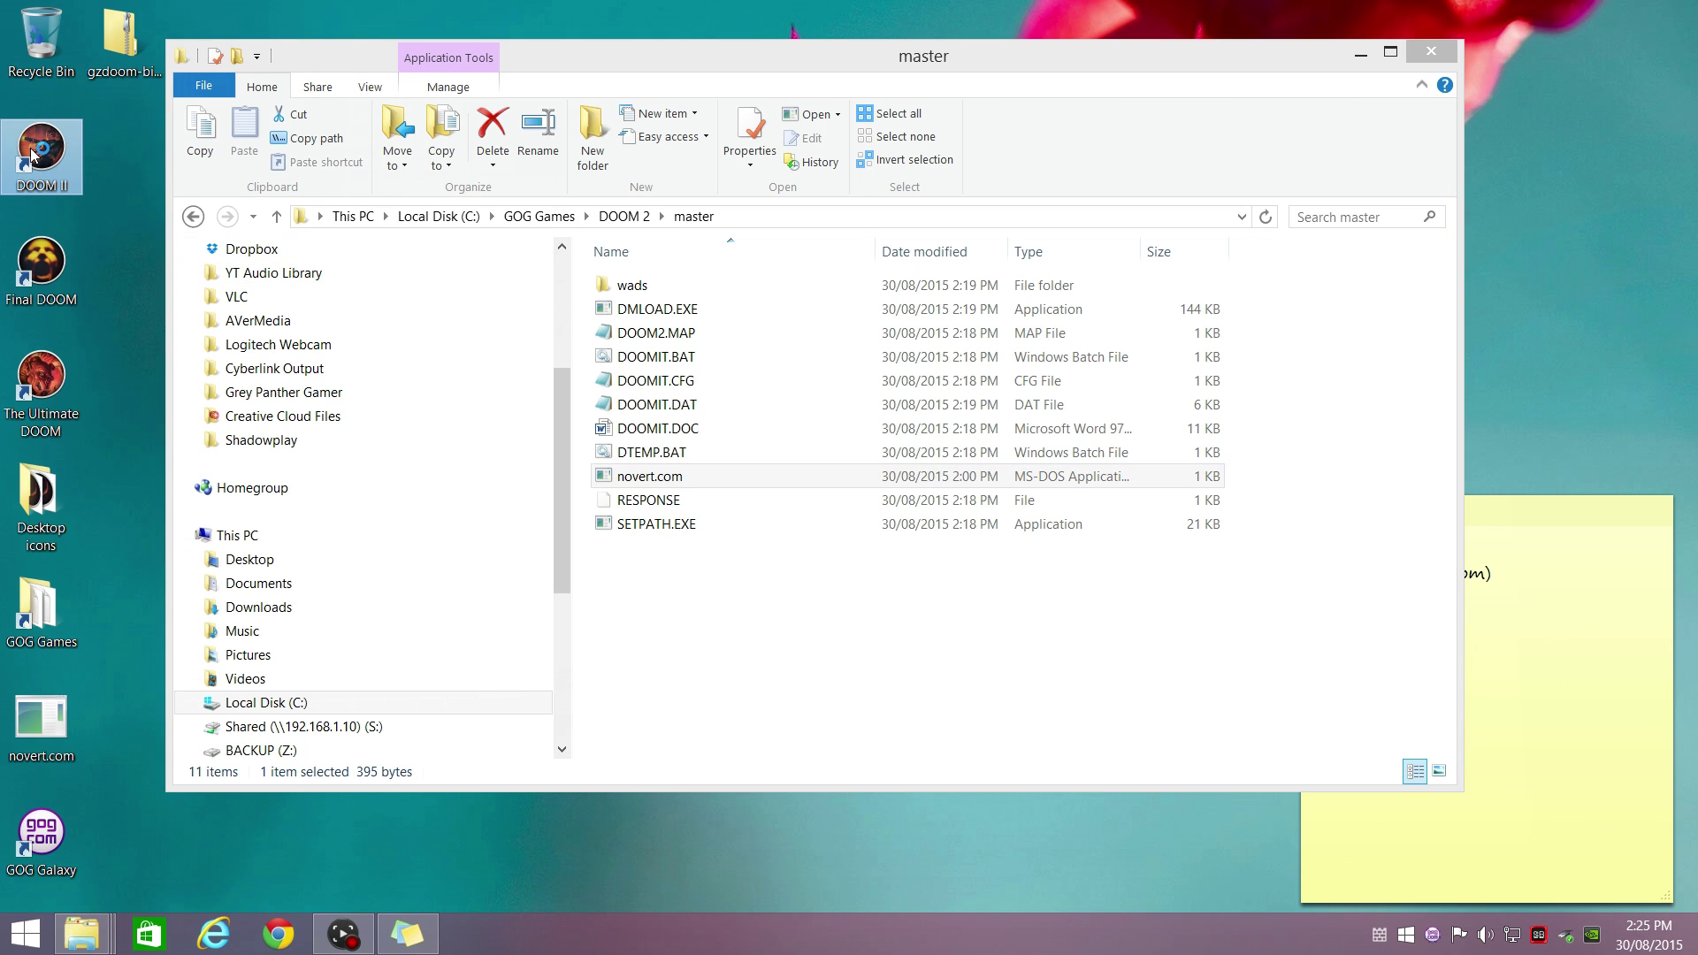
double_click(31, 155)
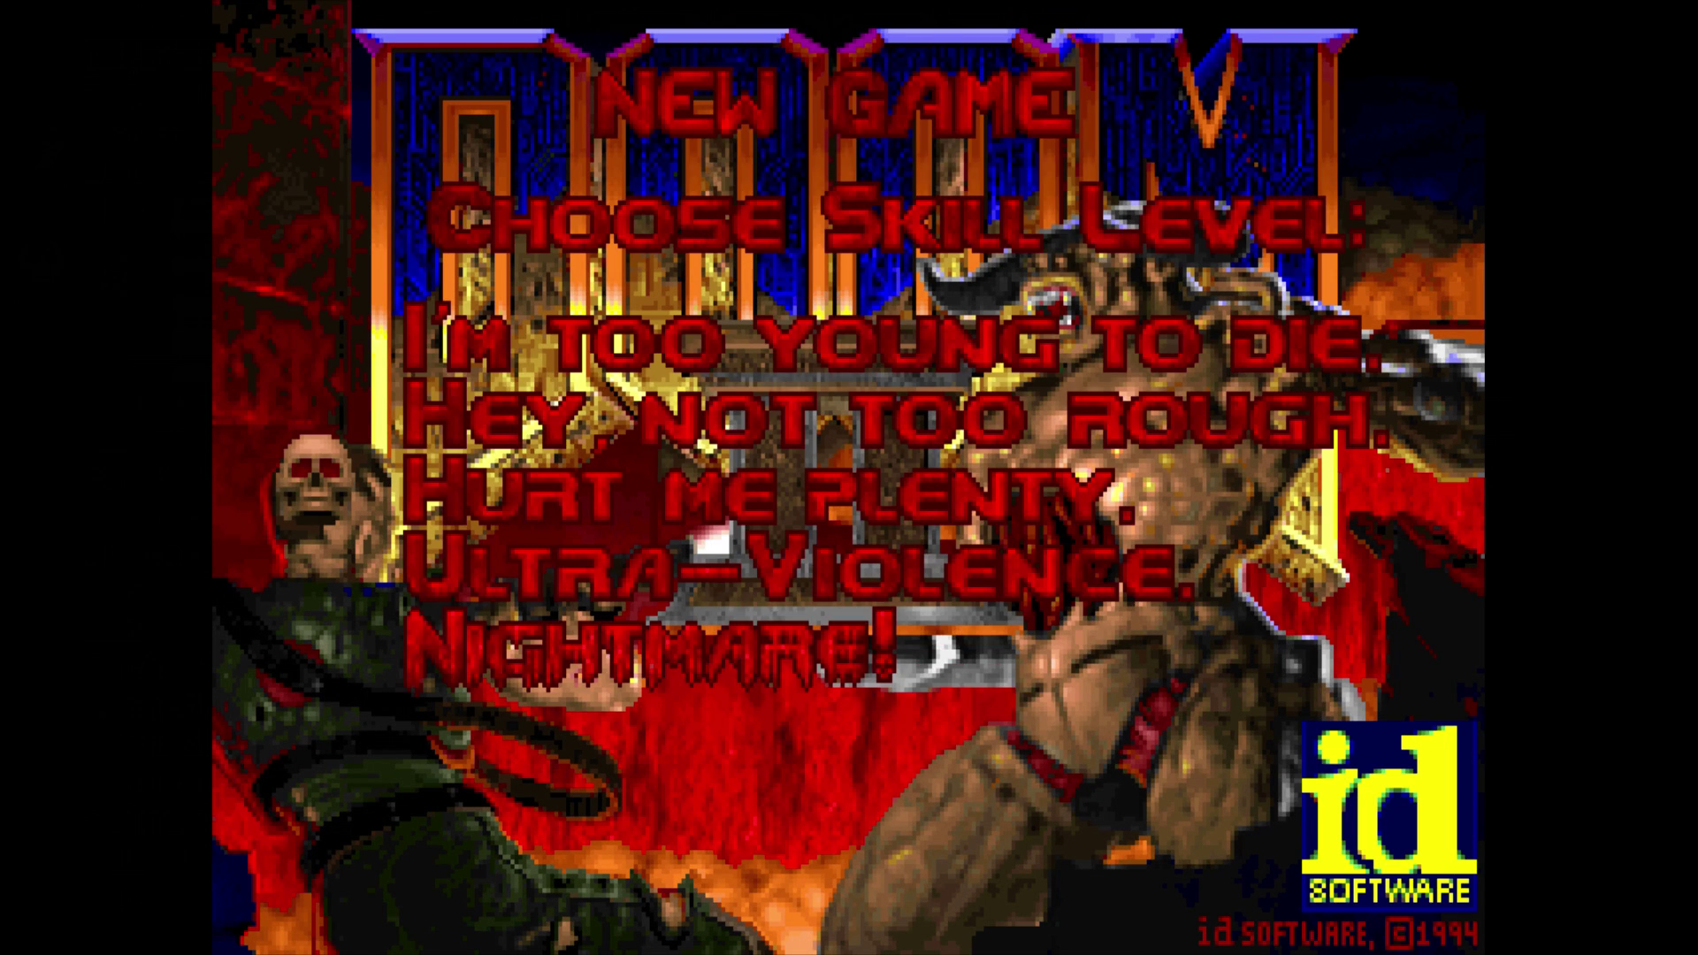
key("Return")
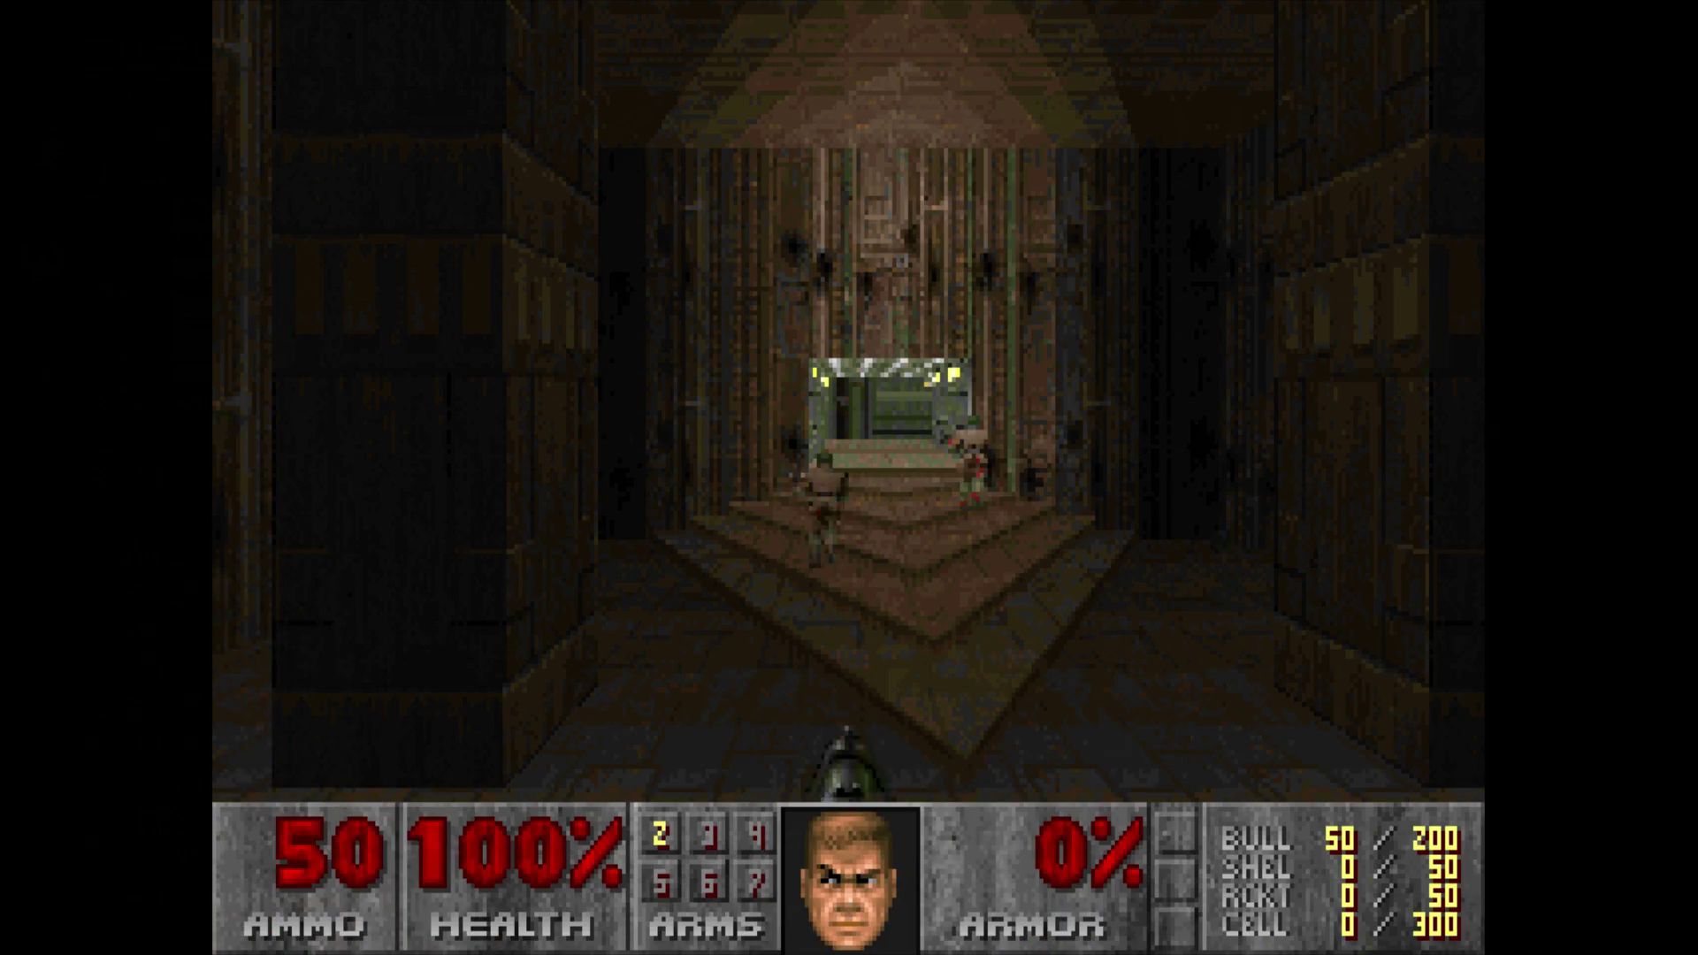
- Test the mouse look by turning in both directions in the first level, and quit the game
key("Up")
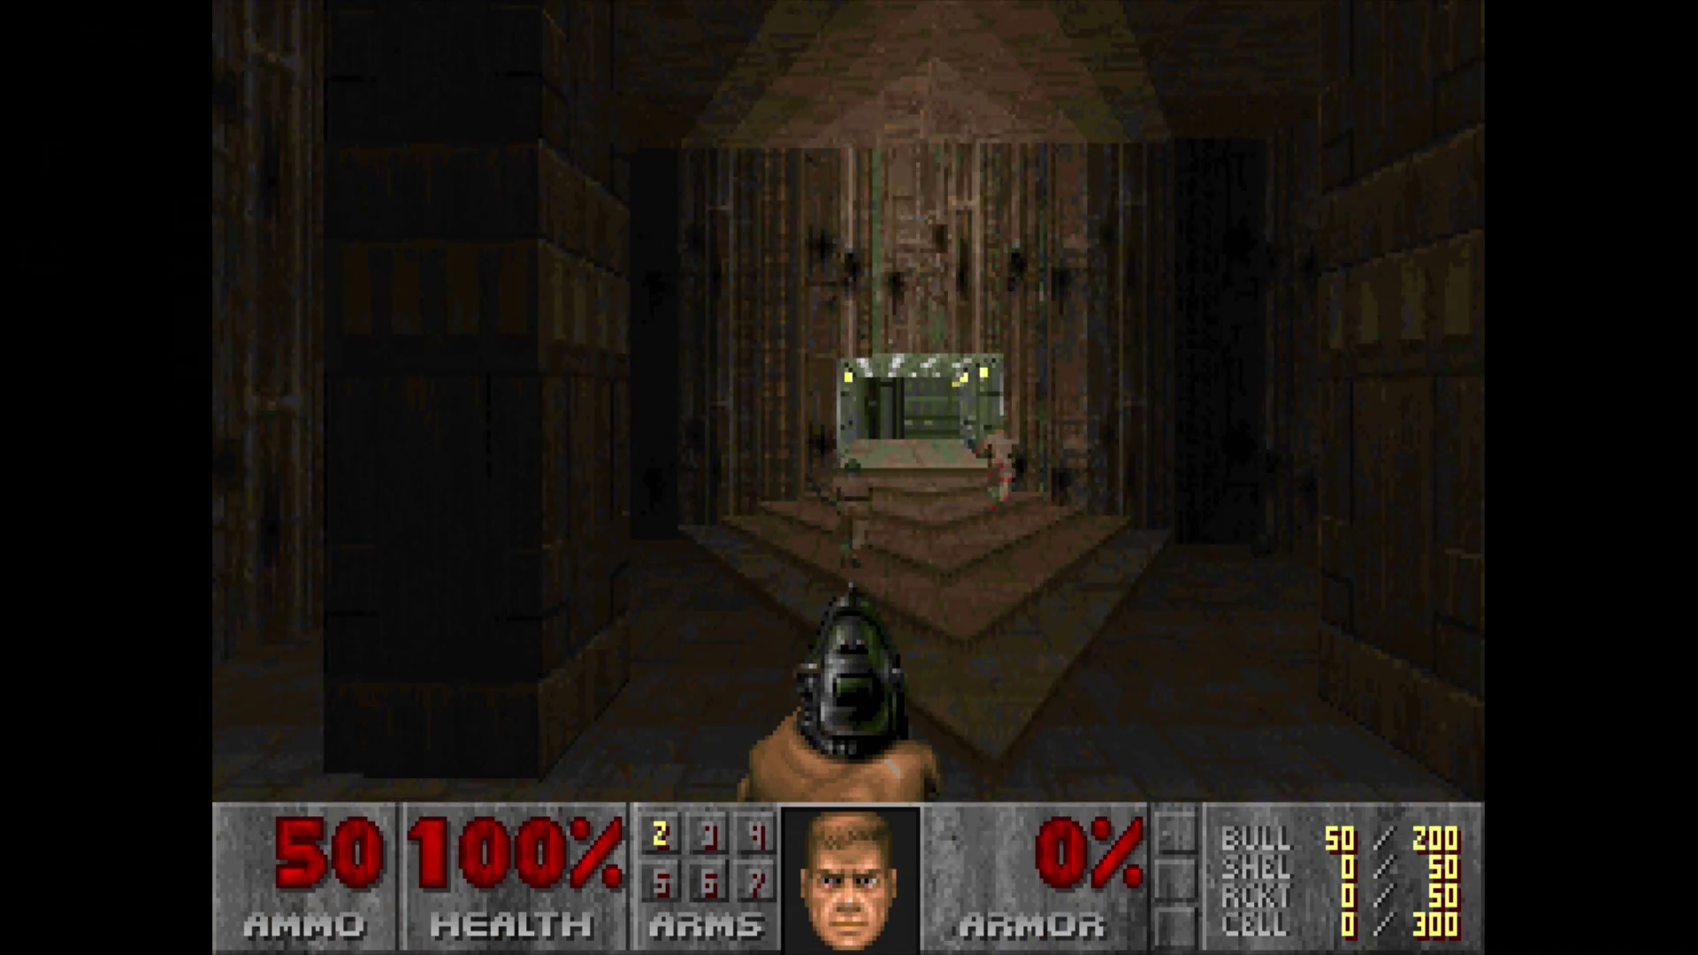
key("Right")
key("Left")
key("Right")
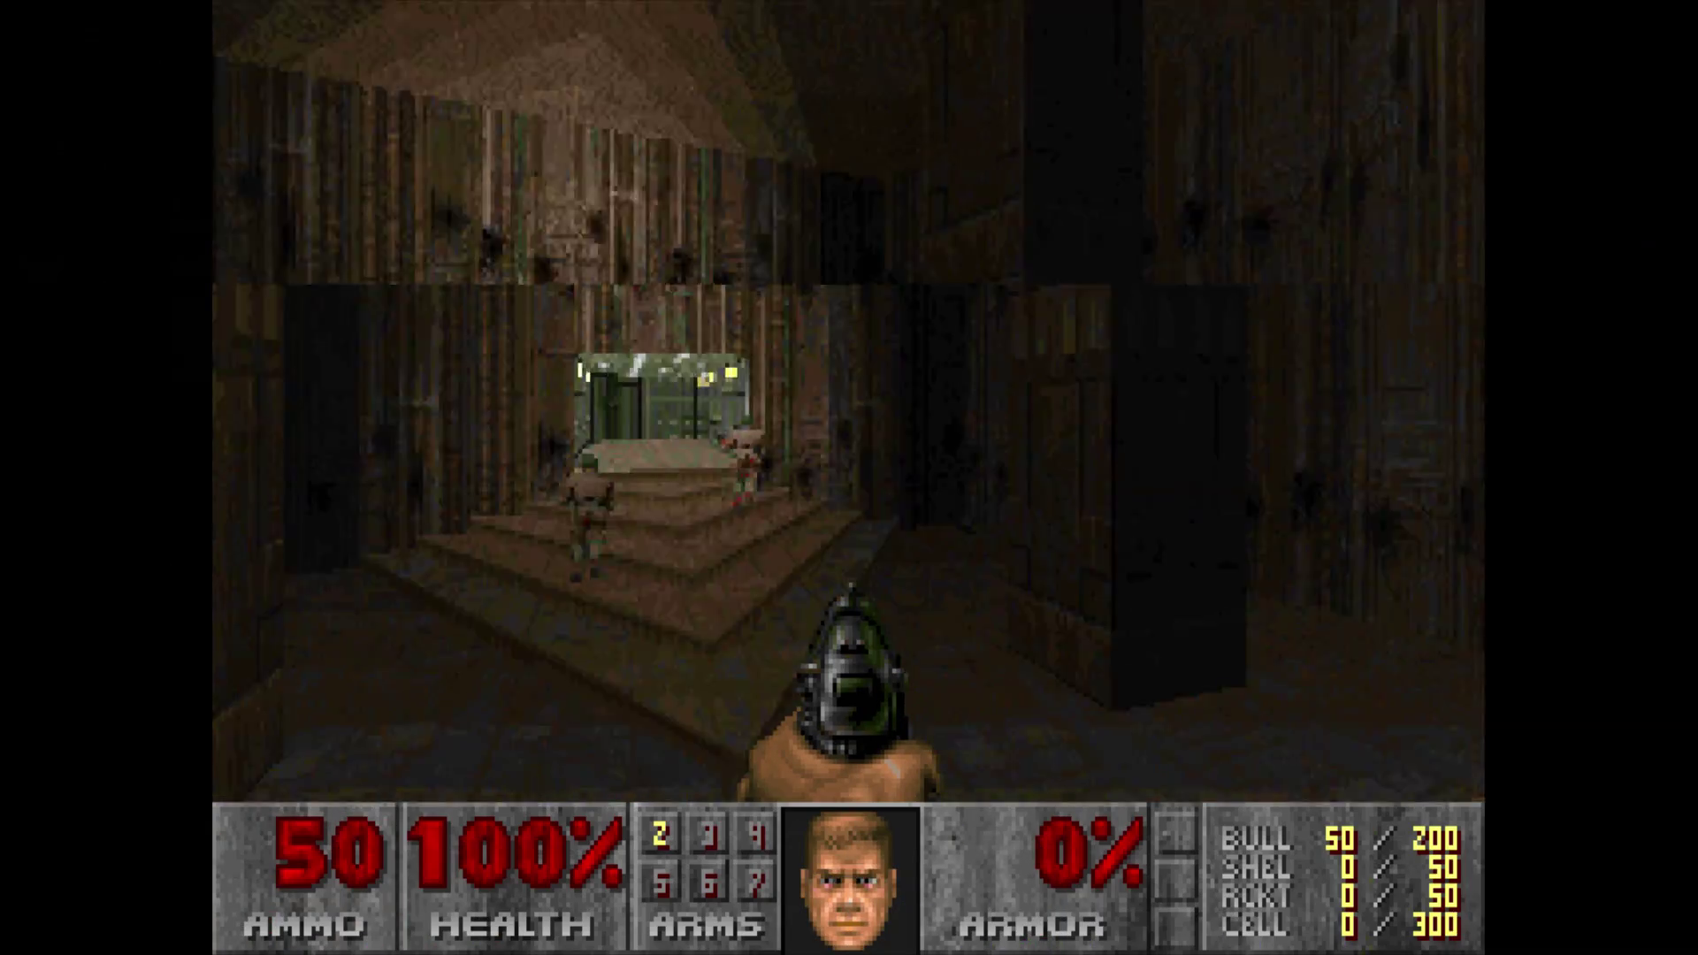
key("Left")
key("Left")
key("Right")
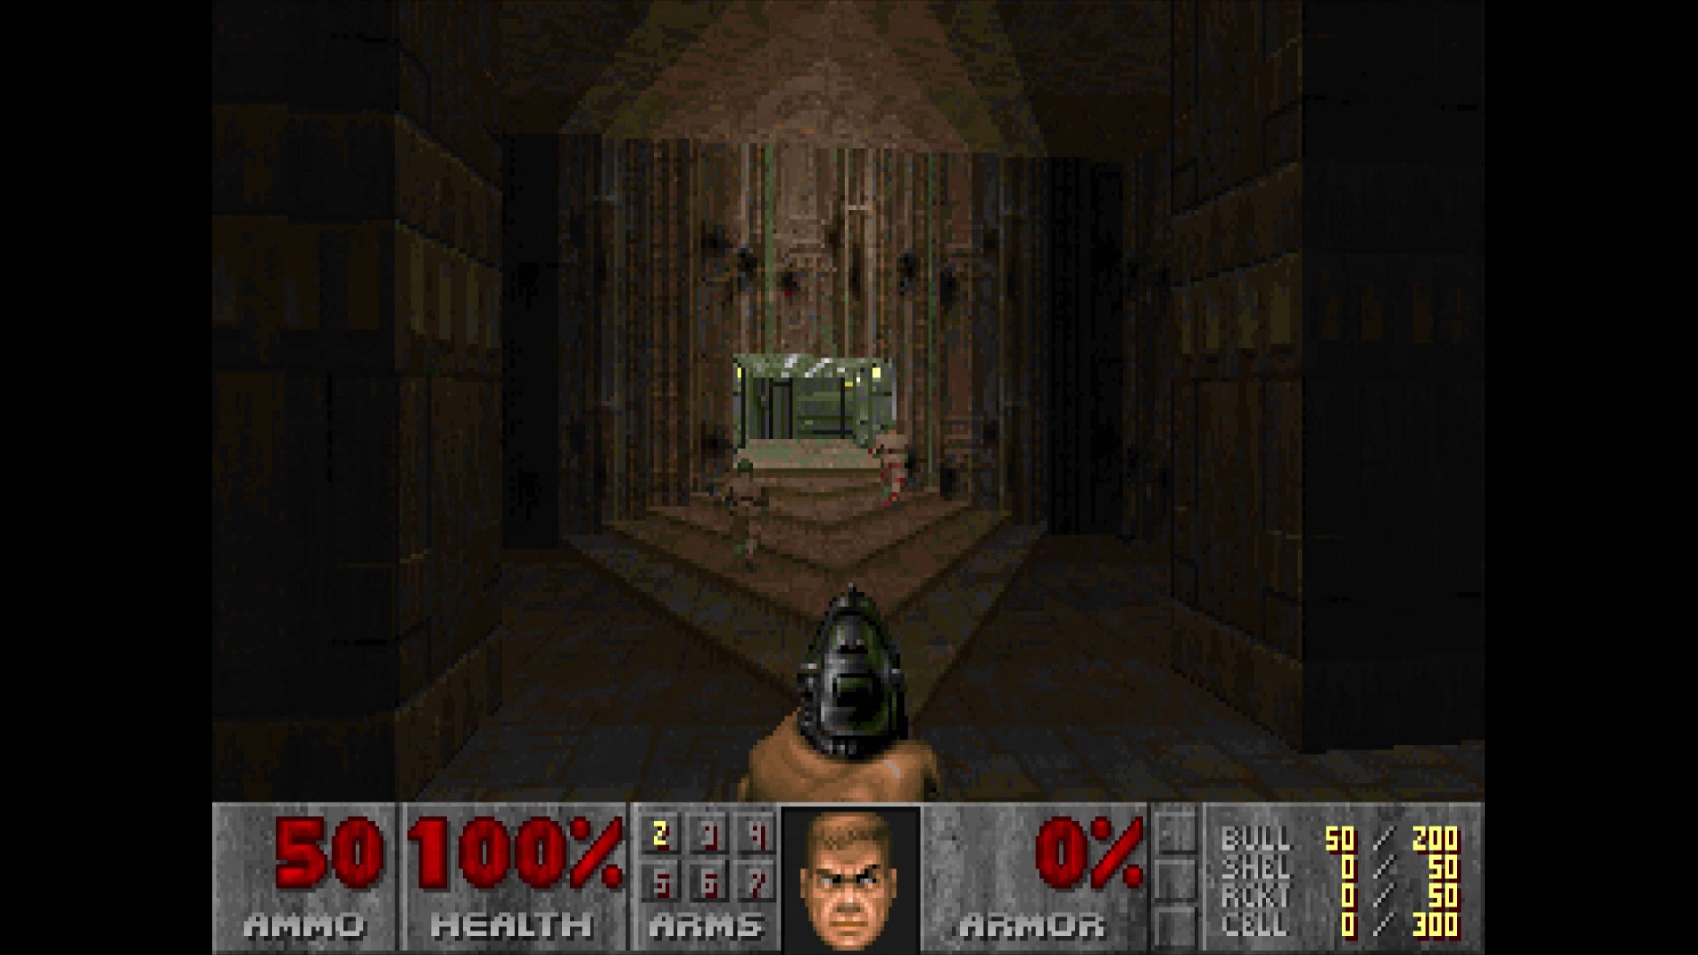
key("Escape")
key("Up")
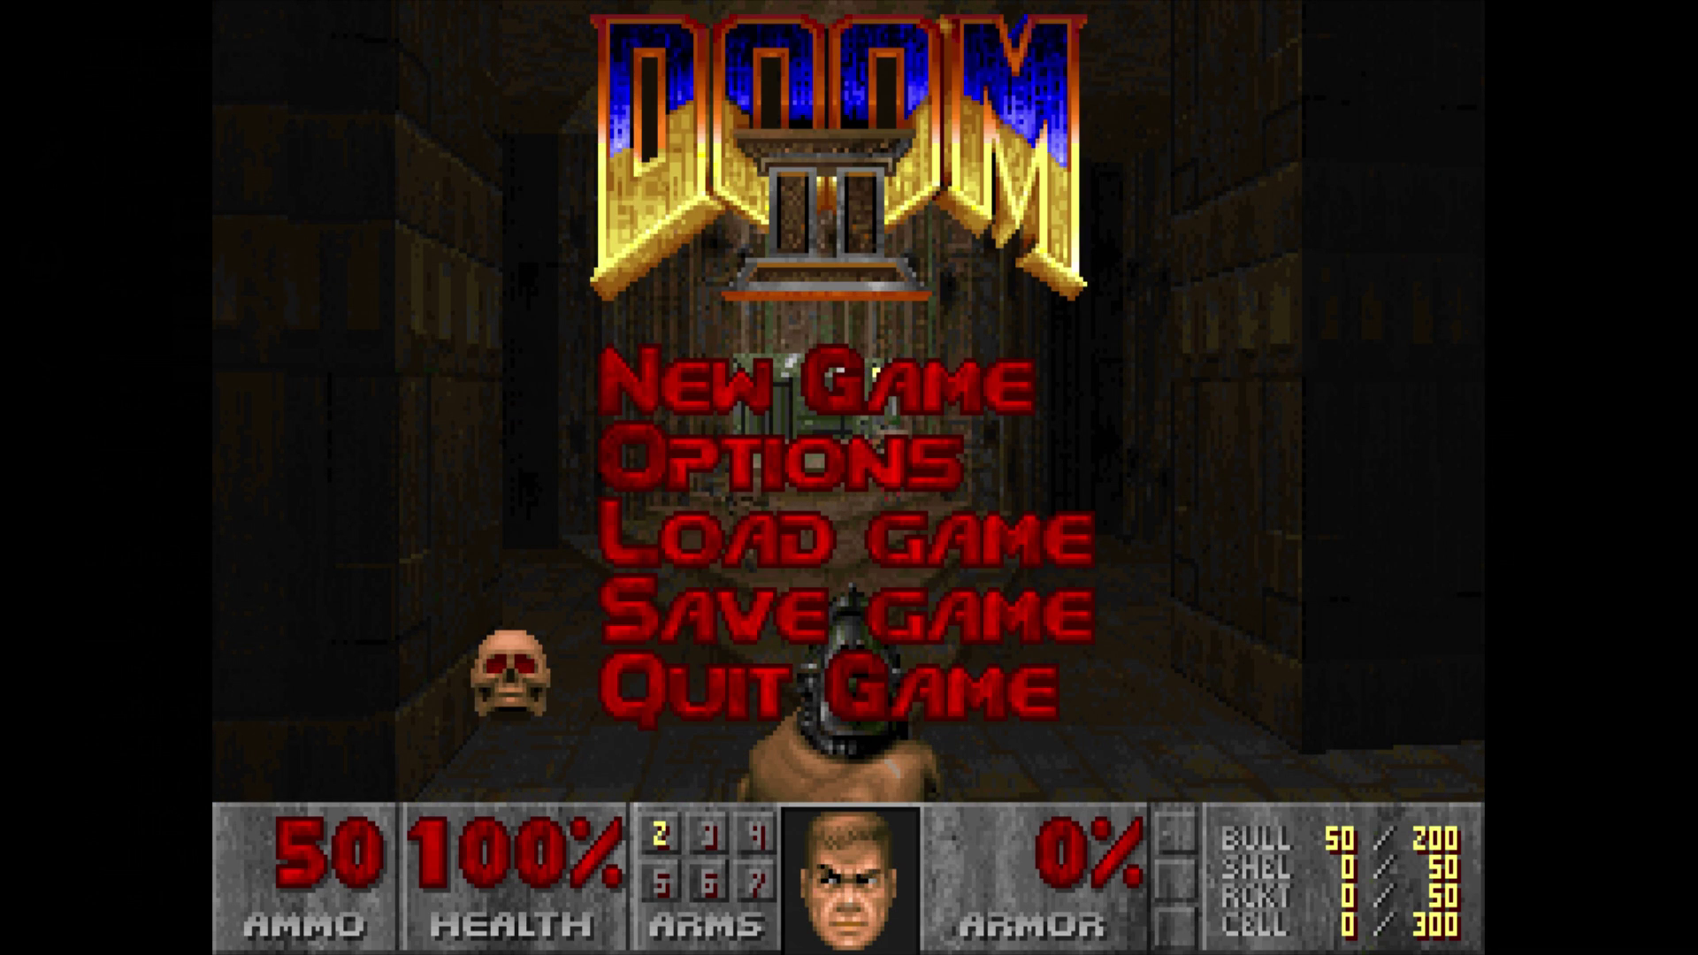
key("Return")
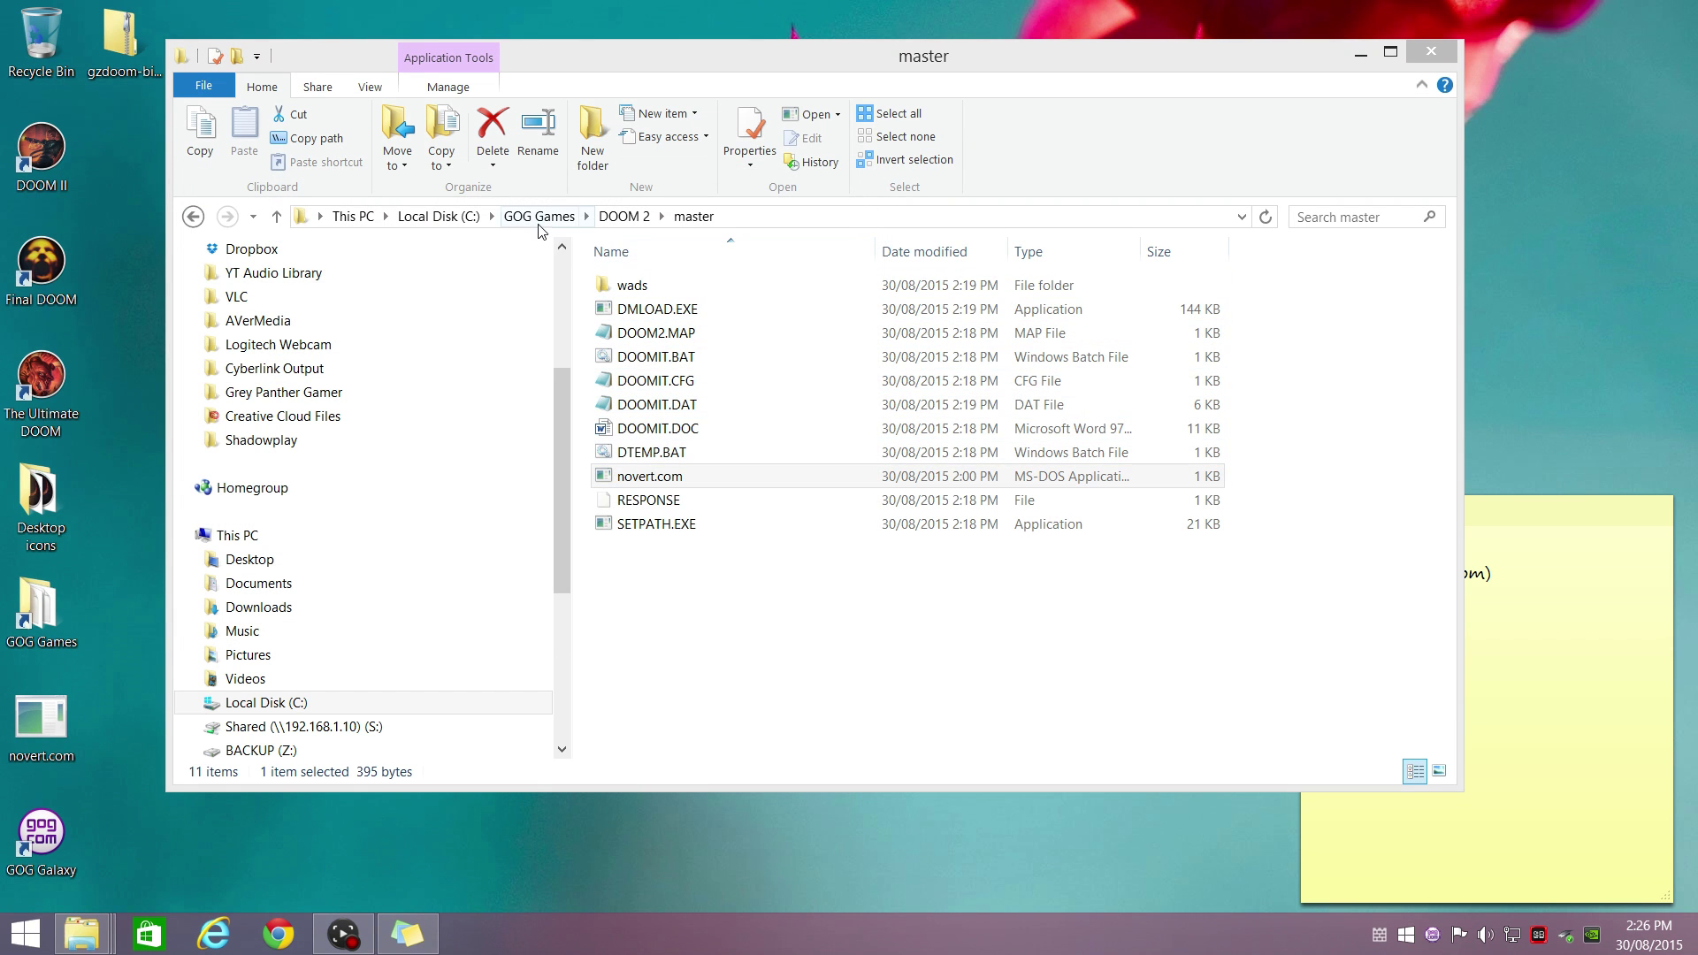
- Return to the DOOM 2 folder and run its Launch Settings shortcut
left_click(624, 216)
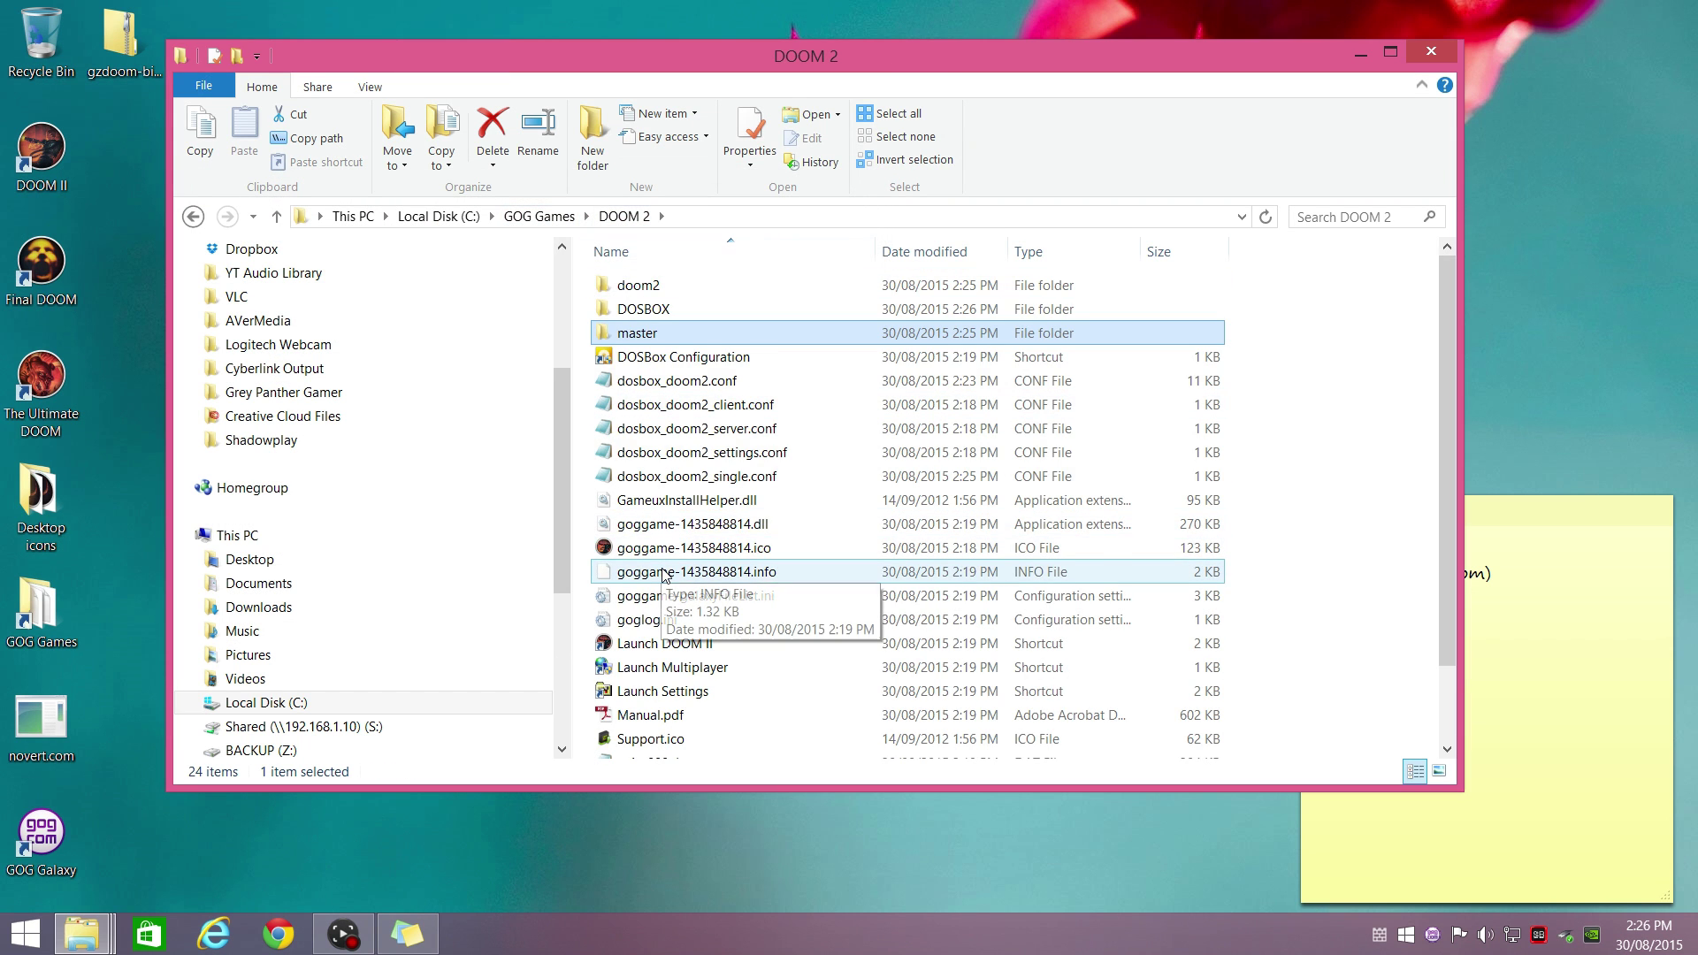
scroll(665, 607, "down", 1)
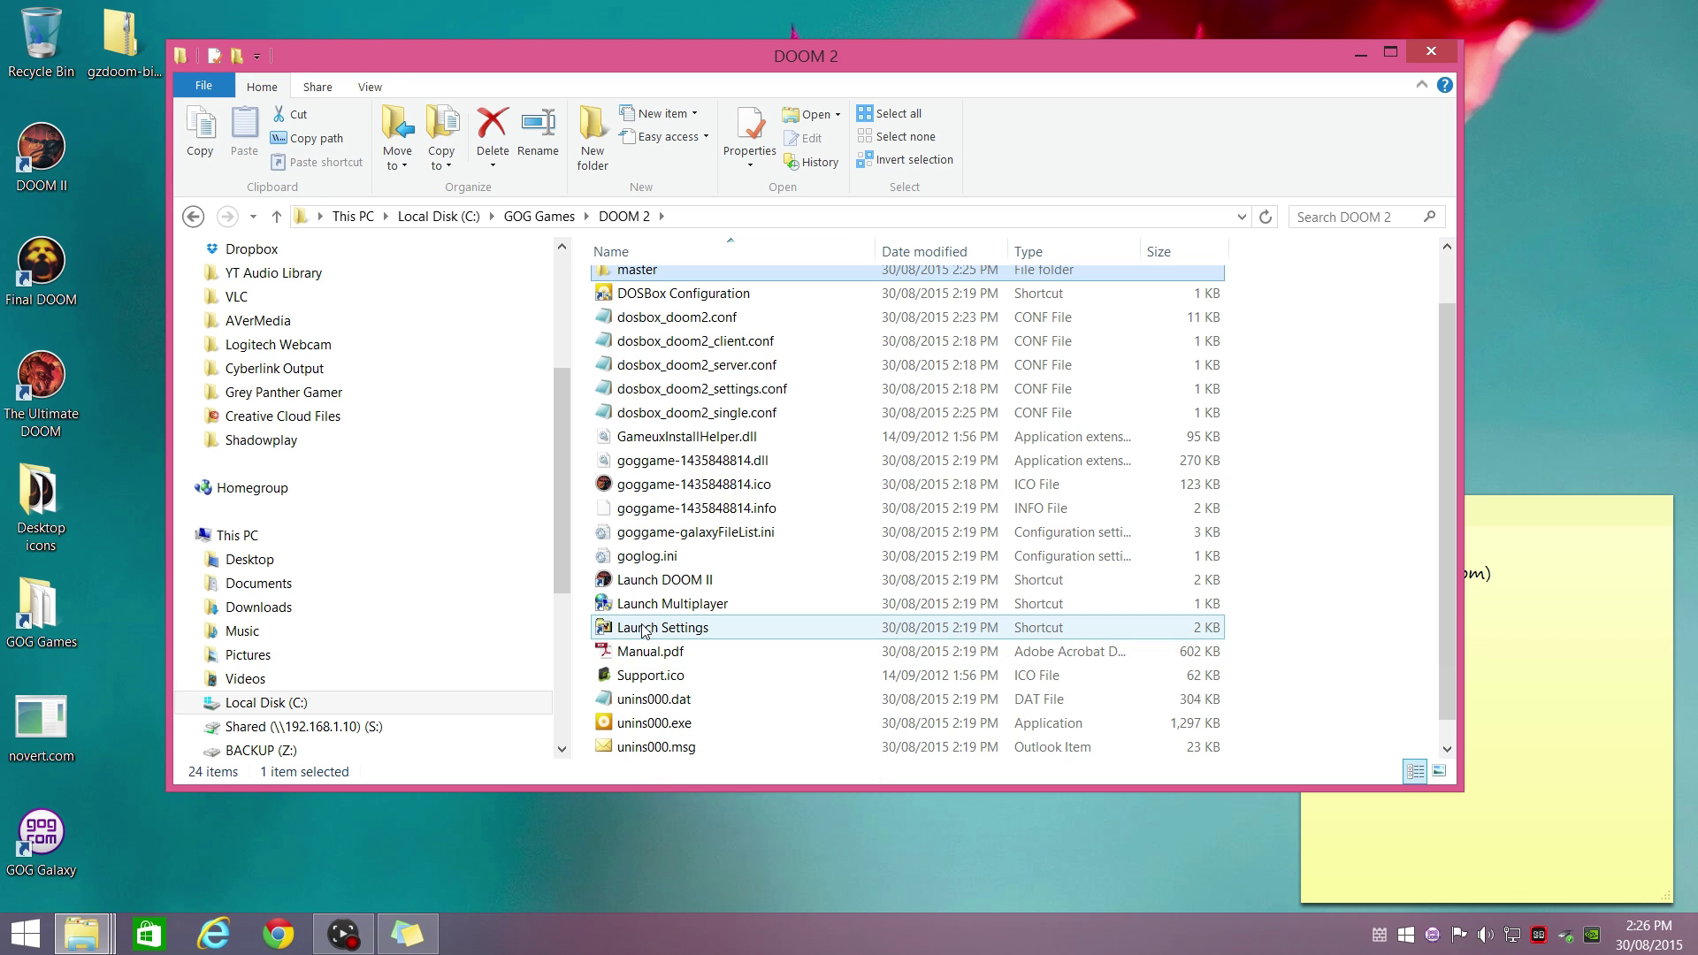
left_click(644, 630)
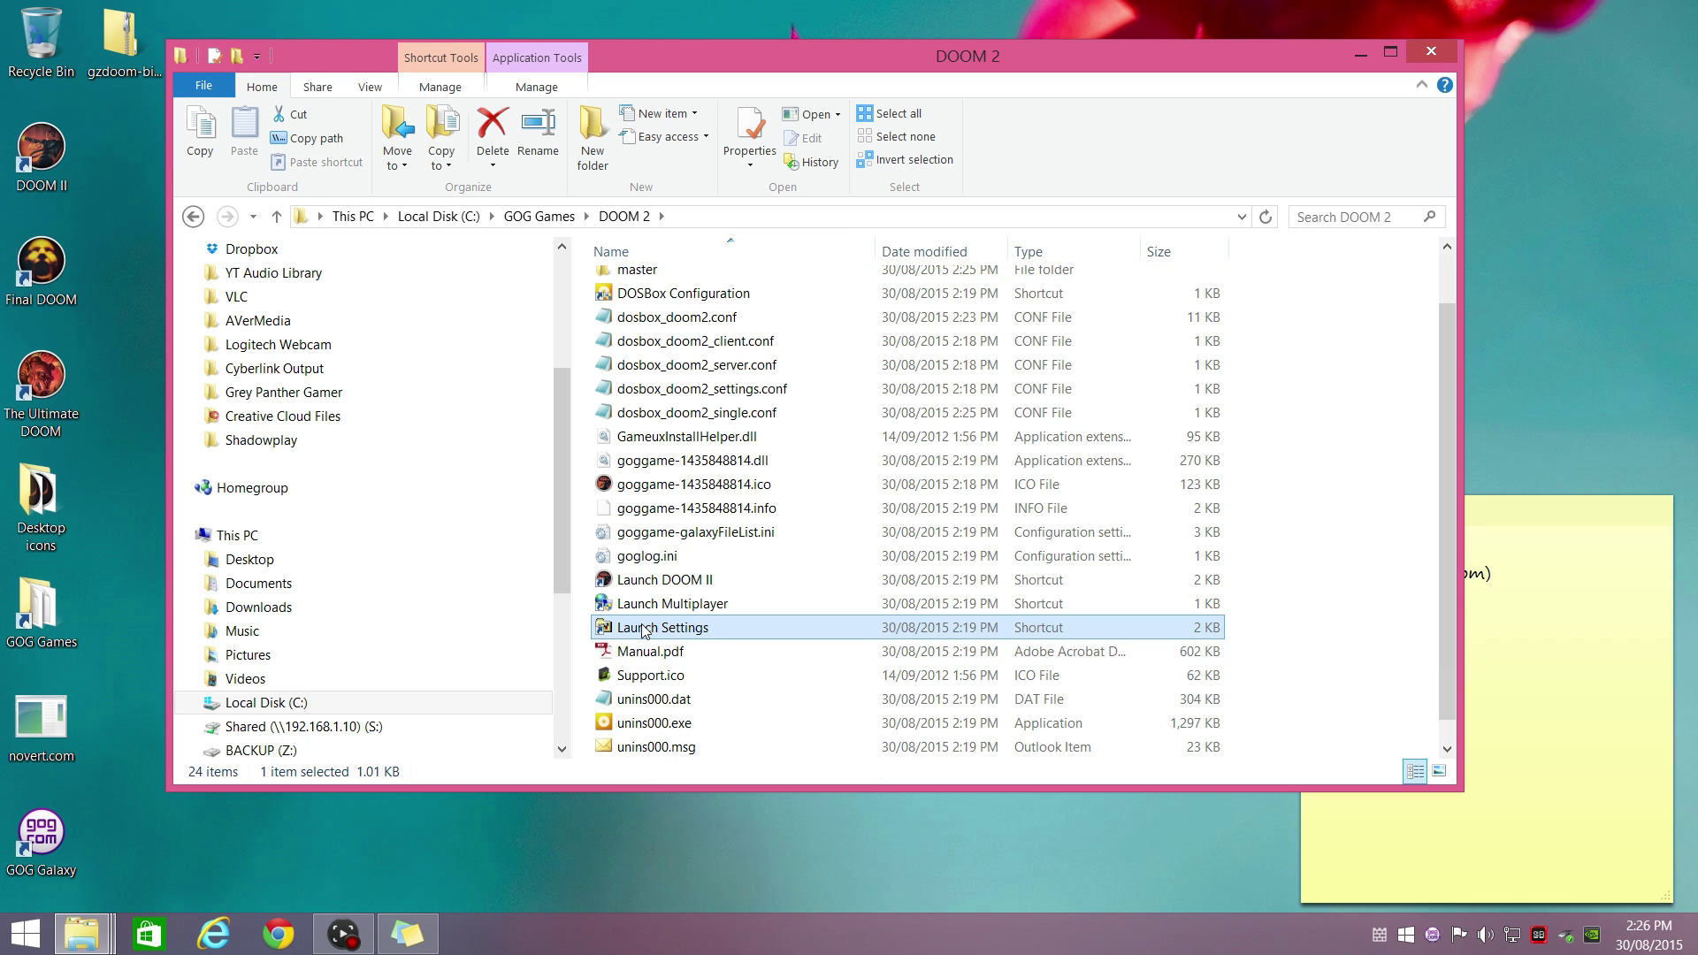
double_click(644, 630)
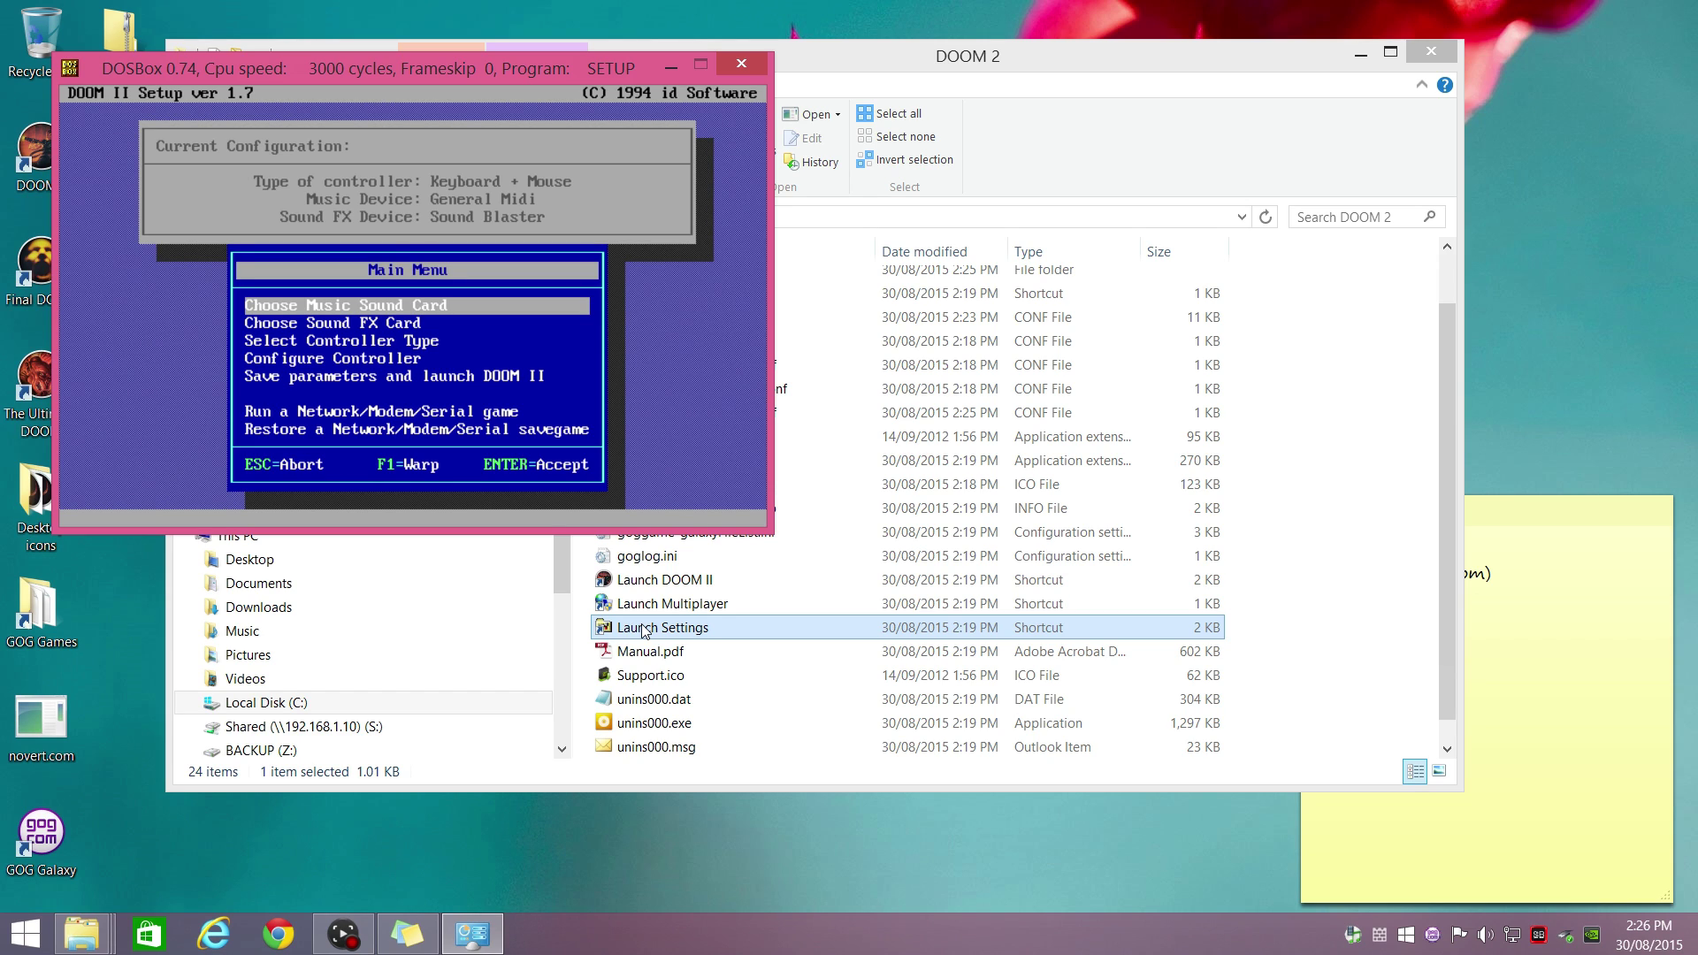
- Open the keyboard controller configuration and assign Strafe Left to A
key("Down")
key("Down")
key("Down")
key("Return")
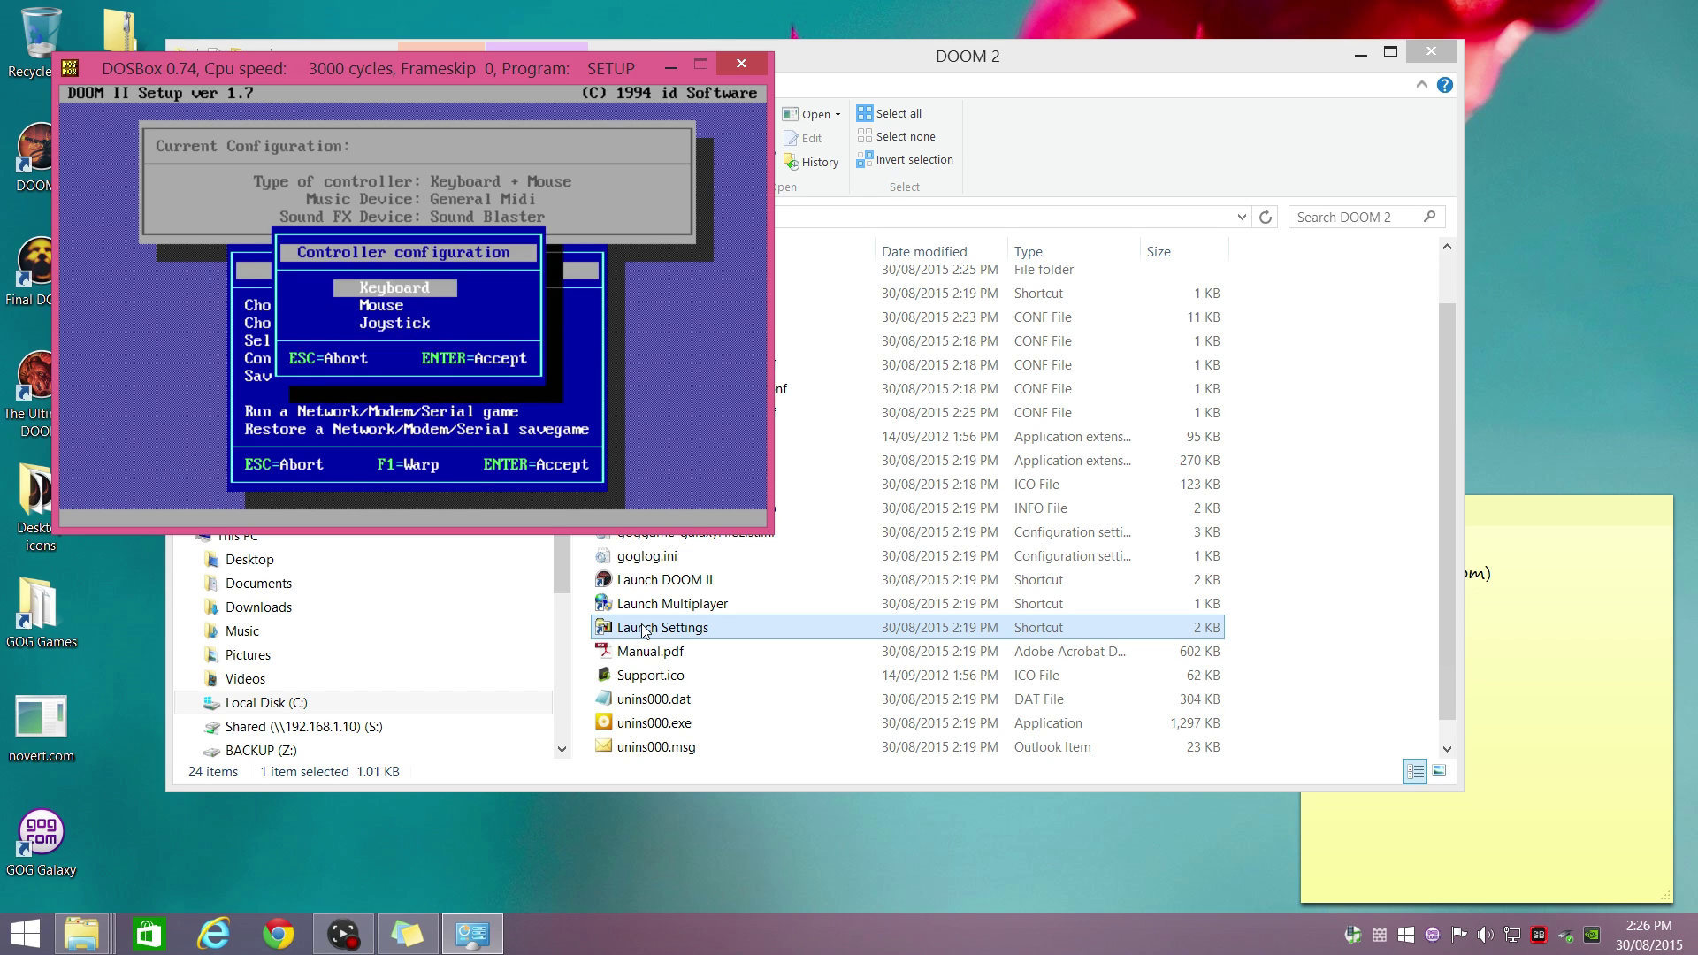
key("Return")
key("Down")
key("Down")
key("Down")
key("Down")
key("Down")
key("Down")
key("Down")
key("Down")
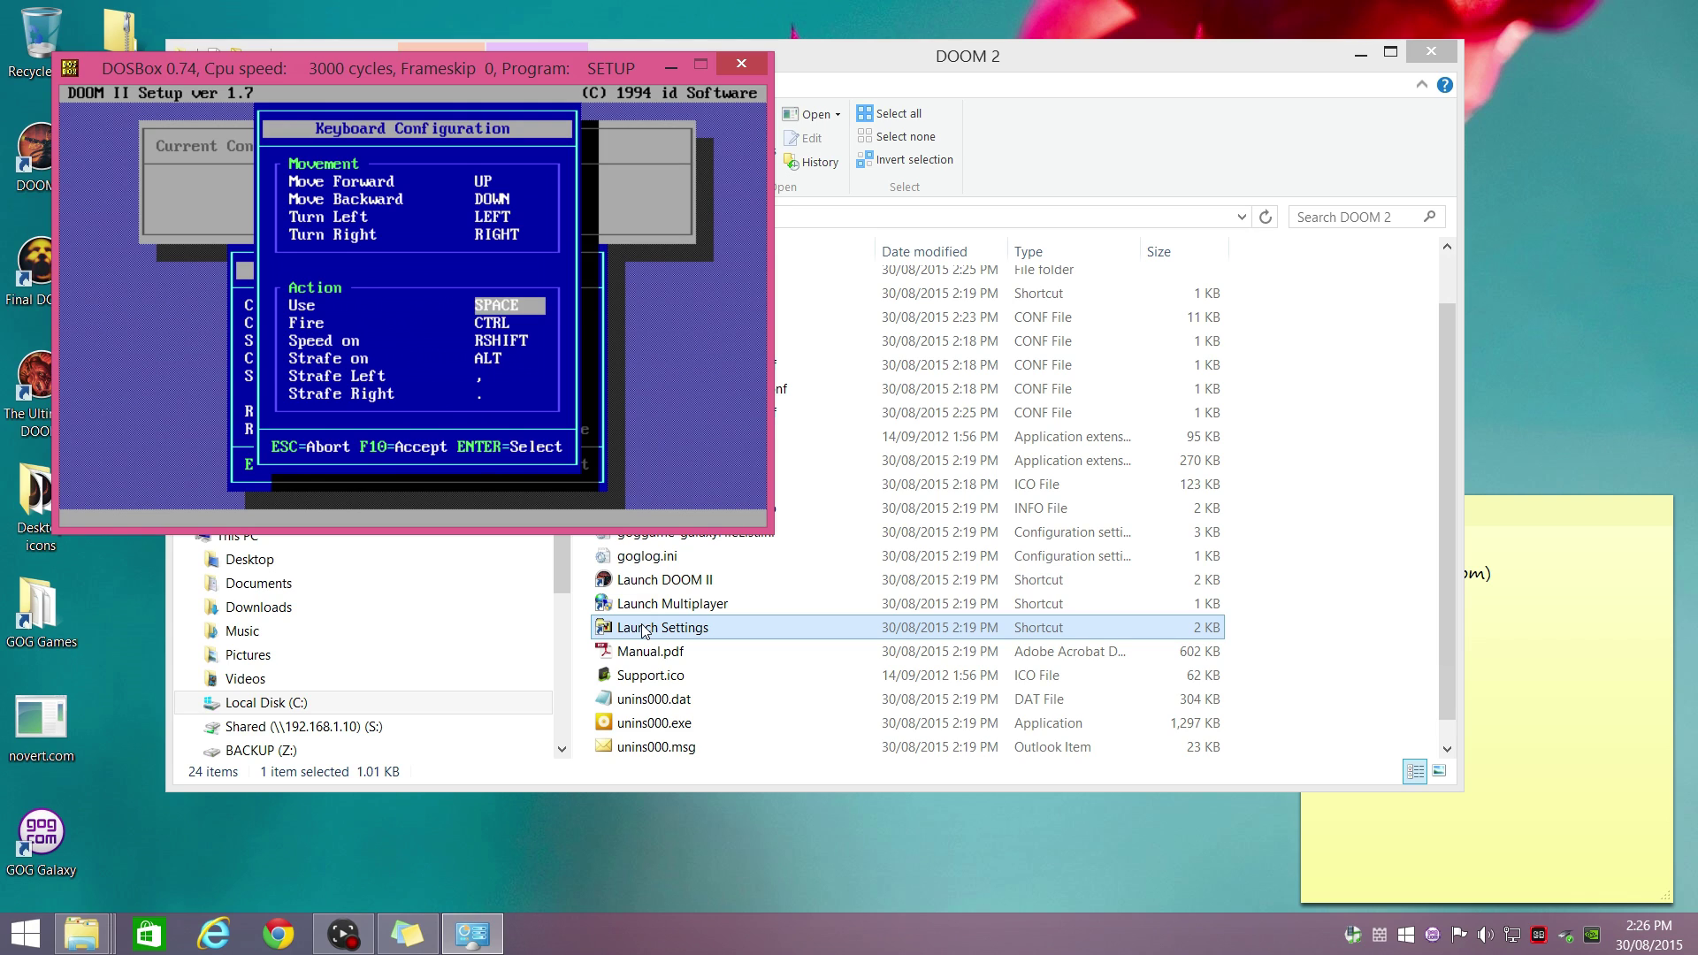
key("Return")
key("a")
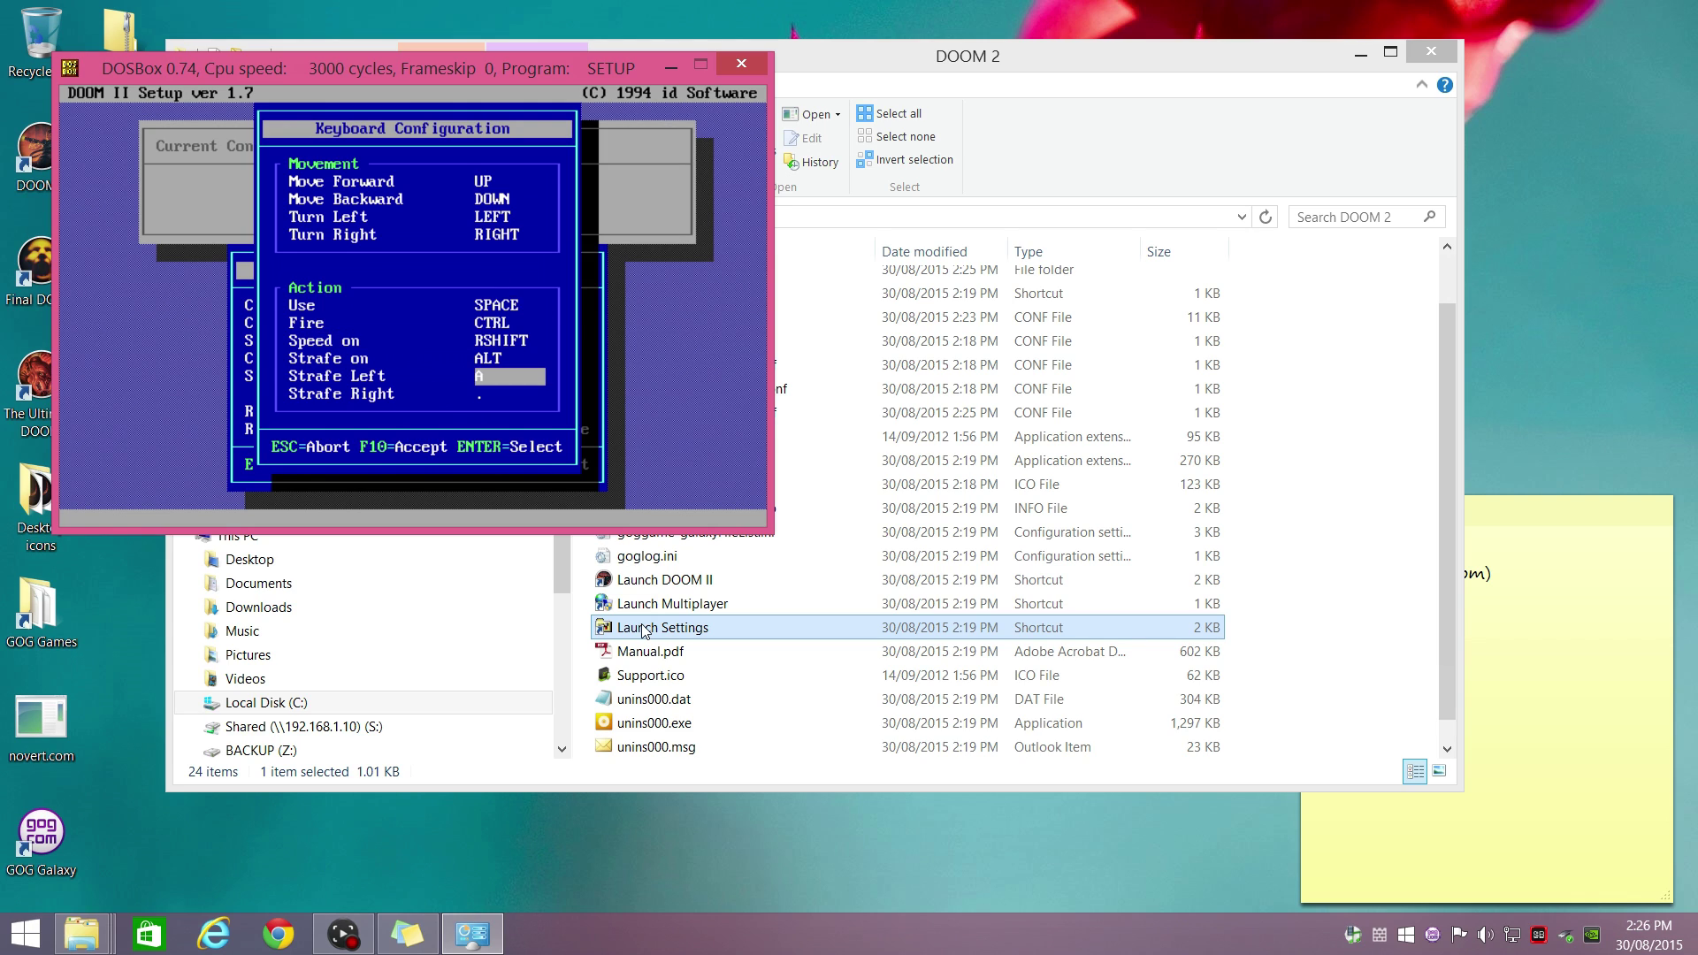
- Assign Strafe Right to D, accept the key bindings, and quit the setup with the settings saved
key("Down")
key("Return")
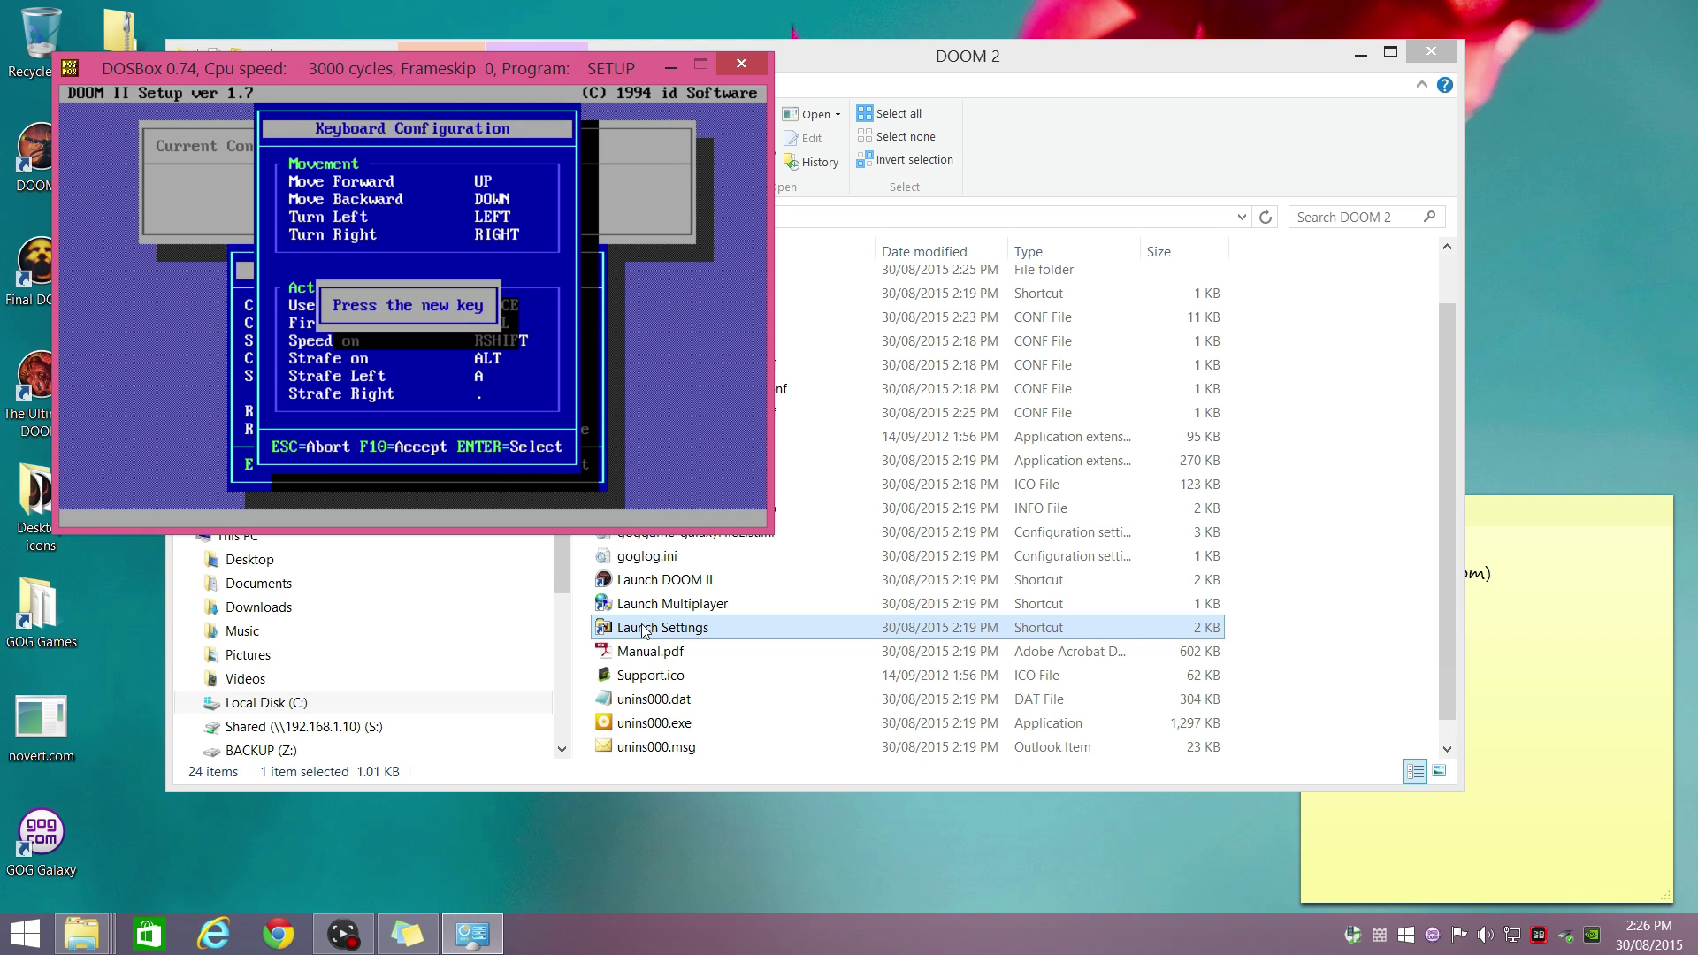
key("d")
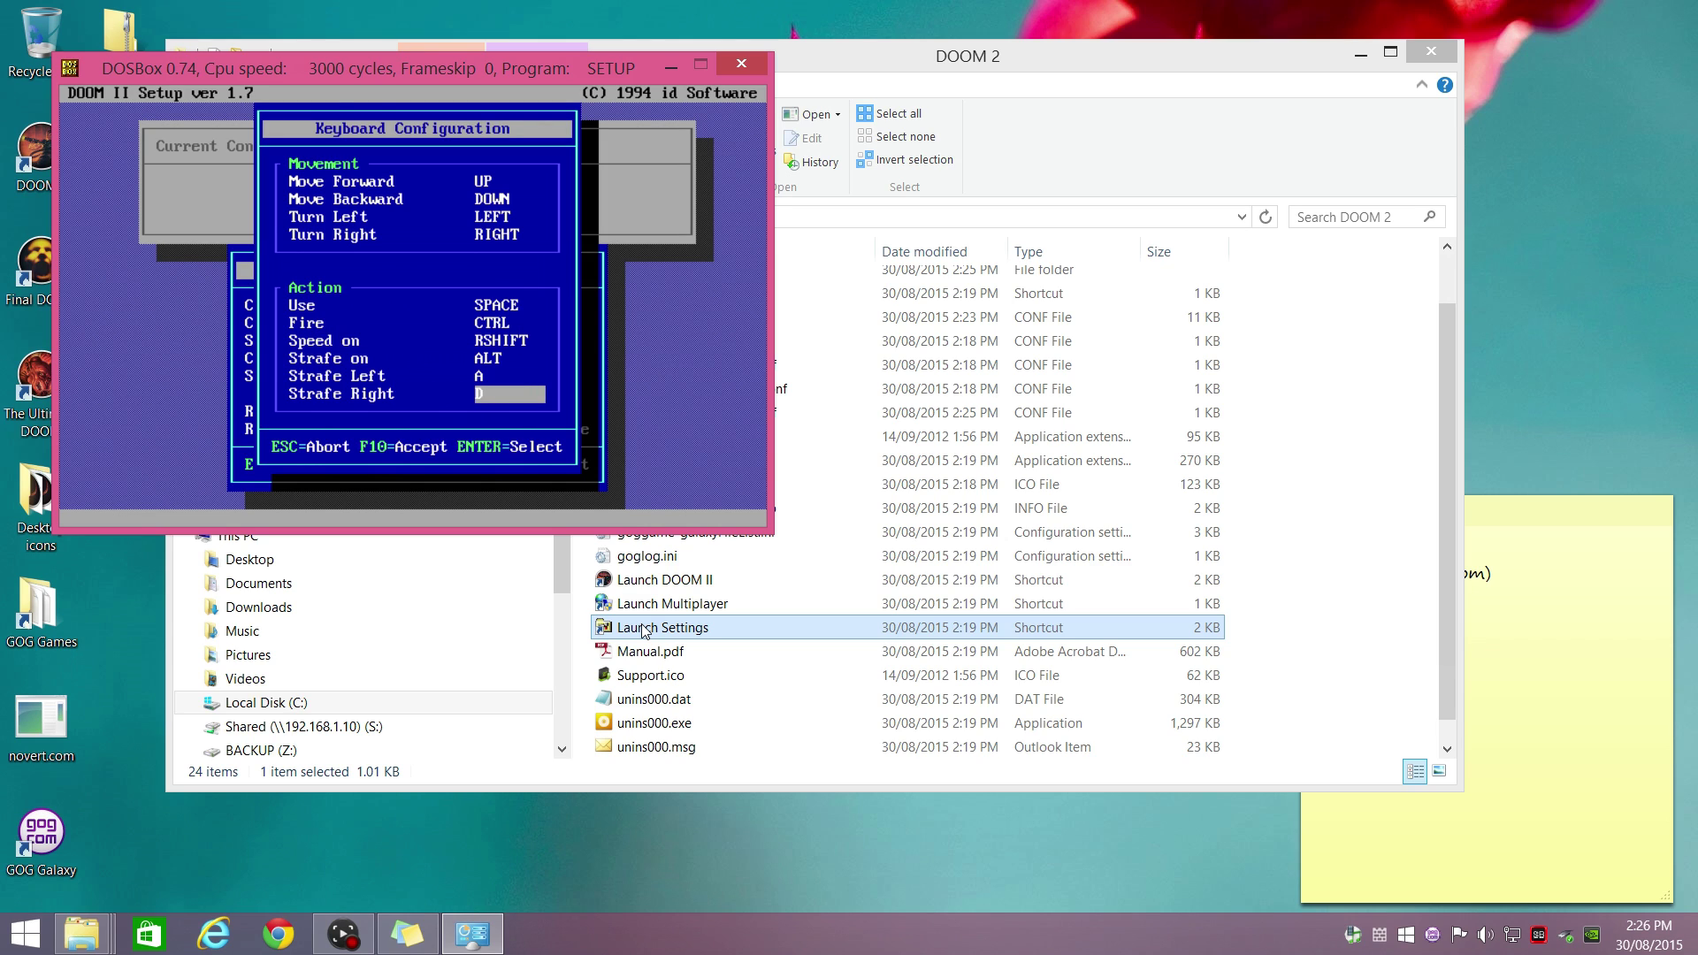
key("F10")
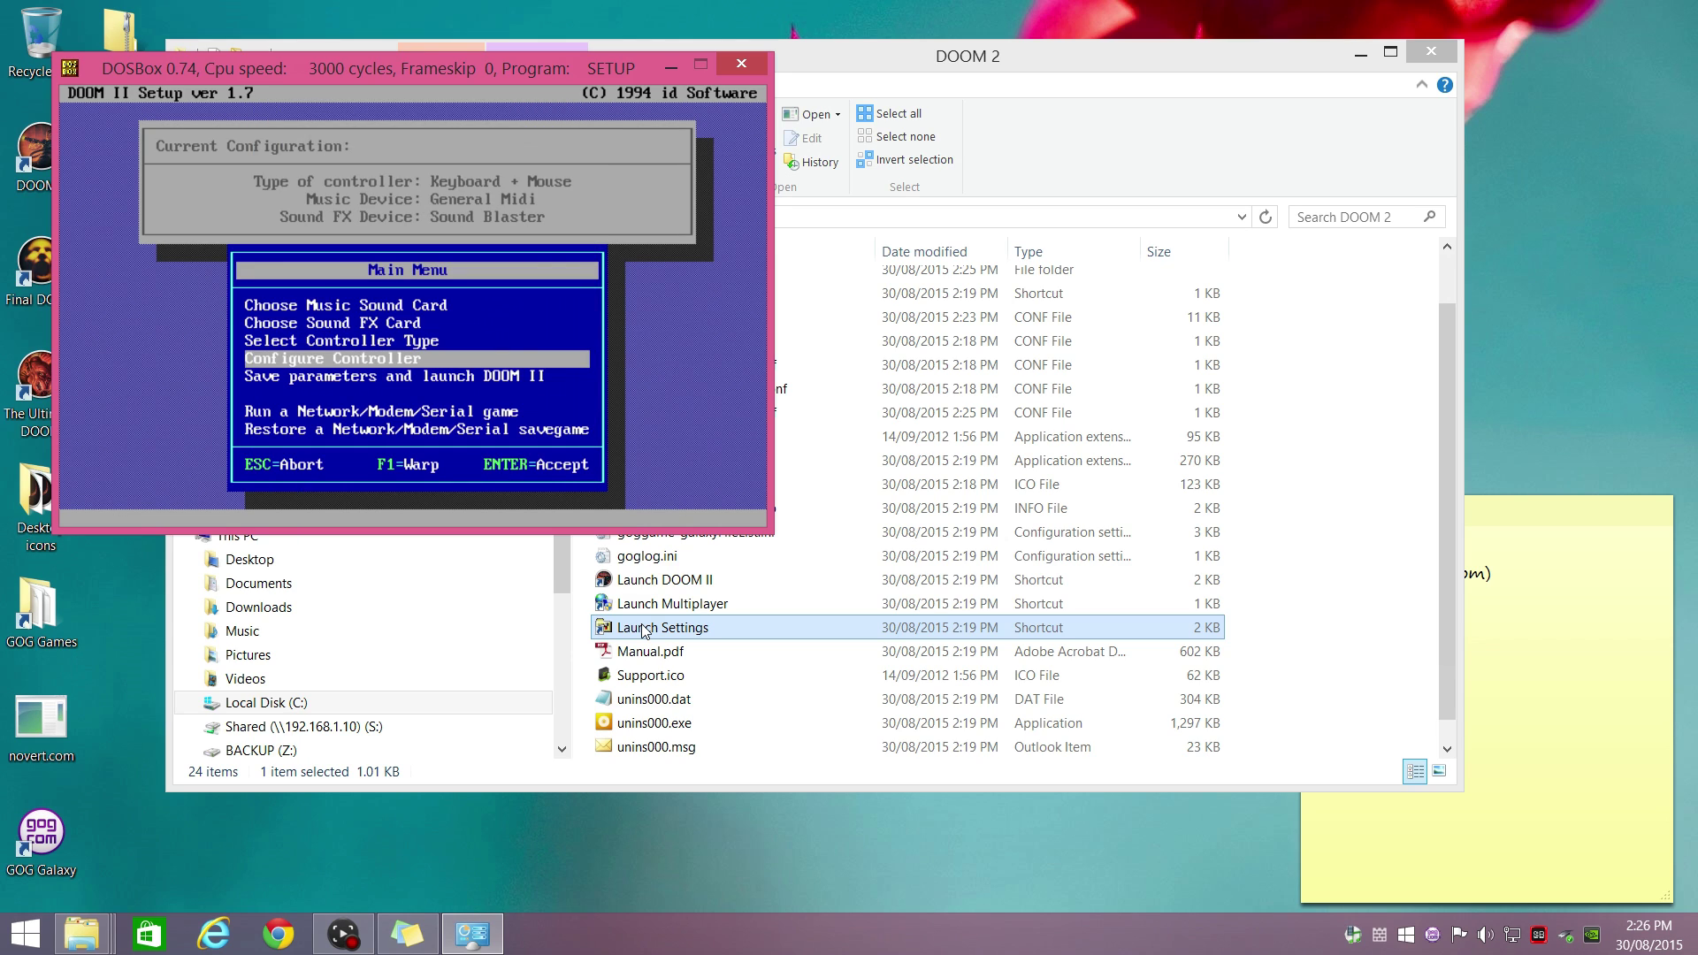
key("Escape")
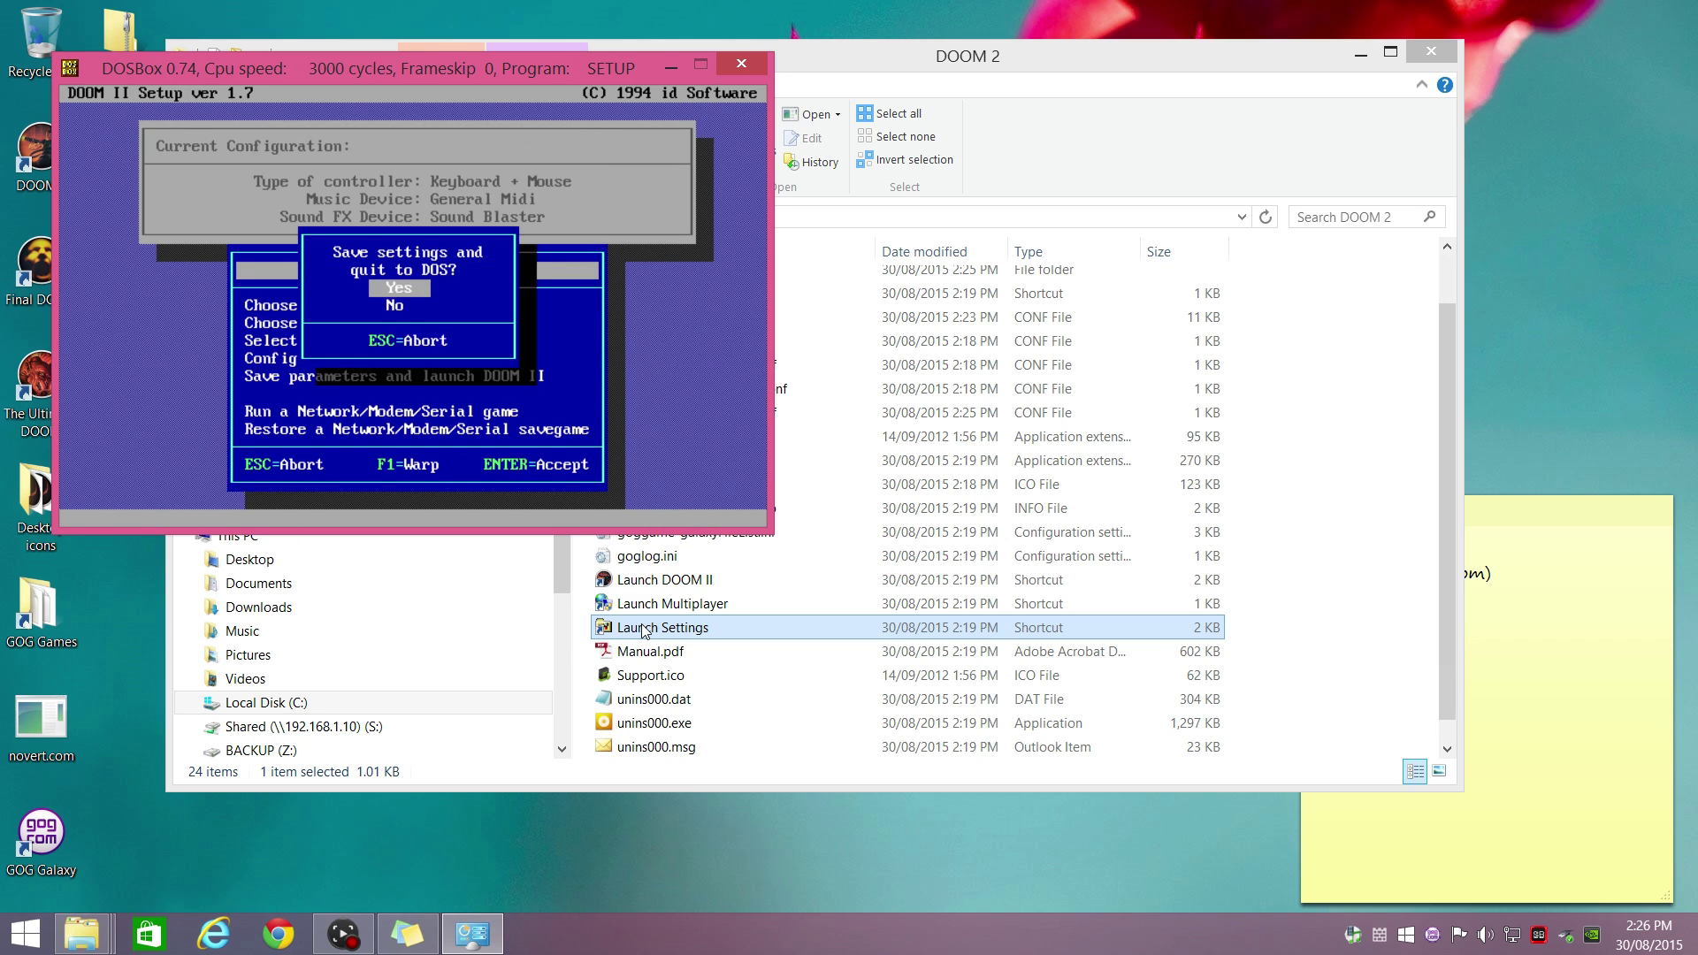
key("Return")
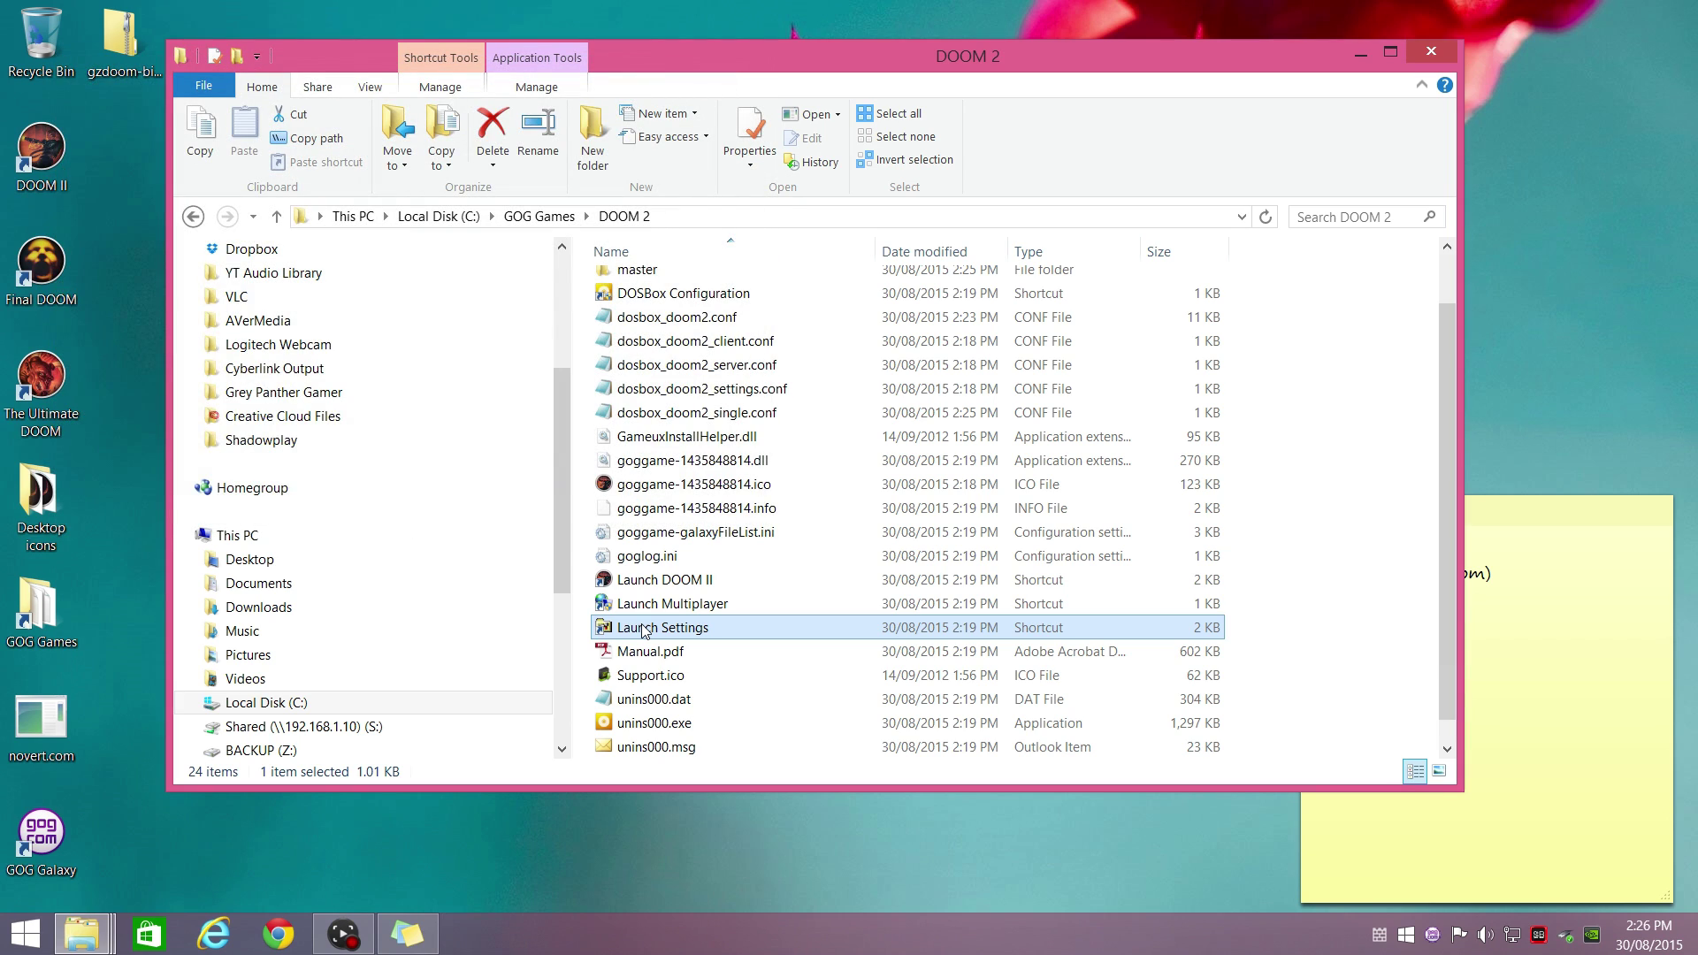
- Launch DOOM II from the desktop and start a new game on Hurt Me Plenty
double_click(55, 166)
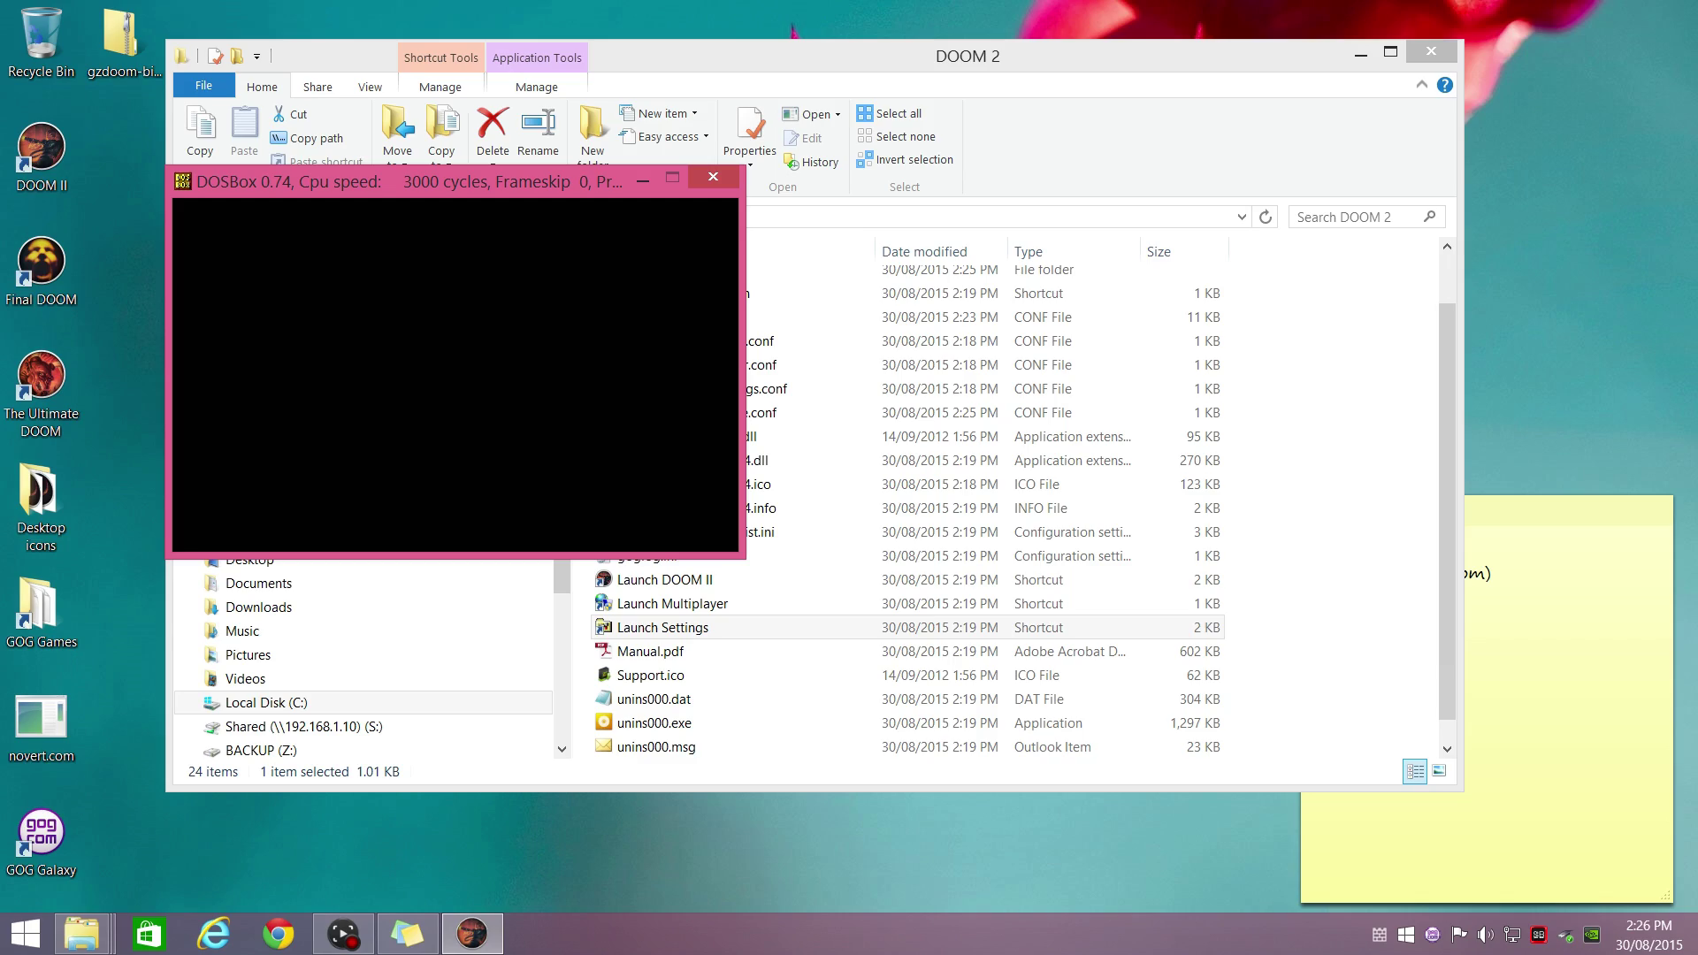
key("1")
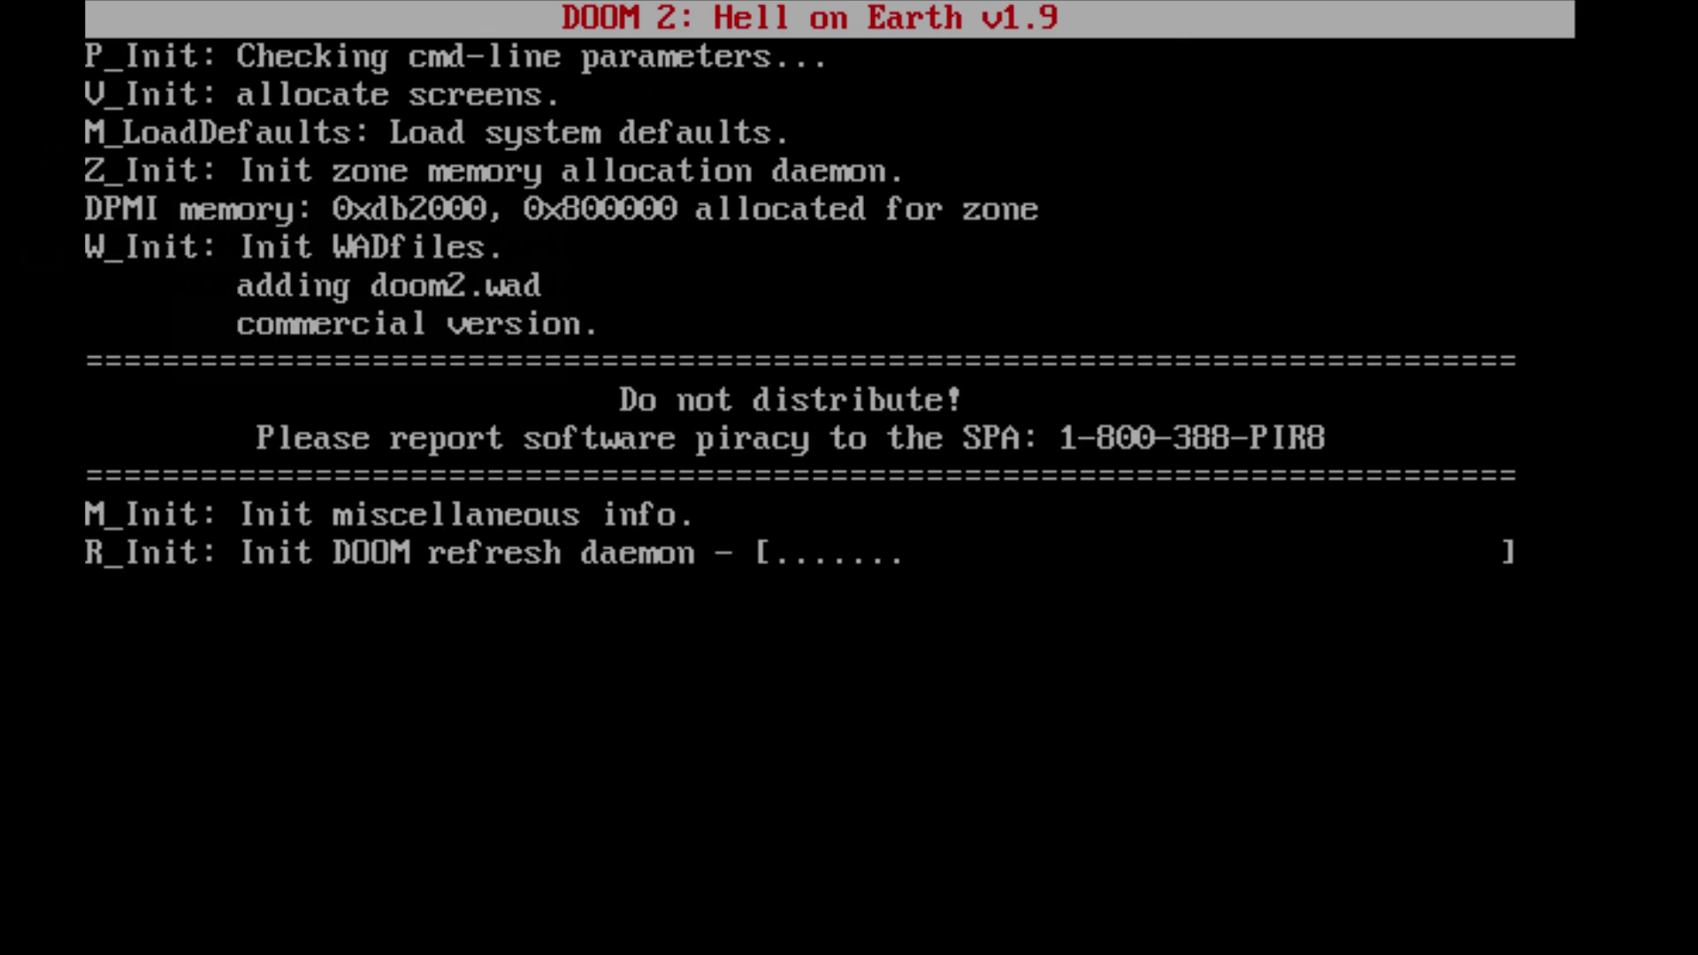
key("Return")
key("Return")
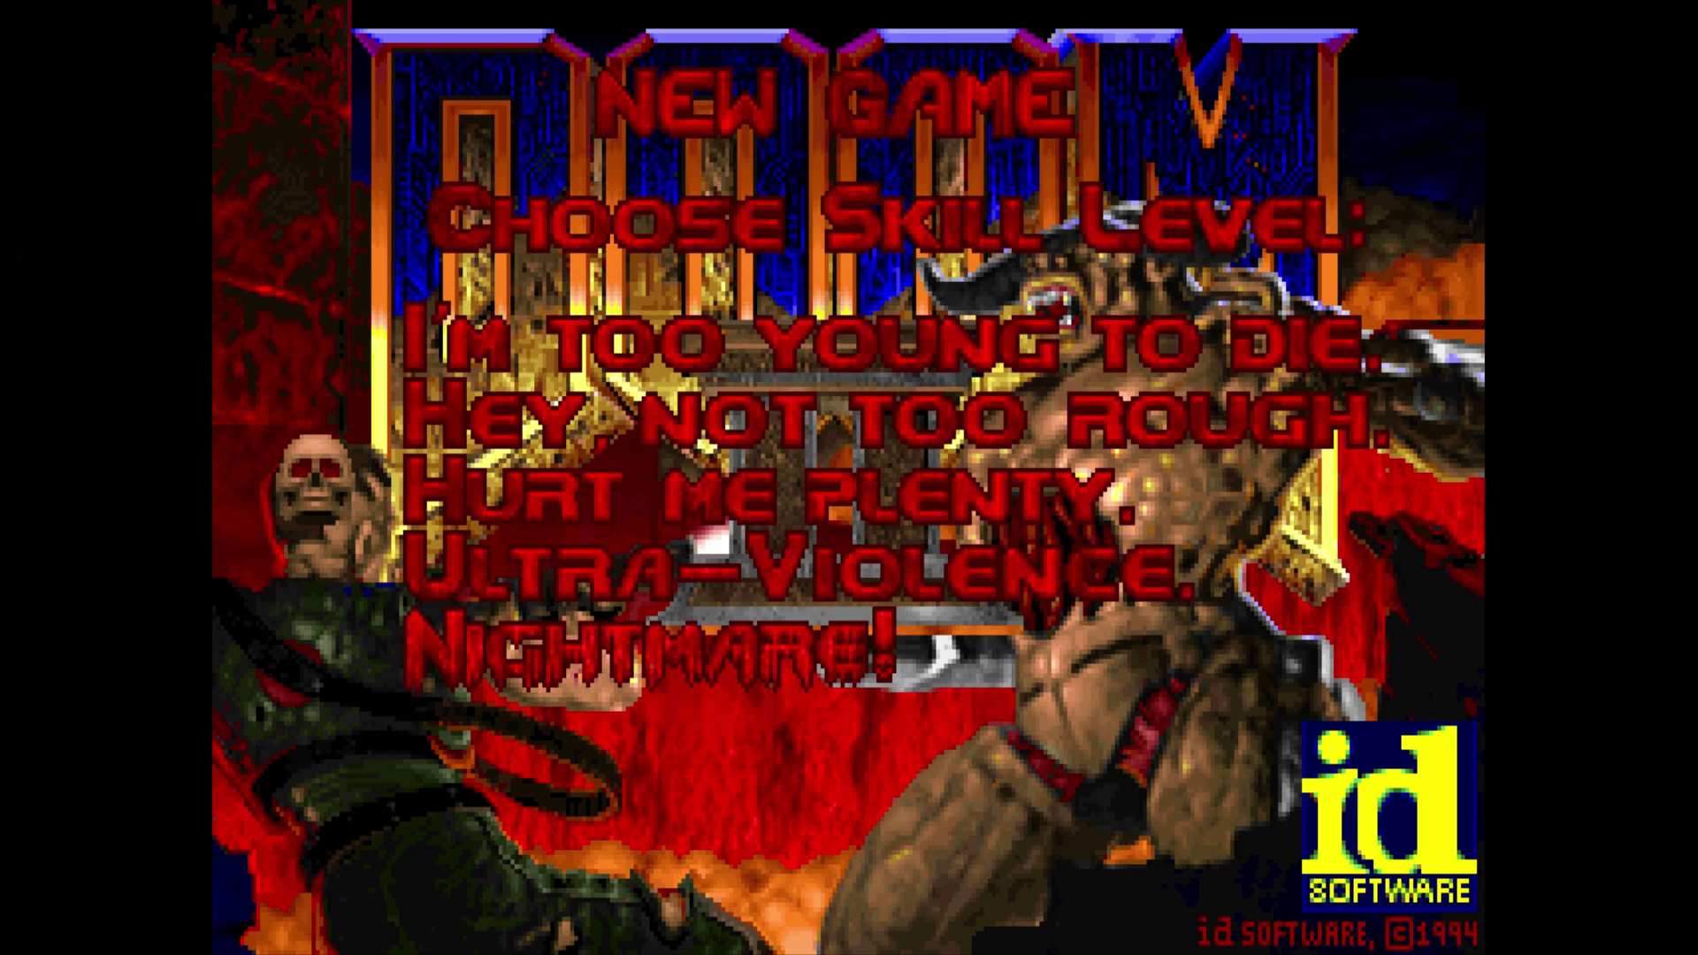
key("Return")
- Test moving and sidestepping in both directions at the start of the first level, and quit the game
key("Up")
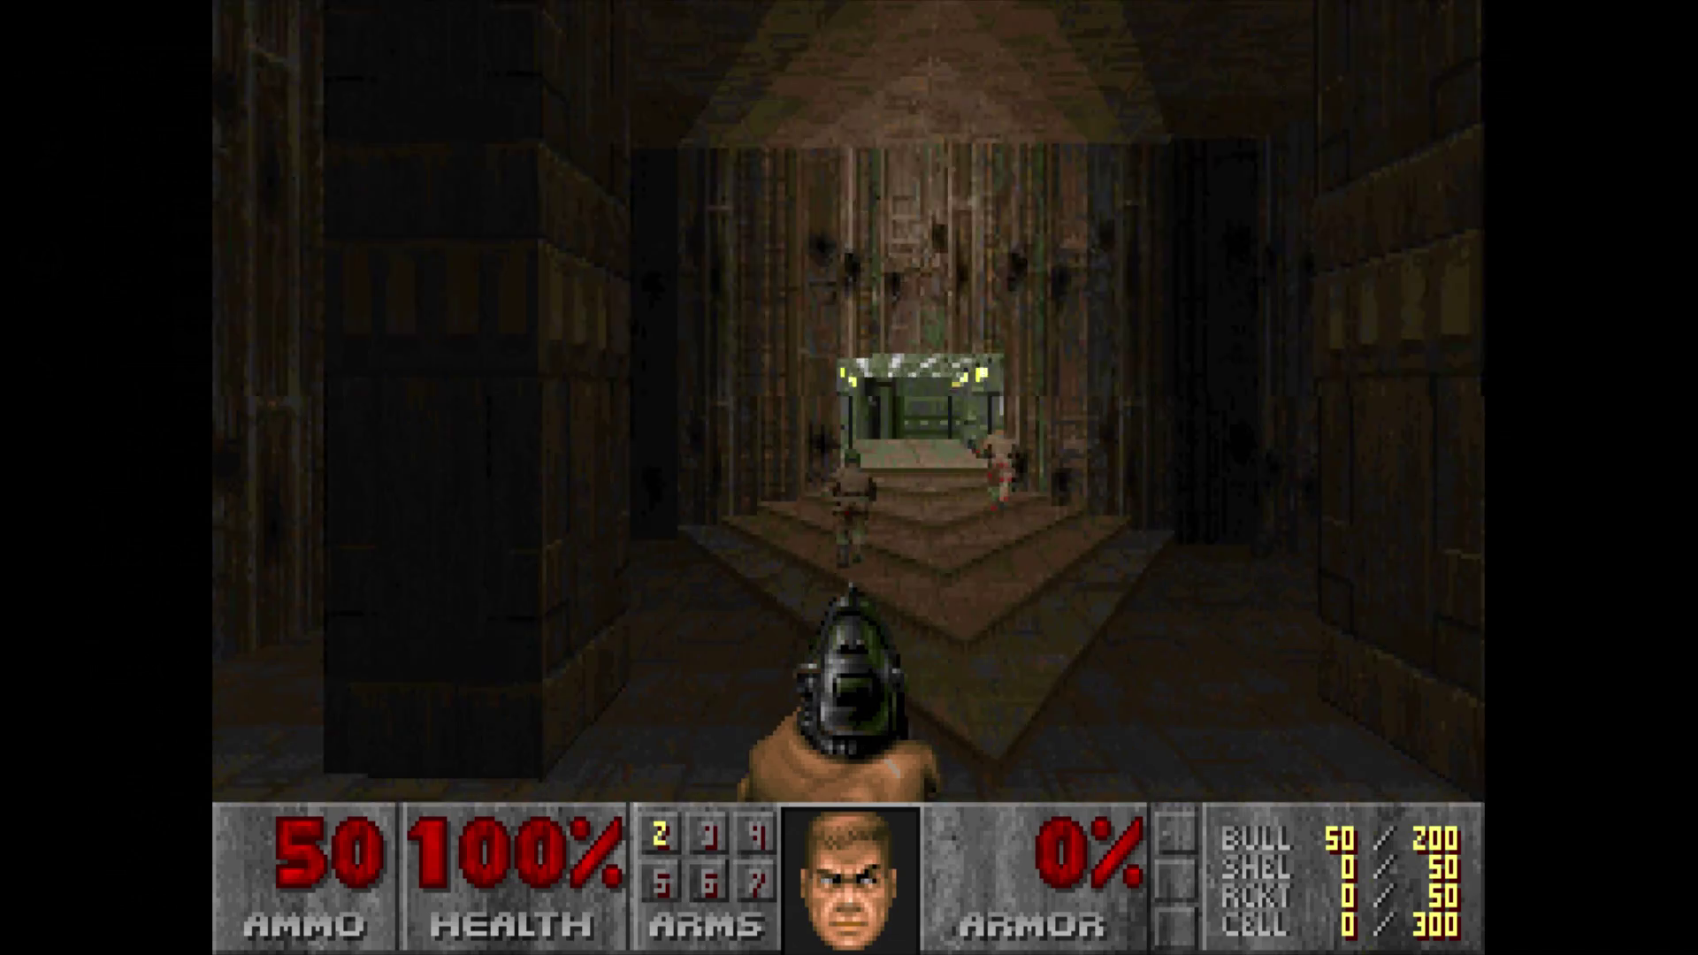
key("Left")
key("Up")
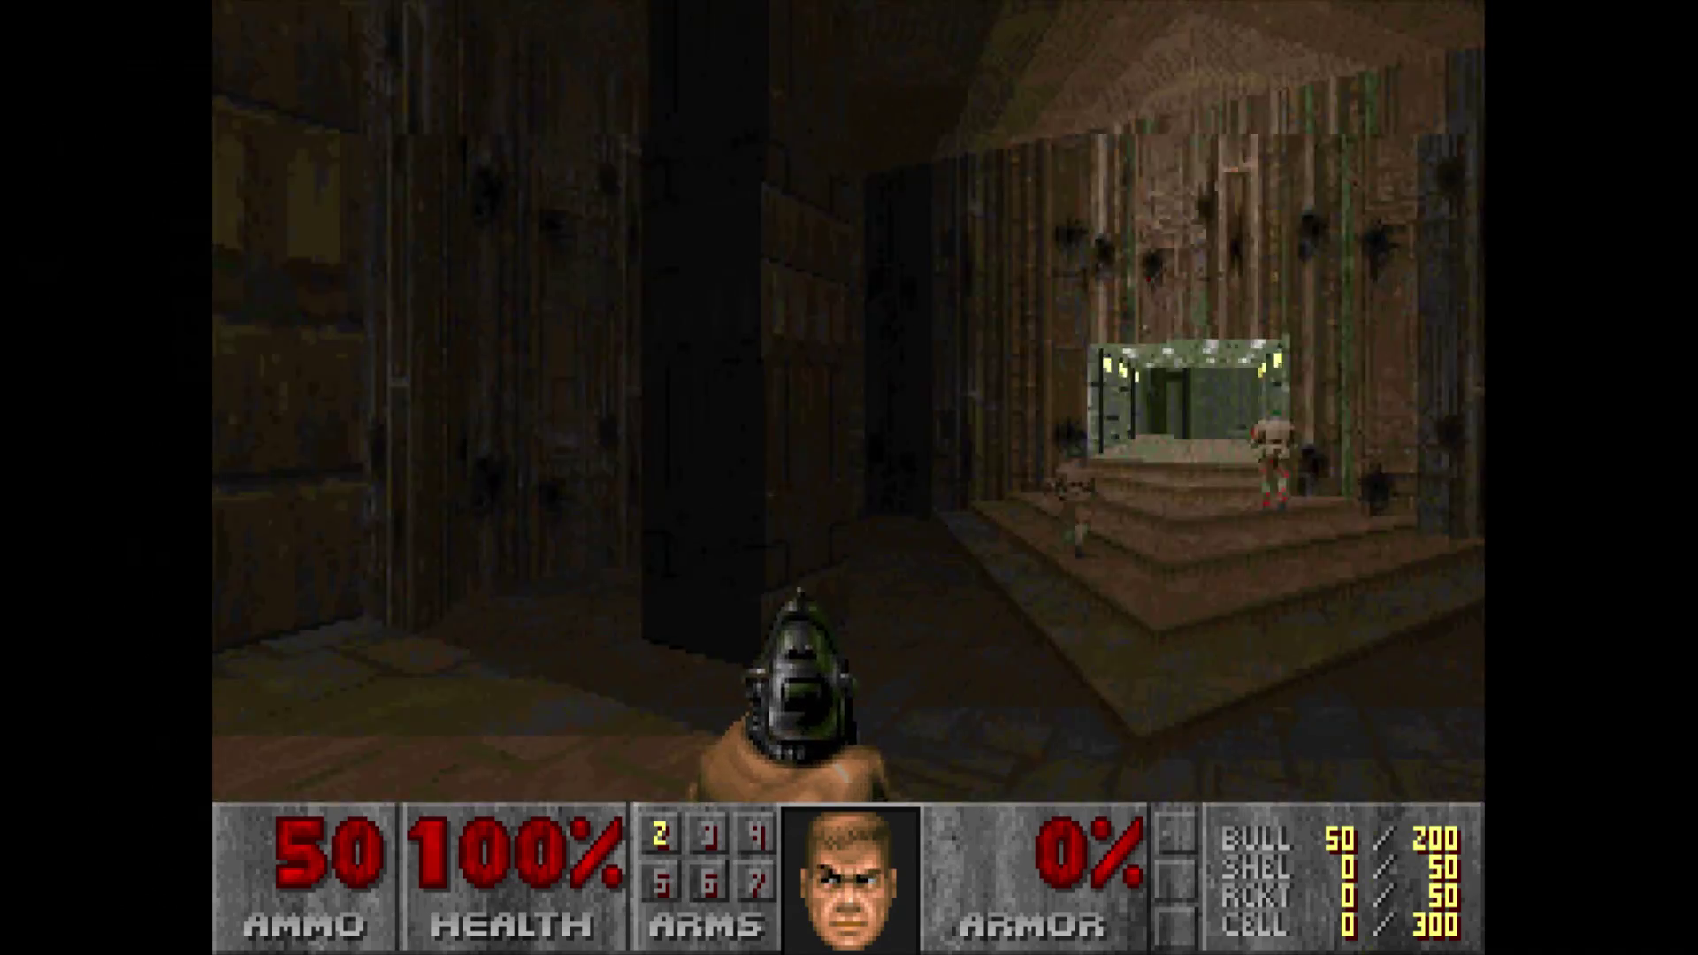
key("Right")
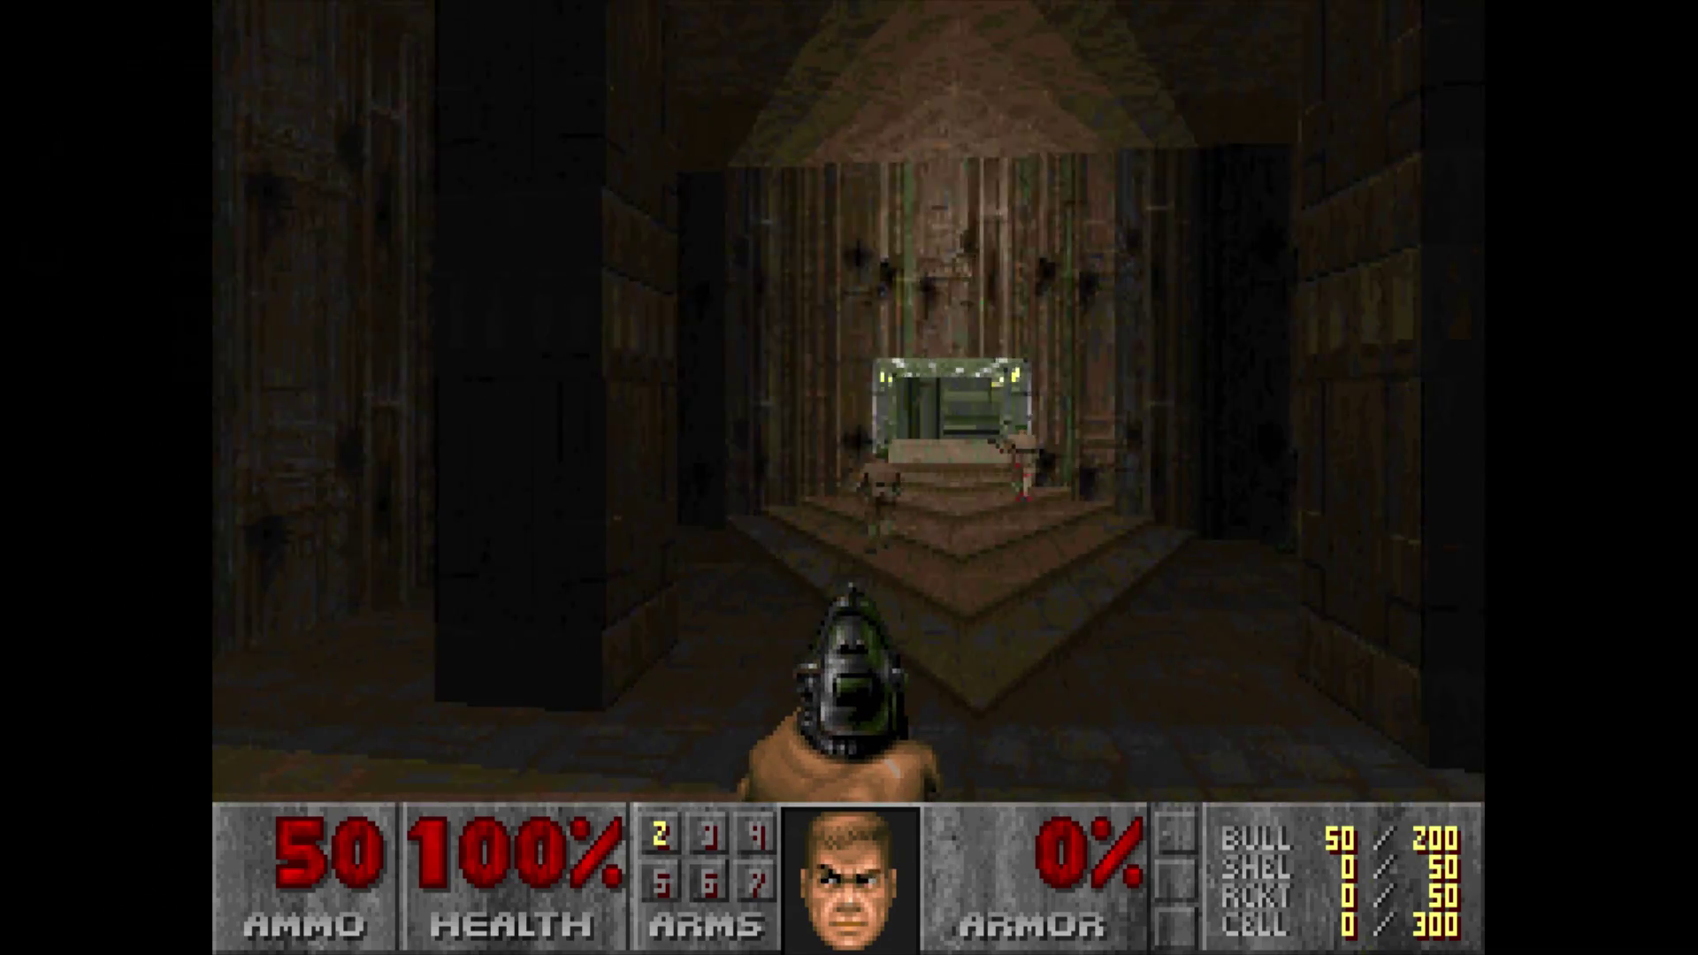
key("Escape")
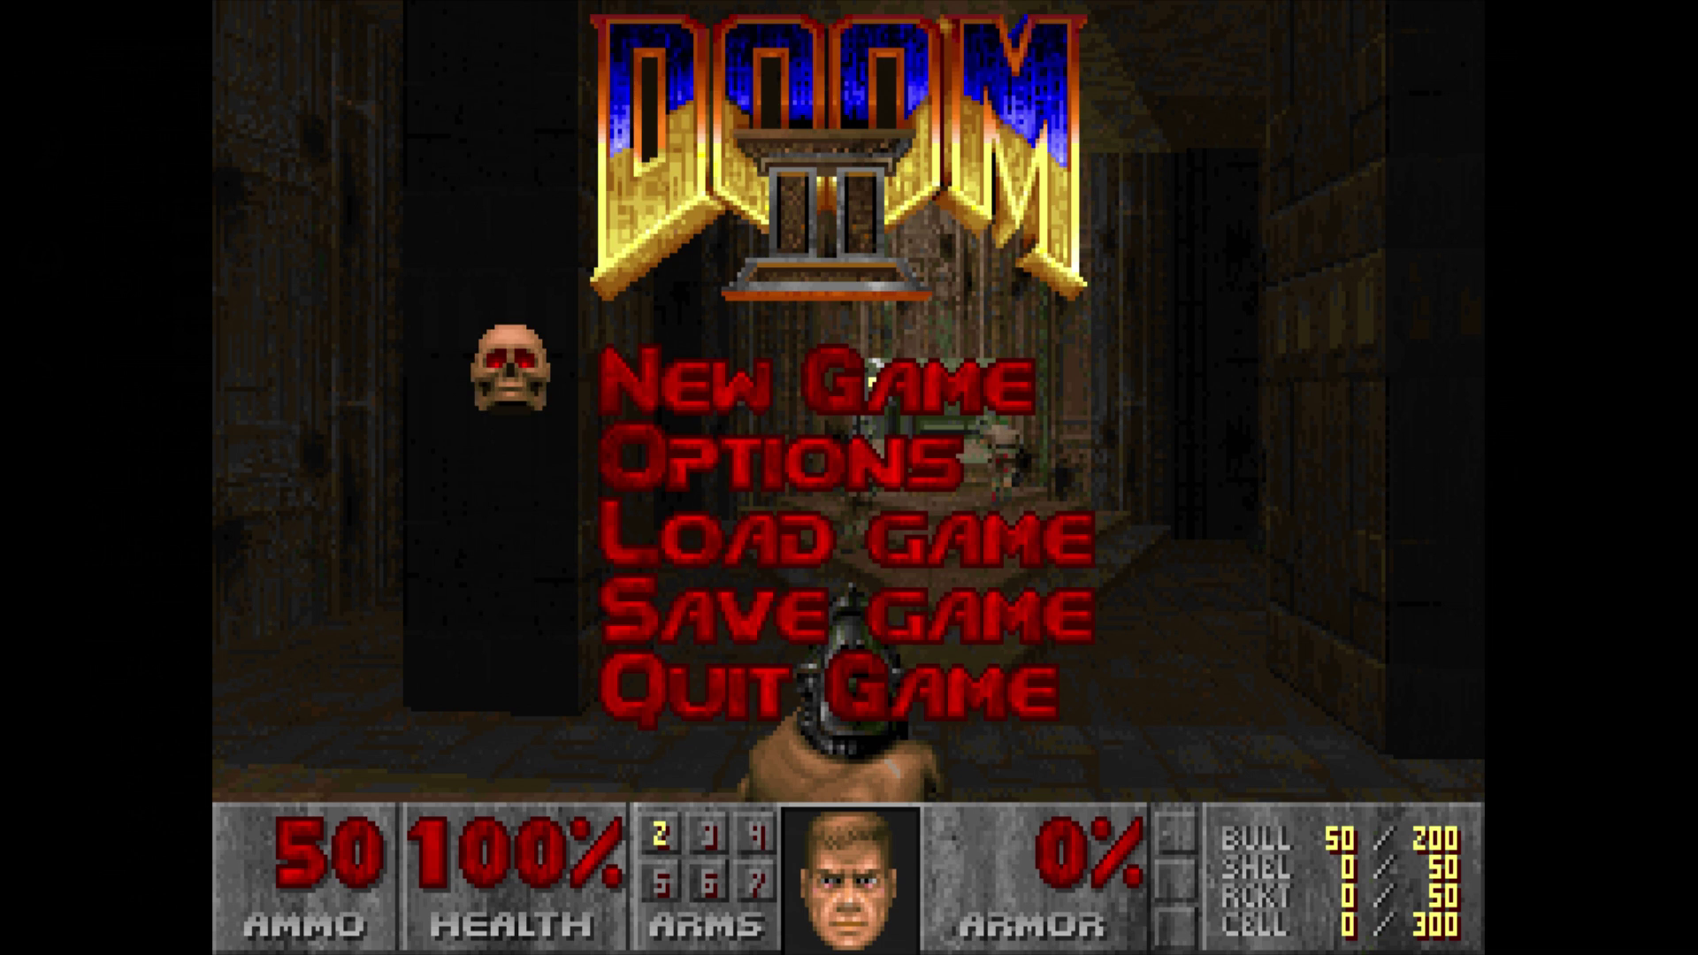
key("Up")
key("Return")
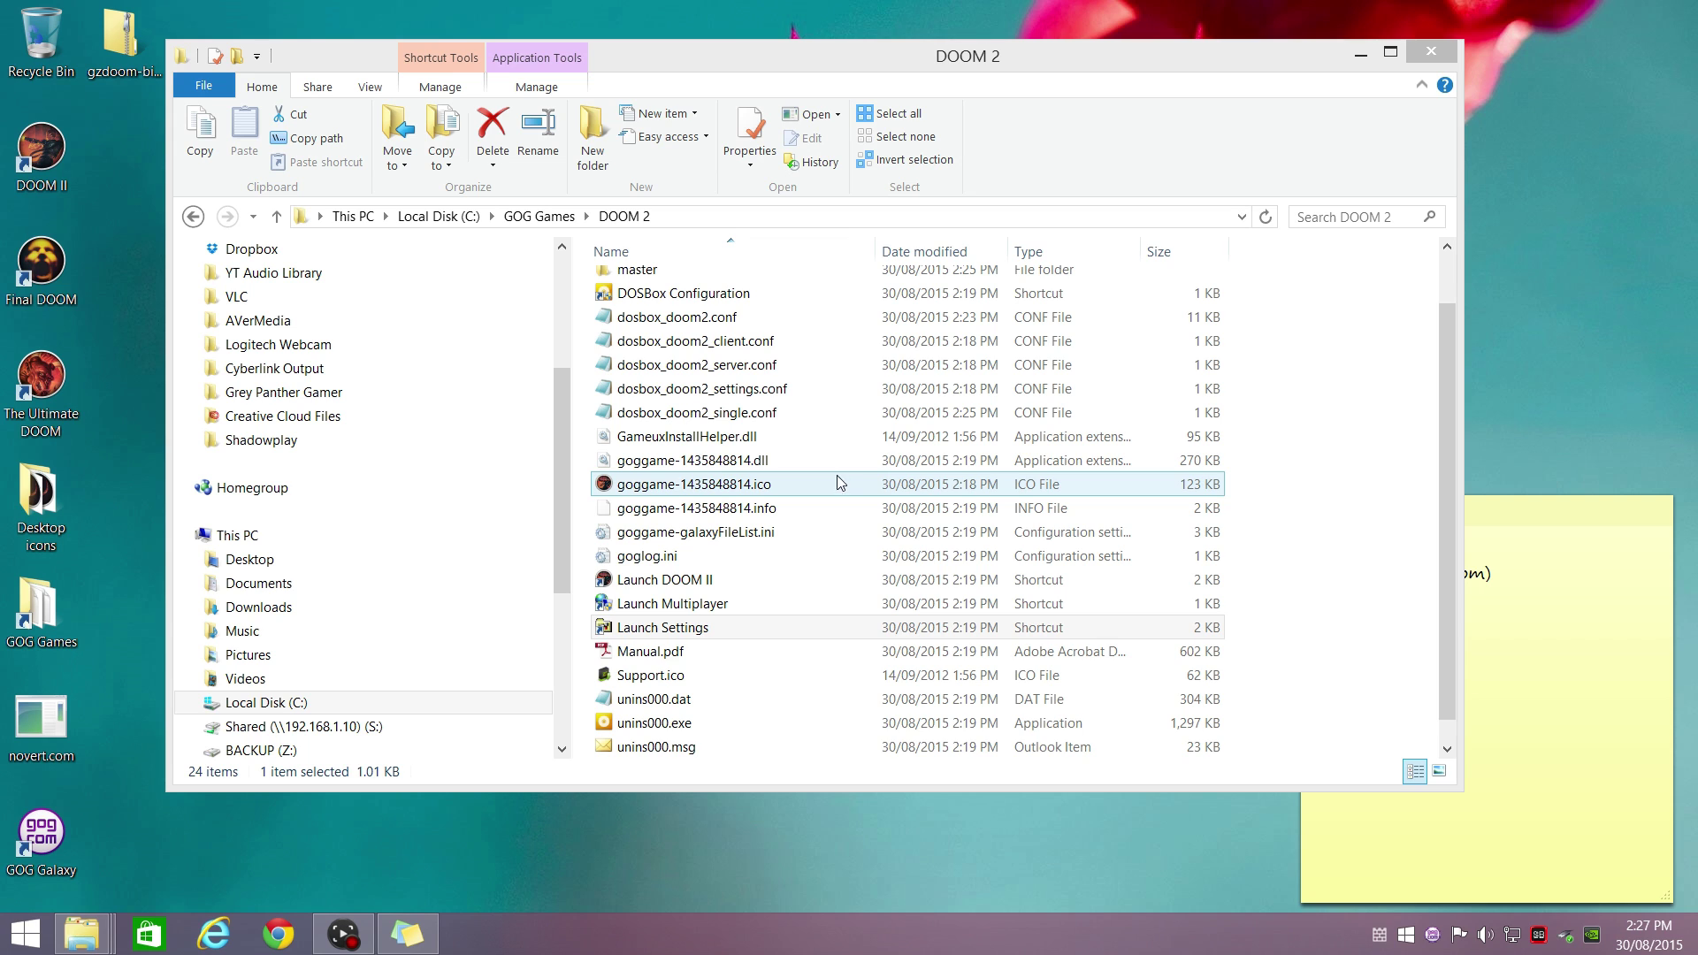
- Run Launch Settings again and assign Move Forward to W in the keyboard configuration
double_click(648, 630)
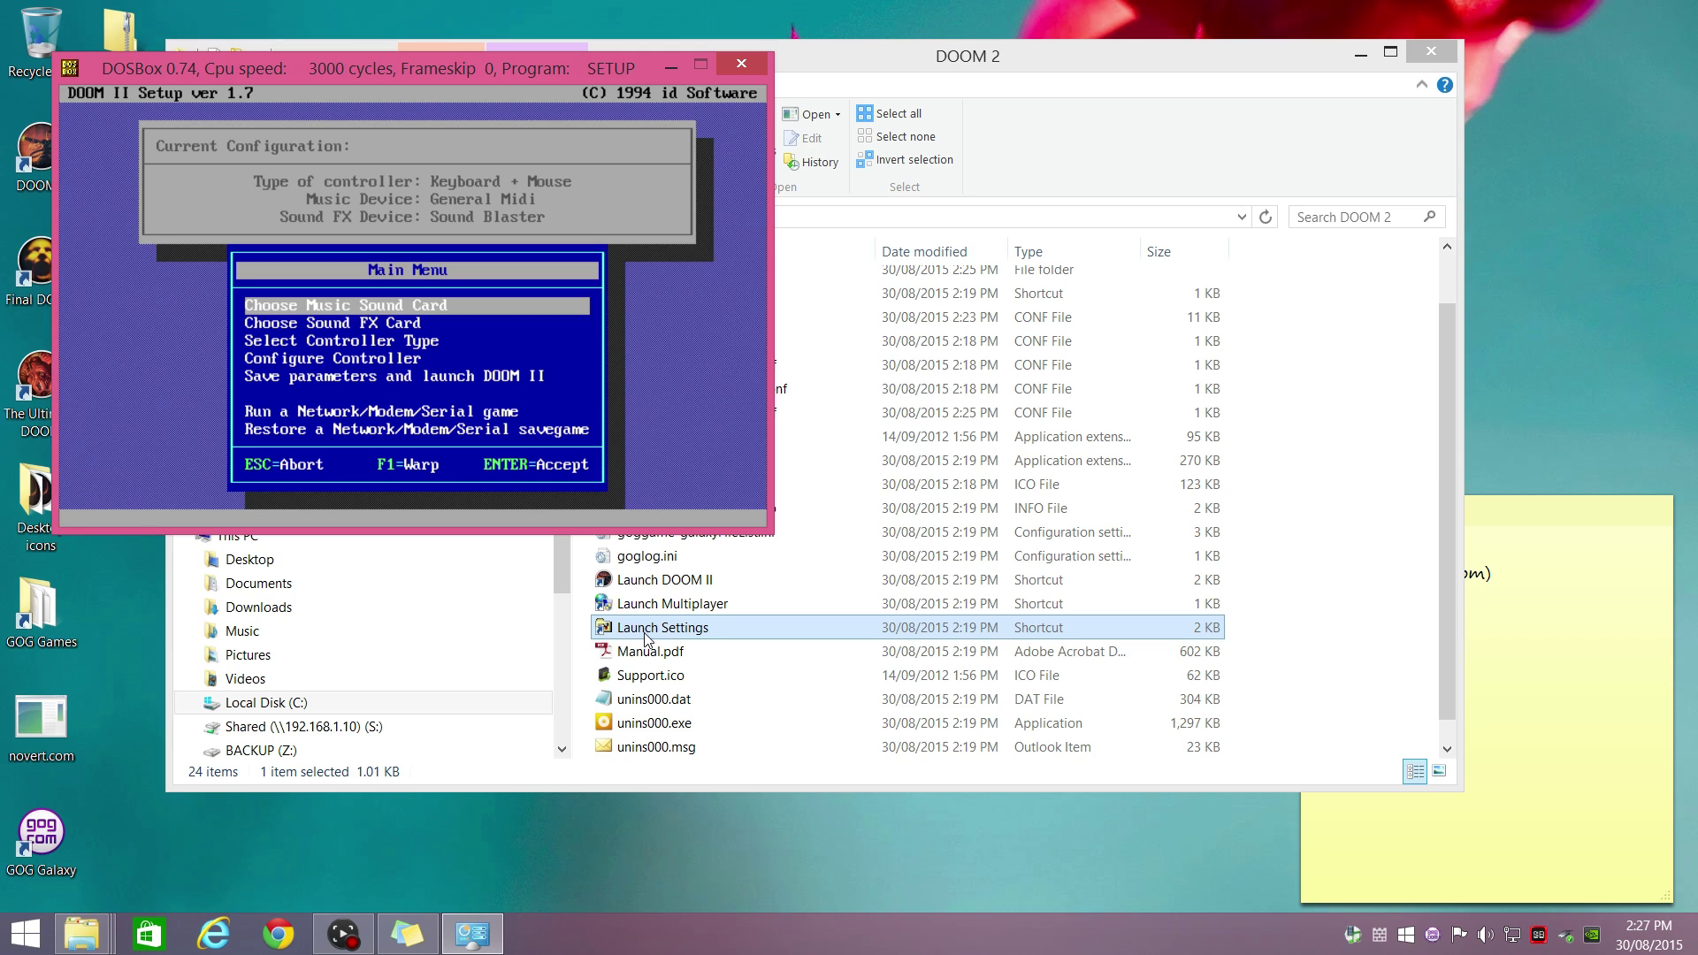
key("Down")
key("Down")
key("Down")
key("Return")
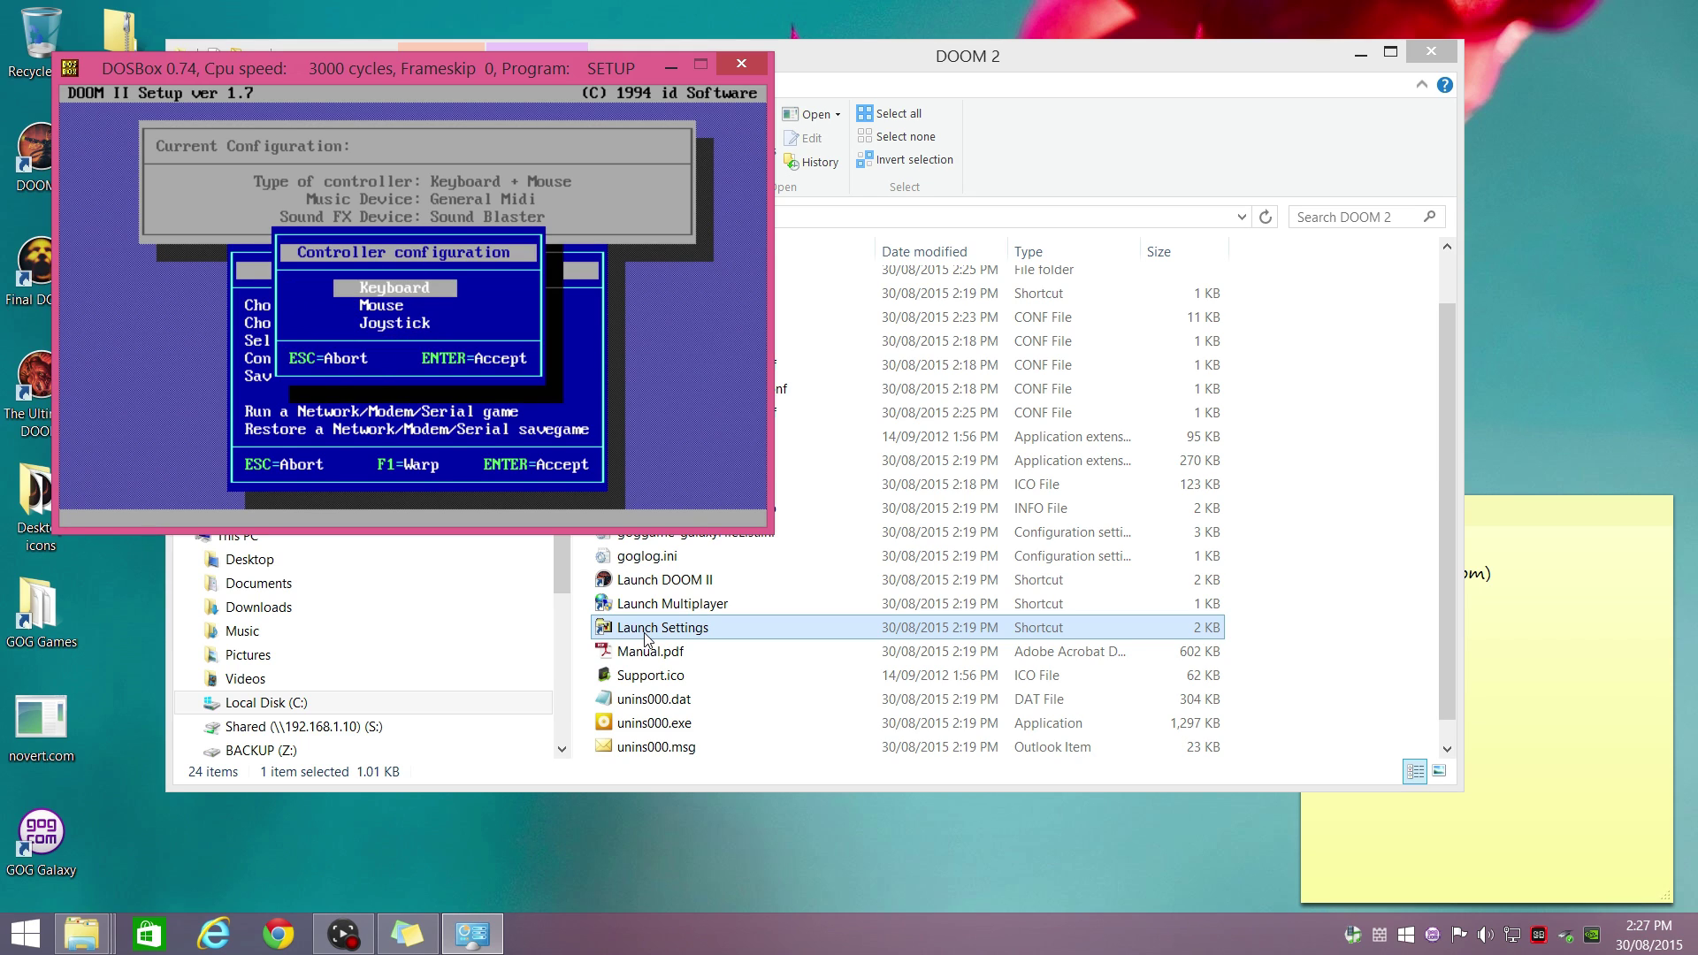
key("Return")
key("Down")
key("Down")
key("Down")
key("Down")
key("Return")
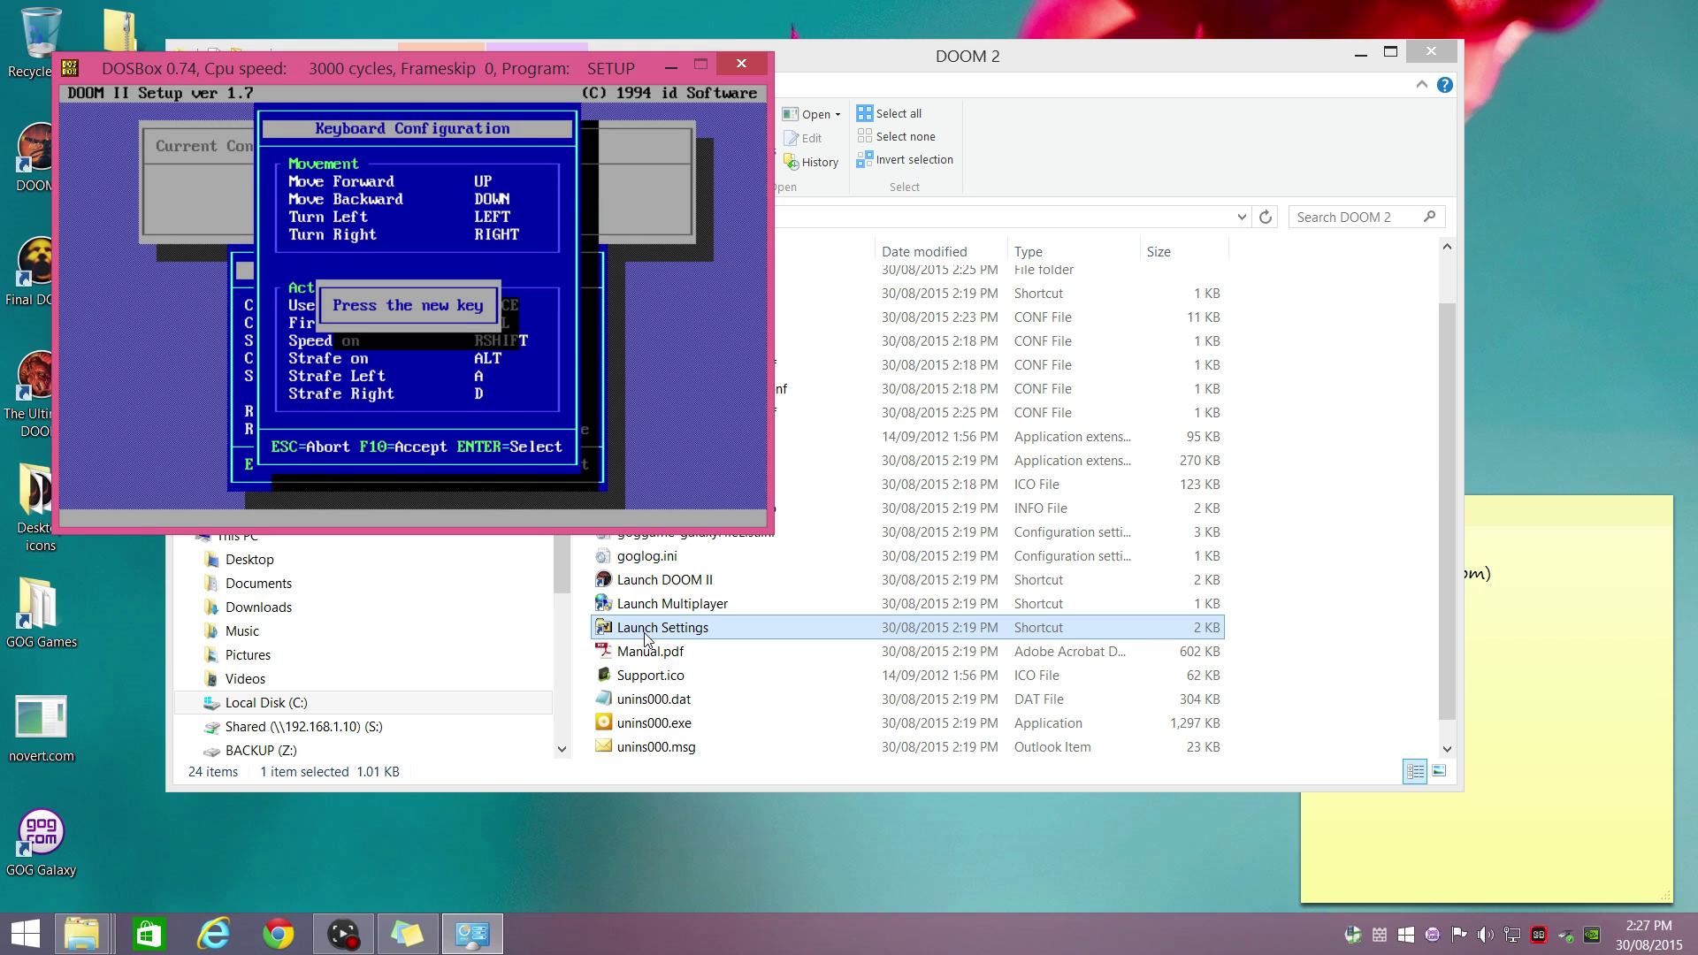
key("w")
- Assign Move Backward to S, accept the key bindings, and quit the setup with the settings saved
key("Down")
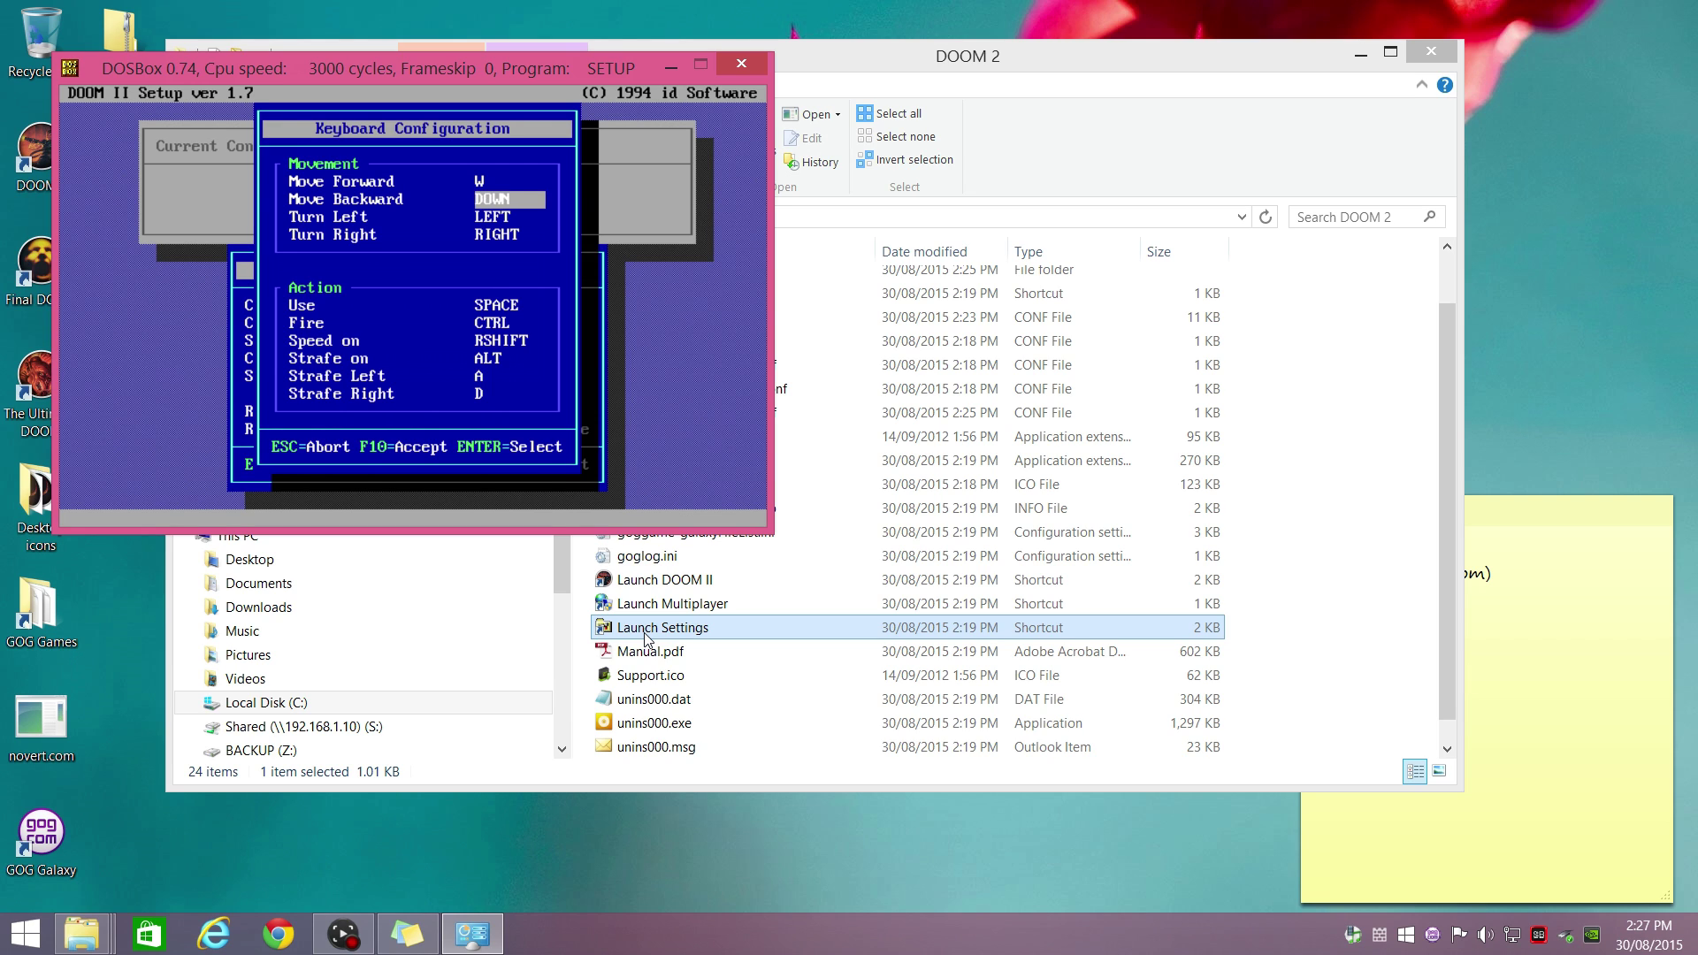
key("Return")
key("s")
key("F10")
key("Escape")
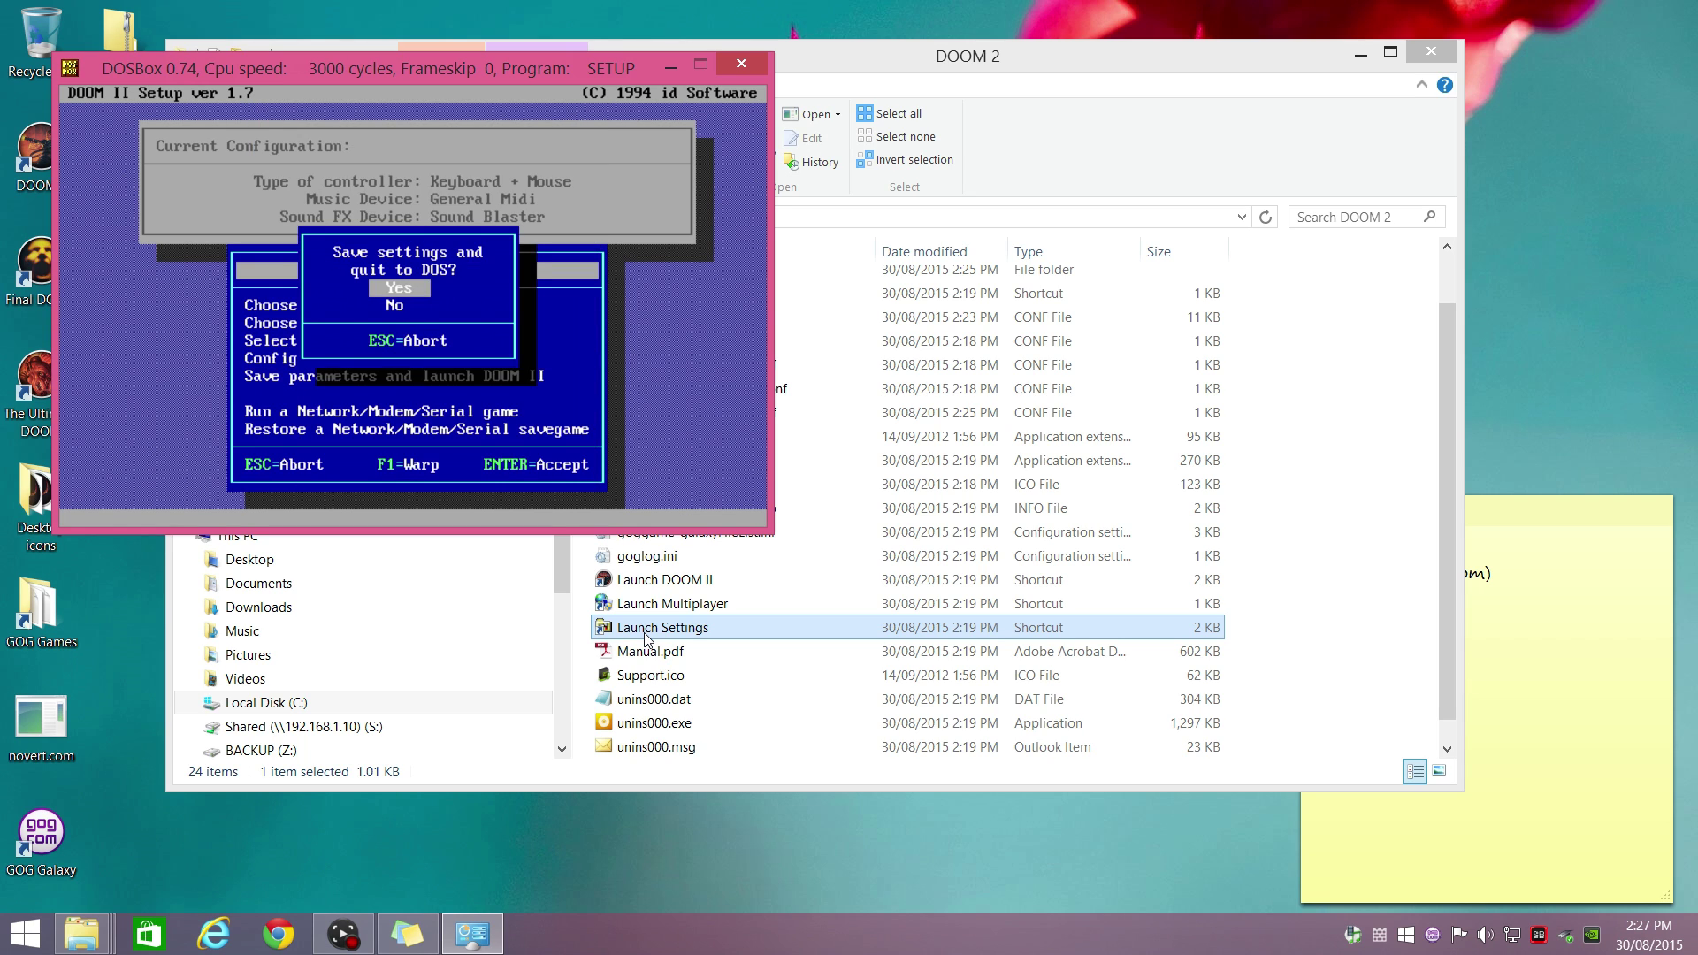
key("Return")
- Launch DOOM II, start a new game, and test the controls by shooting the enemies on the first level's steps
left_click(21, 159)
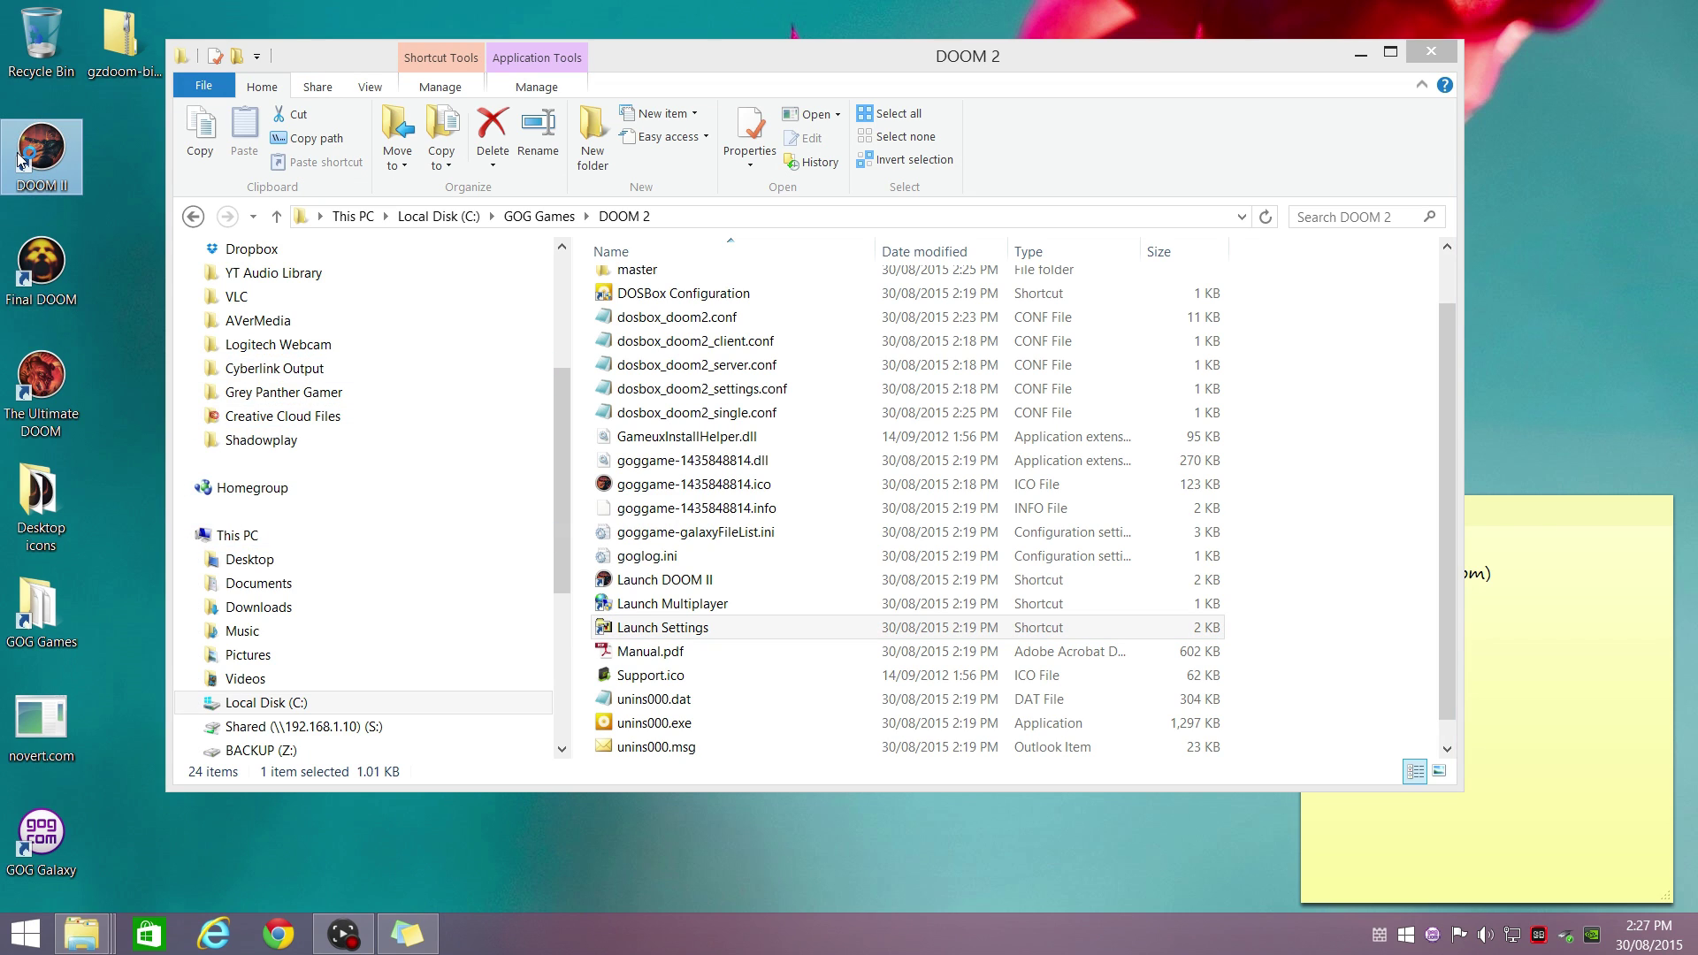
double_click(21, 159)
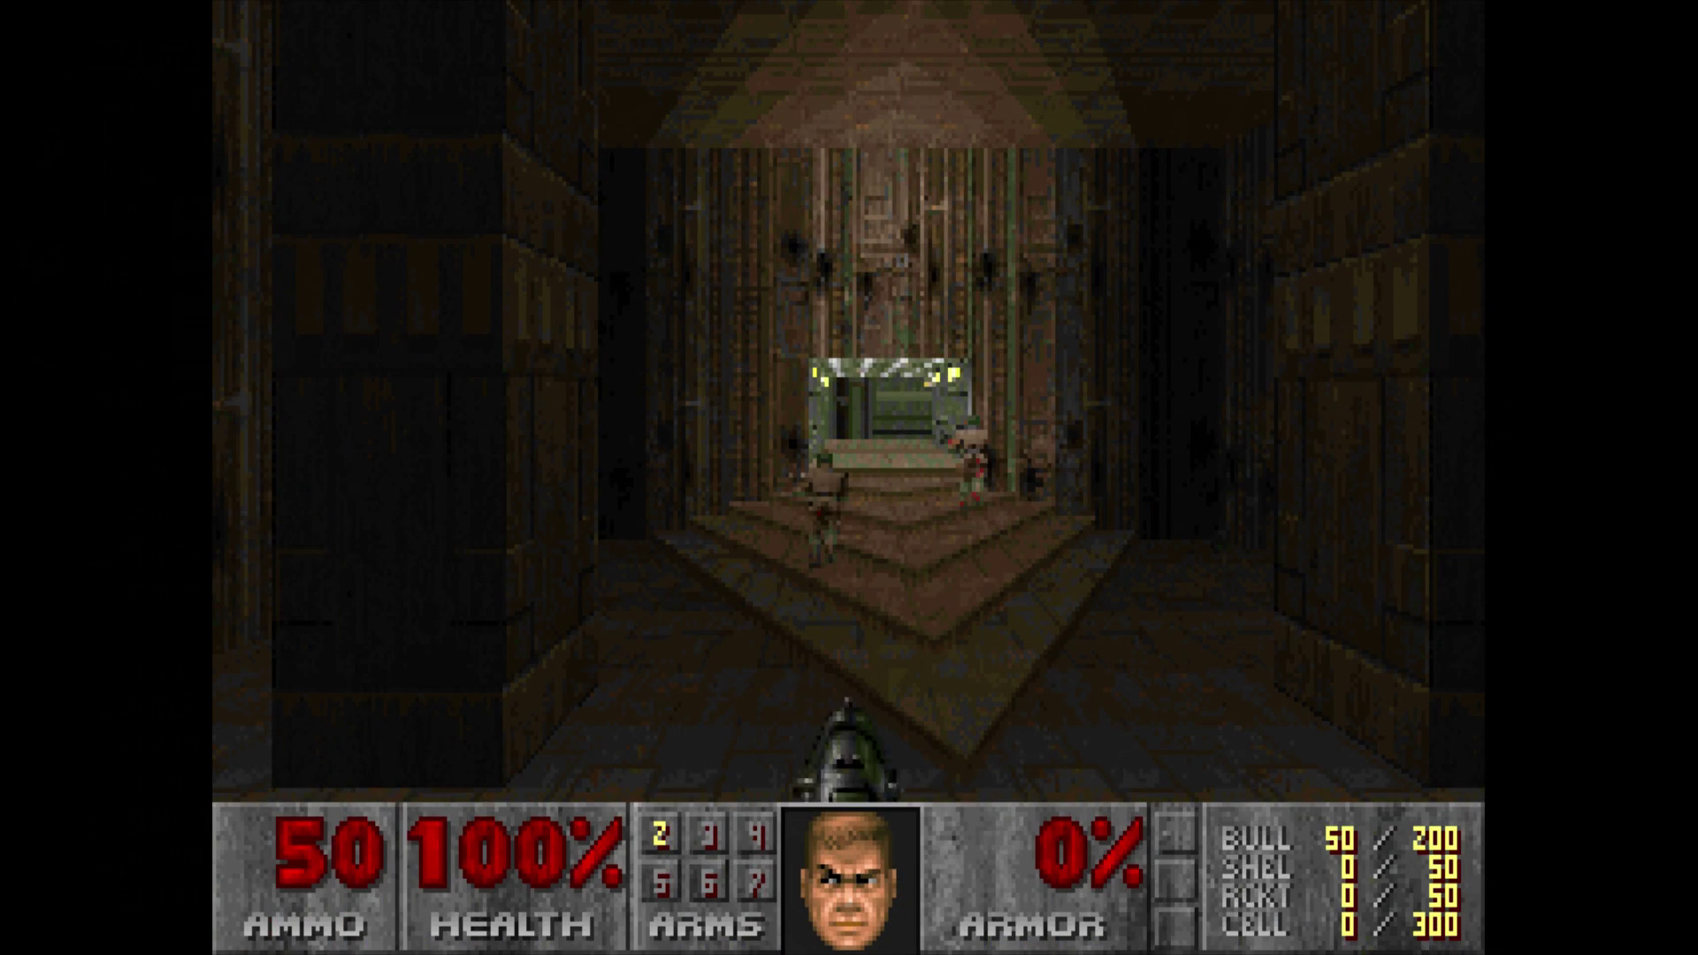
key("Up")
key("ctrl")
key("ctrl")
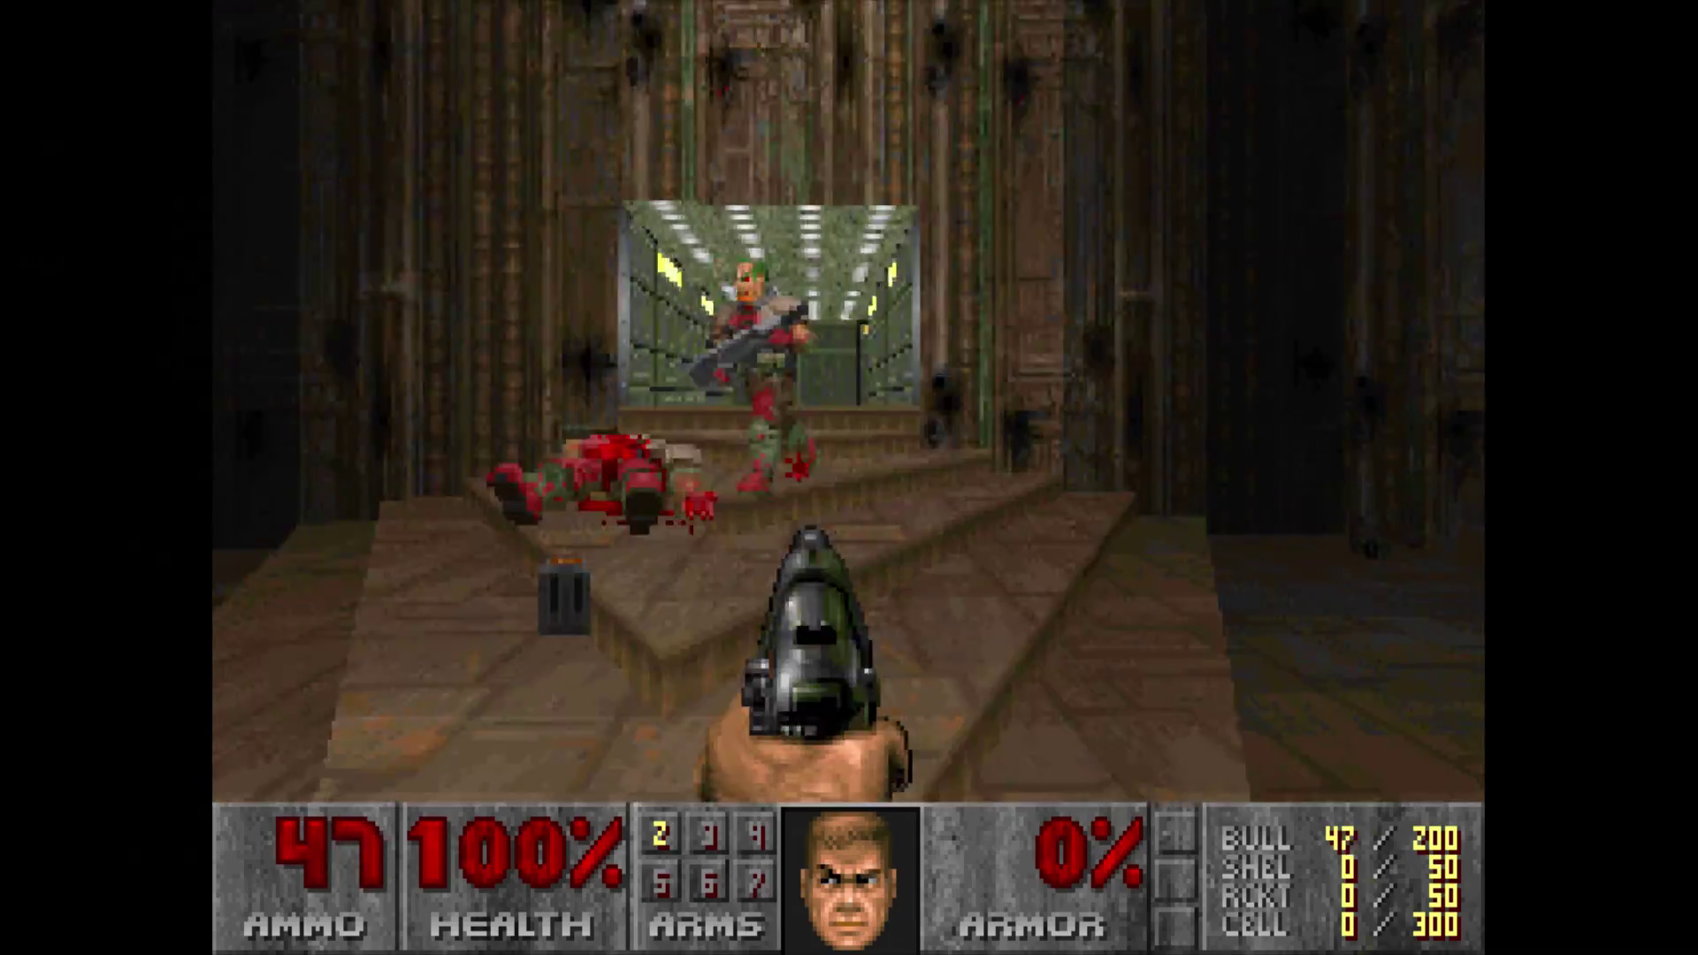
key("Right")
key("ctrl")
key("Left")
key("Up")
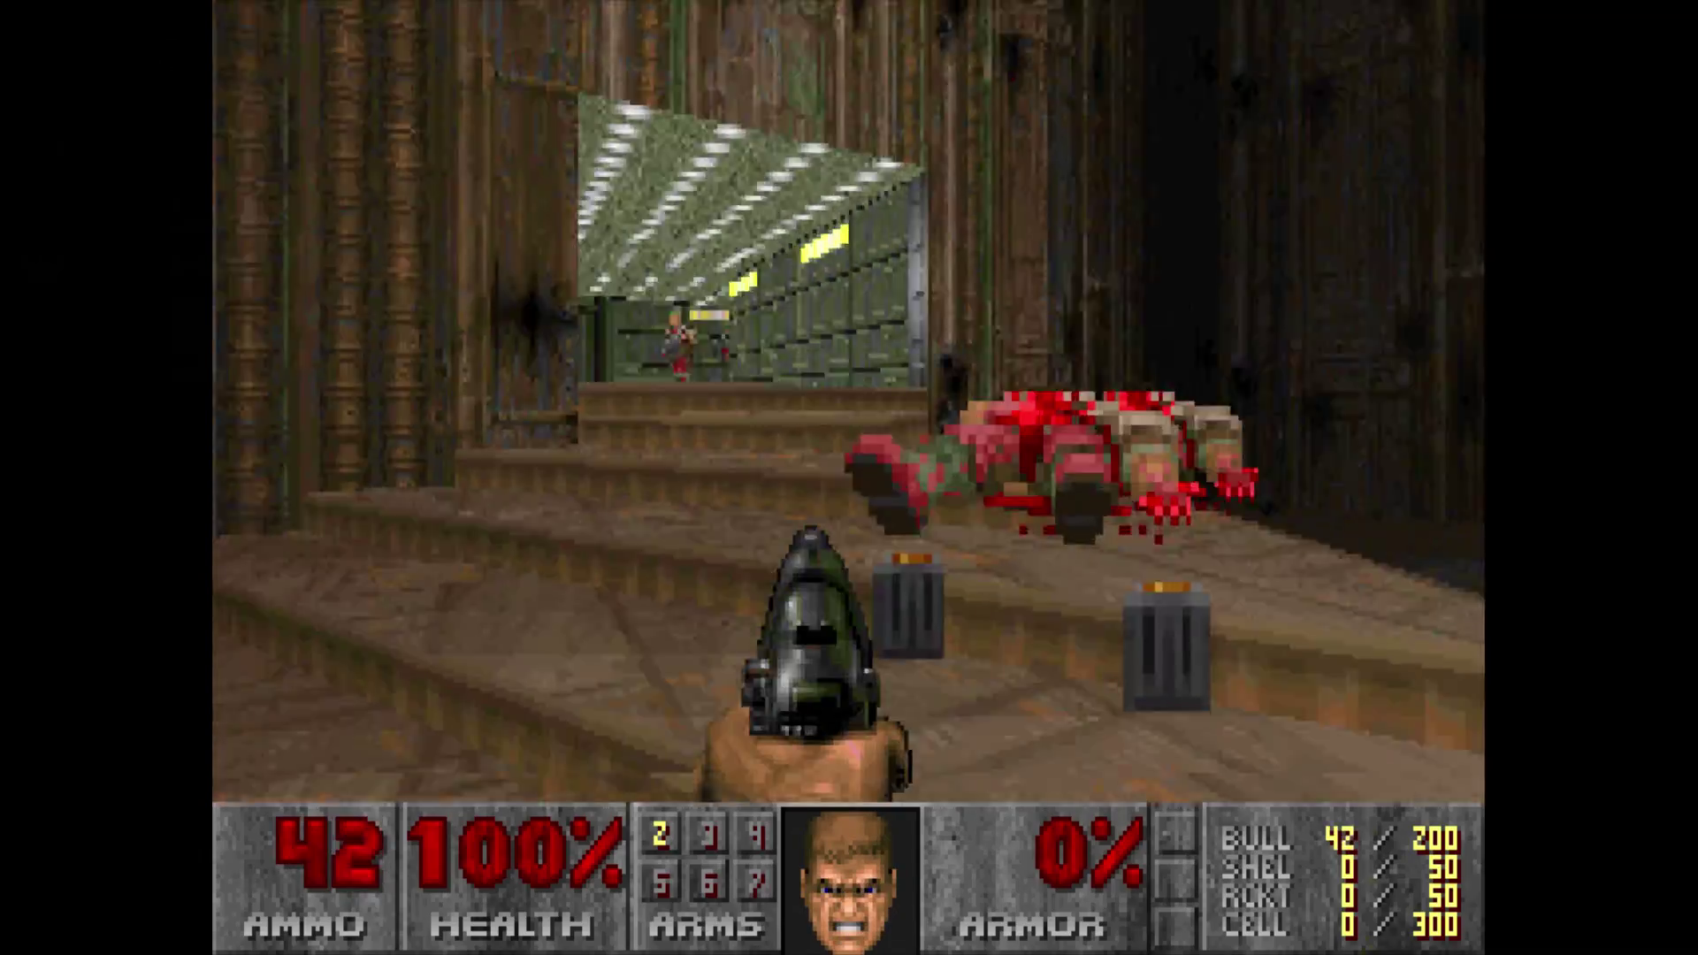
- Advance into the lit green corridor and shoot the enemies there to test movement and firing
key("Right")
key("Up")
key("ctrl")
key("ctrl")
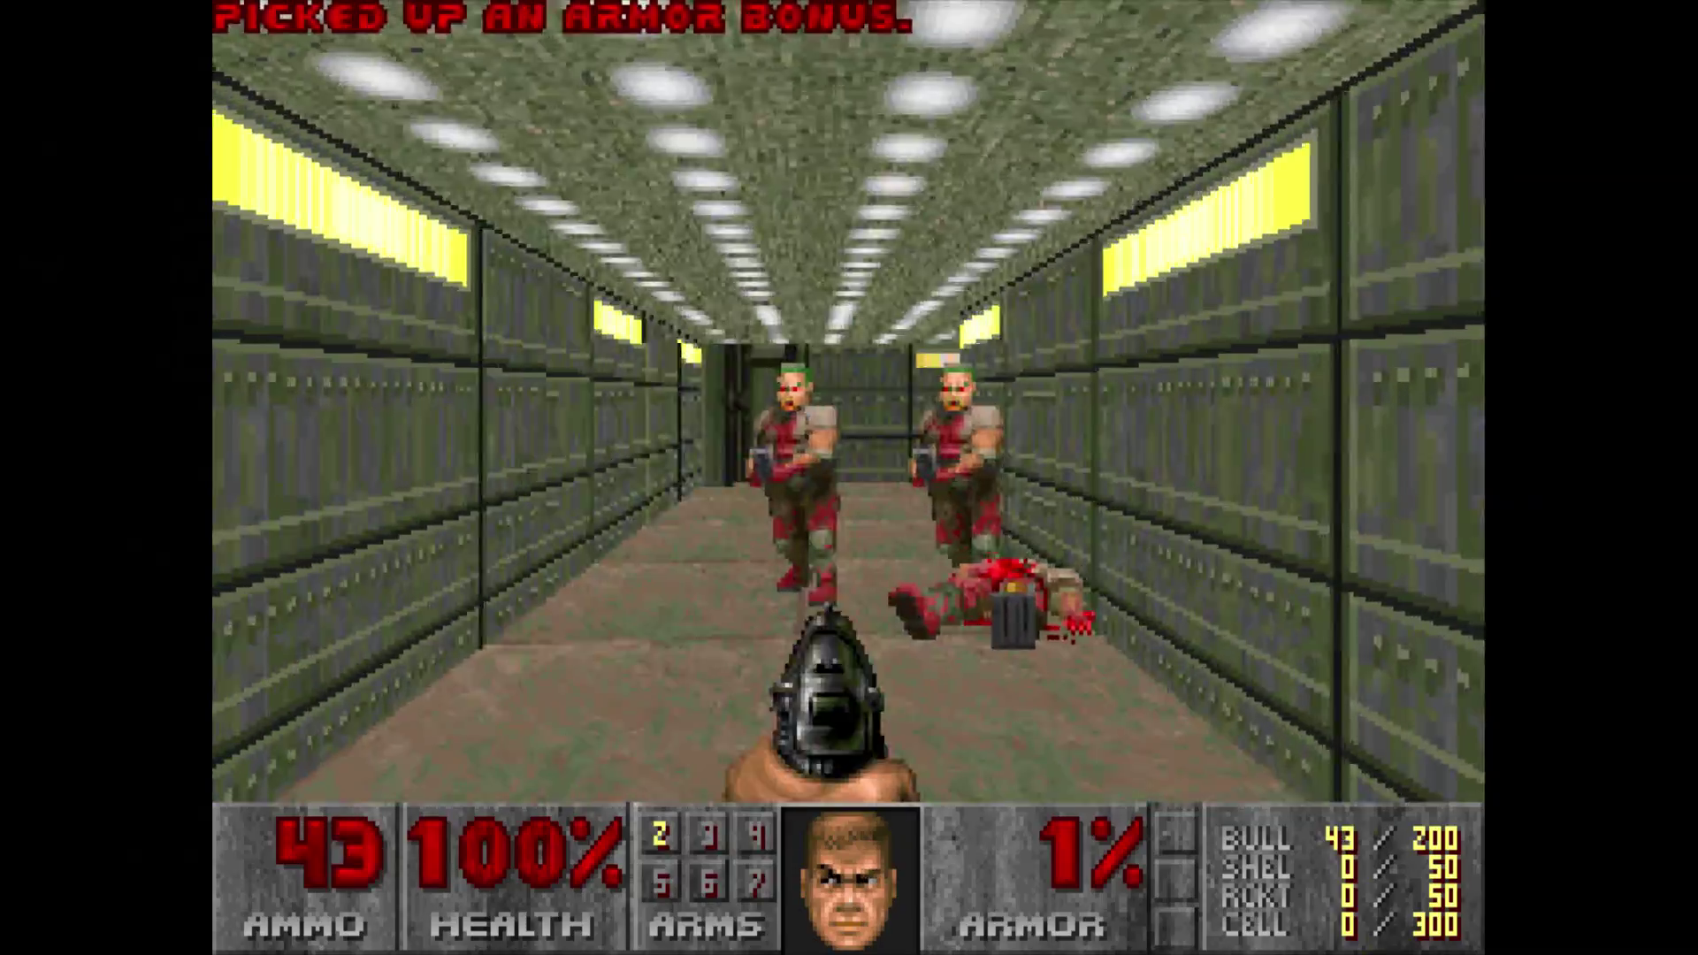
key("Down")
key("Up")
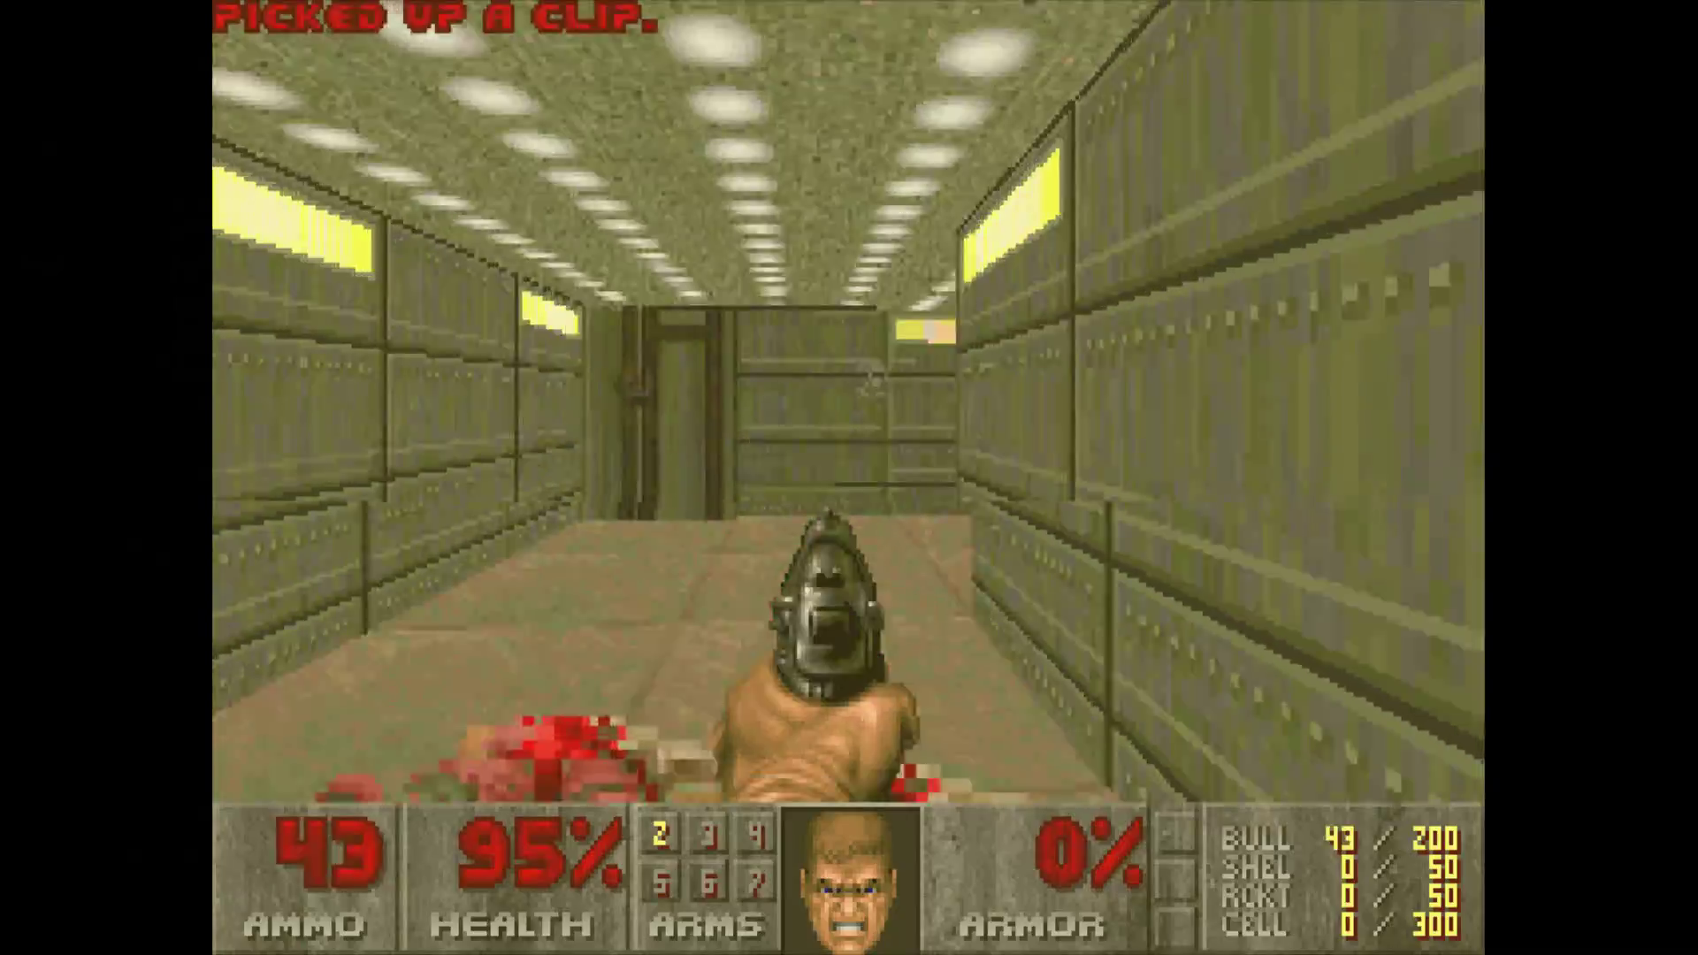
- Turn around, move back towards the dark starting room, and quit the game
key("Right")
key("Up")
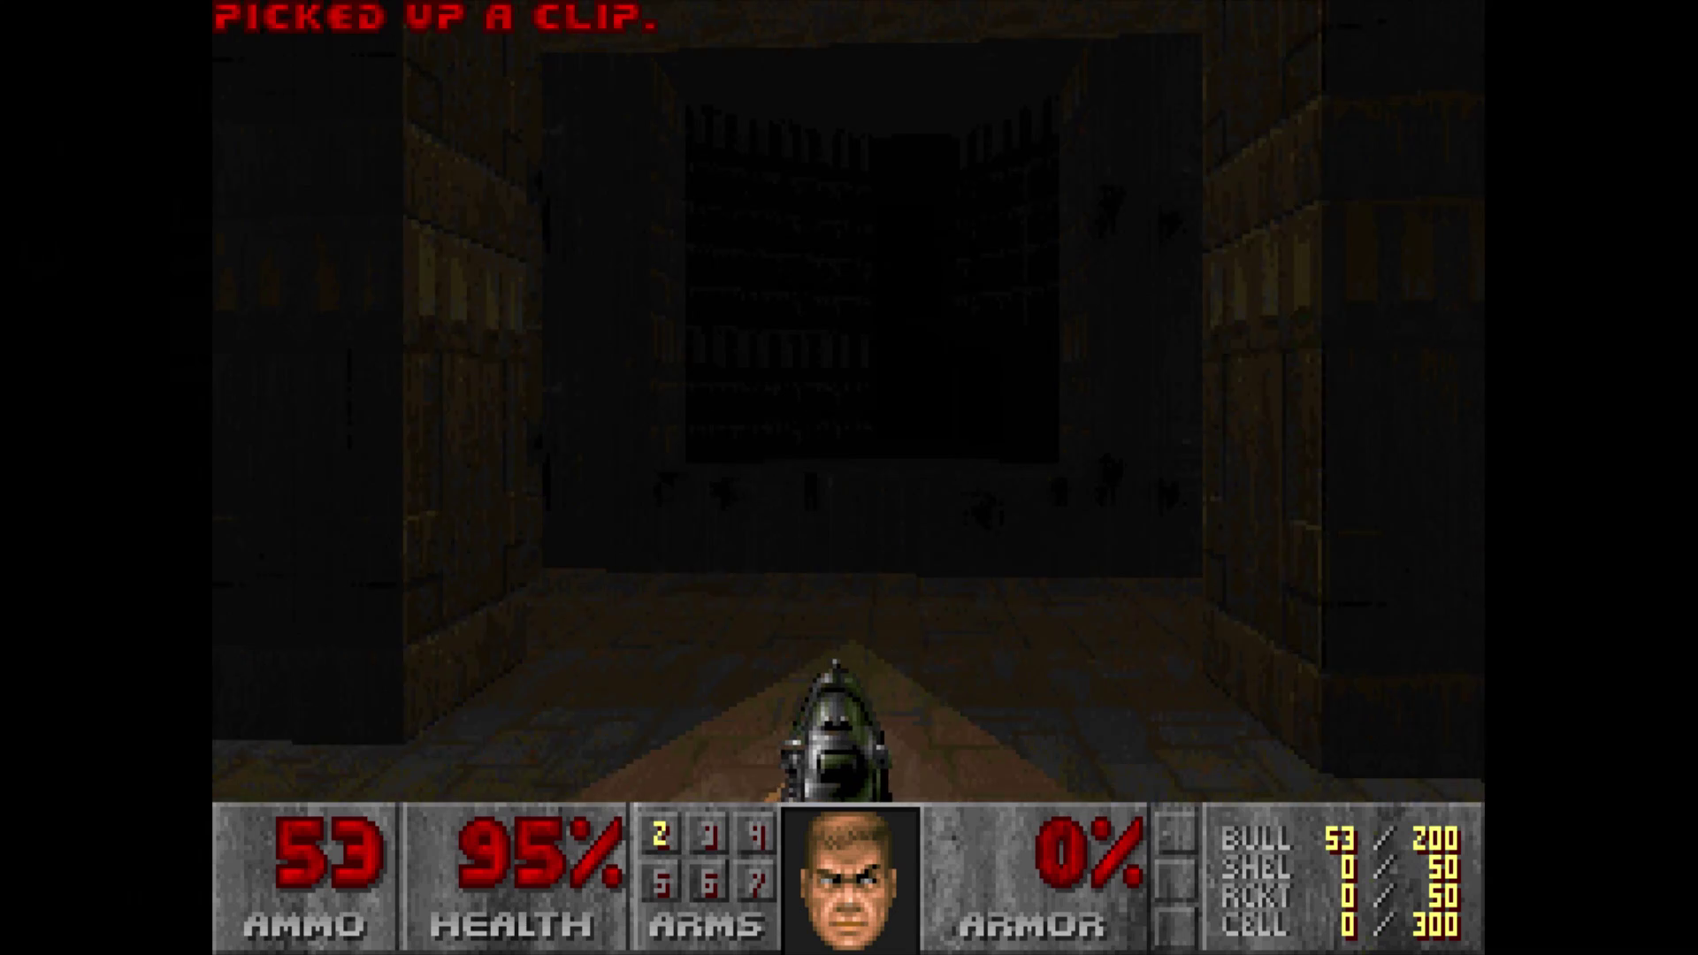
key("Left")
key("Escape")
key("Up")
key("Return")
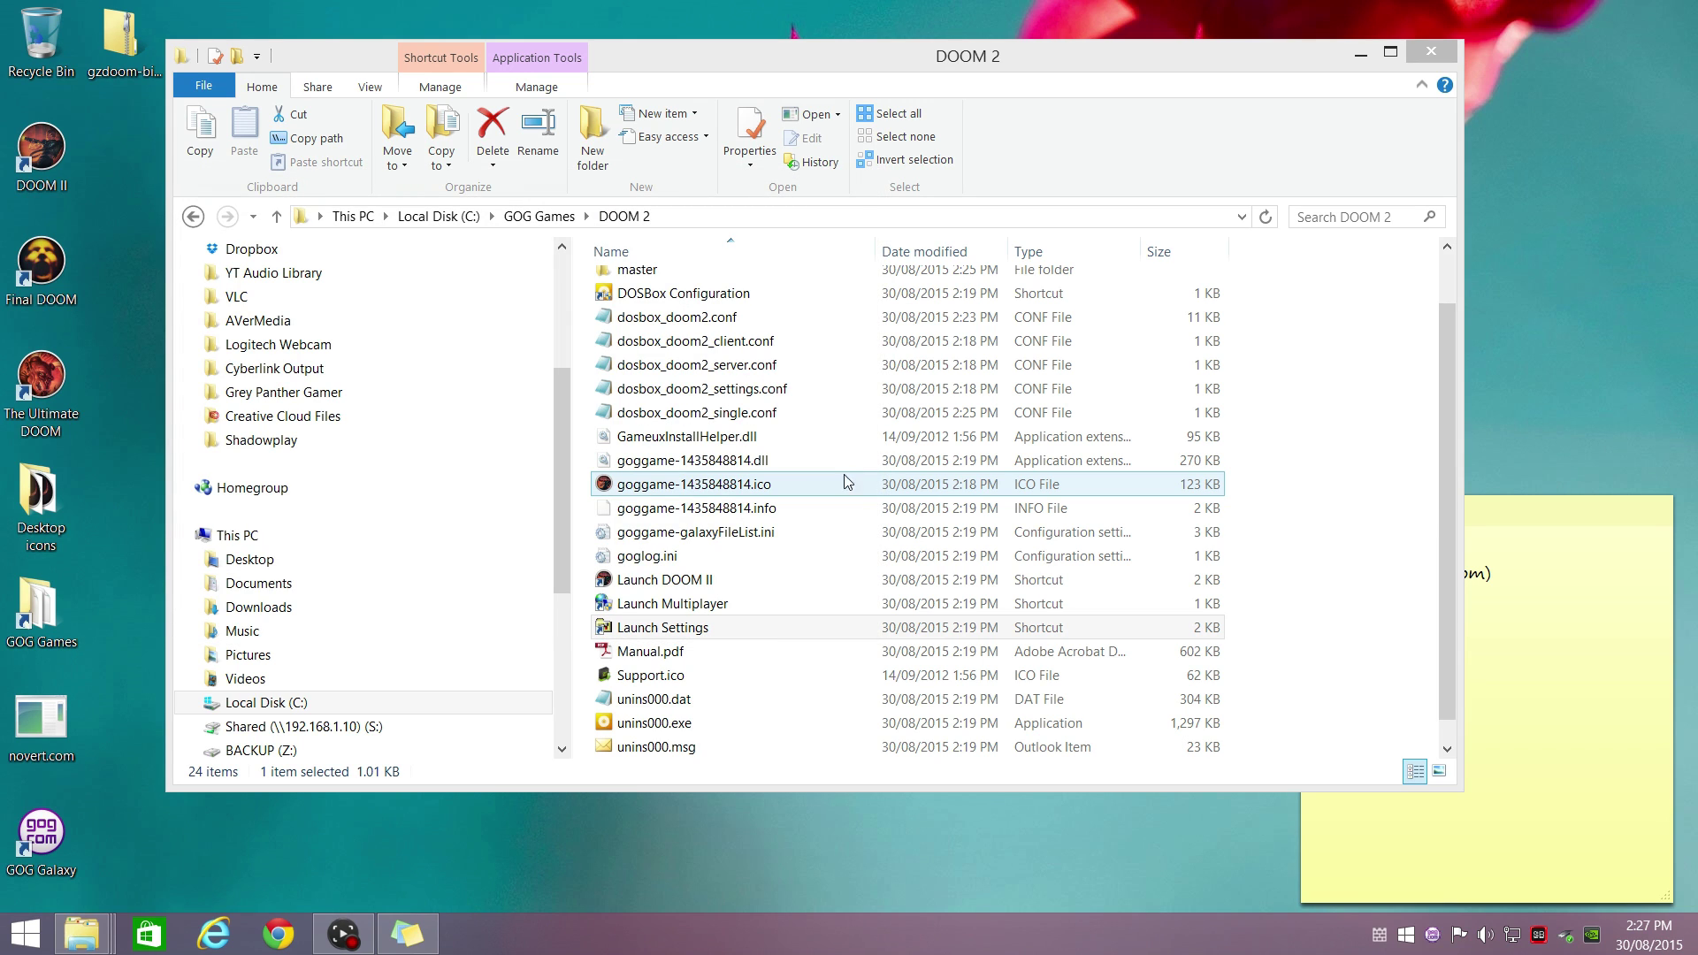
- Go up to the GOG Games folder and select the DOOM, DOOM 2 and Final DOOM folders in turn
left_click(513, 219)
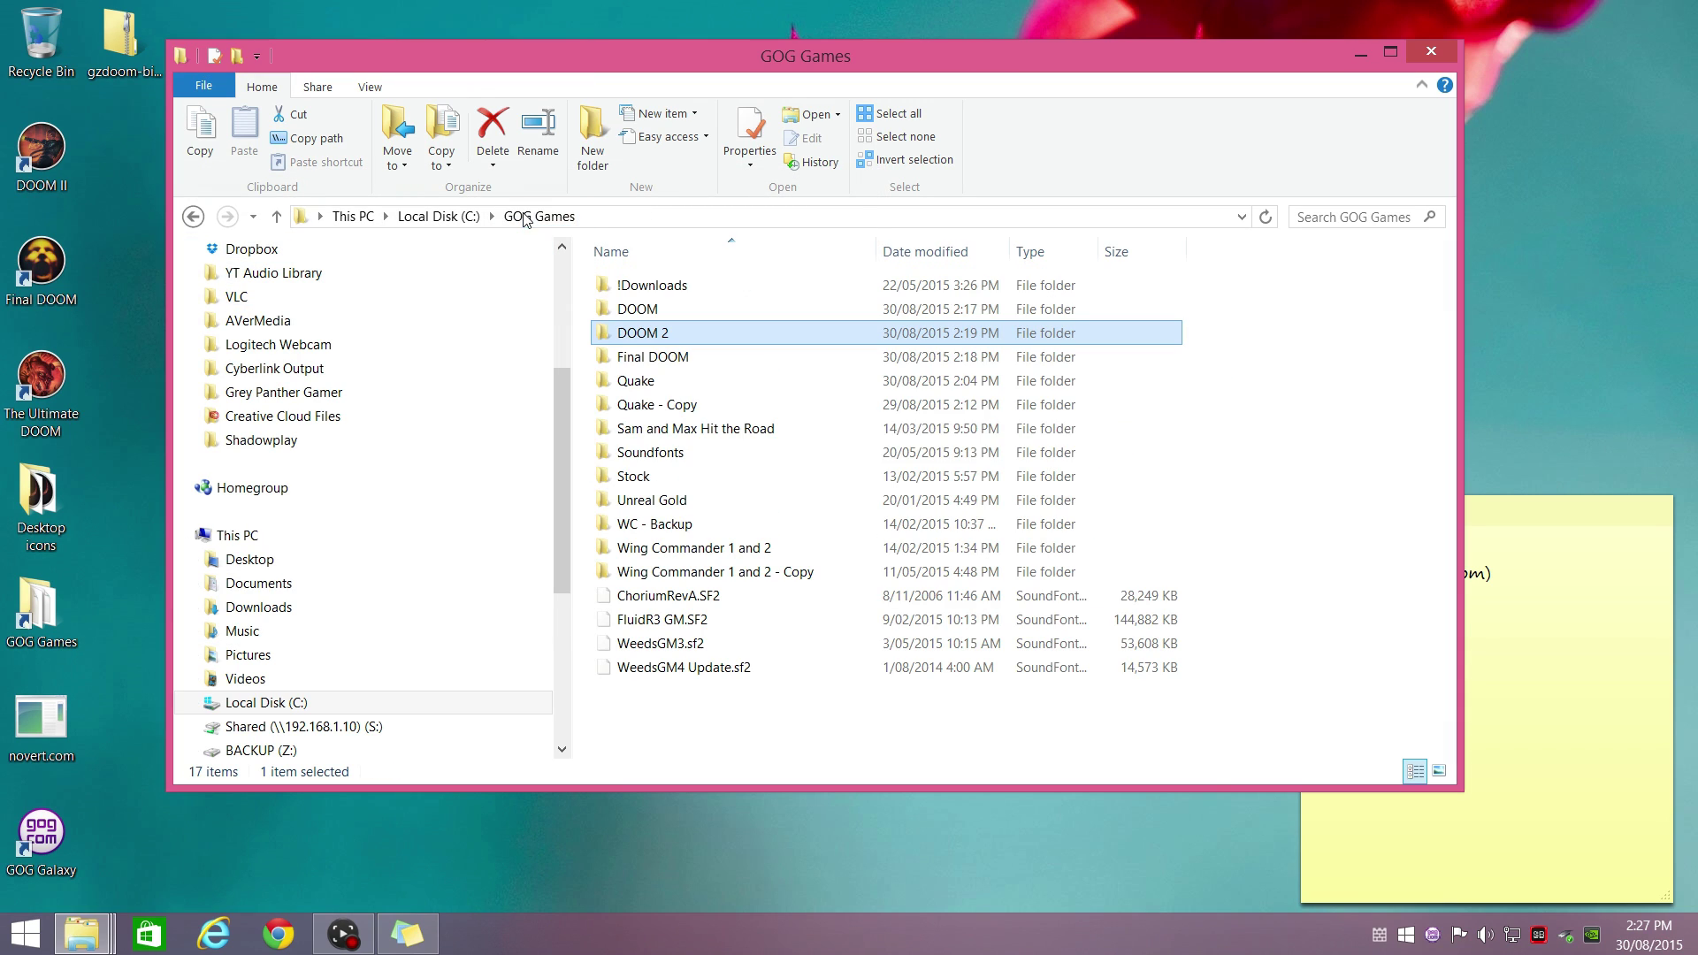
left_click(636, 309)
left_click(635, 333)
left_click(634, 361)
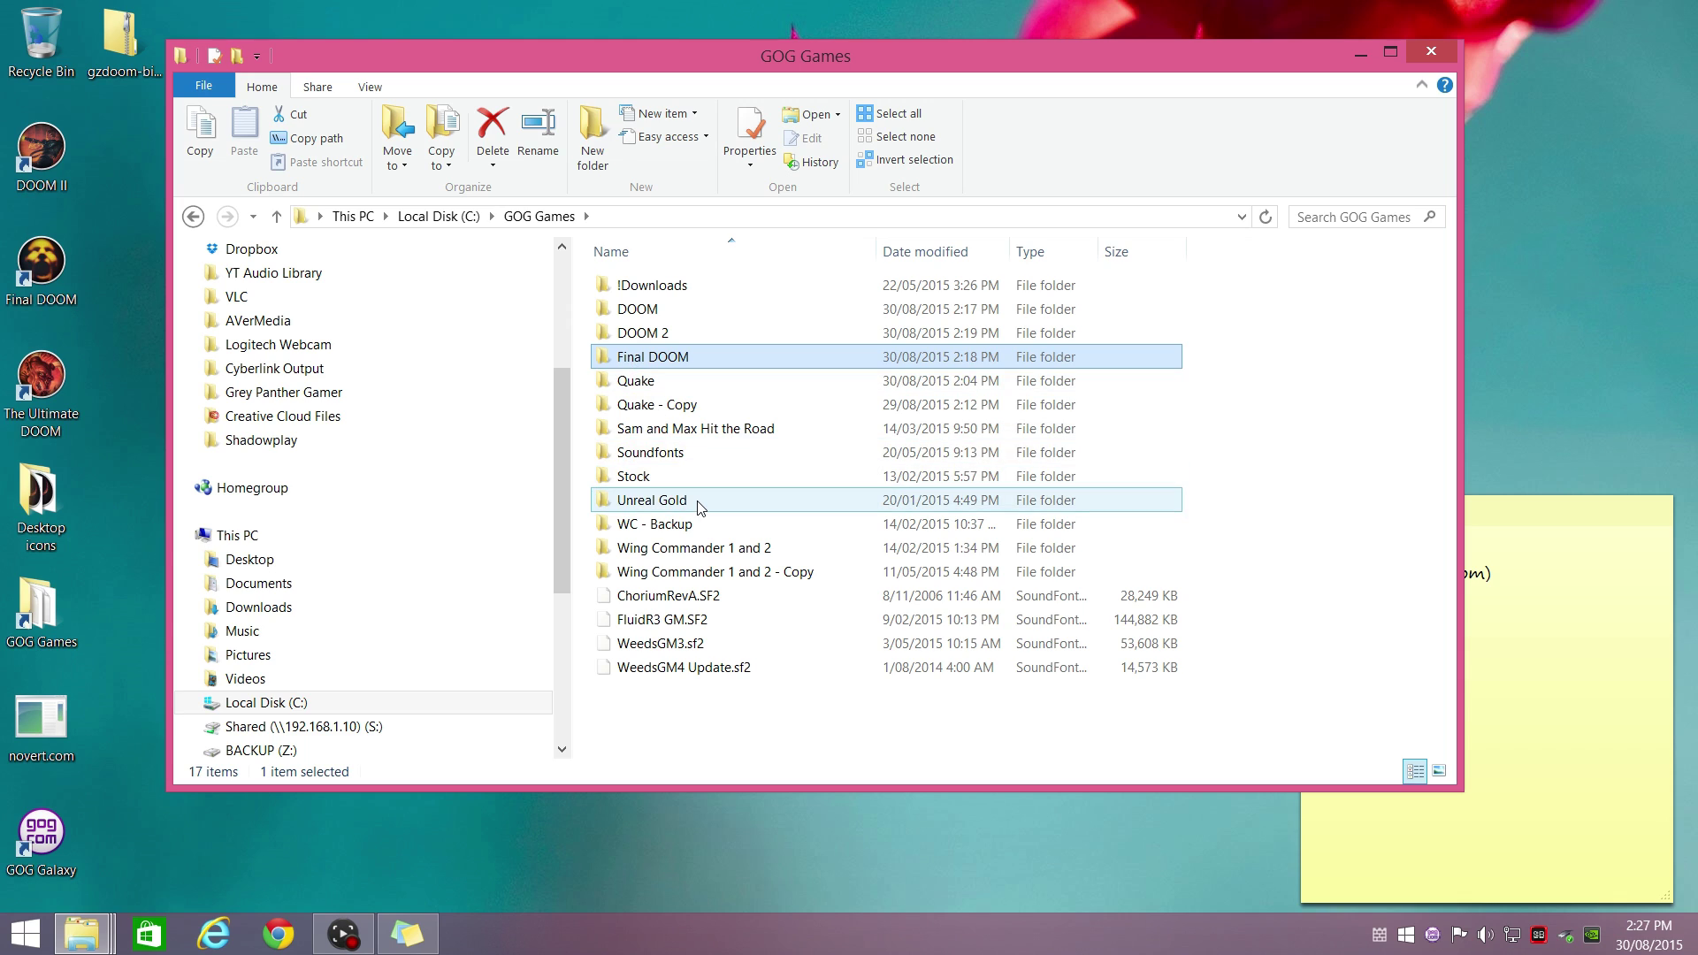
- Highlight the "Source port (GZDoom)" line in the sticky note and snap the GOG Games window to the right half of the screen
left_click(1559, 517)
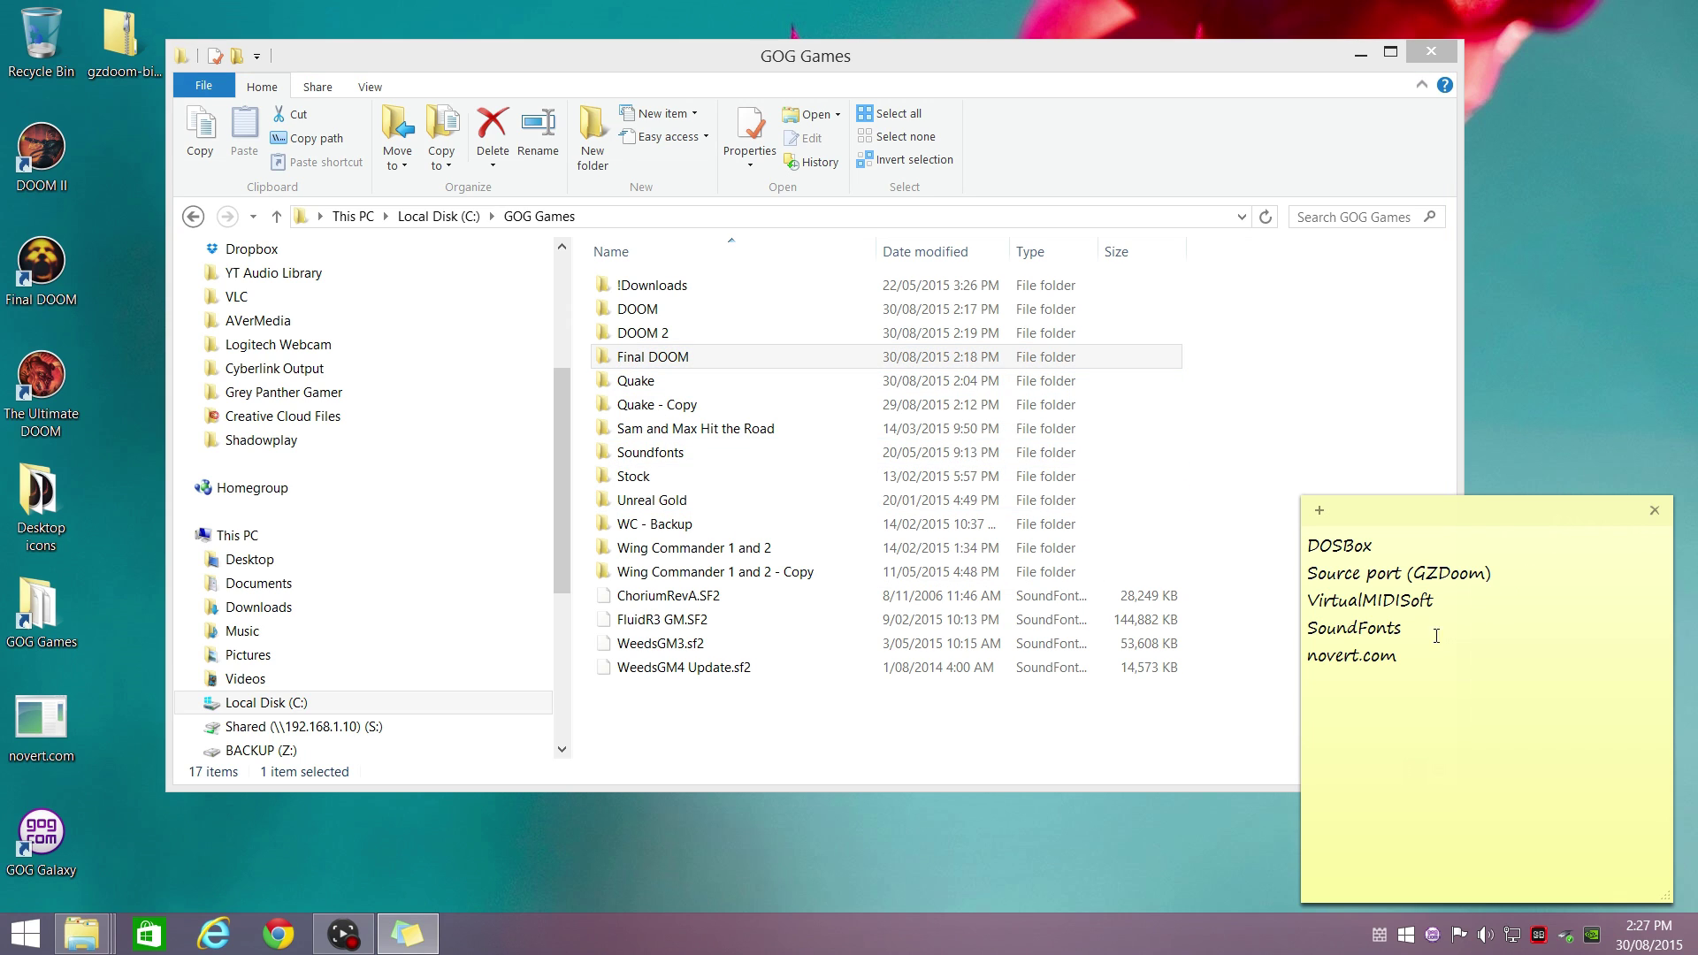
left_click_drag(1310, 574, 1499, 574)
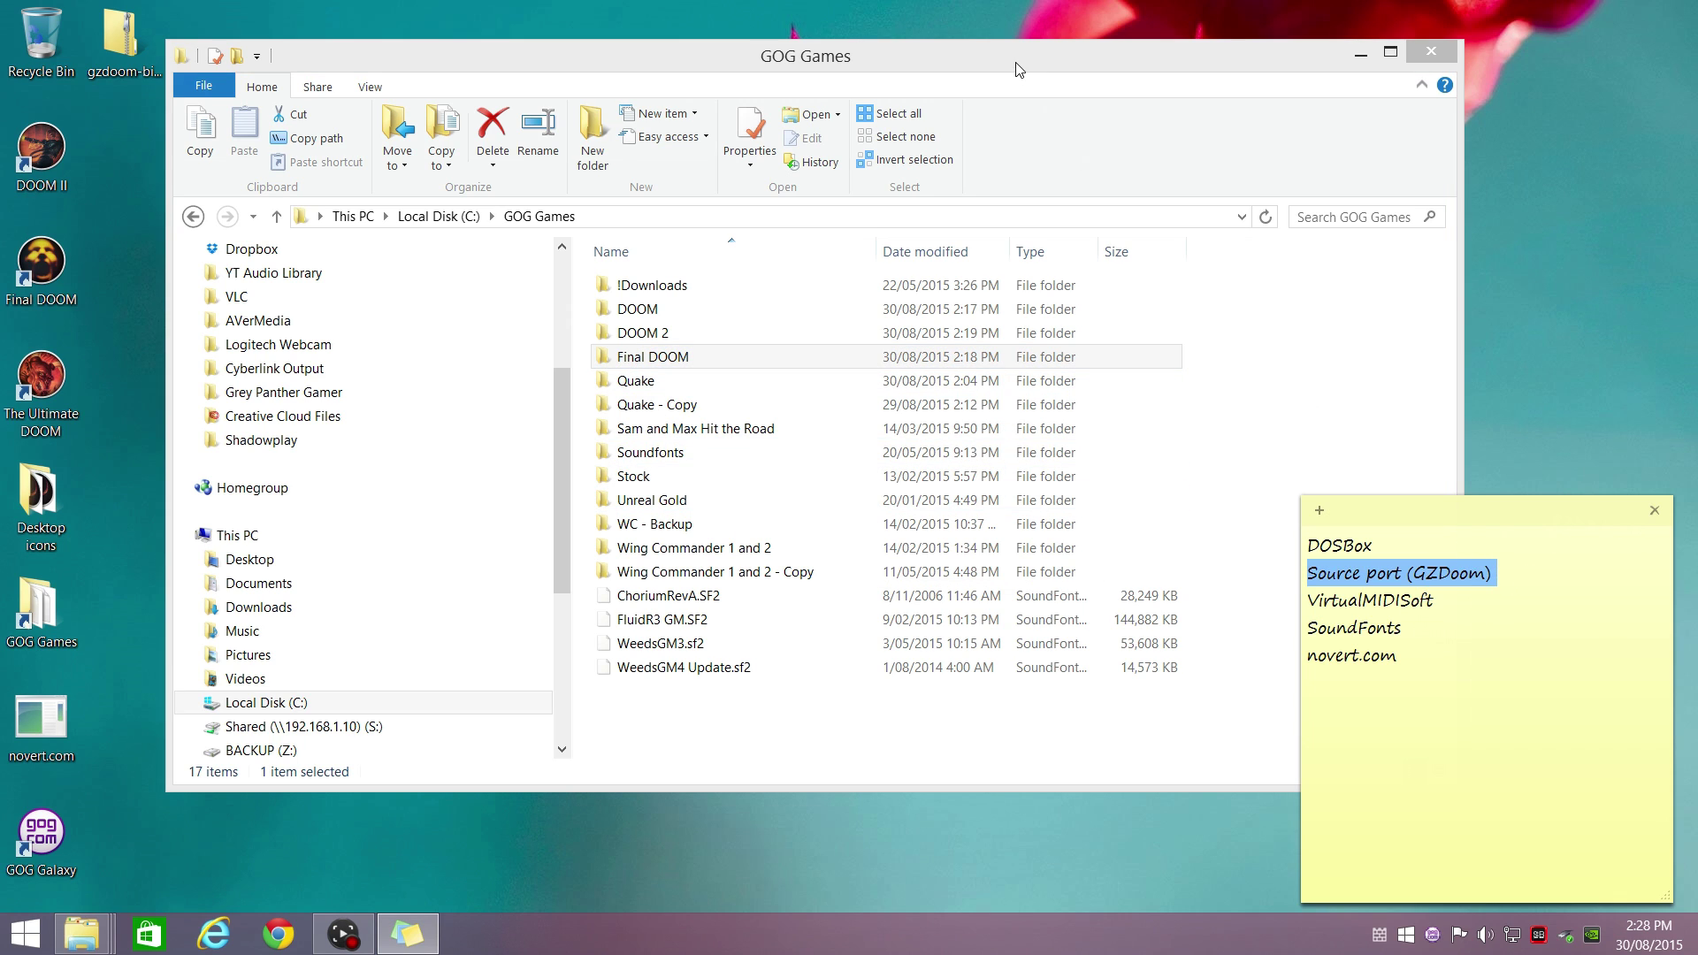
left_click(1156, 69)
key("super+Right")
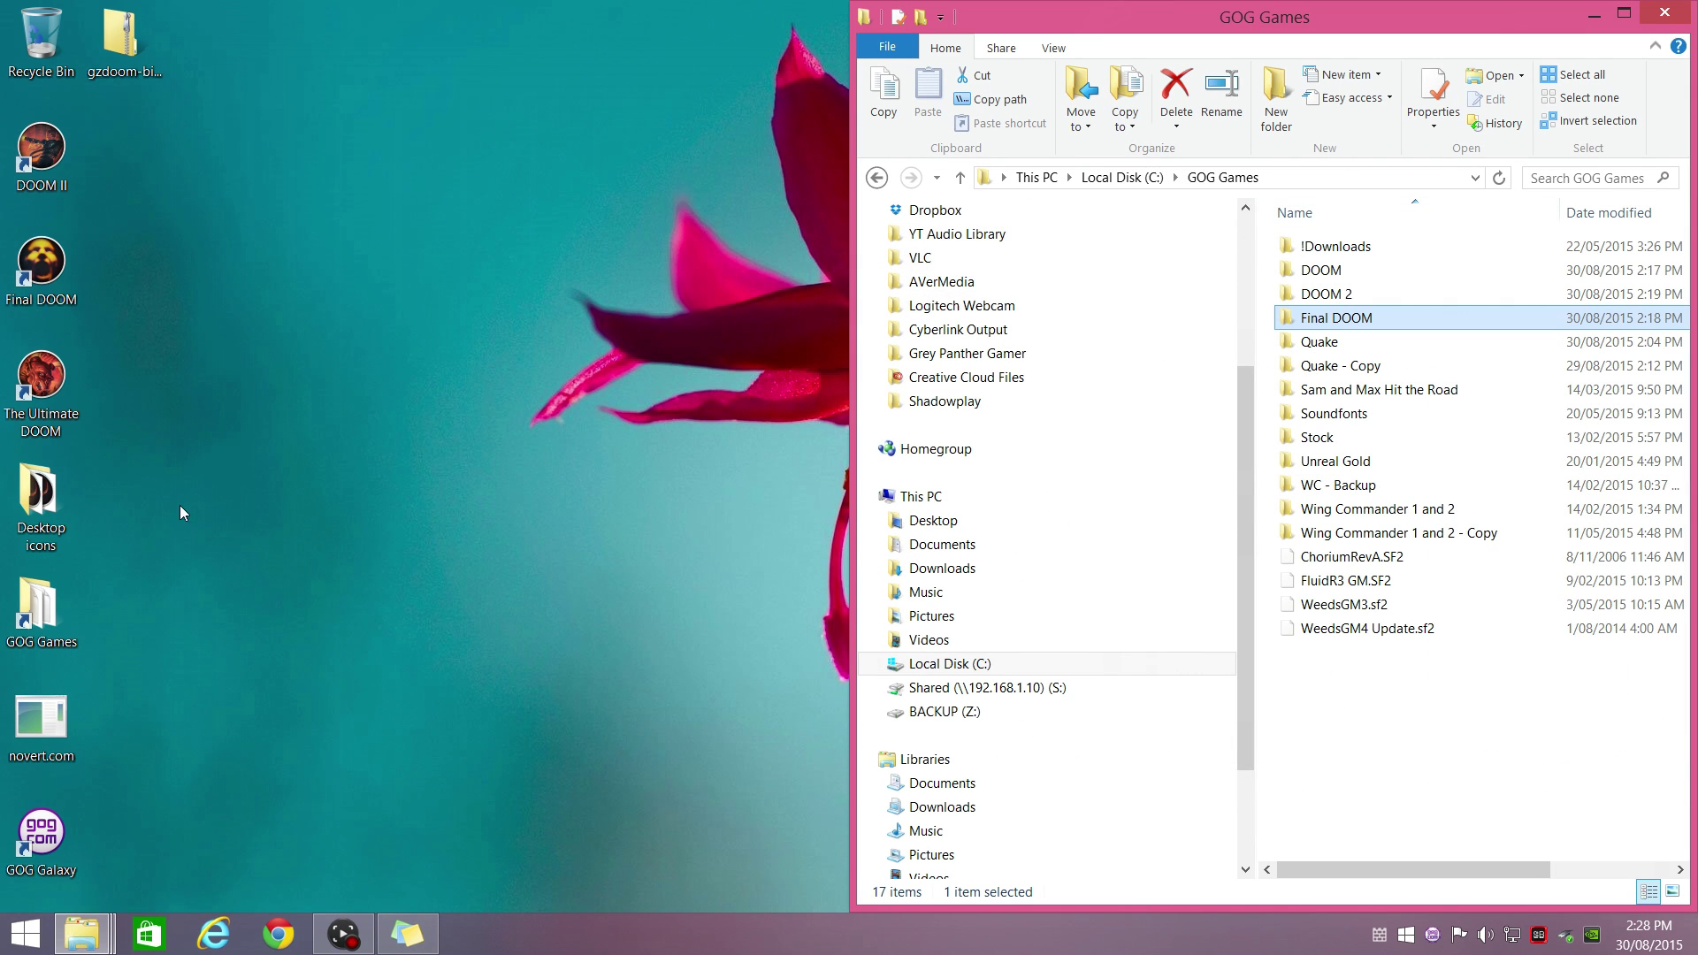
- Extract the gzdoom-bin-1-8-02 archive on the desktop into its own folder with 7-Zip
left_click(119, 50)
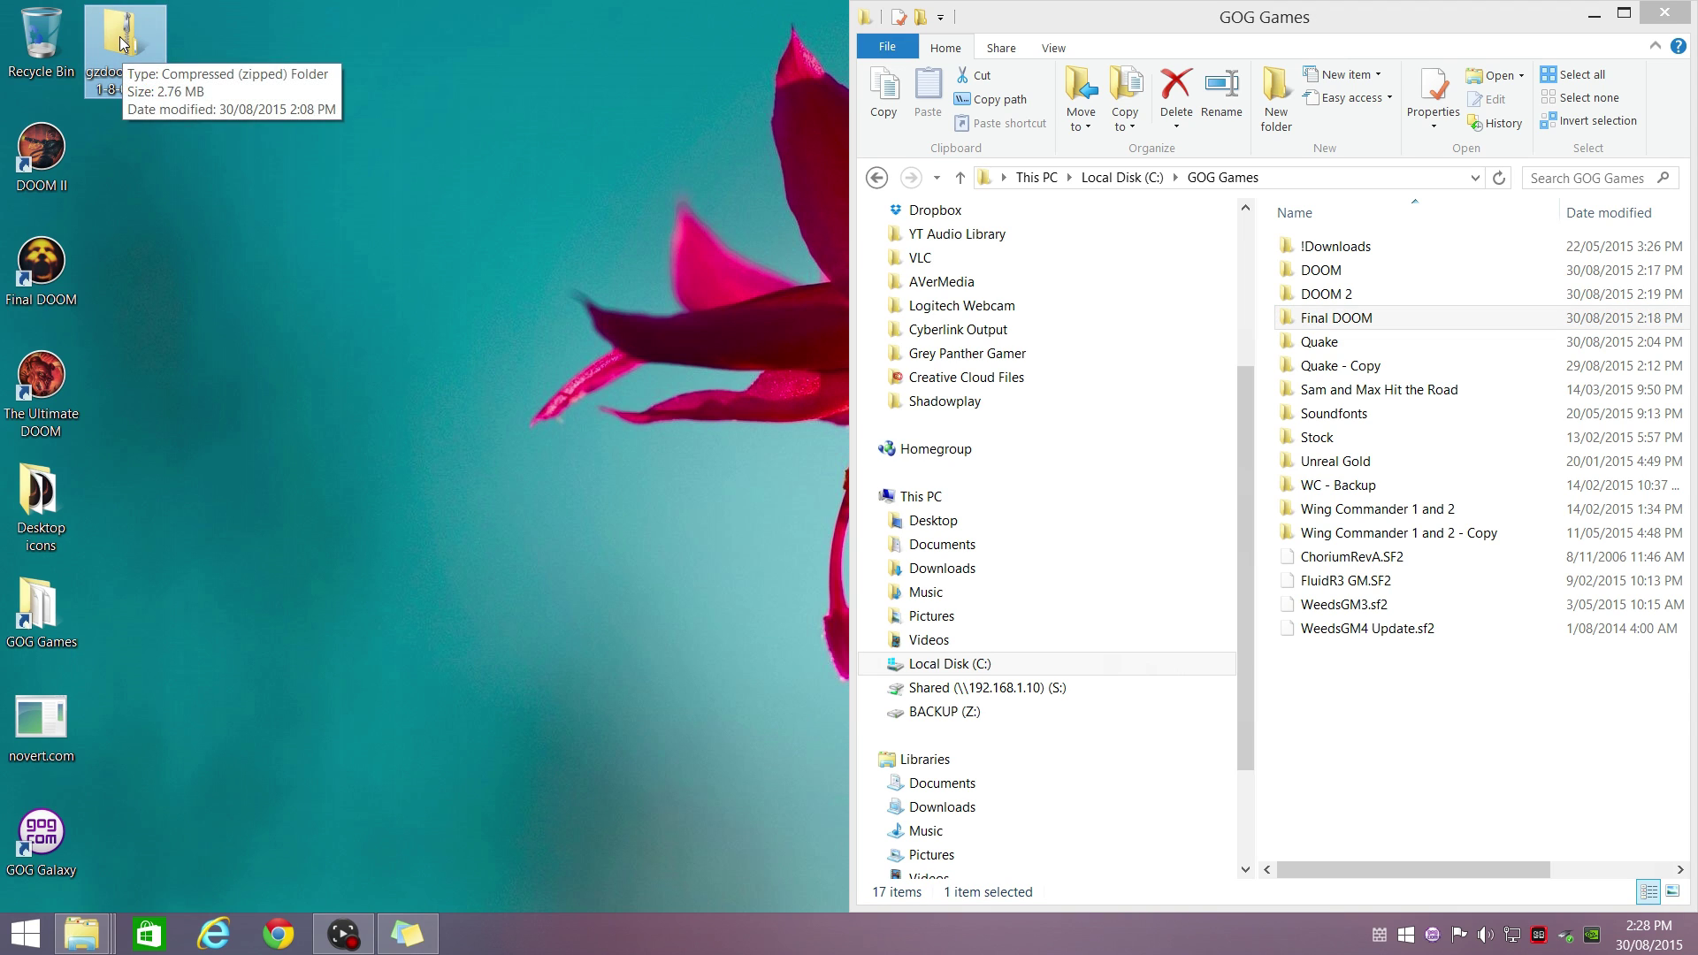
right_click(122, 39)
mouse_move(247, 128)
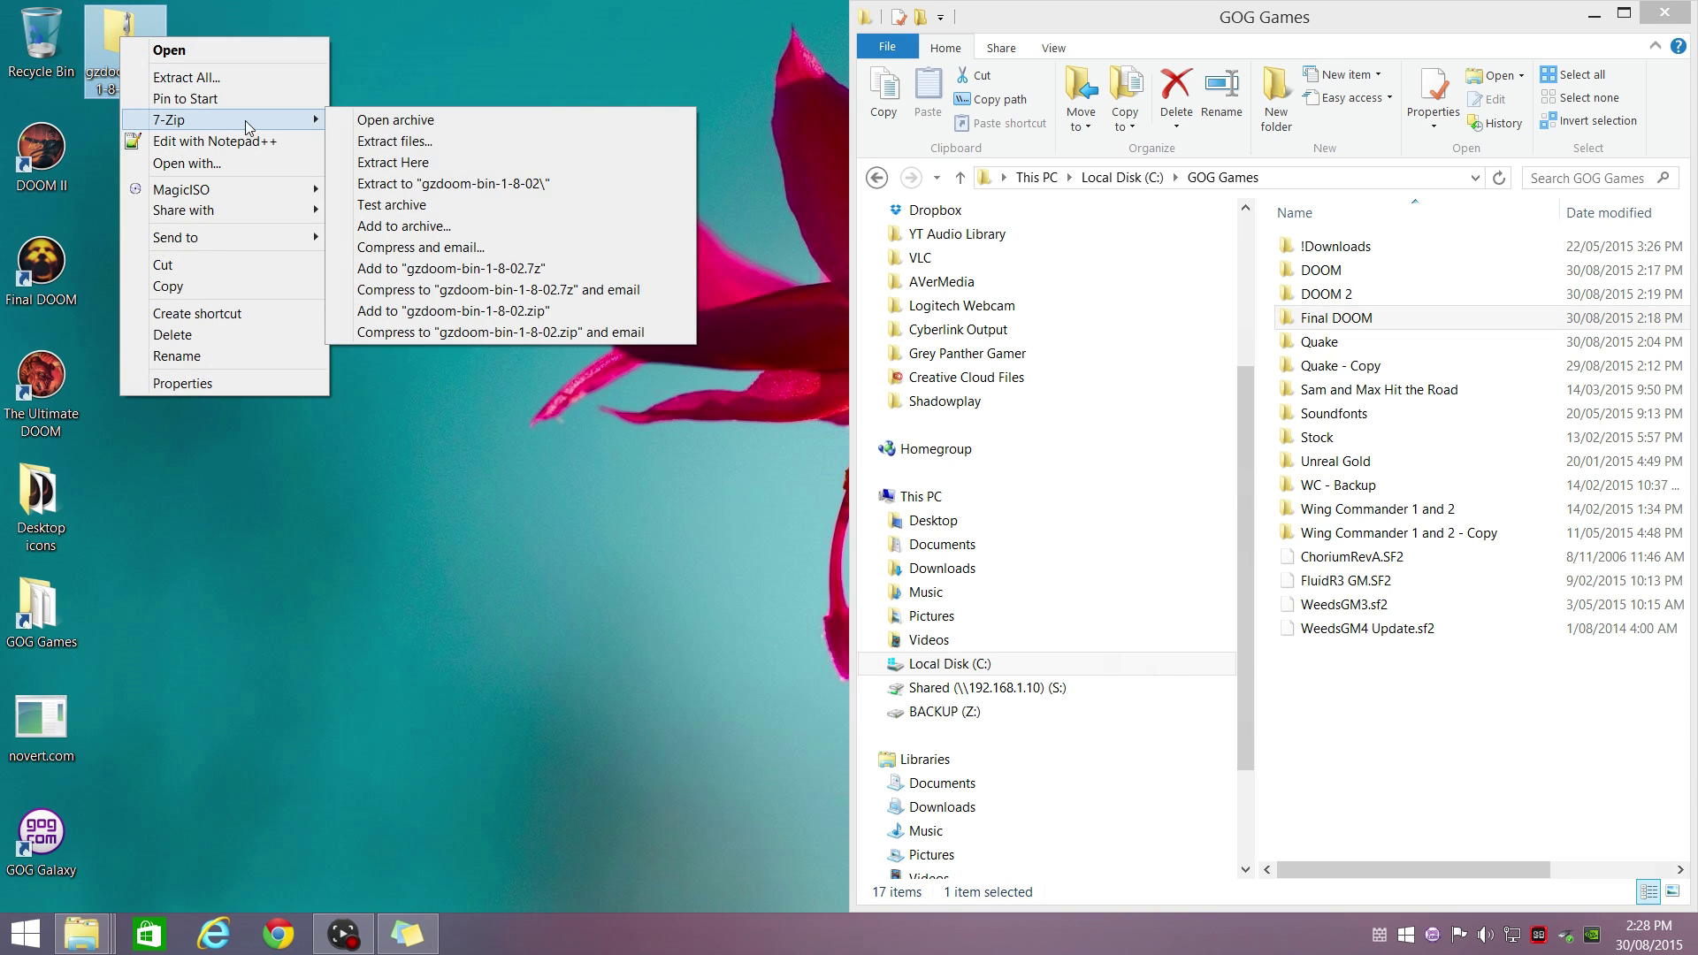
left_click(421, 184)
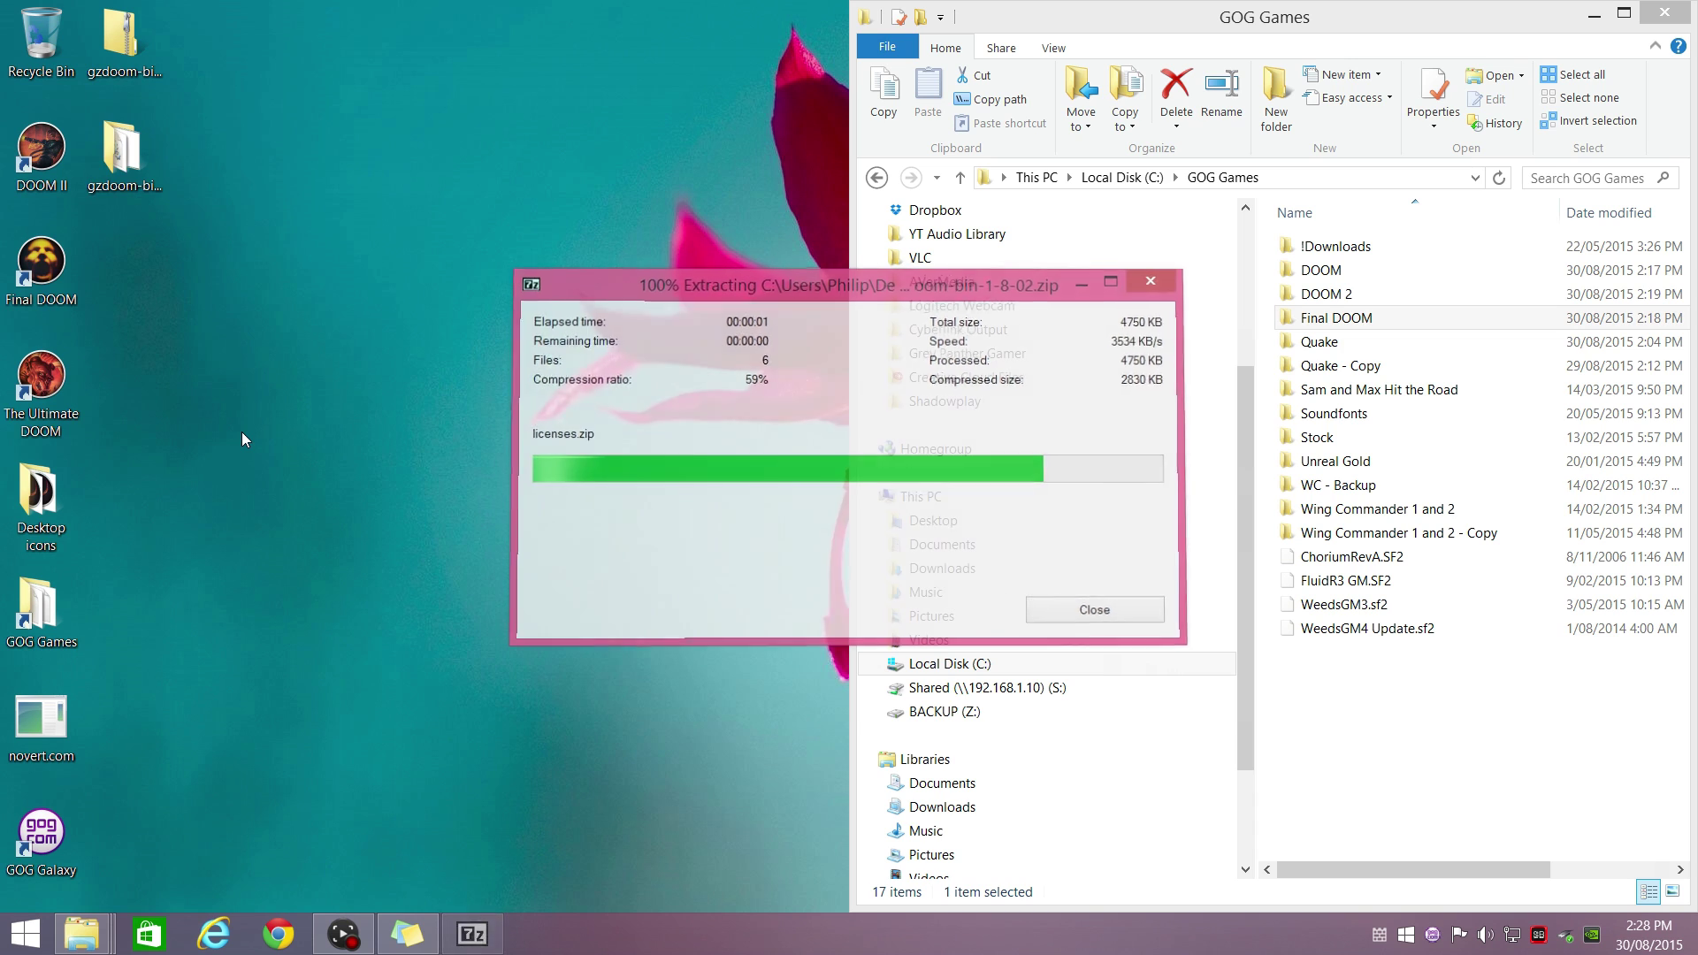
- Open the extracted gzdoom-bin-1-8-02 folder and snap its window beside the GOG Games window
left_click(125, 159)
double_click(125, 159)
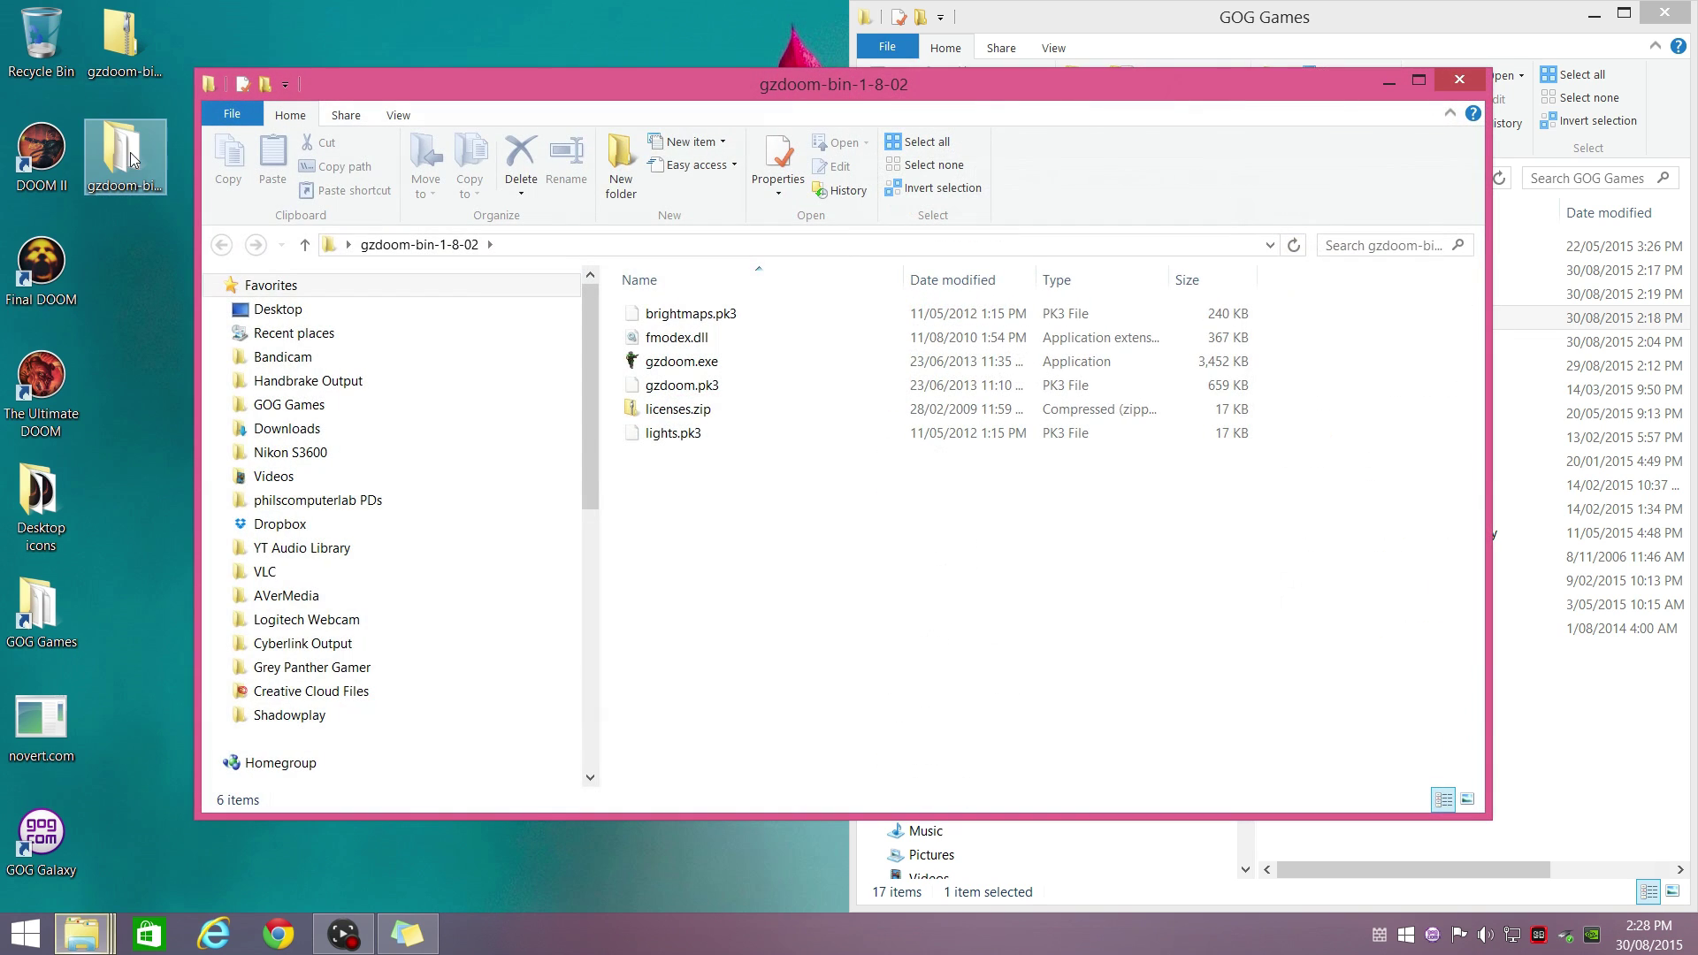
key("super+Left")
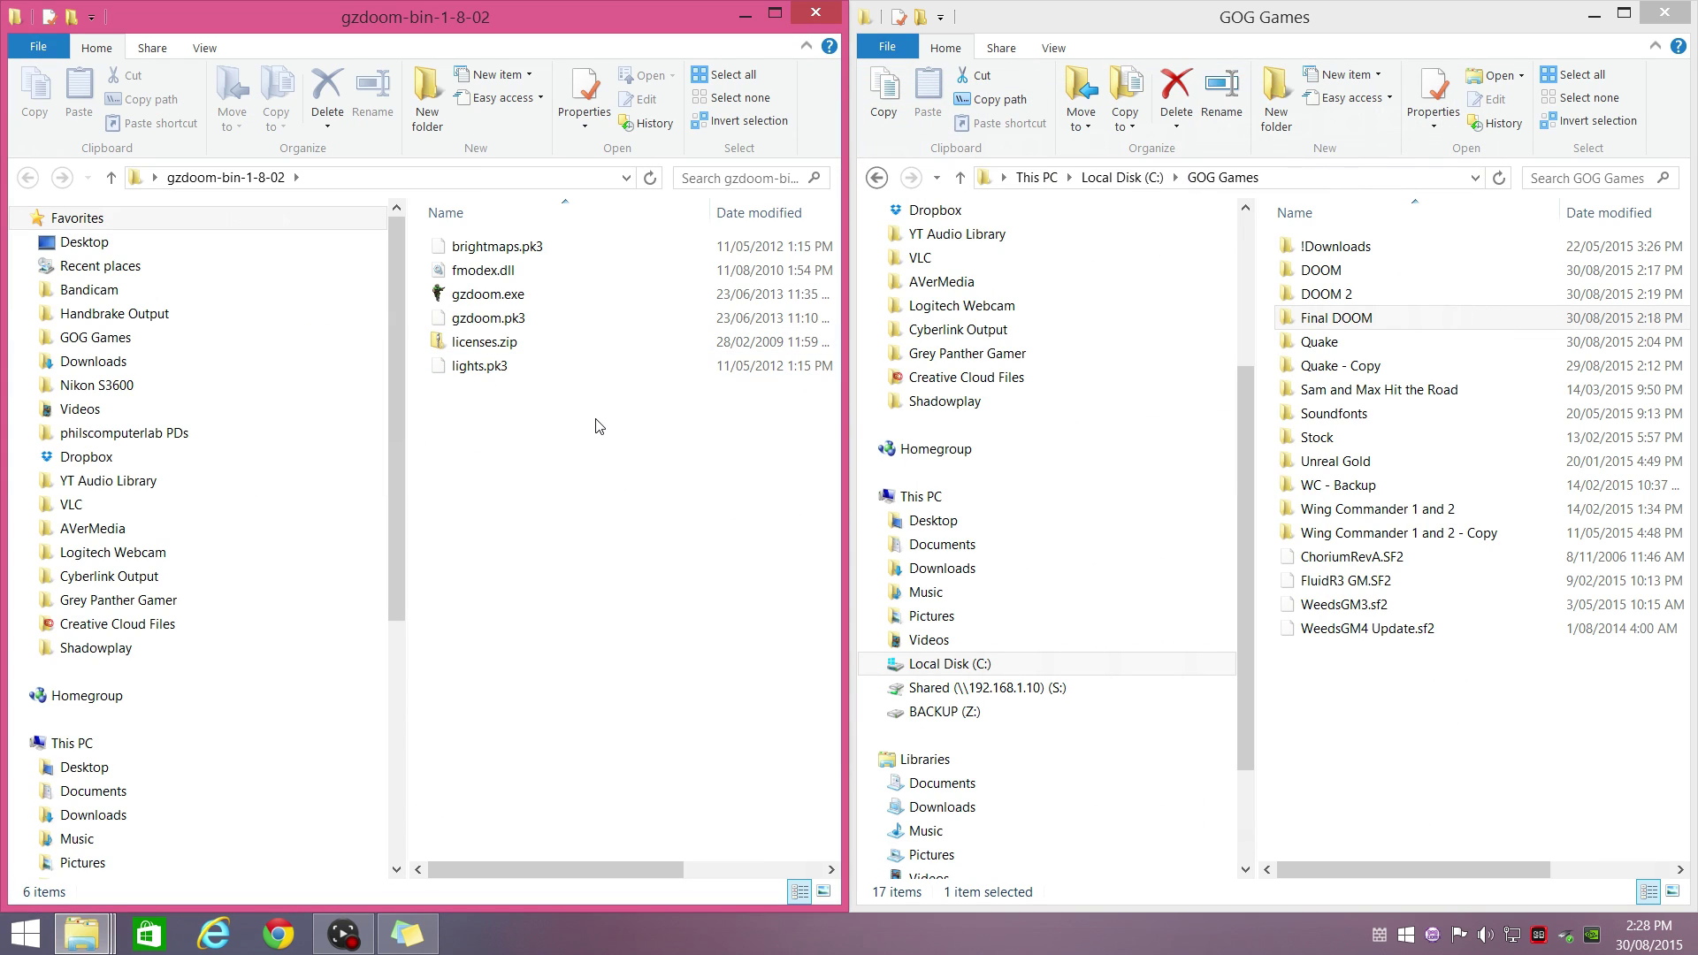
- Copy DOOM.WAD from the DOOM game folder into the gzdoom-bin-1-8-02 folder
double_click(1327, 274)
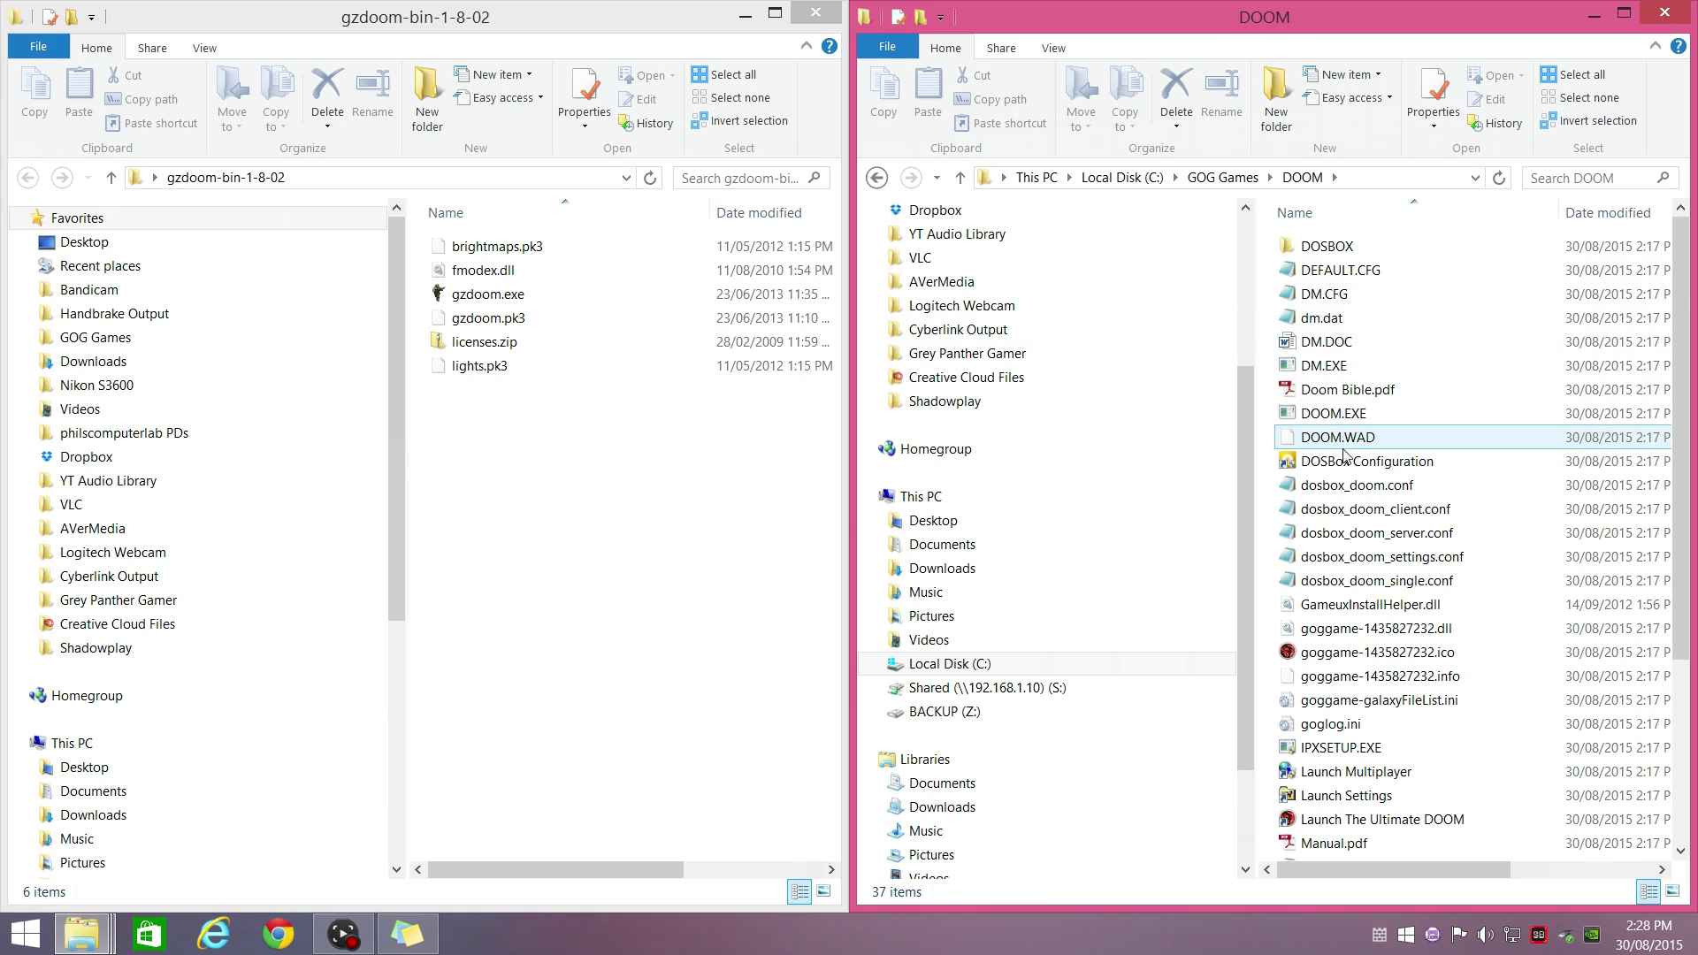
left_click(1319, 442)
left_click_drag(1320, 443, 525, 555)
- Copy DOOM2.WAD from the doom2 subfolder of DOOM 2 into the gzdoom-bin-1-8-02 folder
left_click(1223, 177)
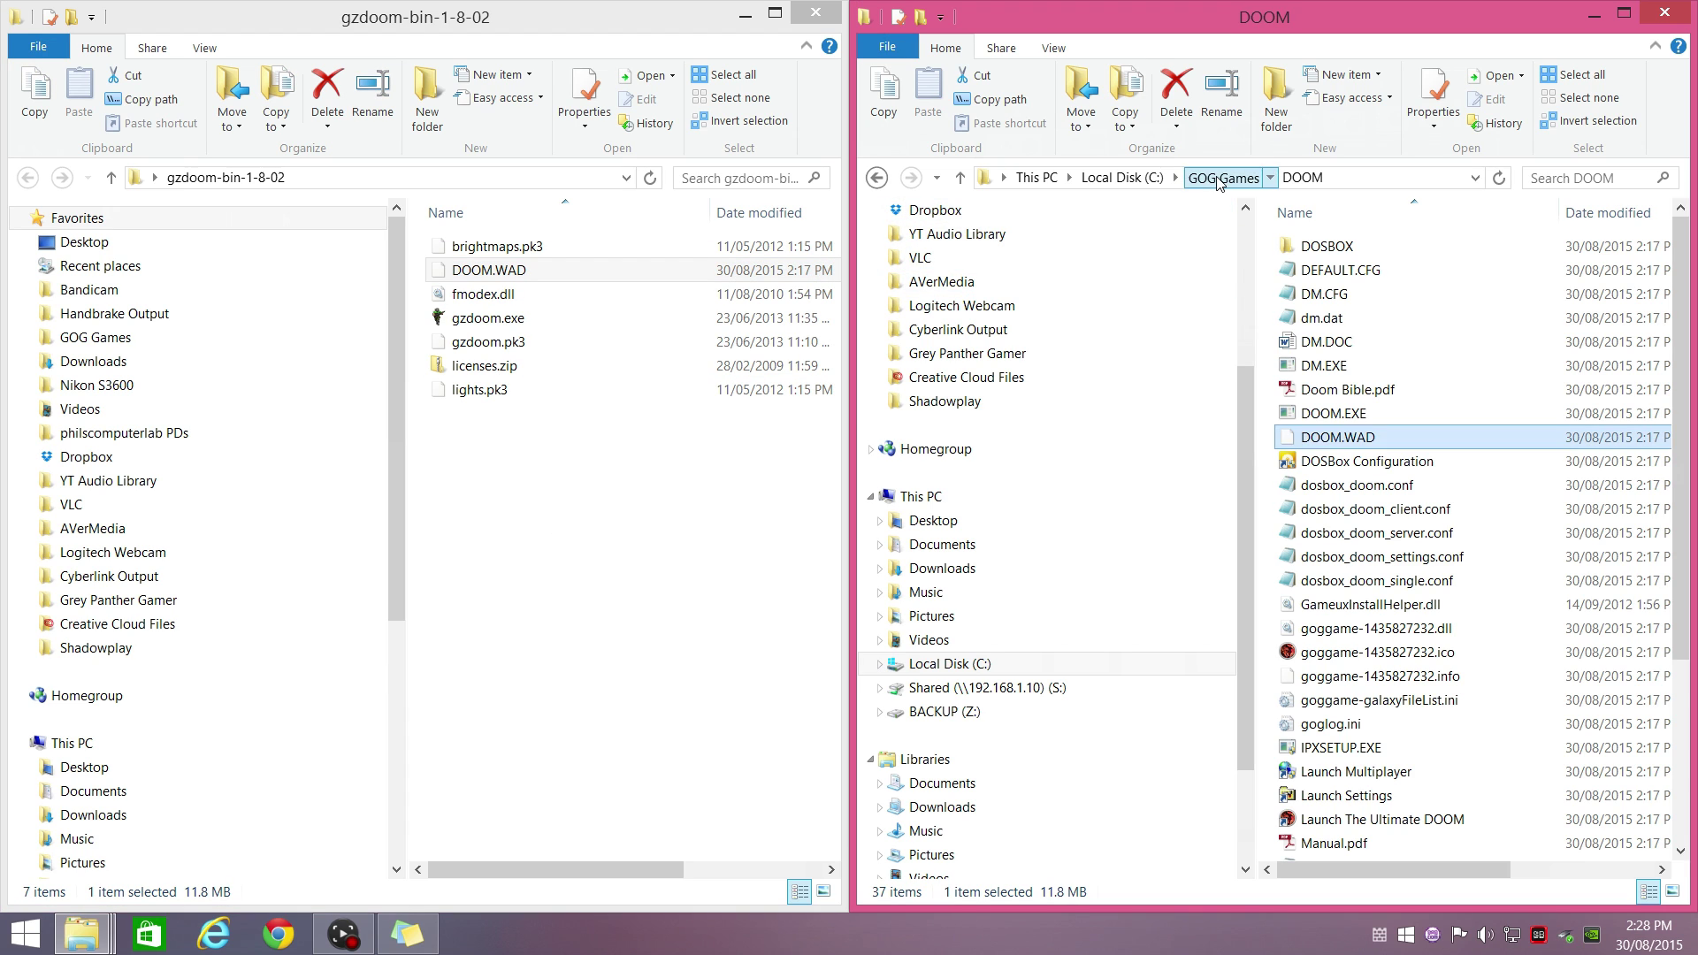
double_click(1321, 304)
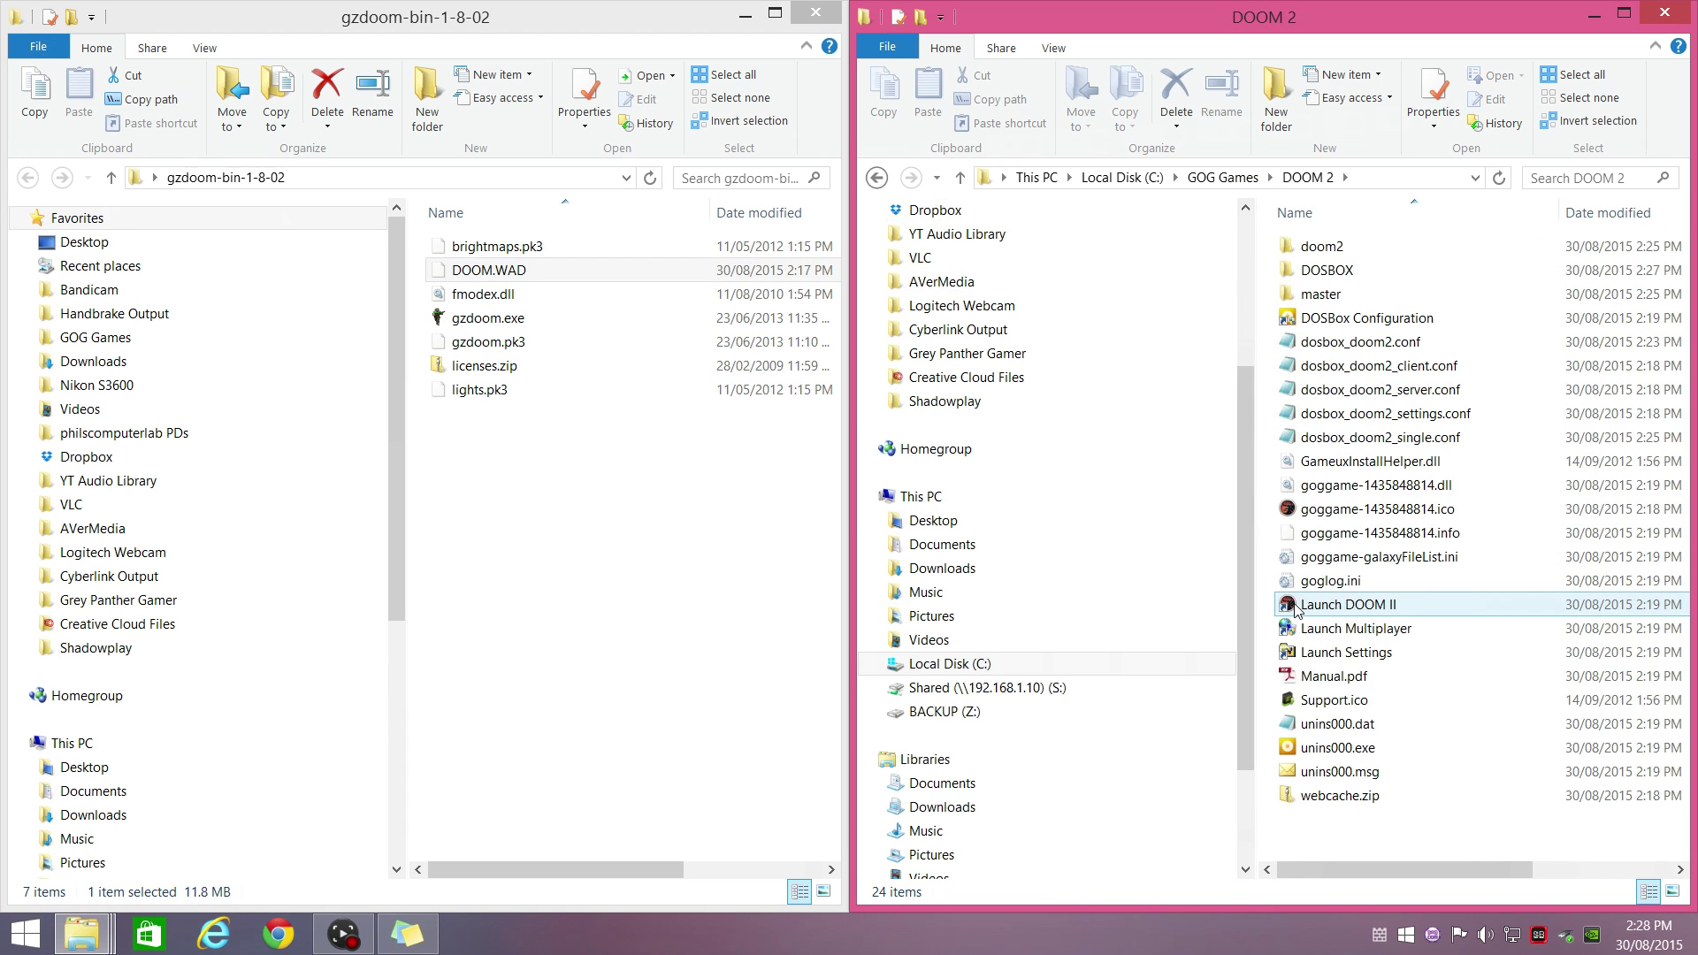
left_click(1314, 260)
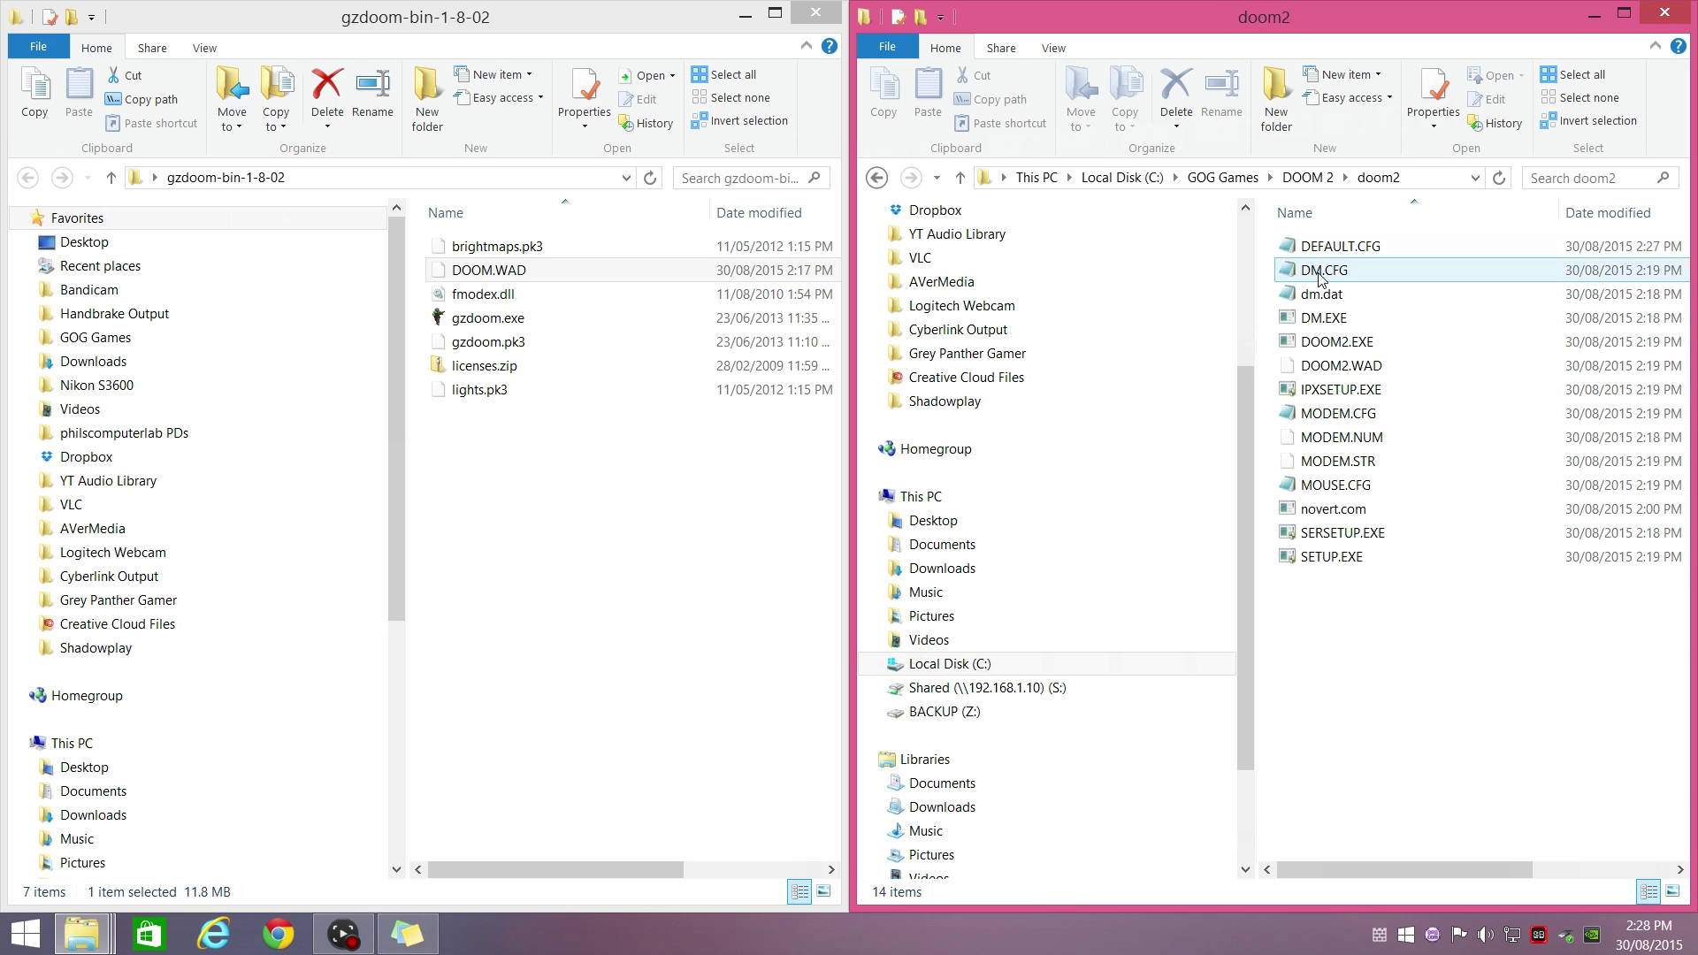
left_click(1324, 370)
left_click_drag(1324, 370, 544, 614)
- Open the wads folder inside DOOM 2's master folder and look through its files
left_click(1311, 181)
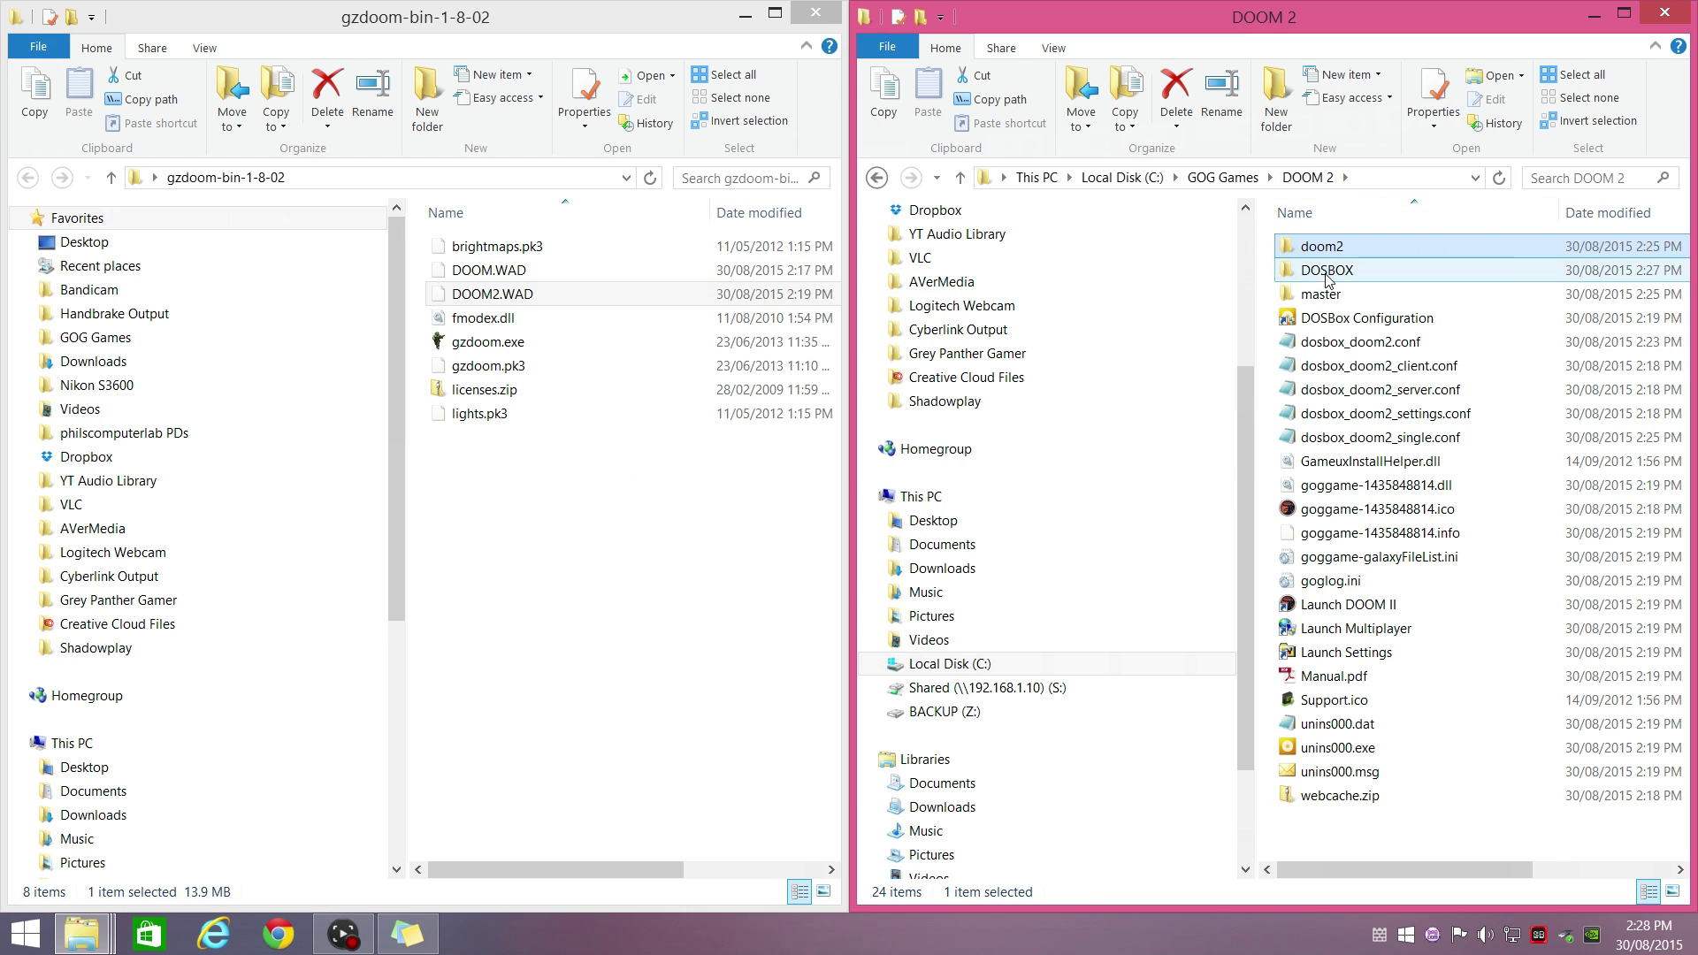
double_click(1323, 294)
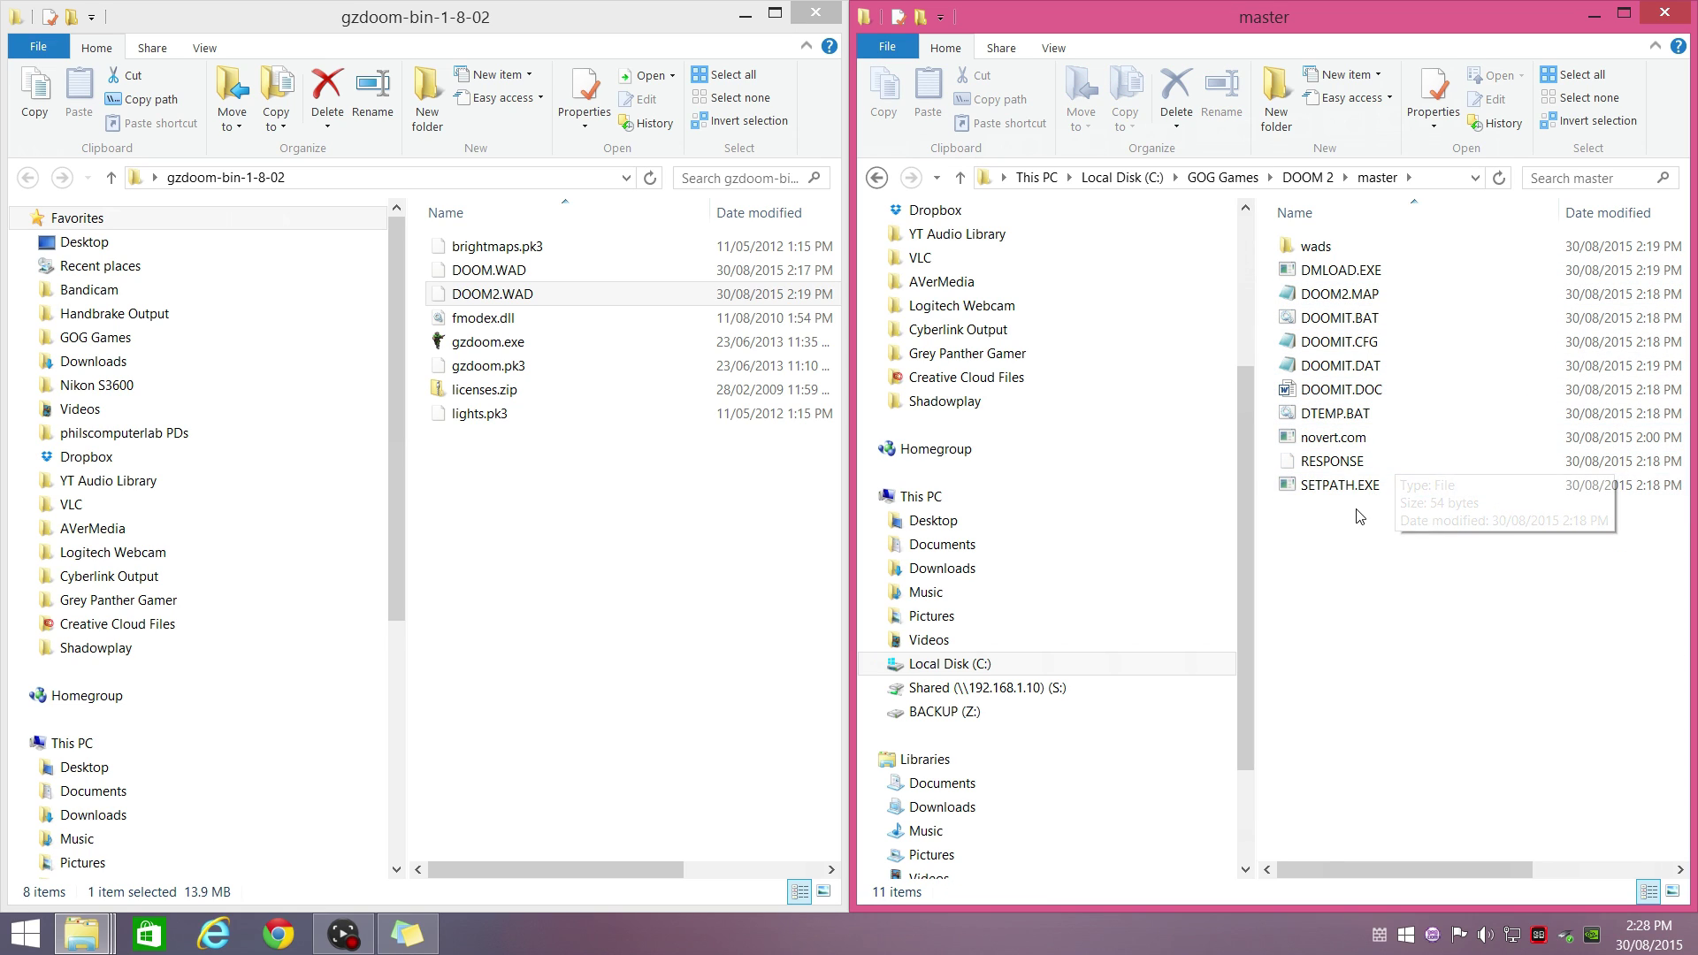
double_click(1350, 246)
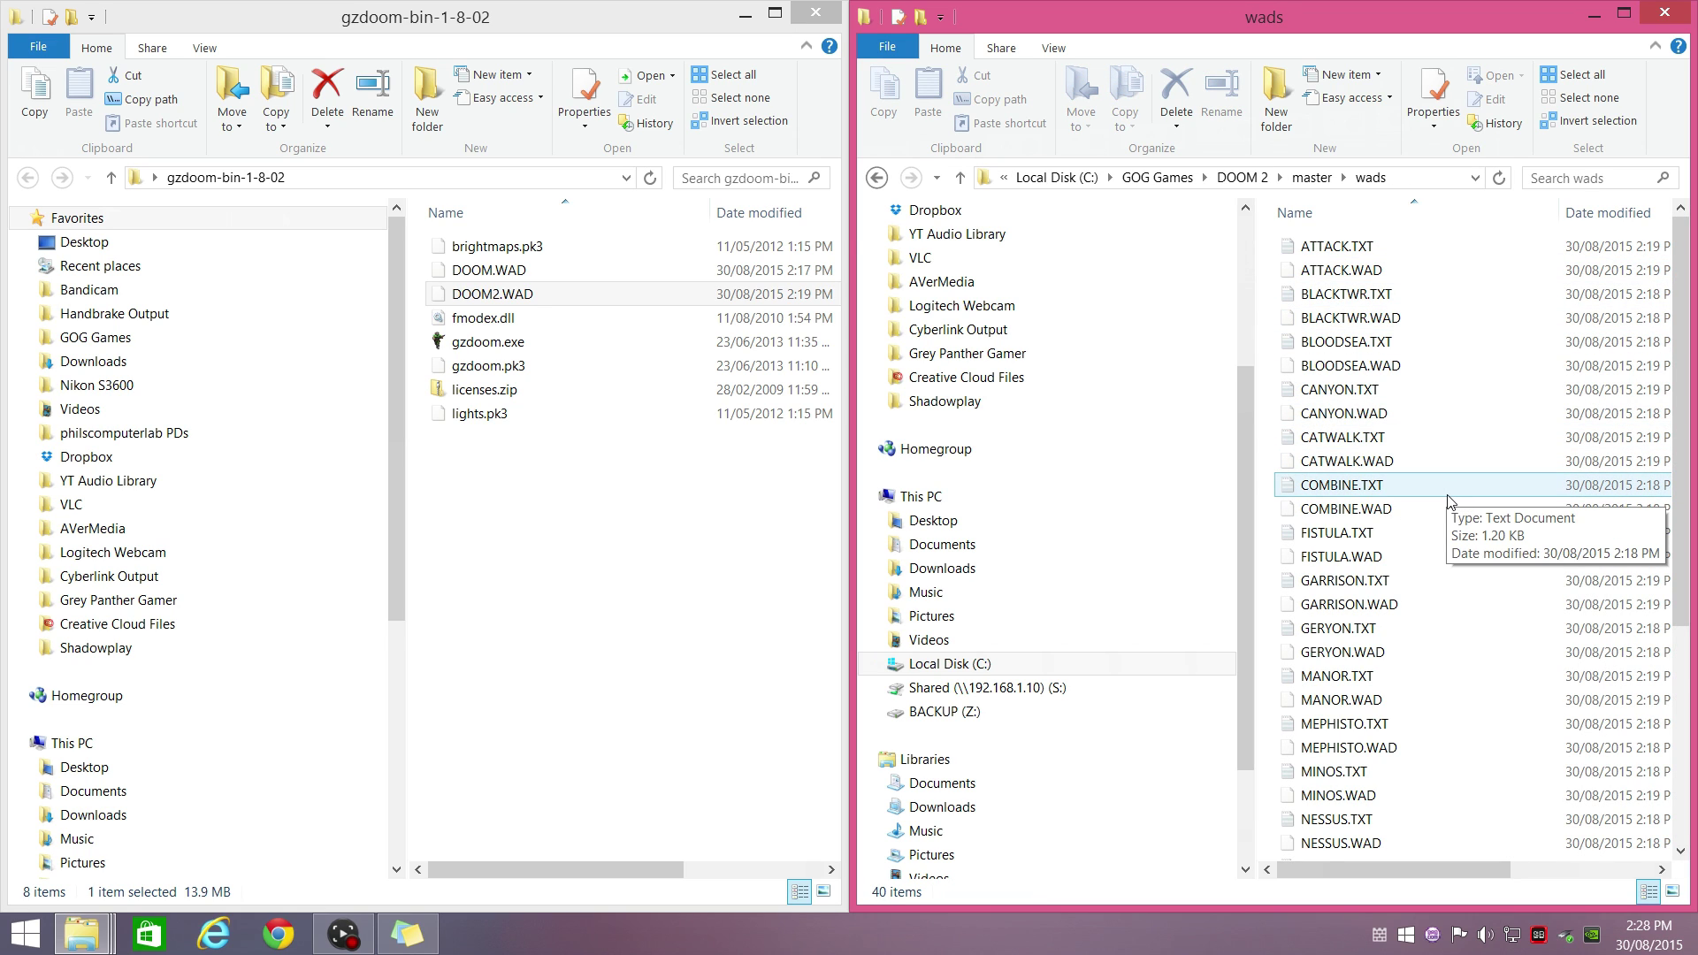
scroll(1317, 528, "down", 3)
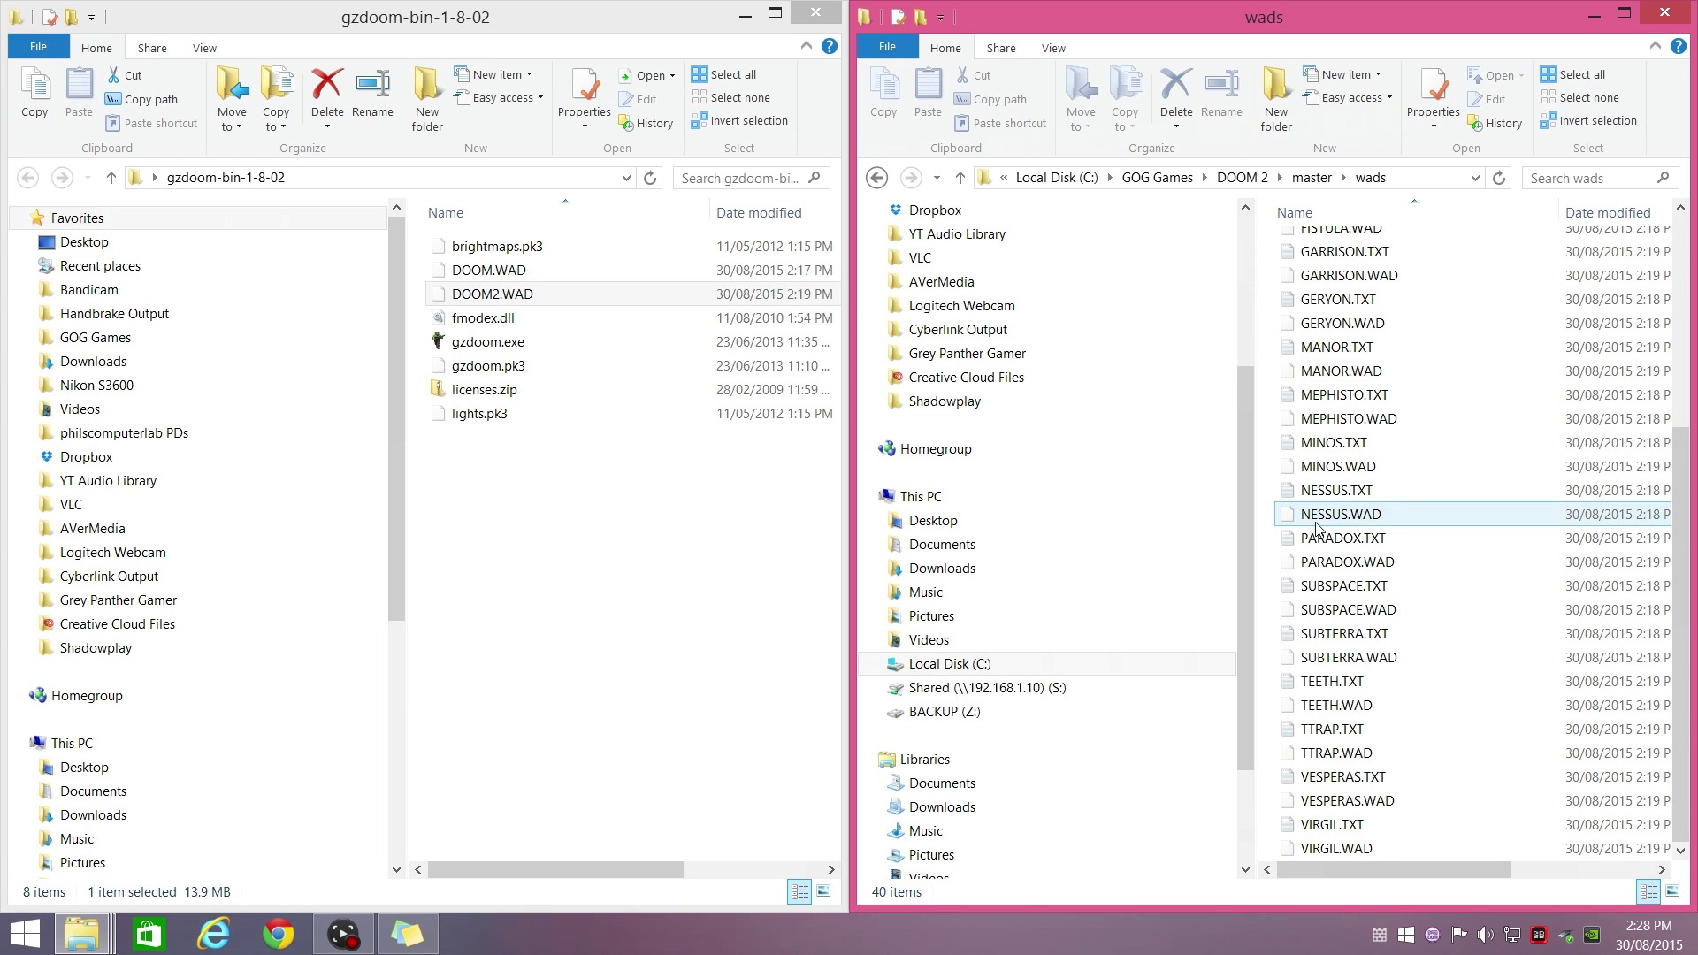
scroll(1376, 445, "up", 4)
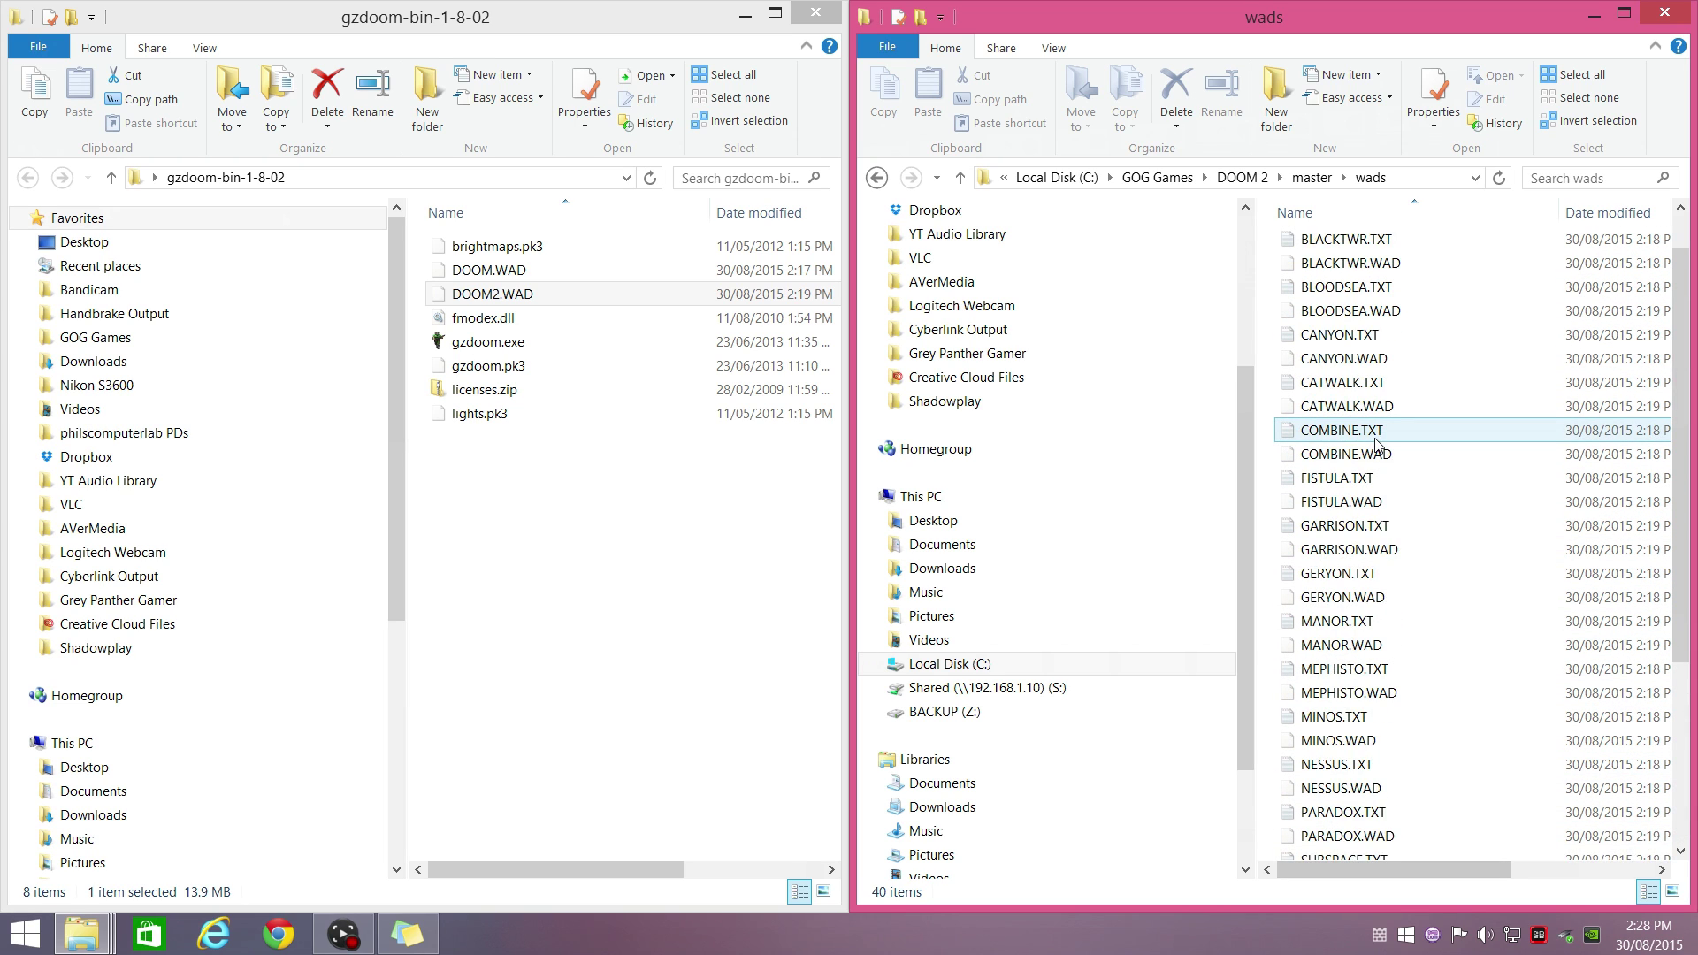
scroll(1376, 445, "up", 1)
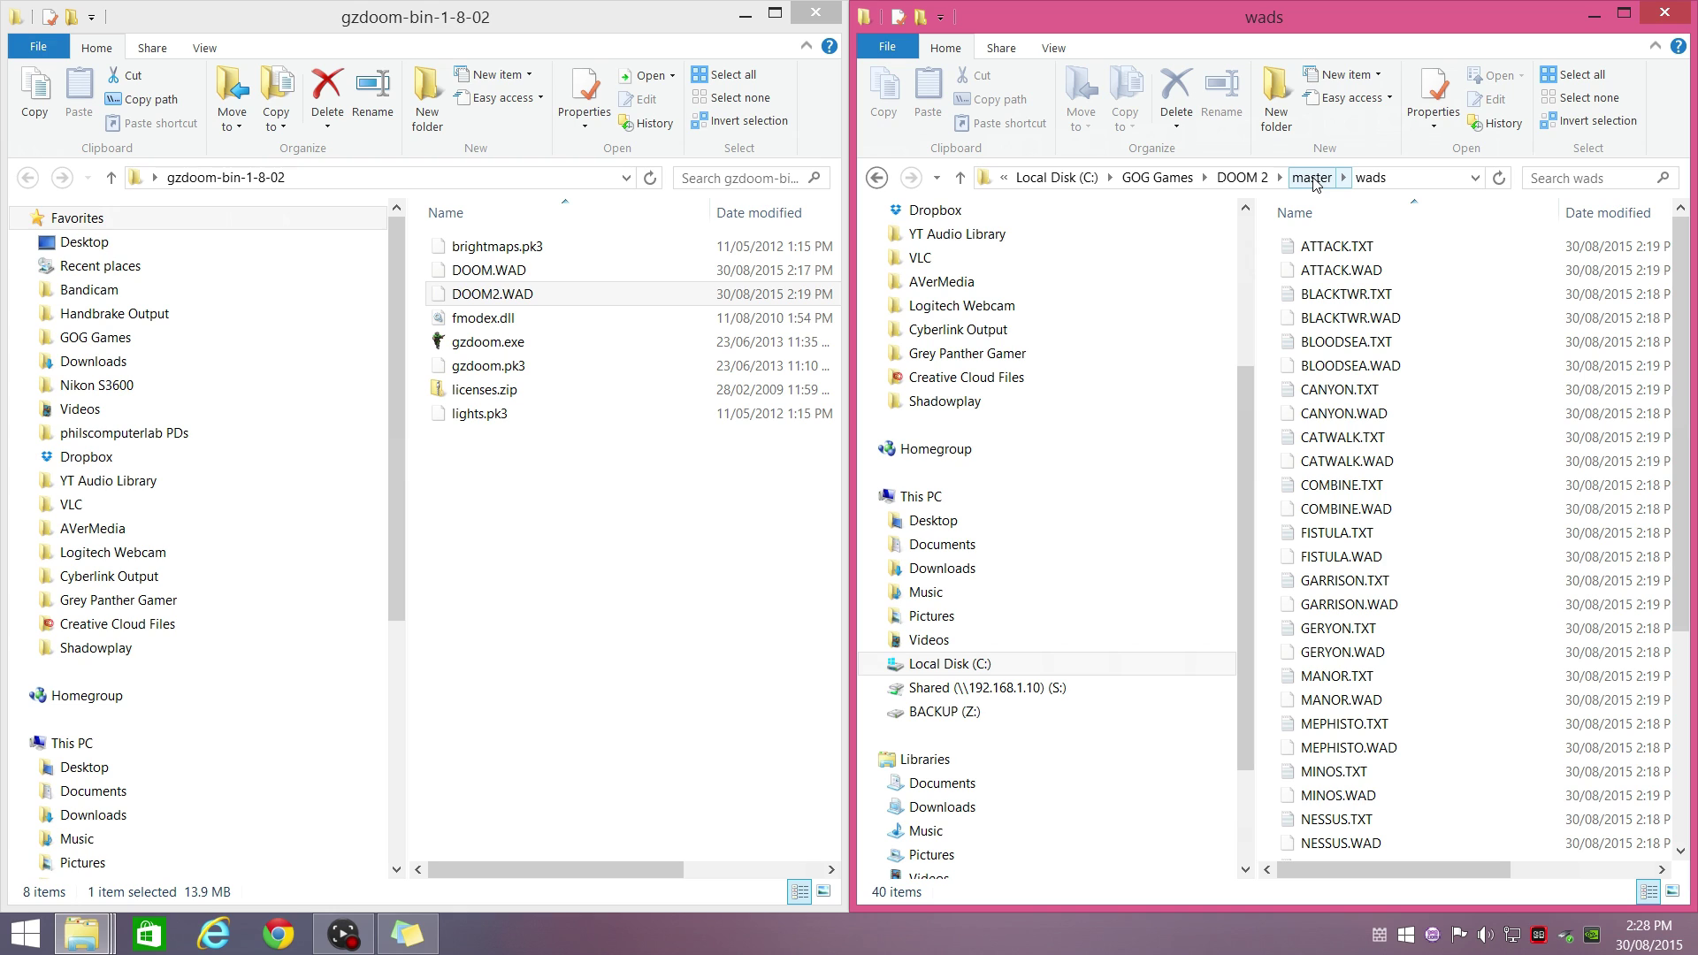
- Widen the wads folder window and sort its files by type to group the WAD files
left_click_drag(851, 413, 541, 413)
left_click(1406, 212)
scroll(1113, 572, "down", 5)
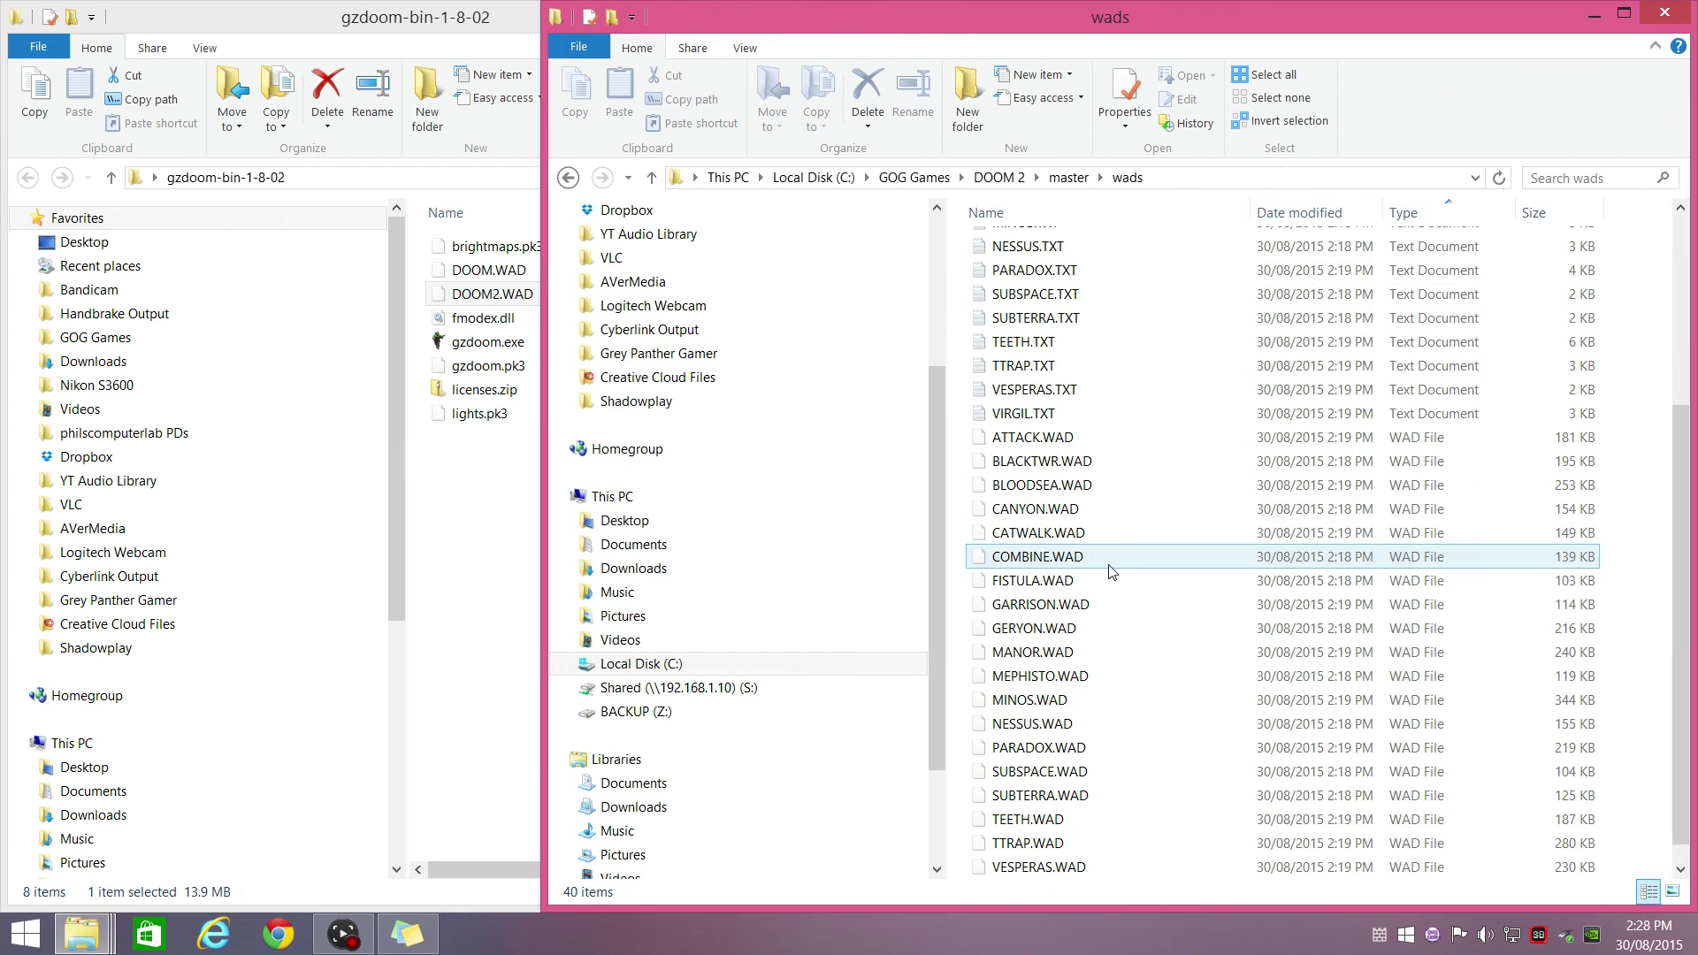
scroll(1113, 571, "down", 1)
- Copy all the WAD files from ATTACK.WAD through VIRGIL.WAD into the gzdoom-bin-1-8-02 folder
left_click(1024, 416)
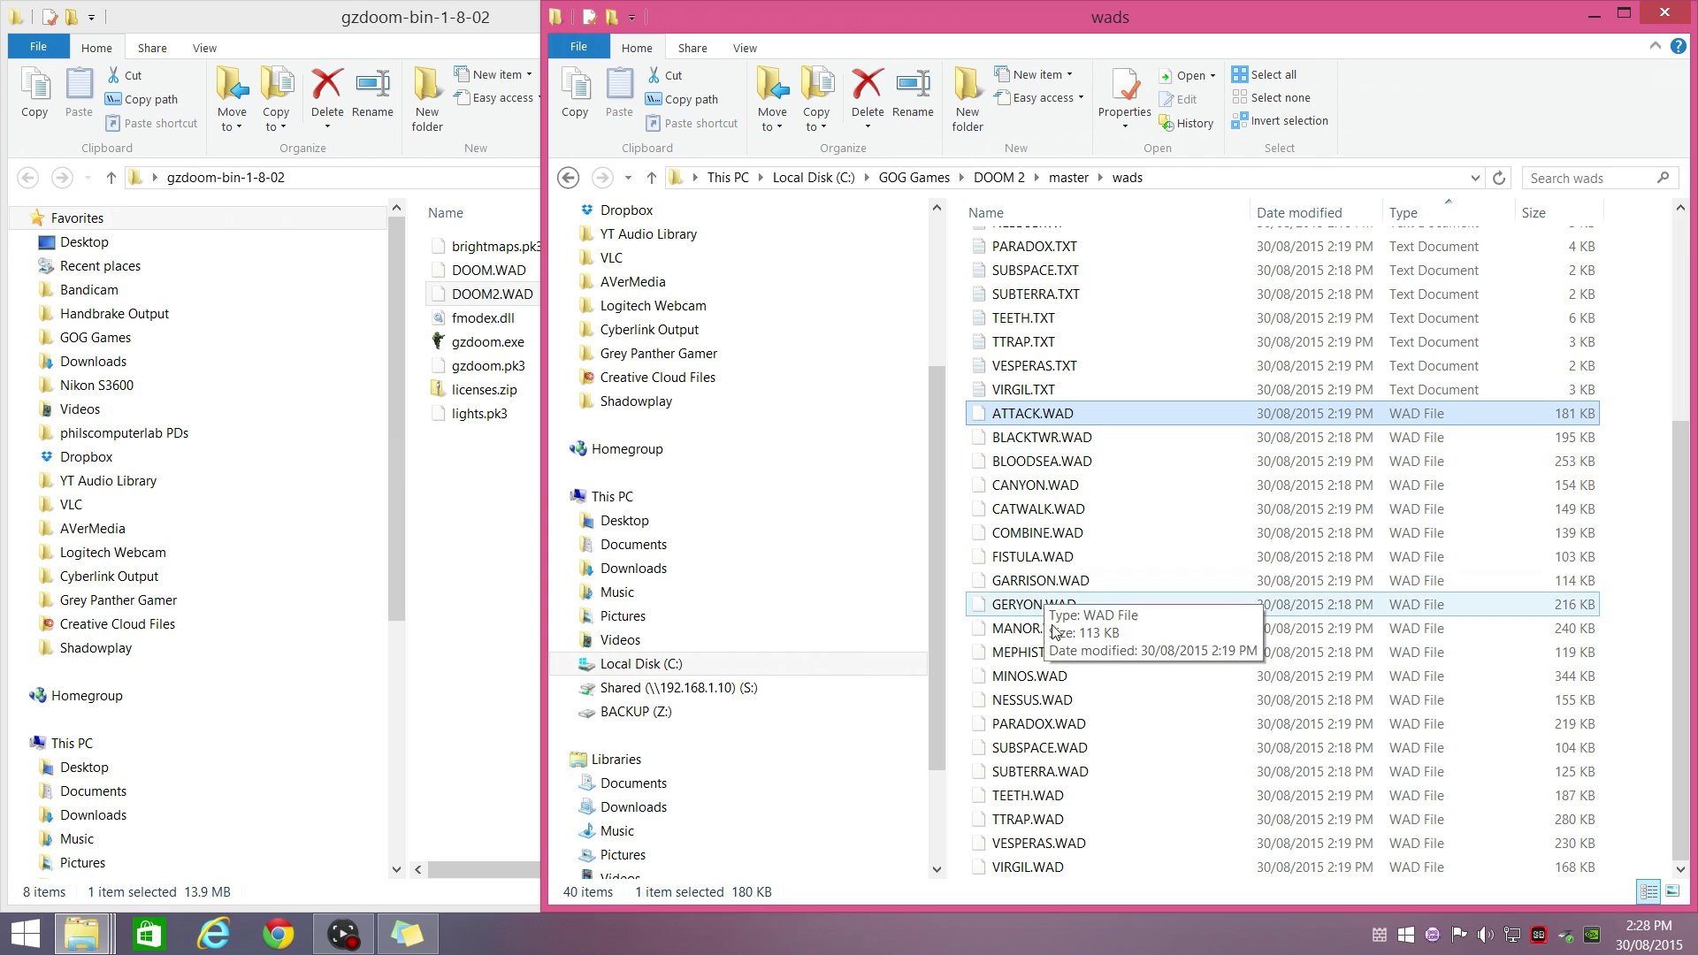
left_click(1040, 872, "shift")
left_click_drag(1028, 676, 476, 564)
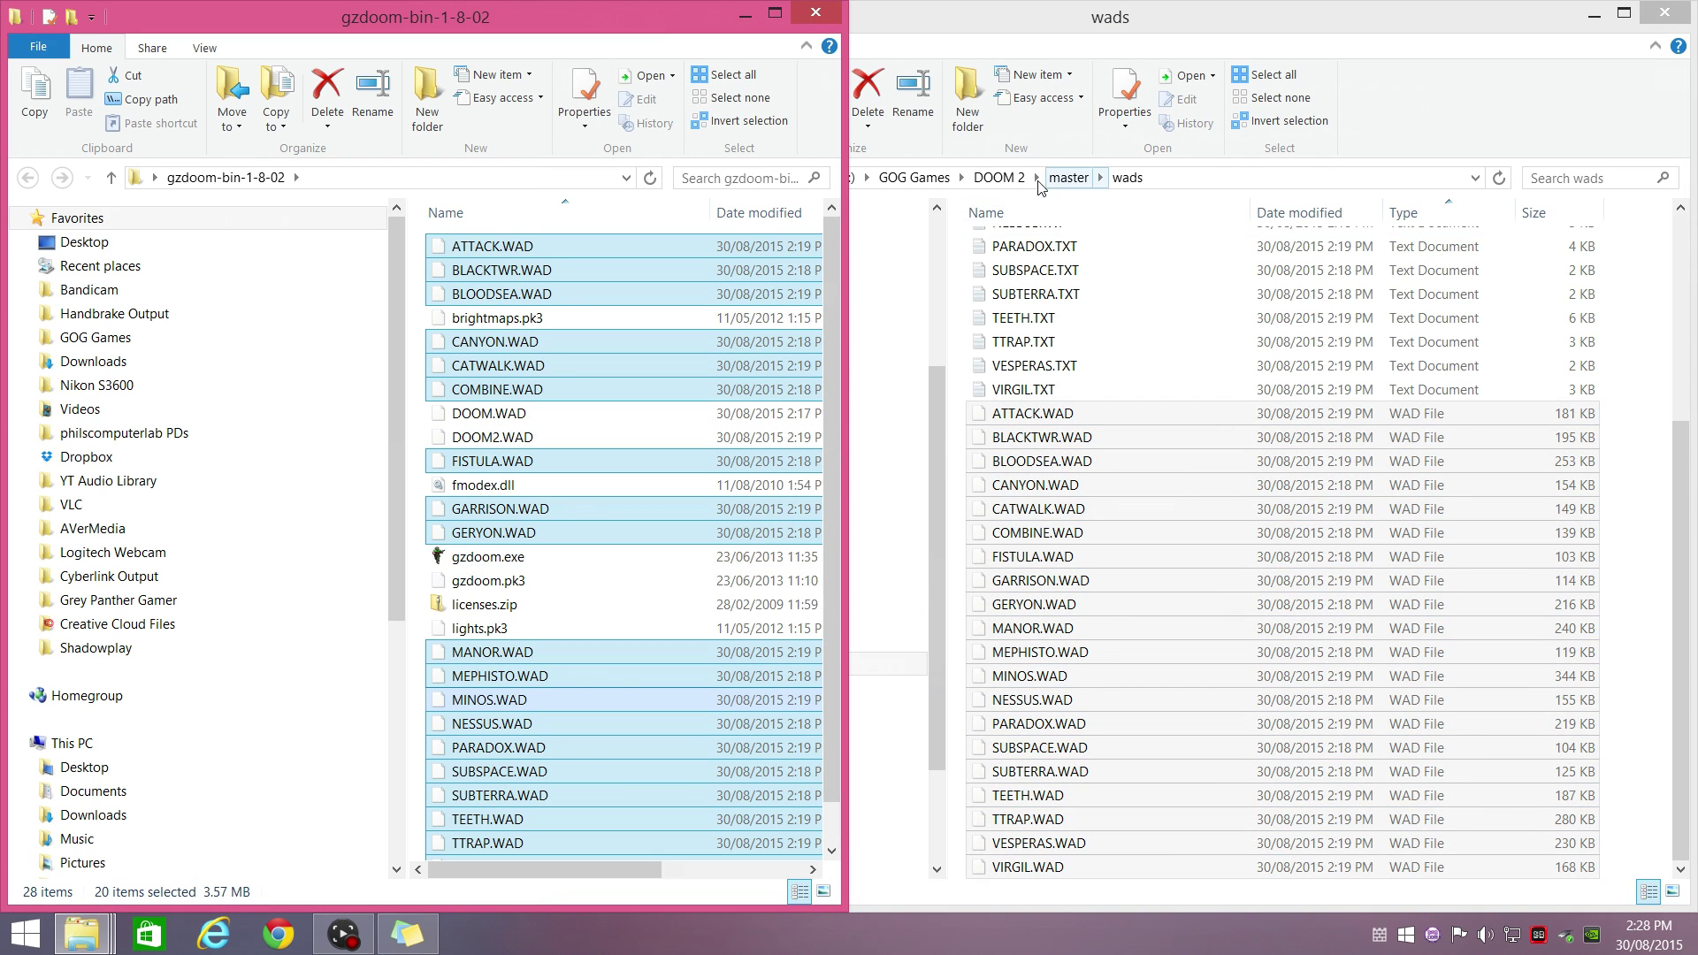
- Copy PLUTONIA.WAD from Final DOOM's Plutonia folder into the gzdoom-bin-1-8-02 folder
left_click(999, 177)
left_click(914, 178)
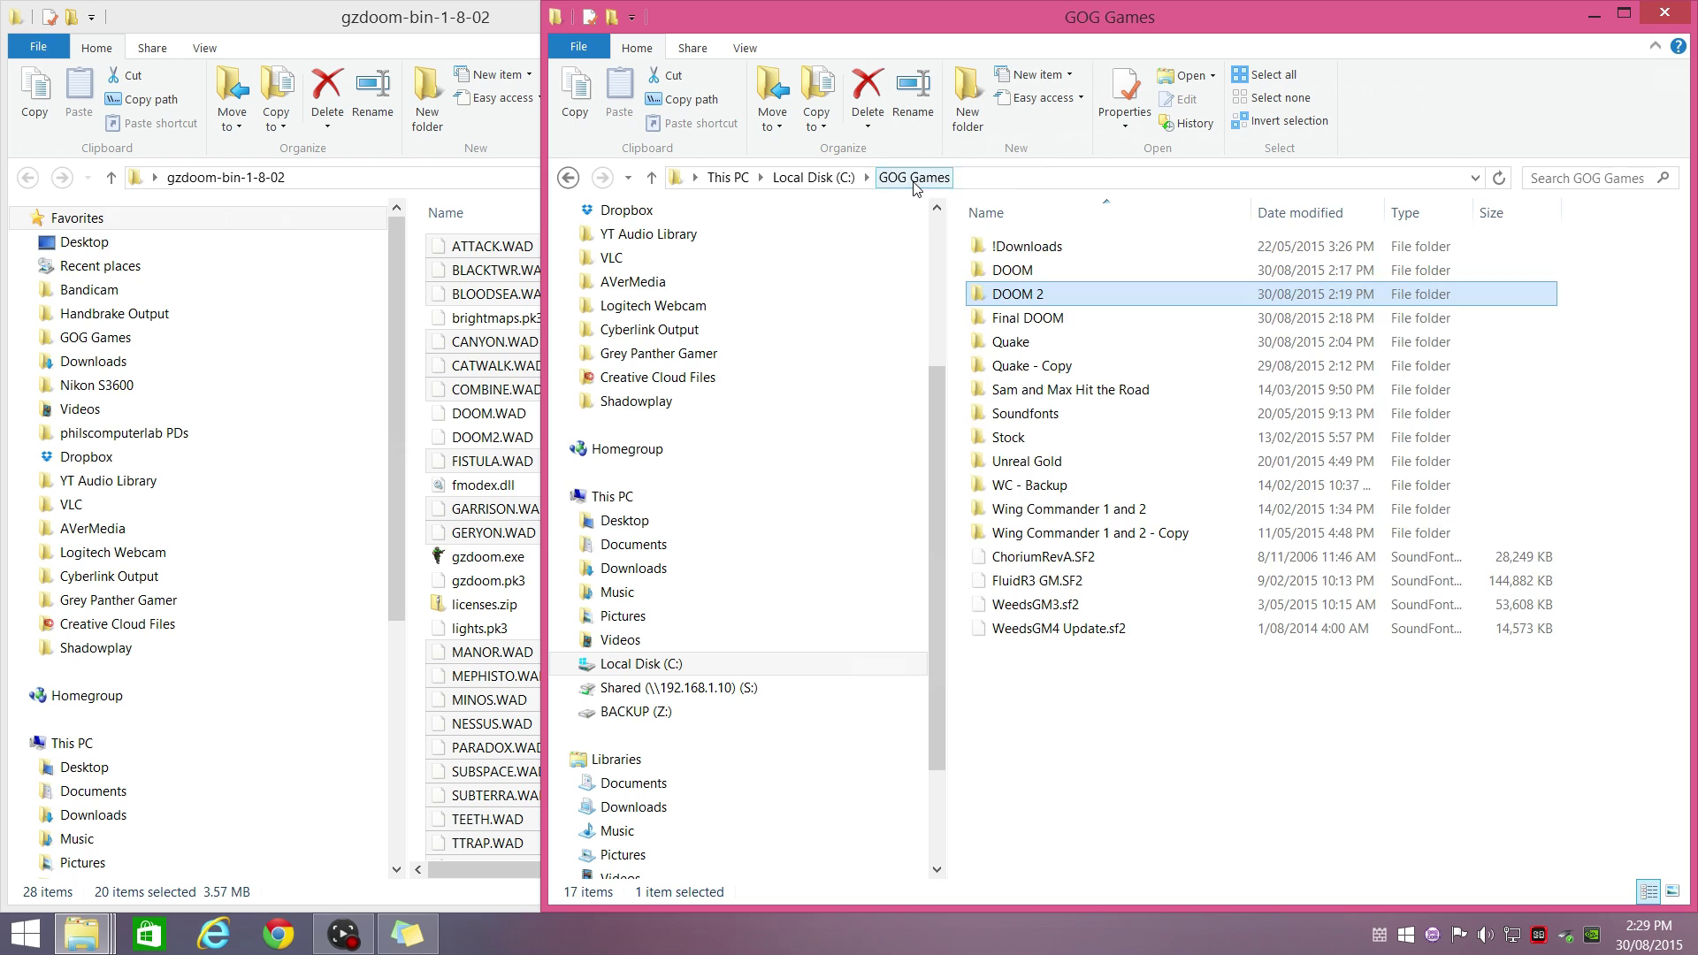
double_click(1021, 318)
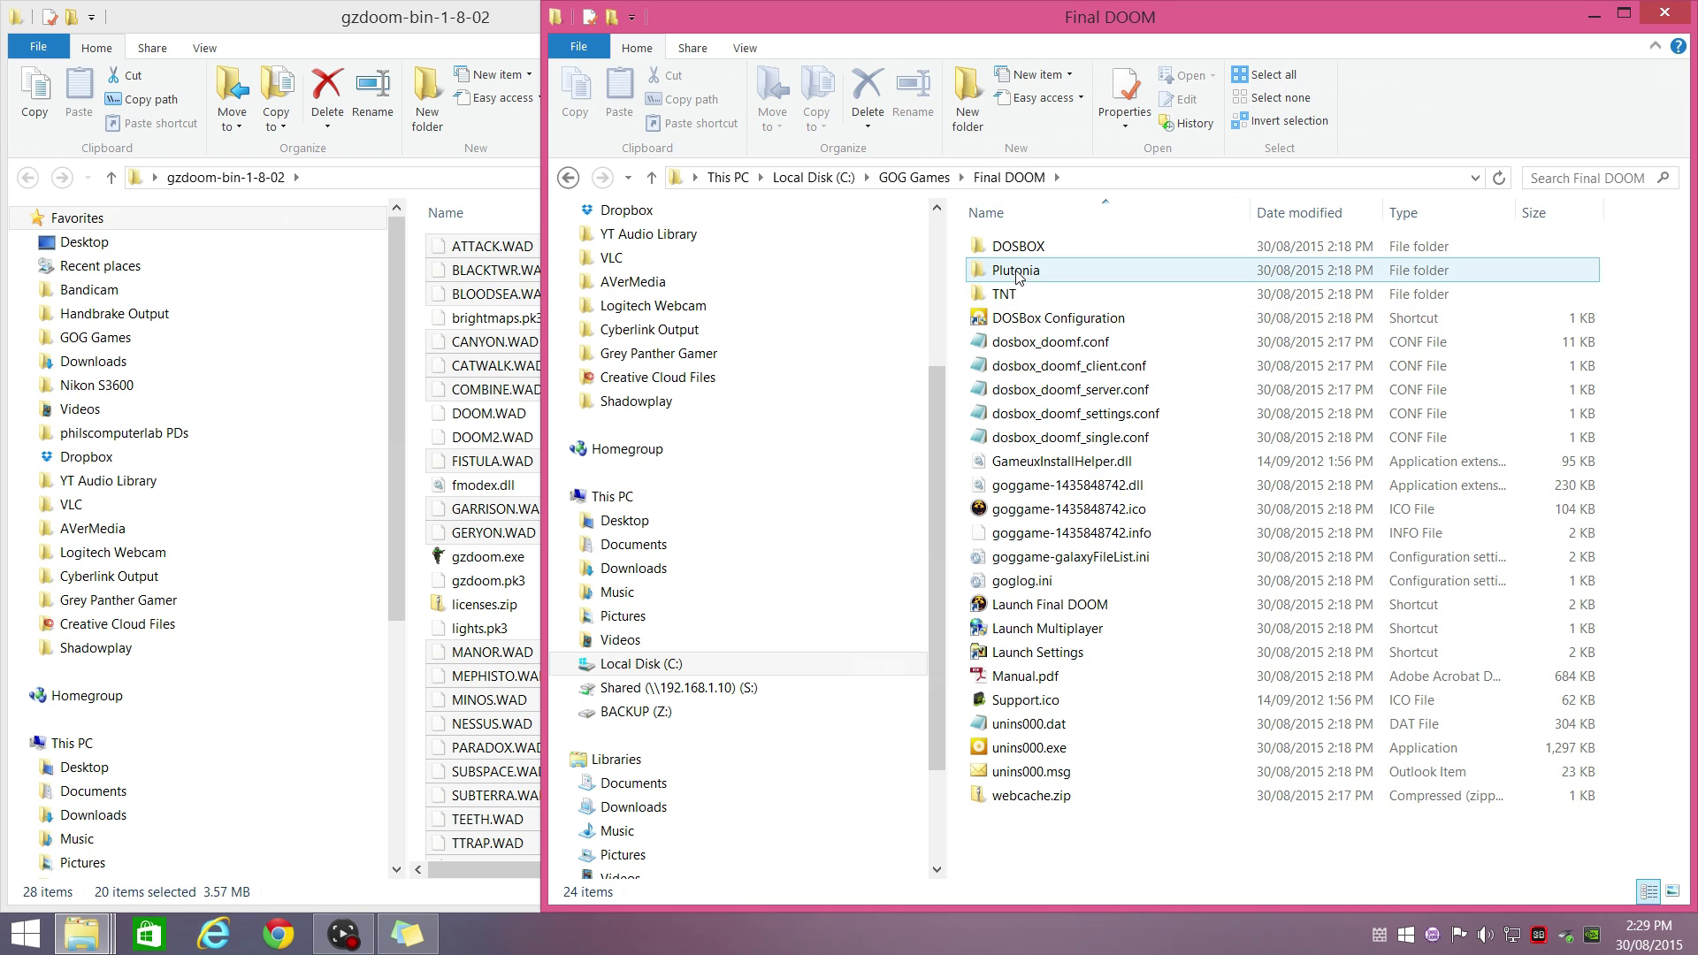
double_click(1018, 279)
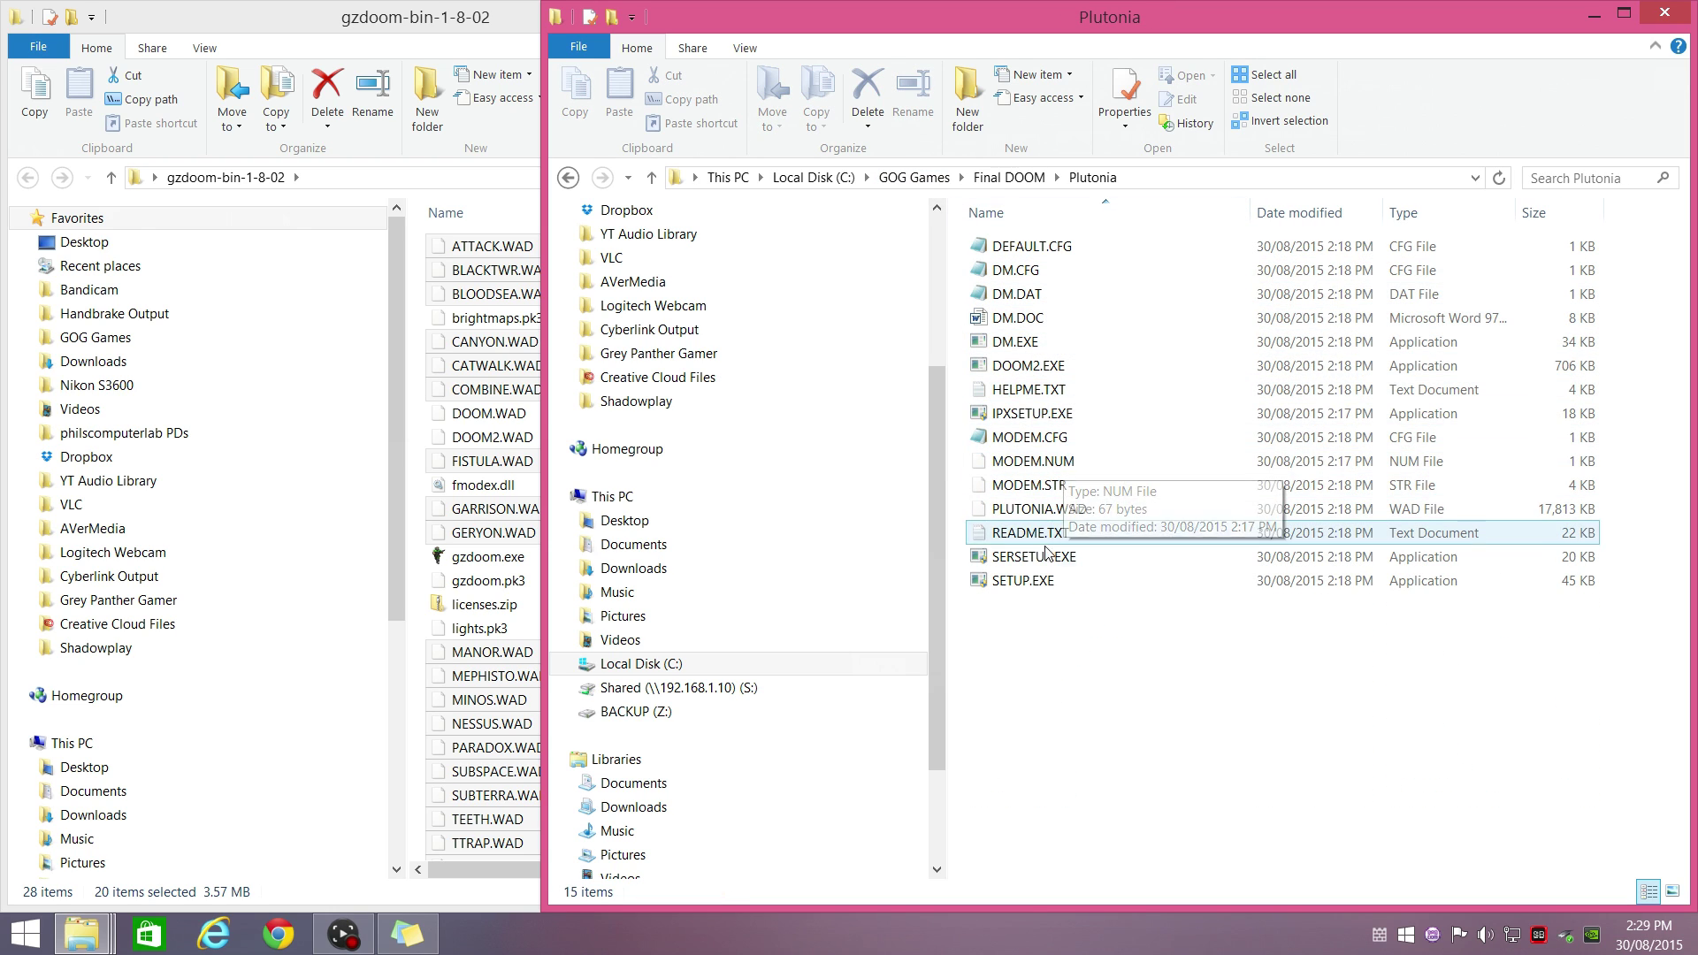
left_click_drag(1035, 510, 495, 822)
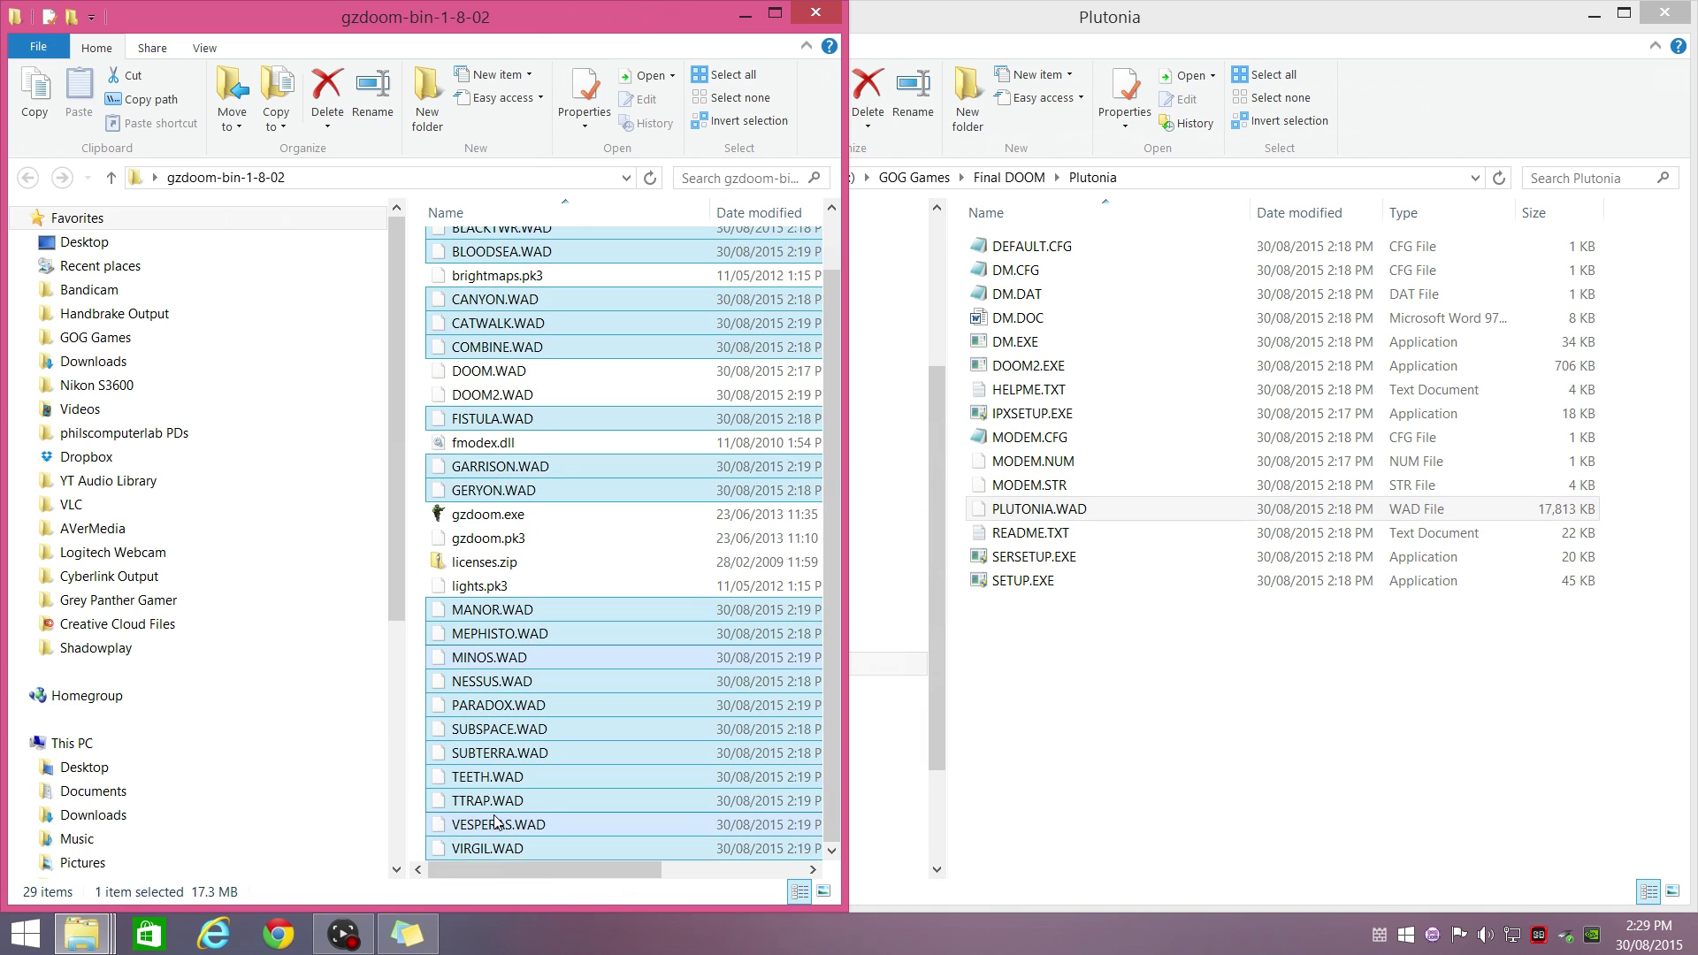
- Copy TNT.WAD from Final DOOM's TNT folder into the gzdoom-bin-1-8-02 folder and close the TNT folder window
left_click(1009, 177)
left_click(1008, 295)
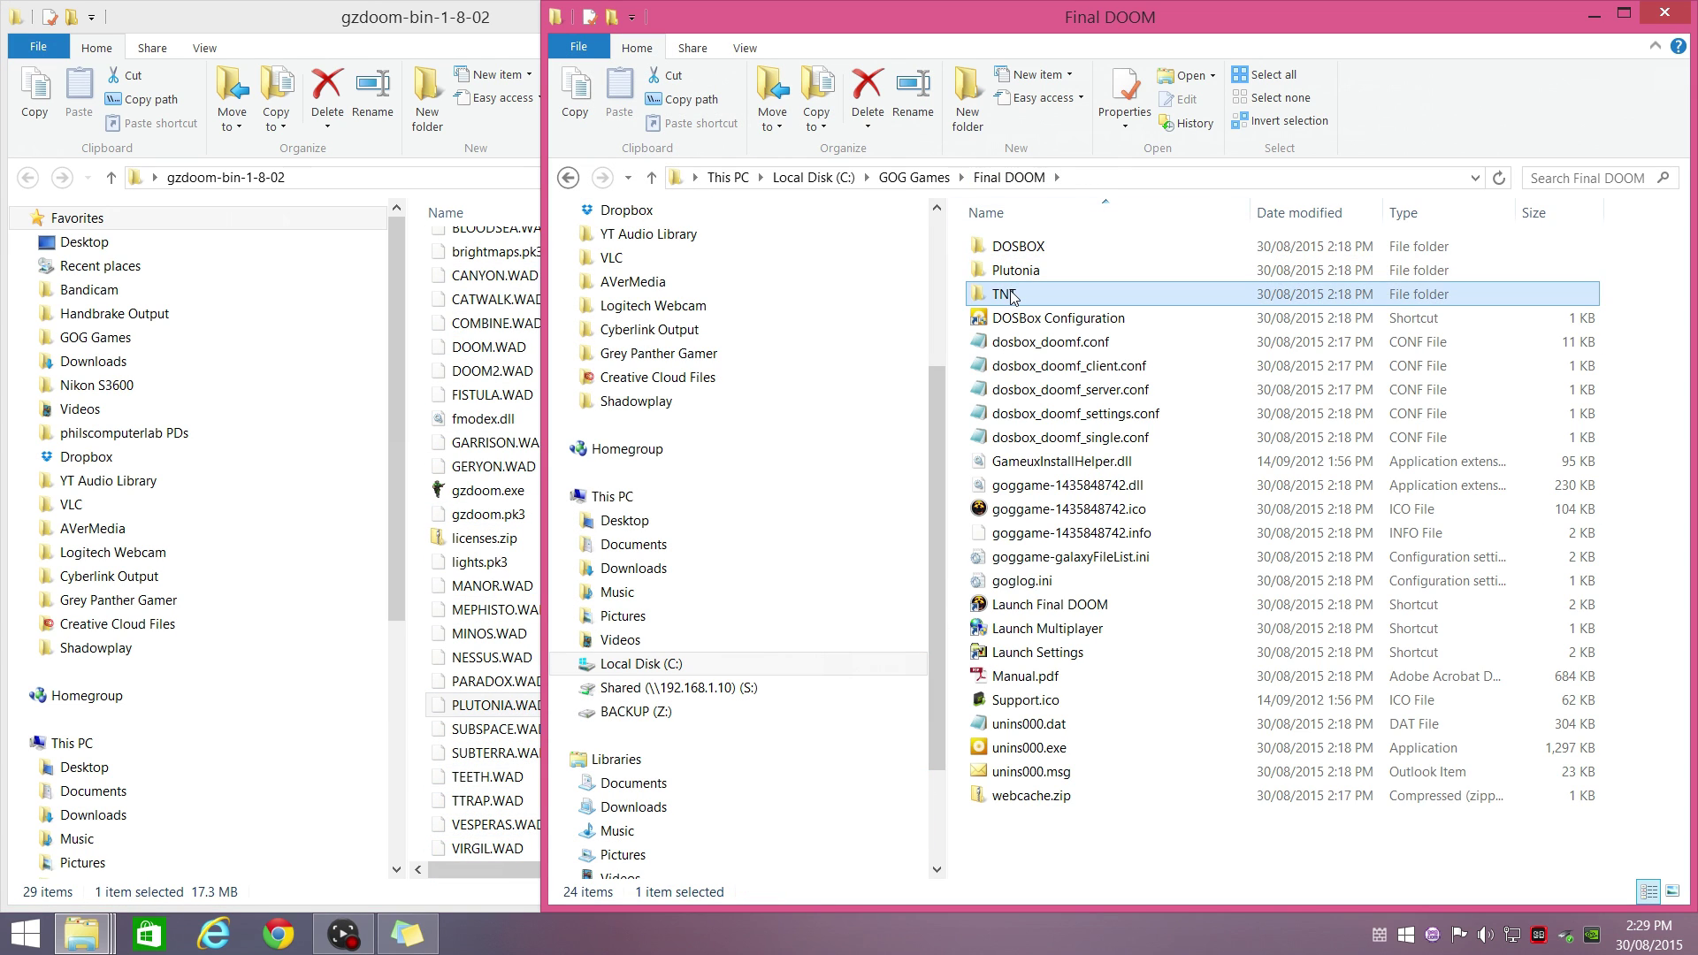
double_click(1012, 292)
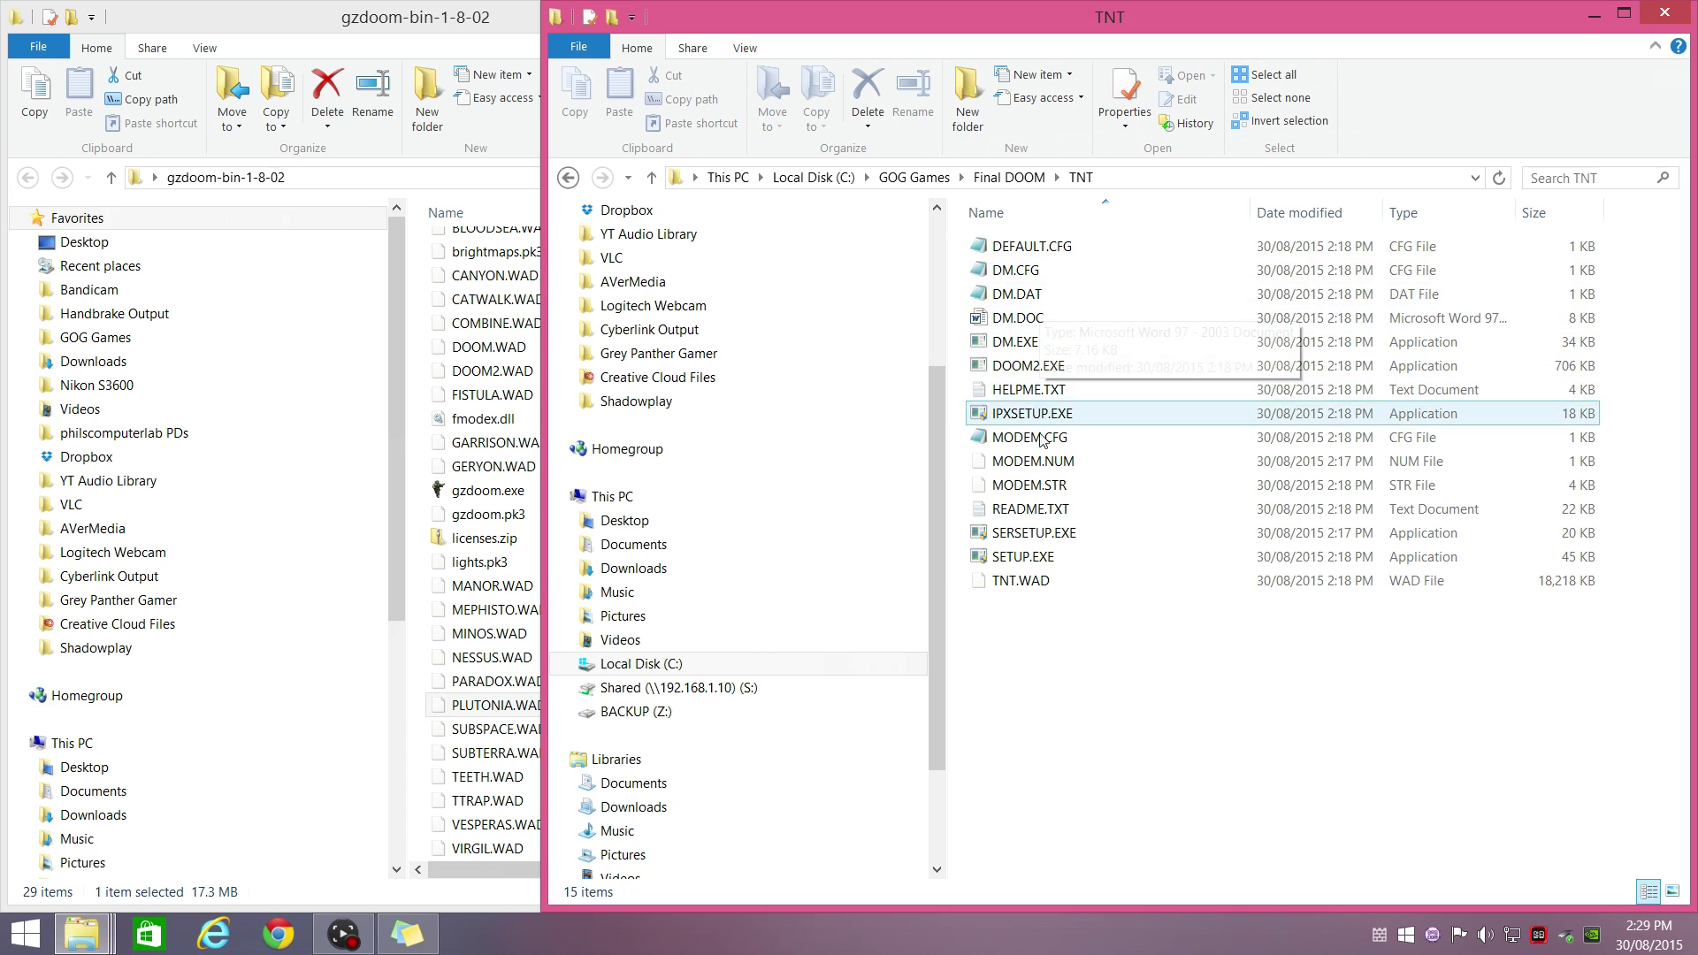
left_click_drag(1022, 591, 472, 635)
left_click(1665, 13)
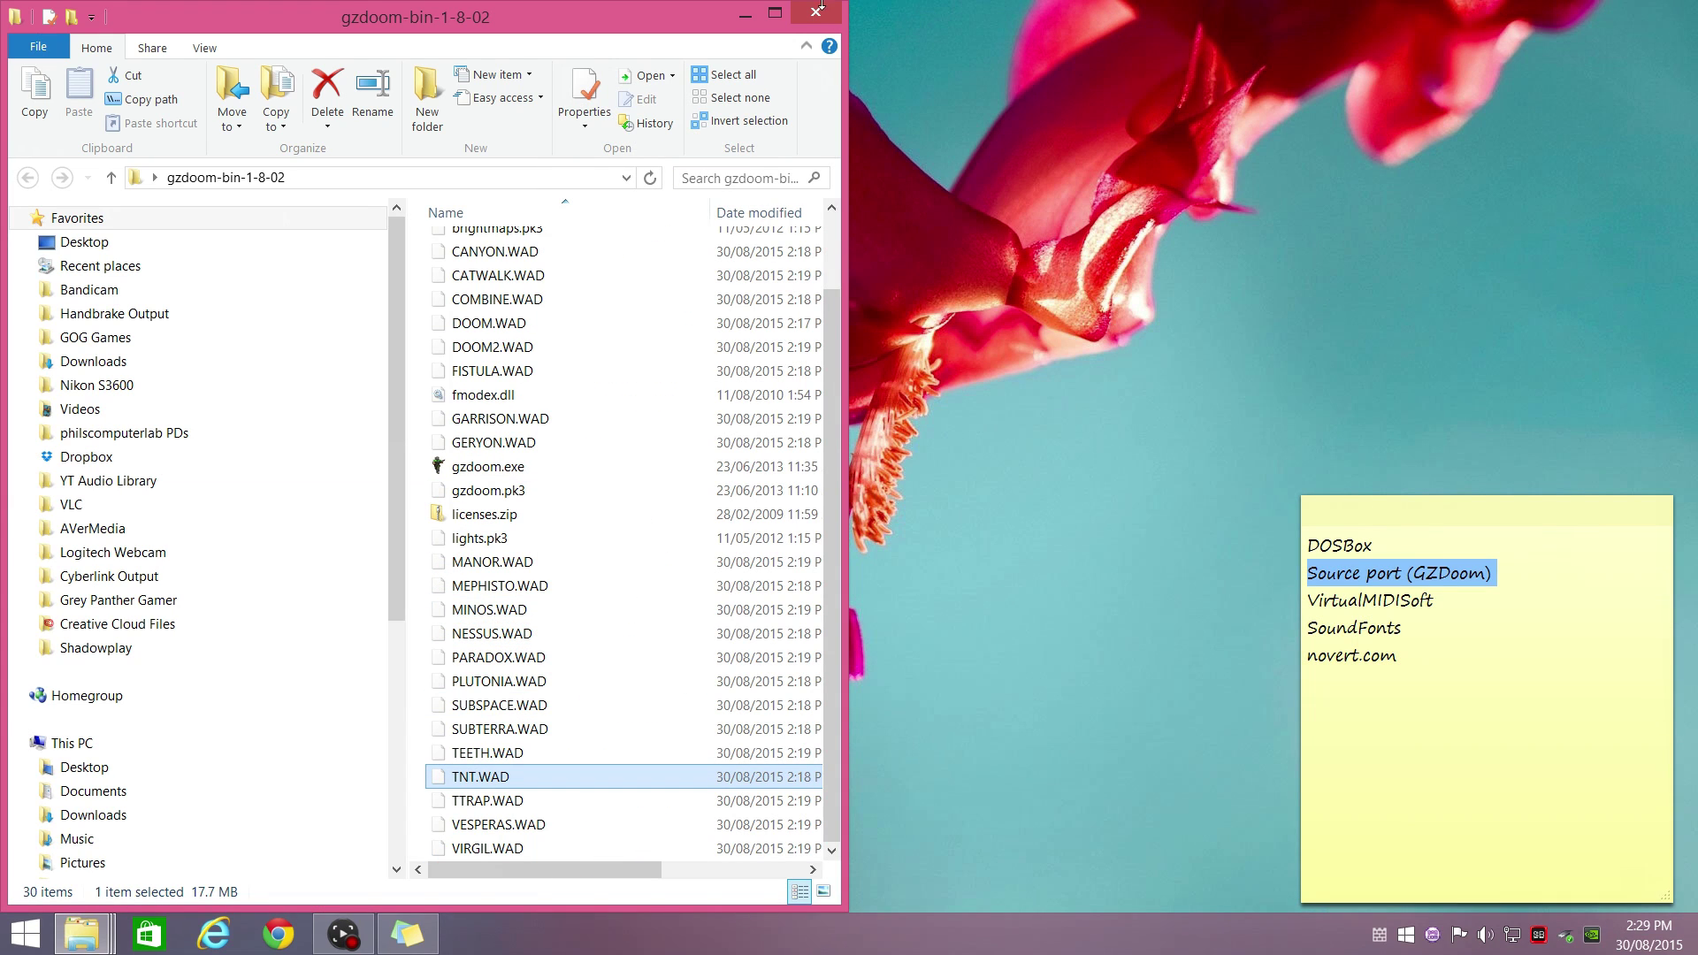
- Maximize the gzdoom-bin-1-8-02 folder window and launch gzdoom.exe with DOOM 2: Hell on Earth
left_click(775, 12)
scroll(1690, 379, "up", 1)
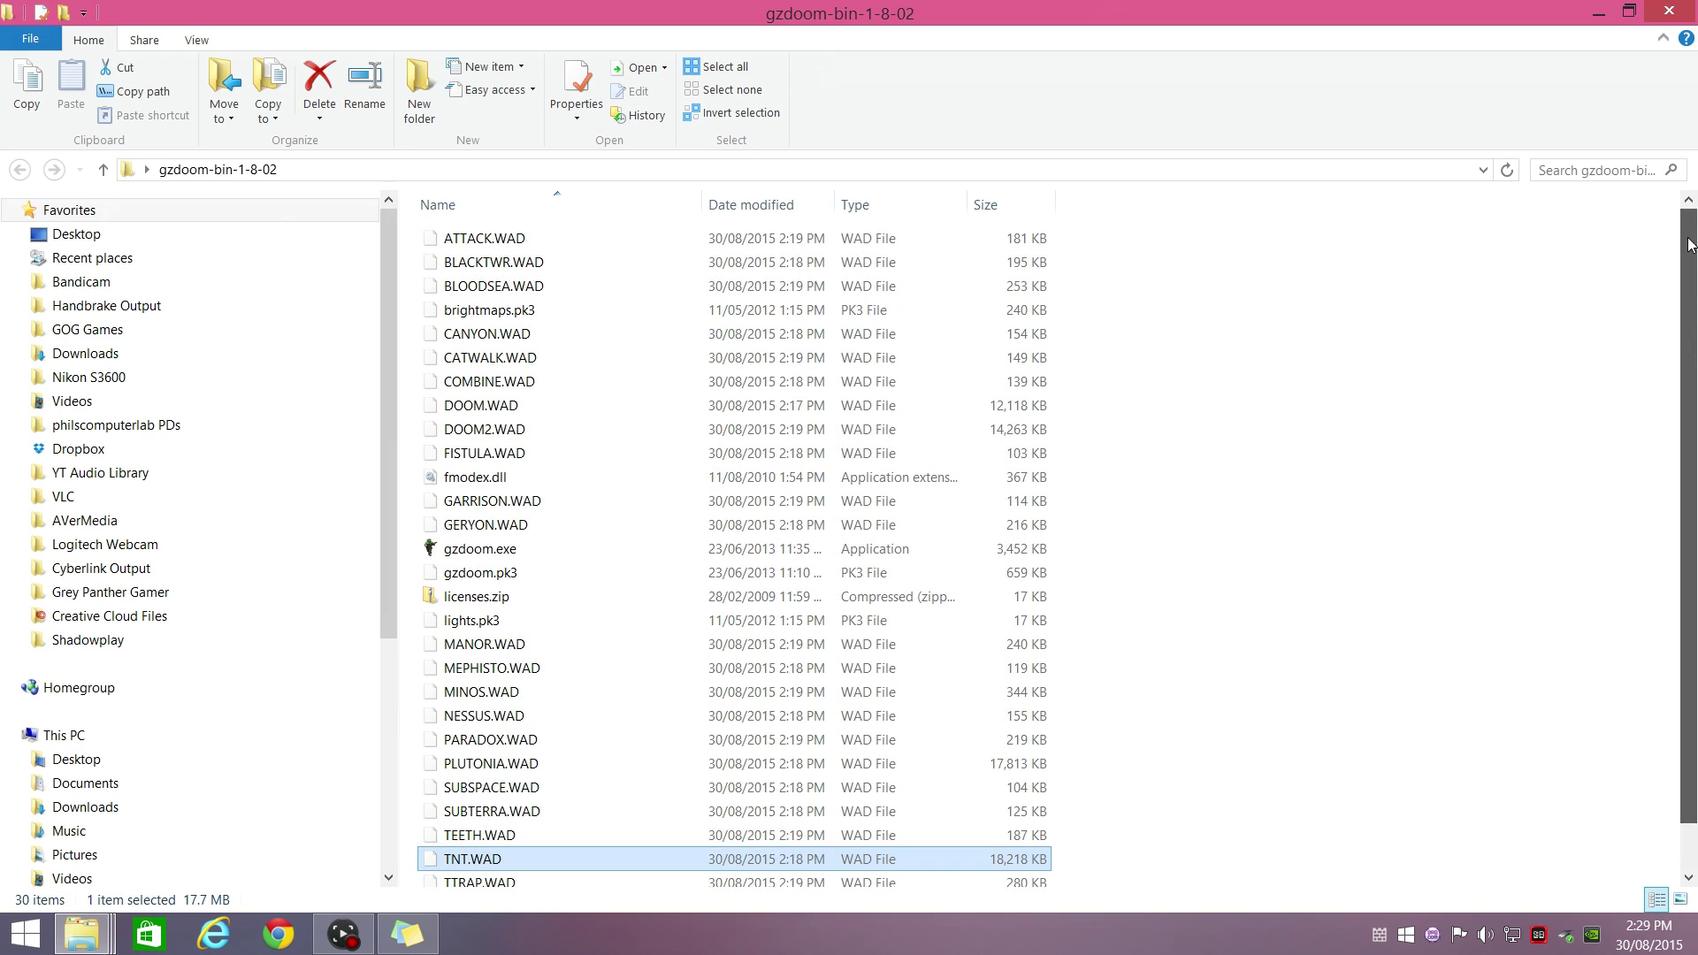
double_click(482, 552)
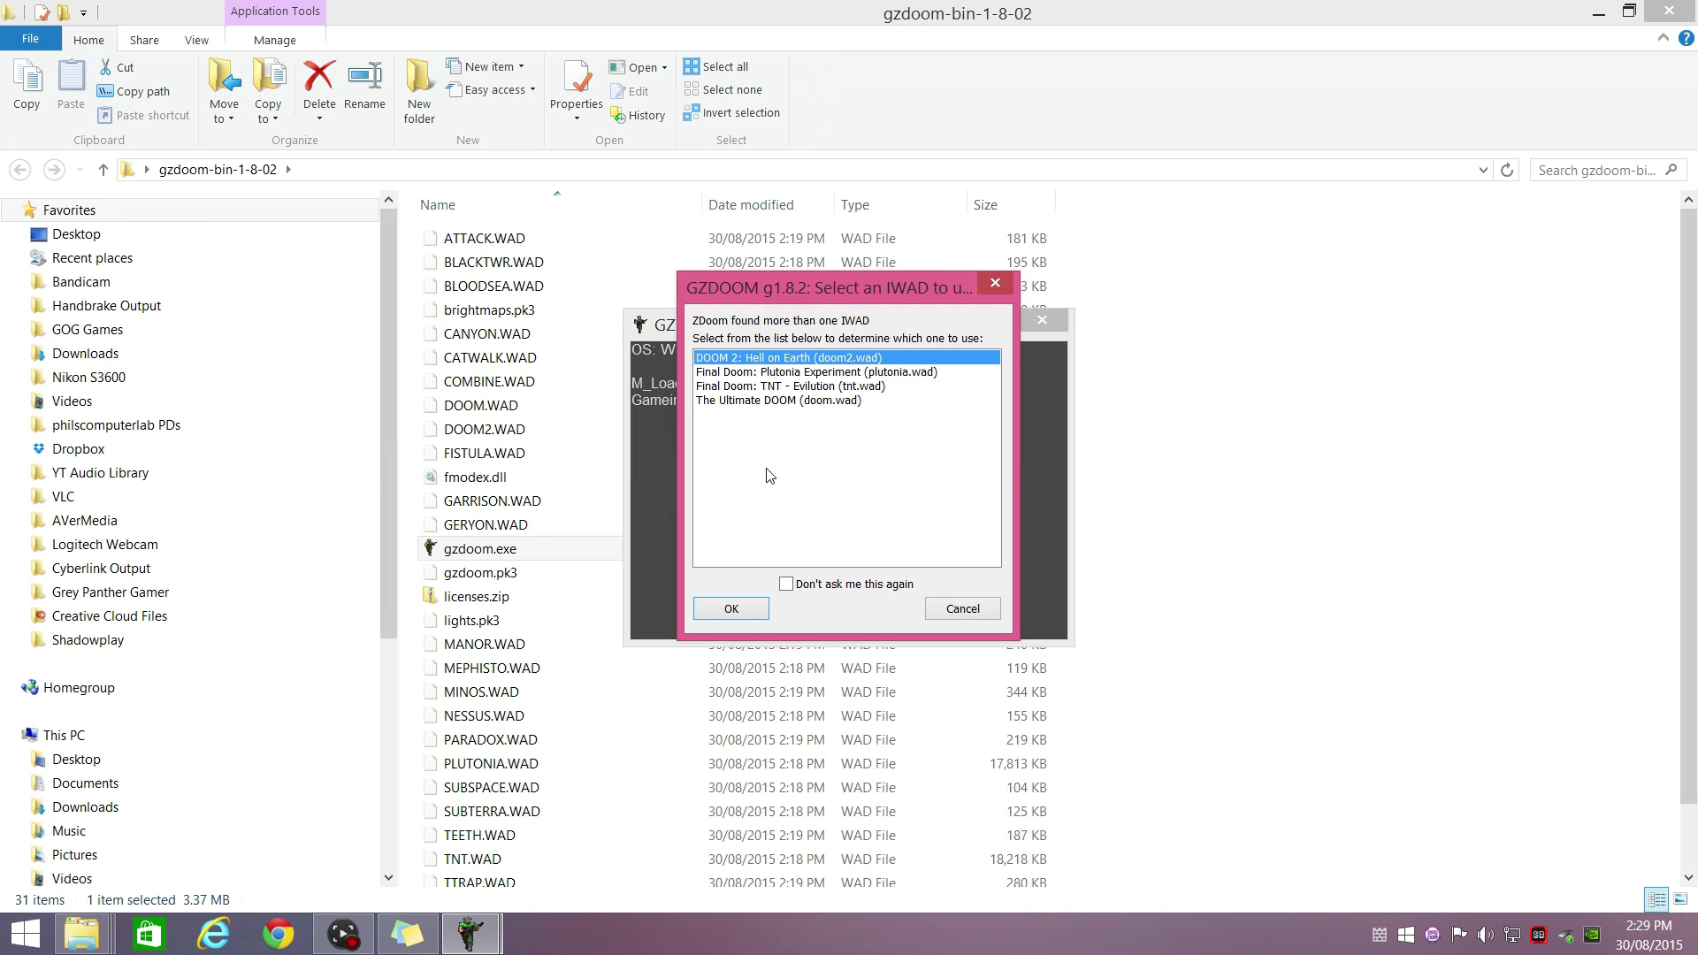
left_click(732, 609)
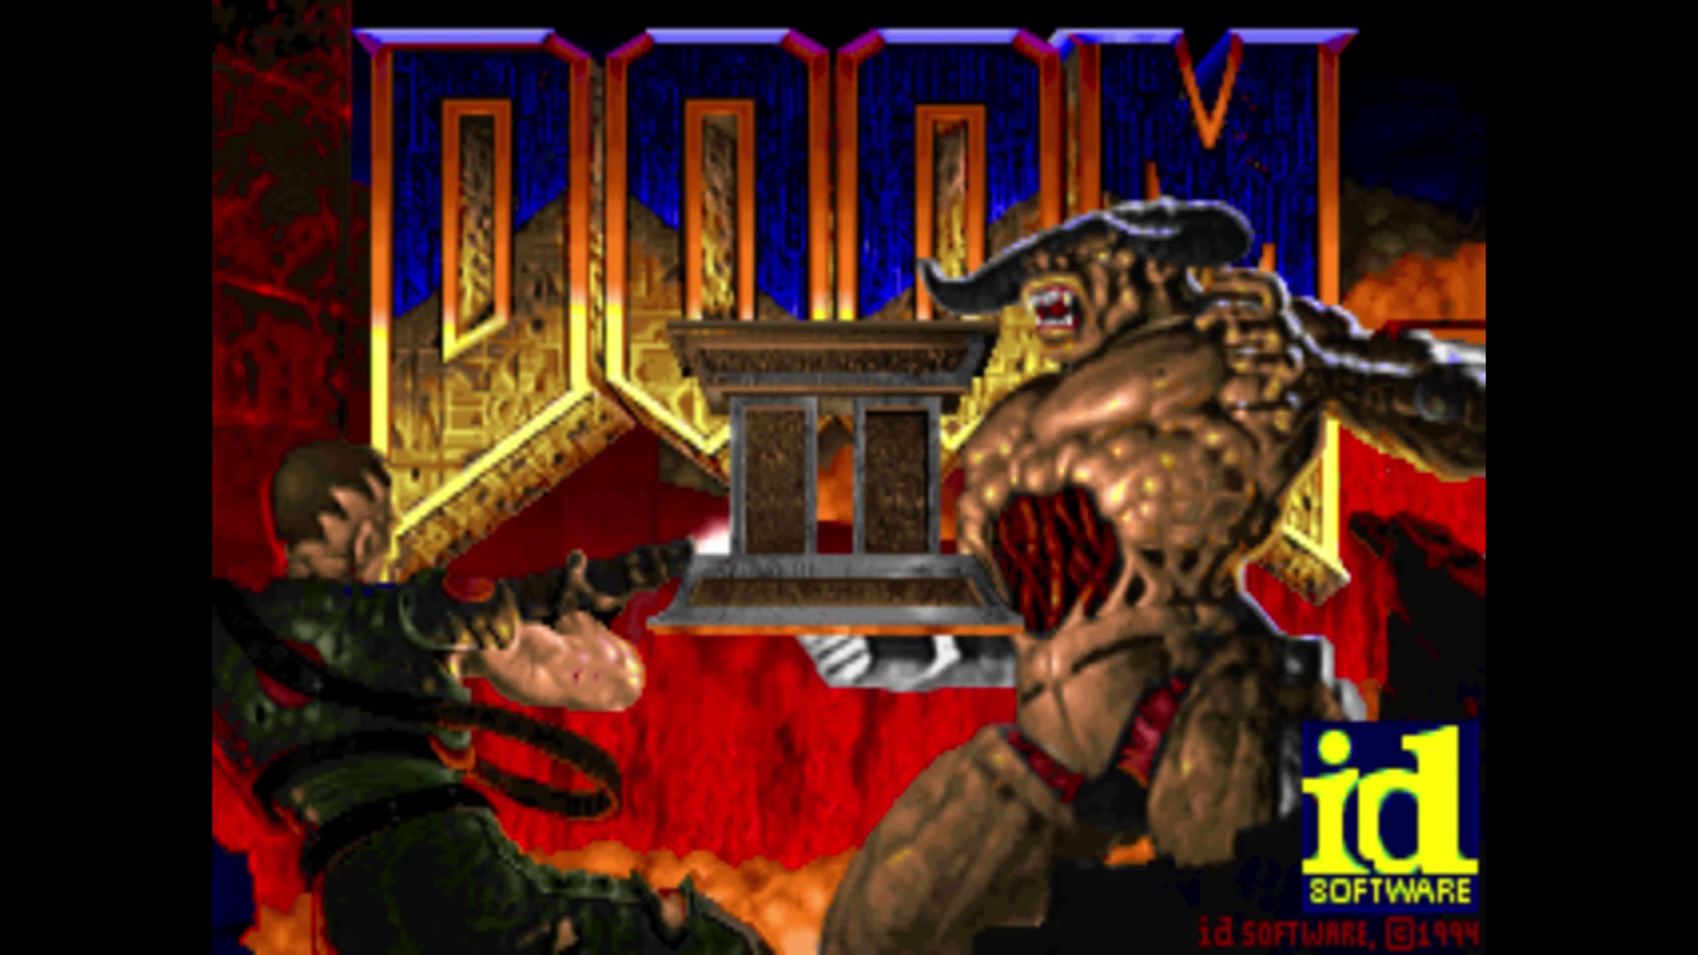
- Open the game's video mode settings
key("Escape")
left_click(854, 482)
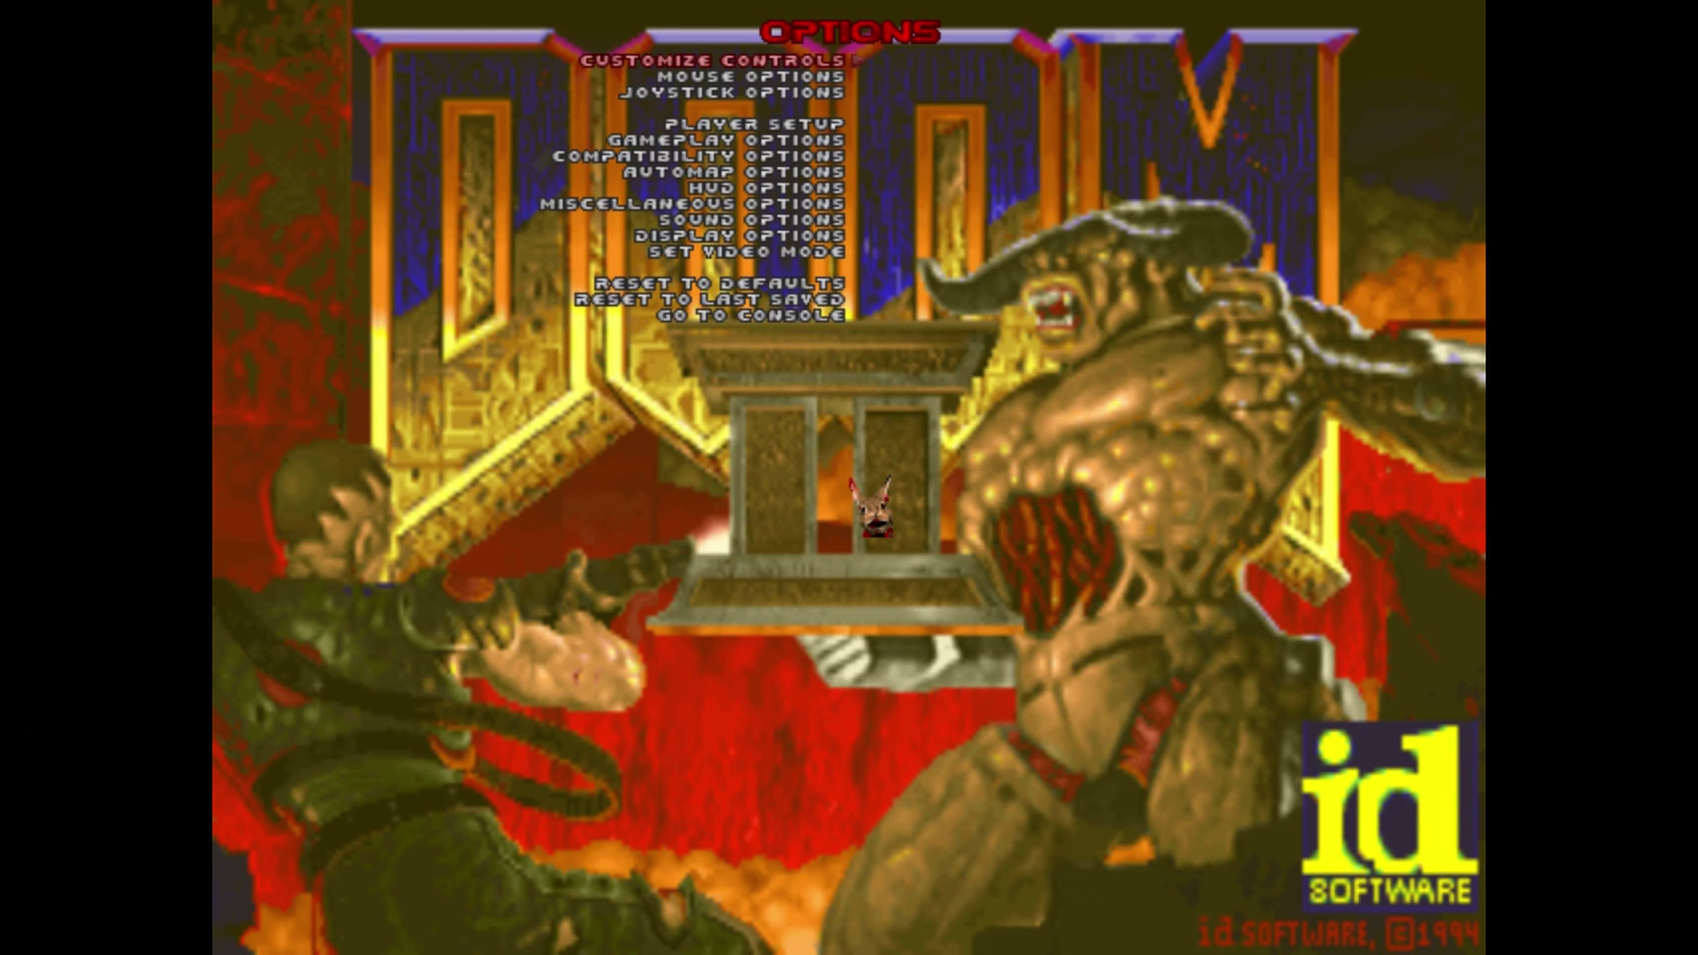
key("Down")
key("Down")
key("Down")
key("Down")
key("Down")
key("Down")
key("Down")
key("Down")
key("Down")
key("Down")
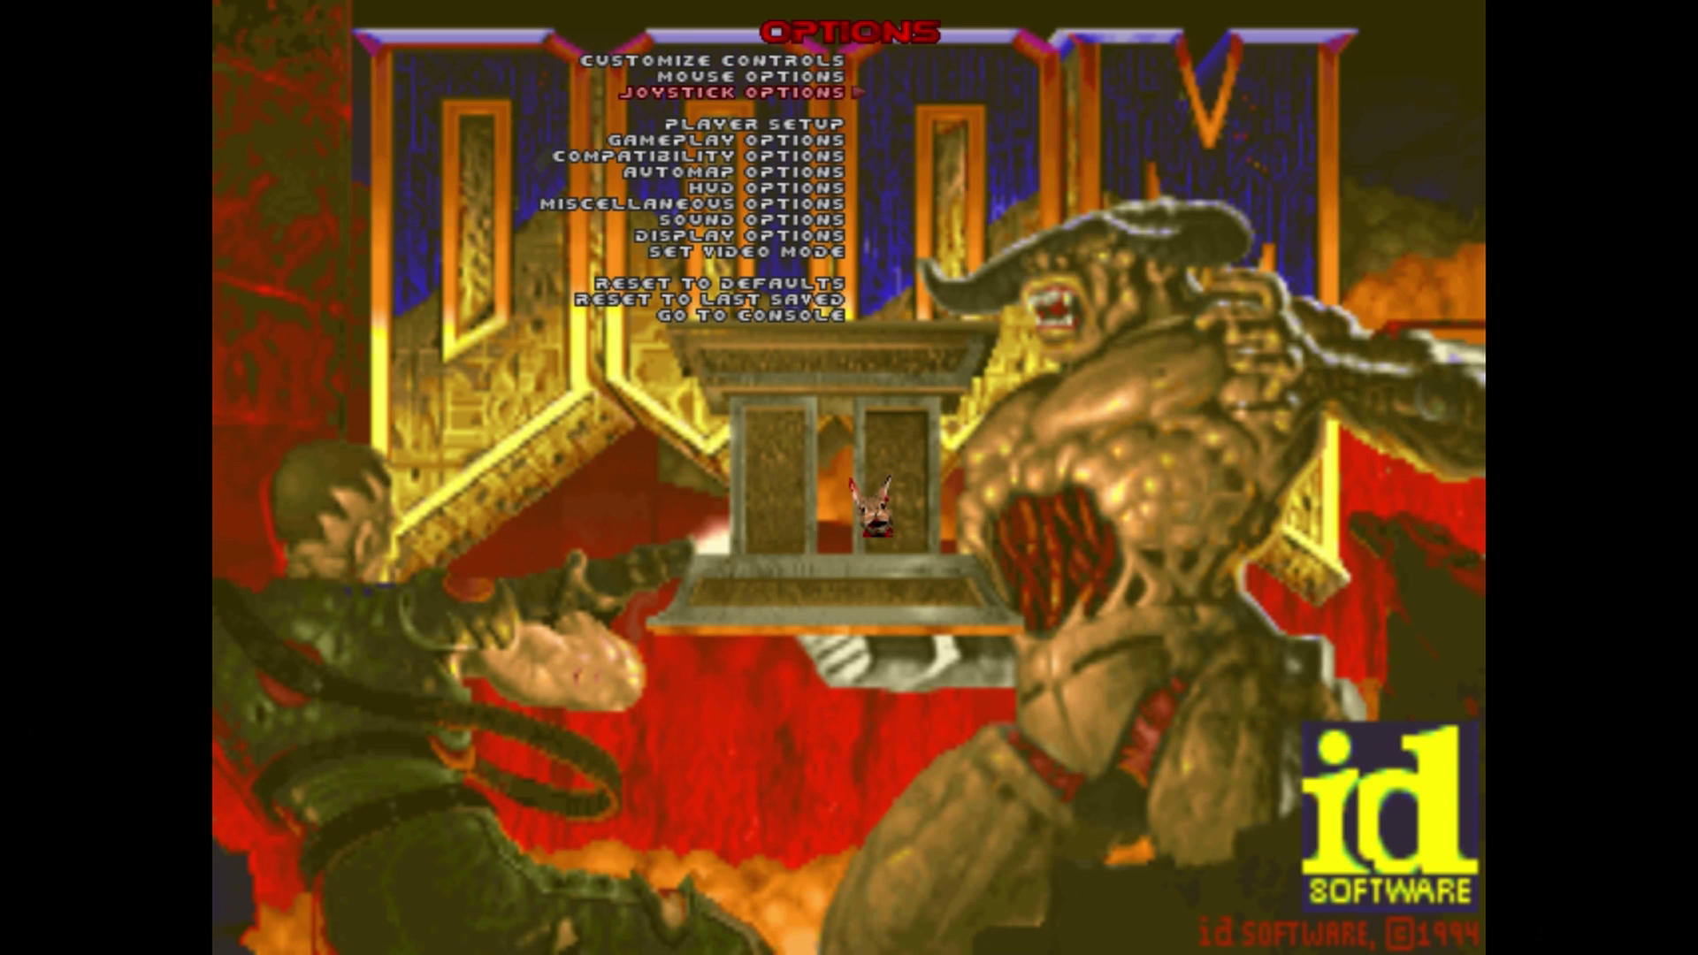
key("Down")
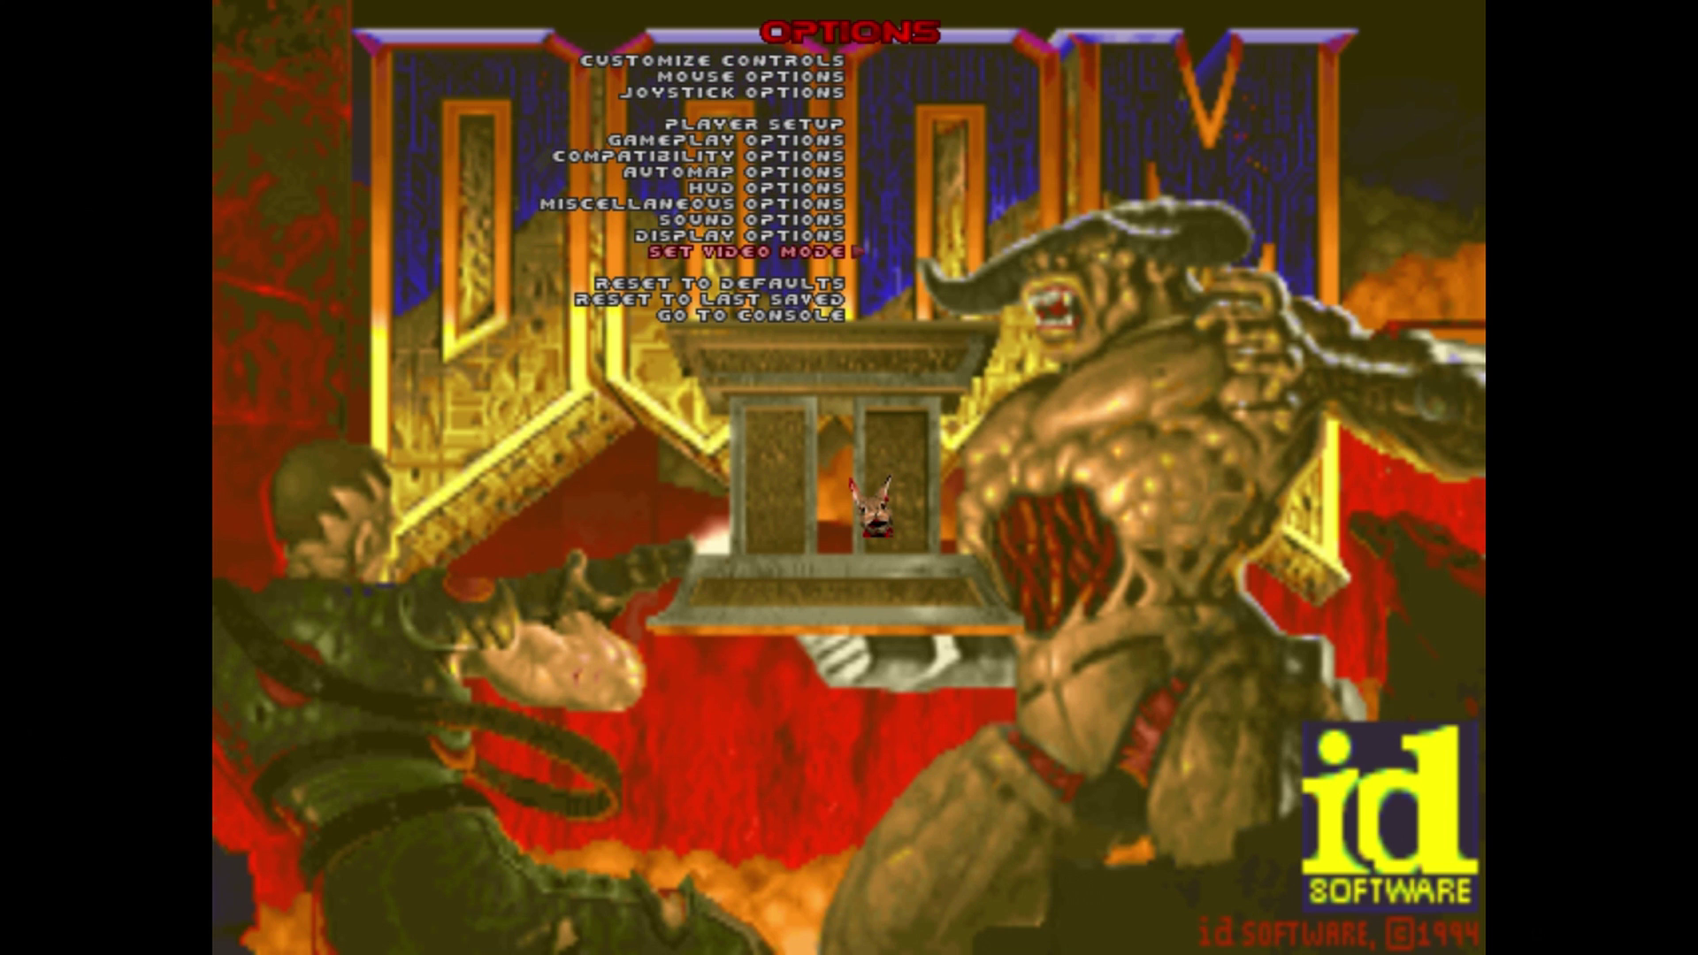
key("Return")
key("Return")
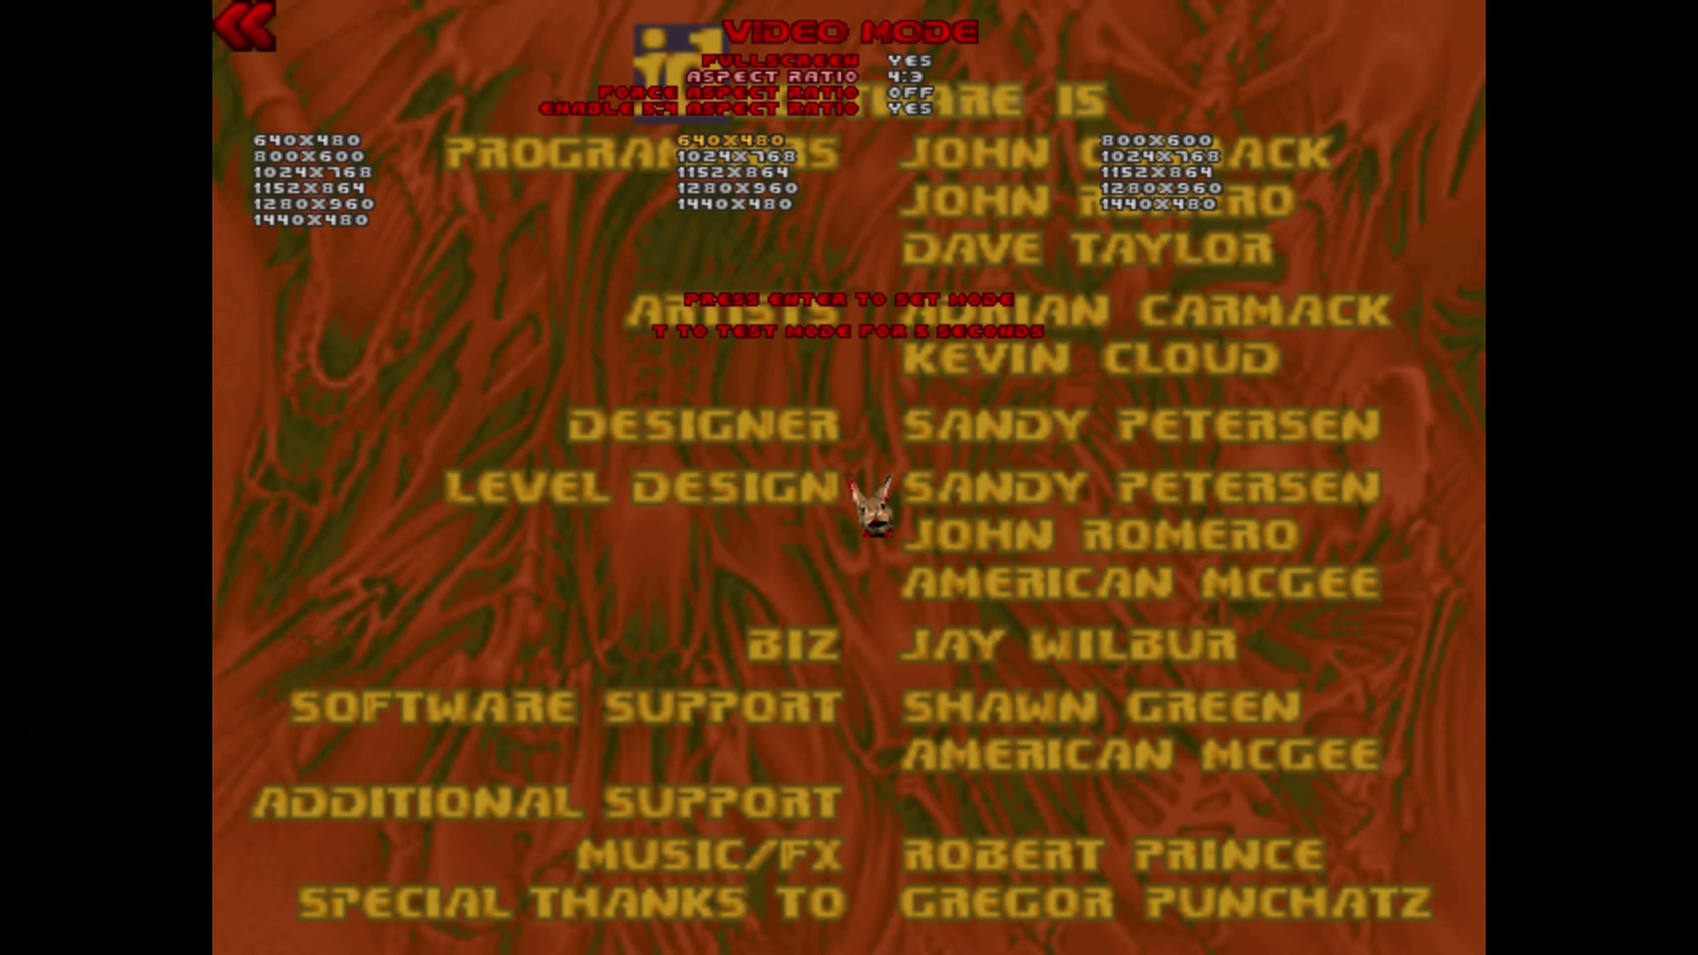
- Set the video aspect ratio to 16:9 and the resolution to 1920x1080, and return to the main menu
key("Down")
key("Down")
key("Down")
key("Down")
key("Down")
key("Down")
key("Down")
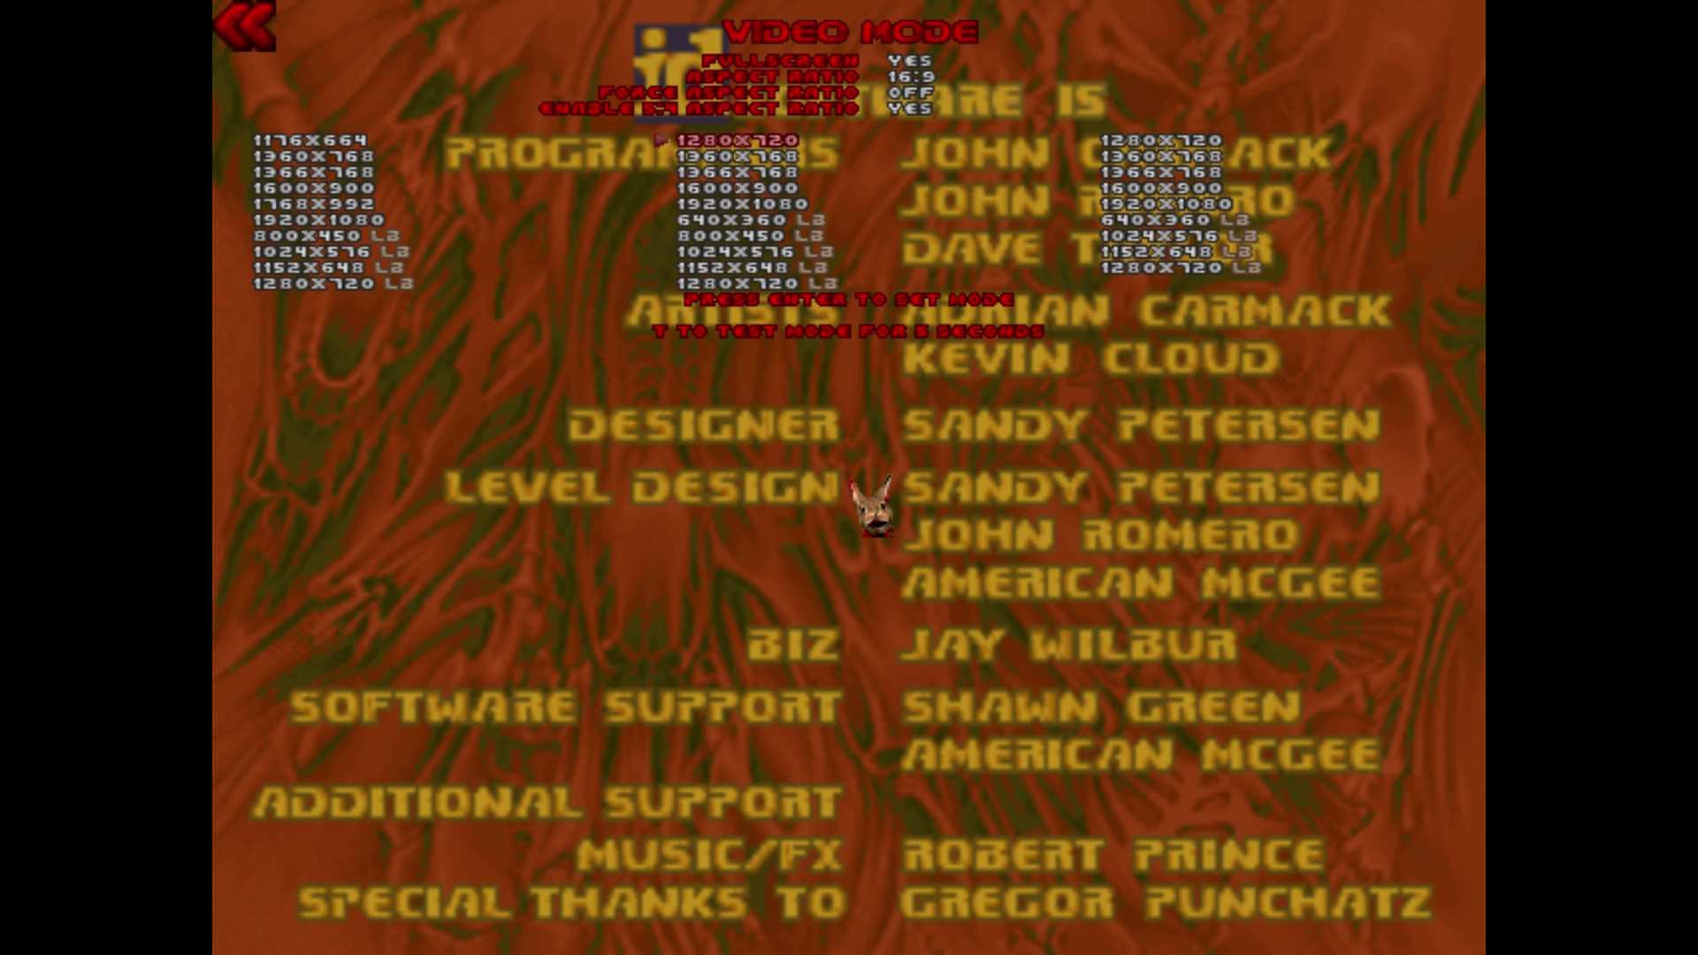
key("Return")
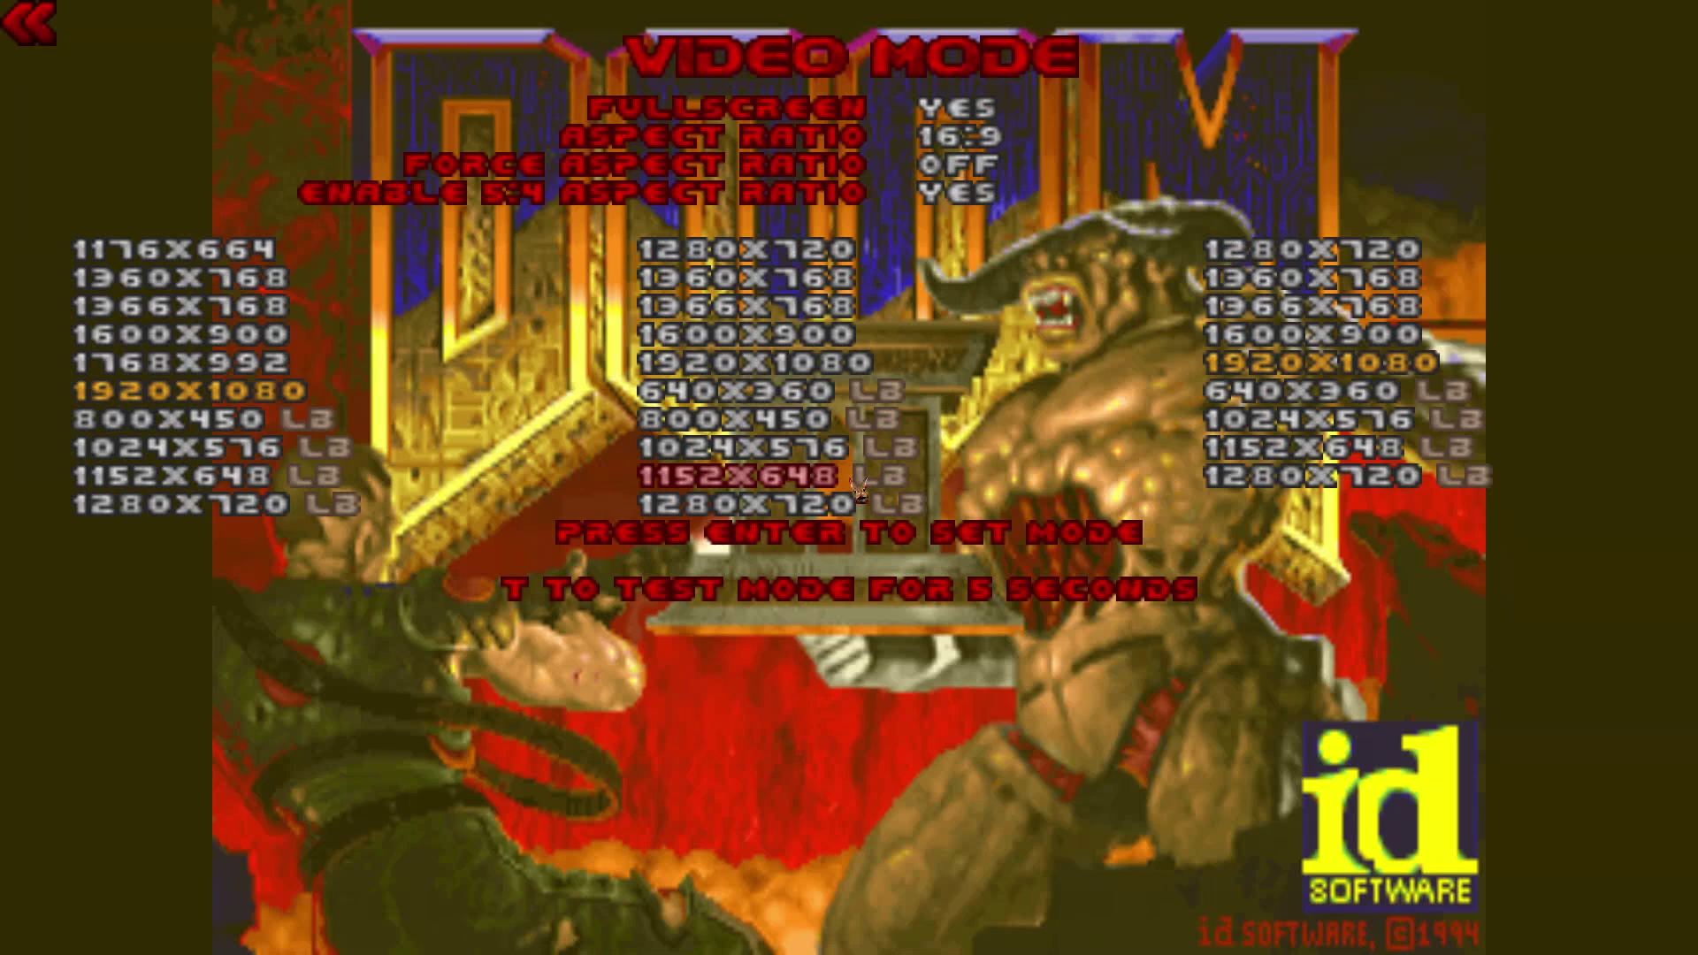
key("Escape")
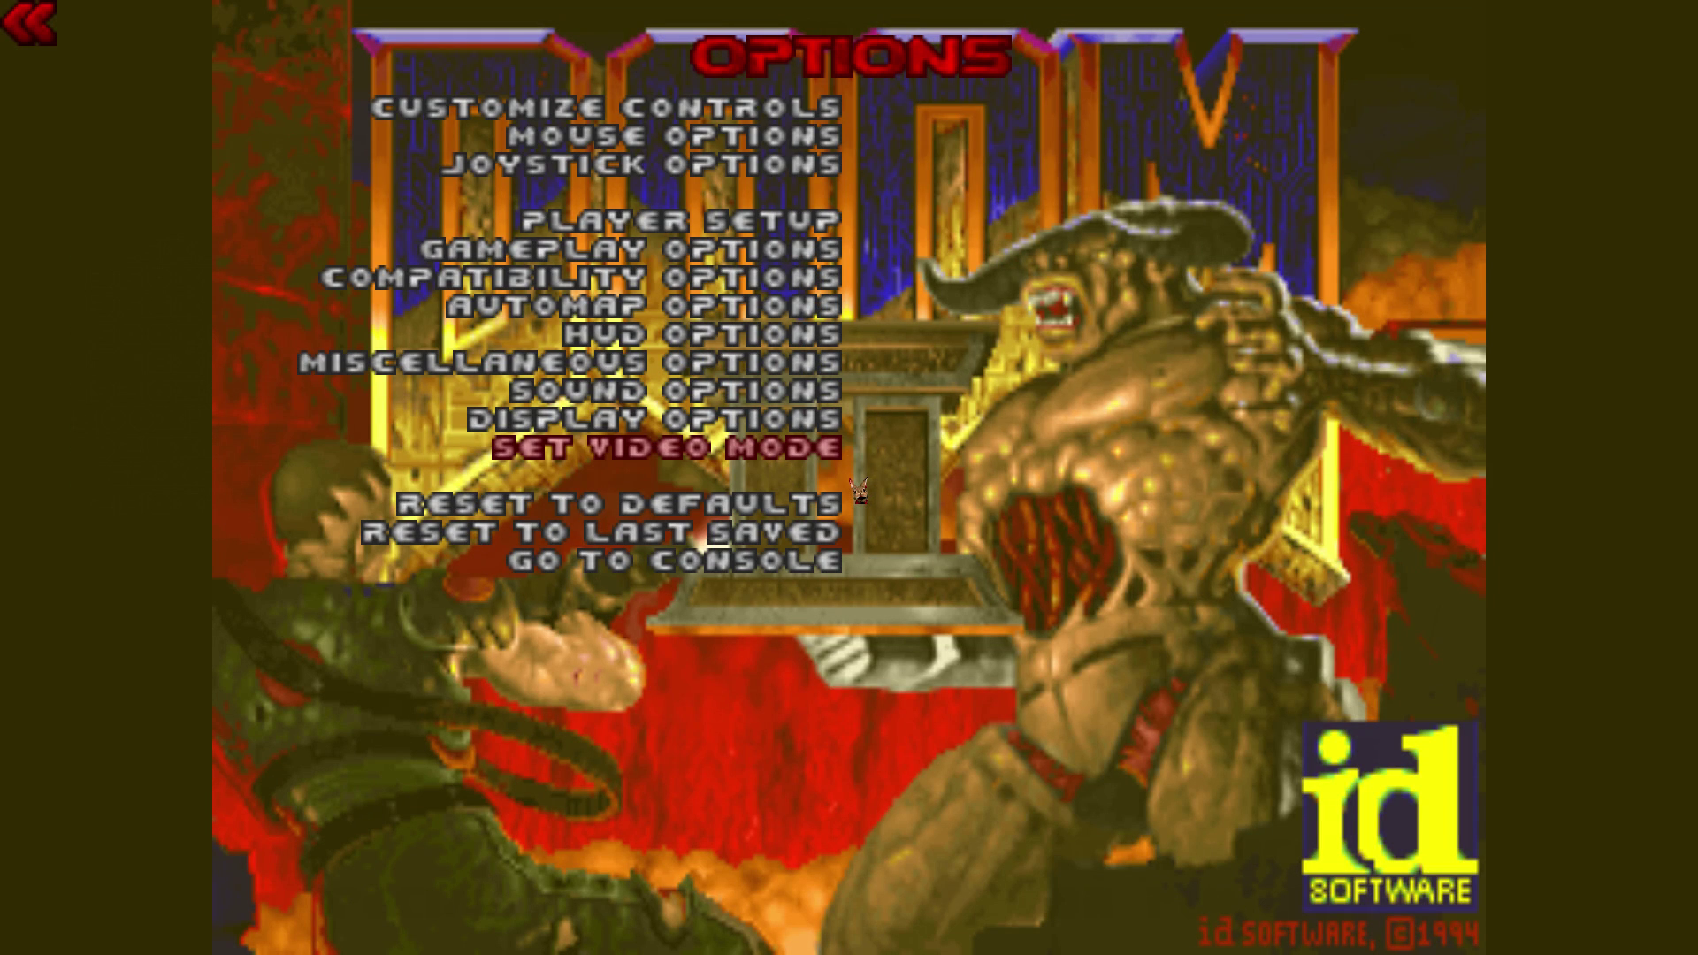
key("Escape")
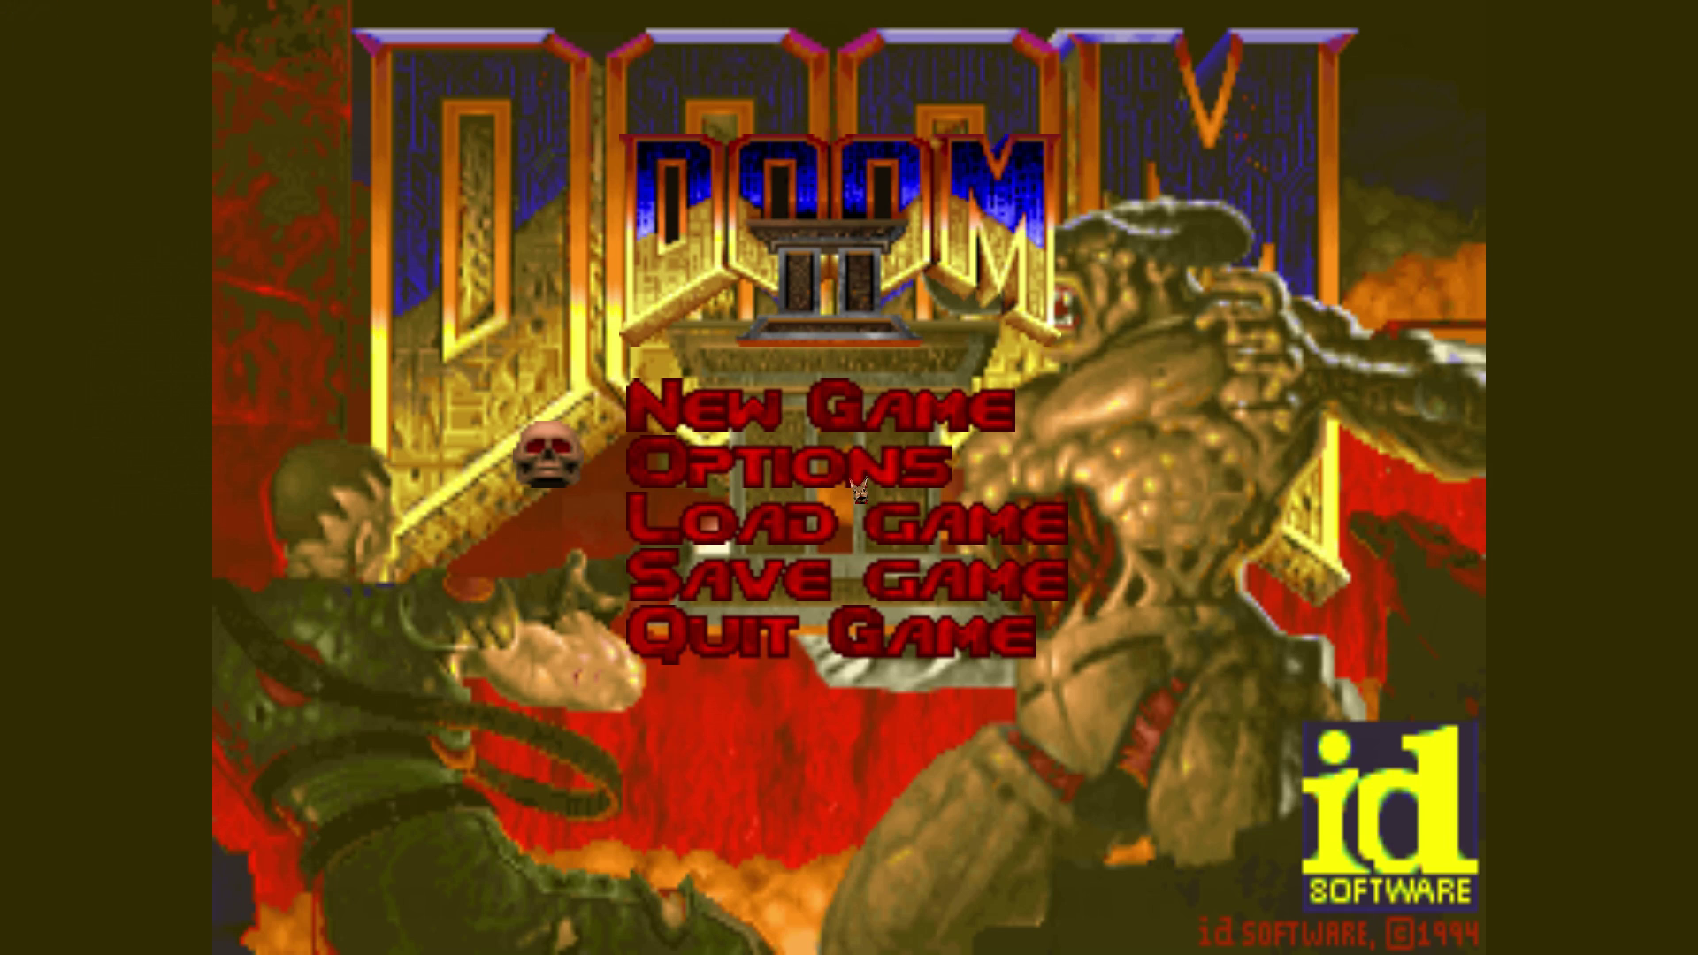
- Open the control customization settings
key("Return")
key("Up")
key("Up")
key("Up")
key("Up")
key("Up")
key("Up")
key("Up")
key("Up")
key("Up")
key("Up")
key("Up")
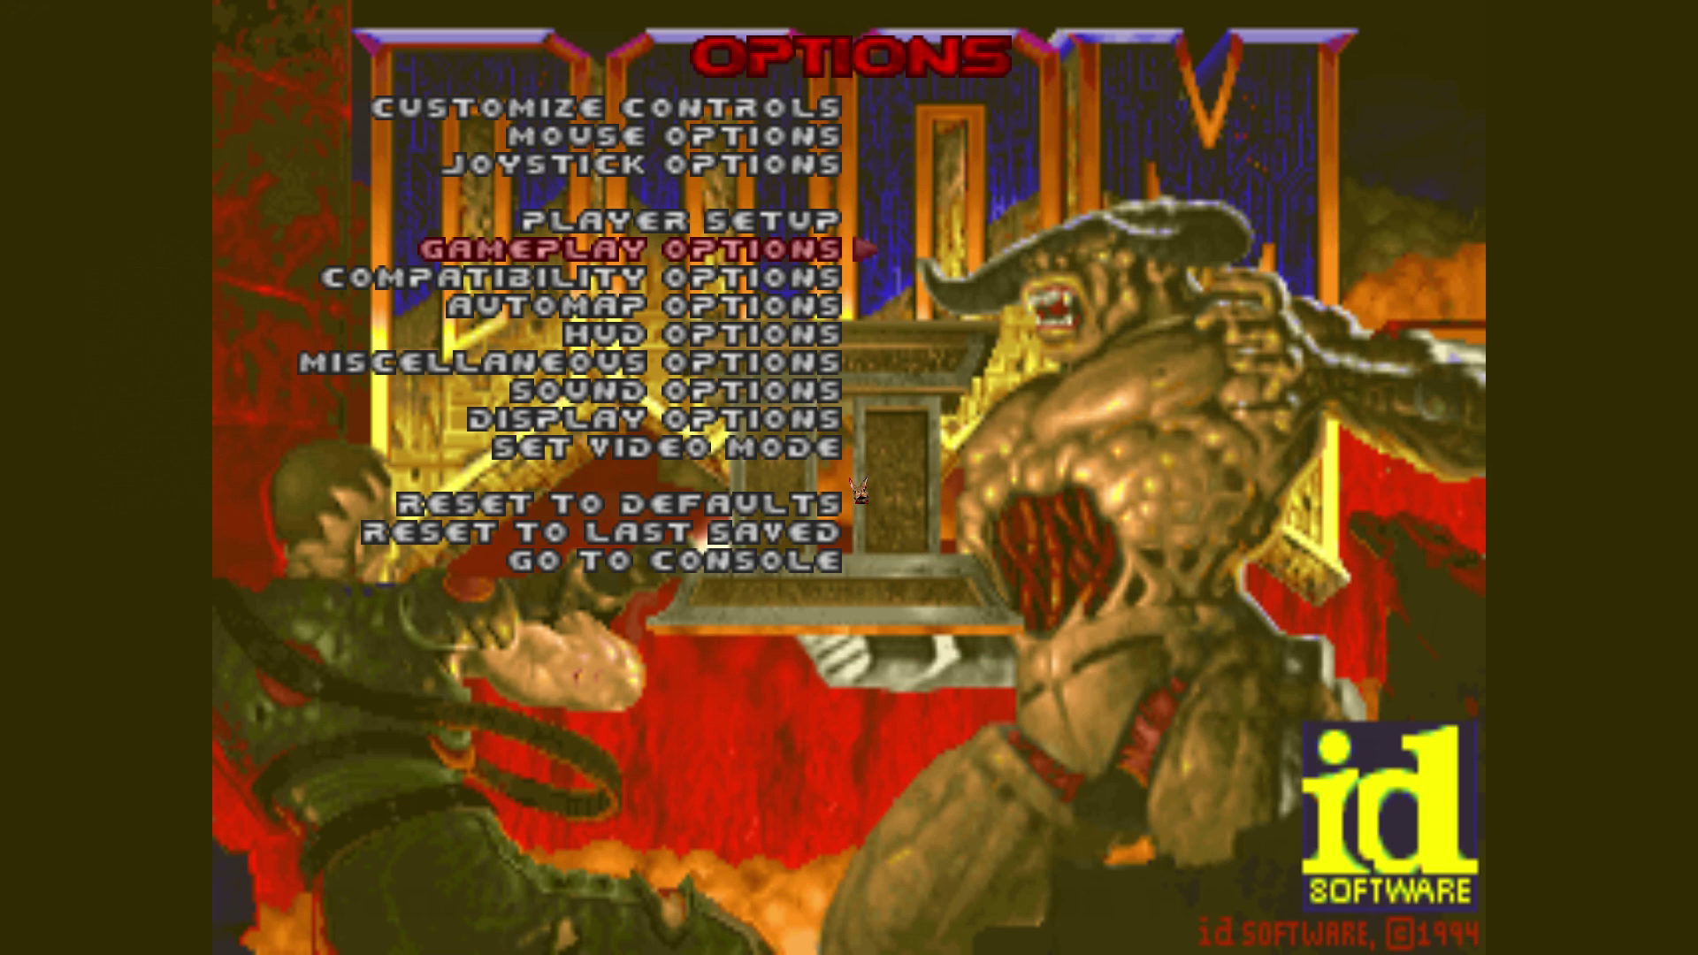
key("Return")
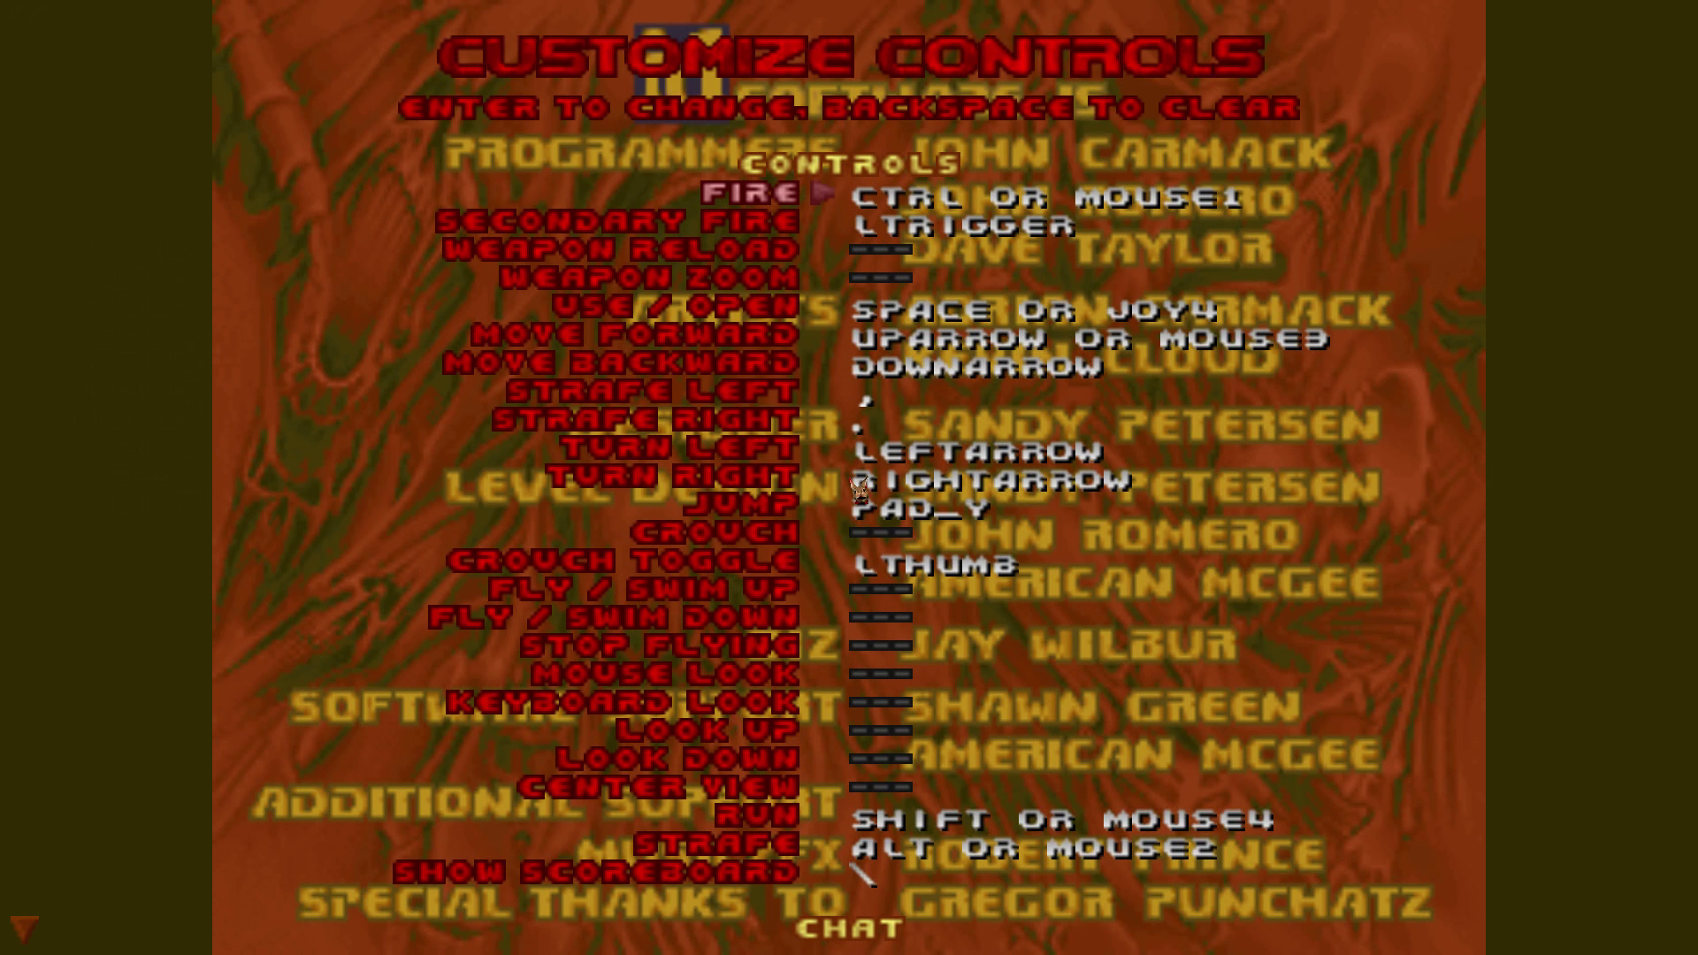
- Bind Strafe Left to A and Strafe Right to D
key("Down")
key("Down")
key("Down")
key("Down")
key("Down")
key("Down")
key("Down")
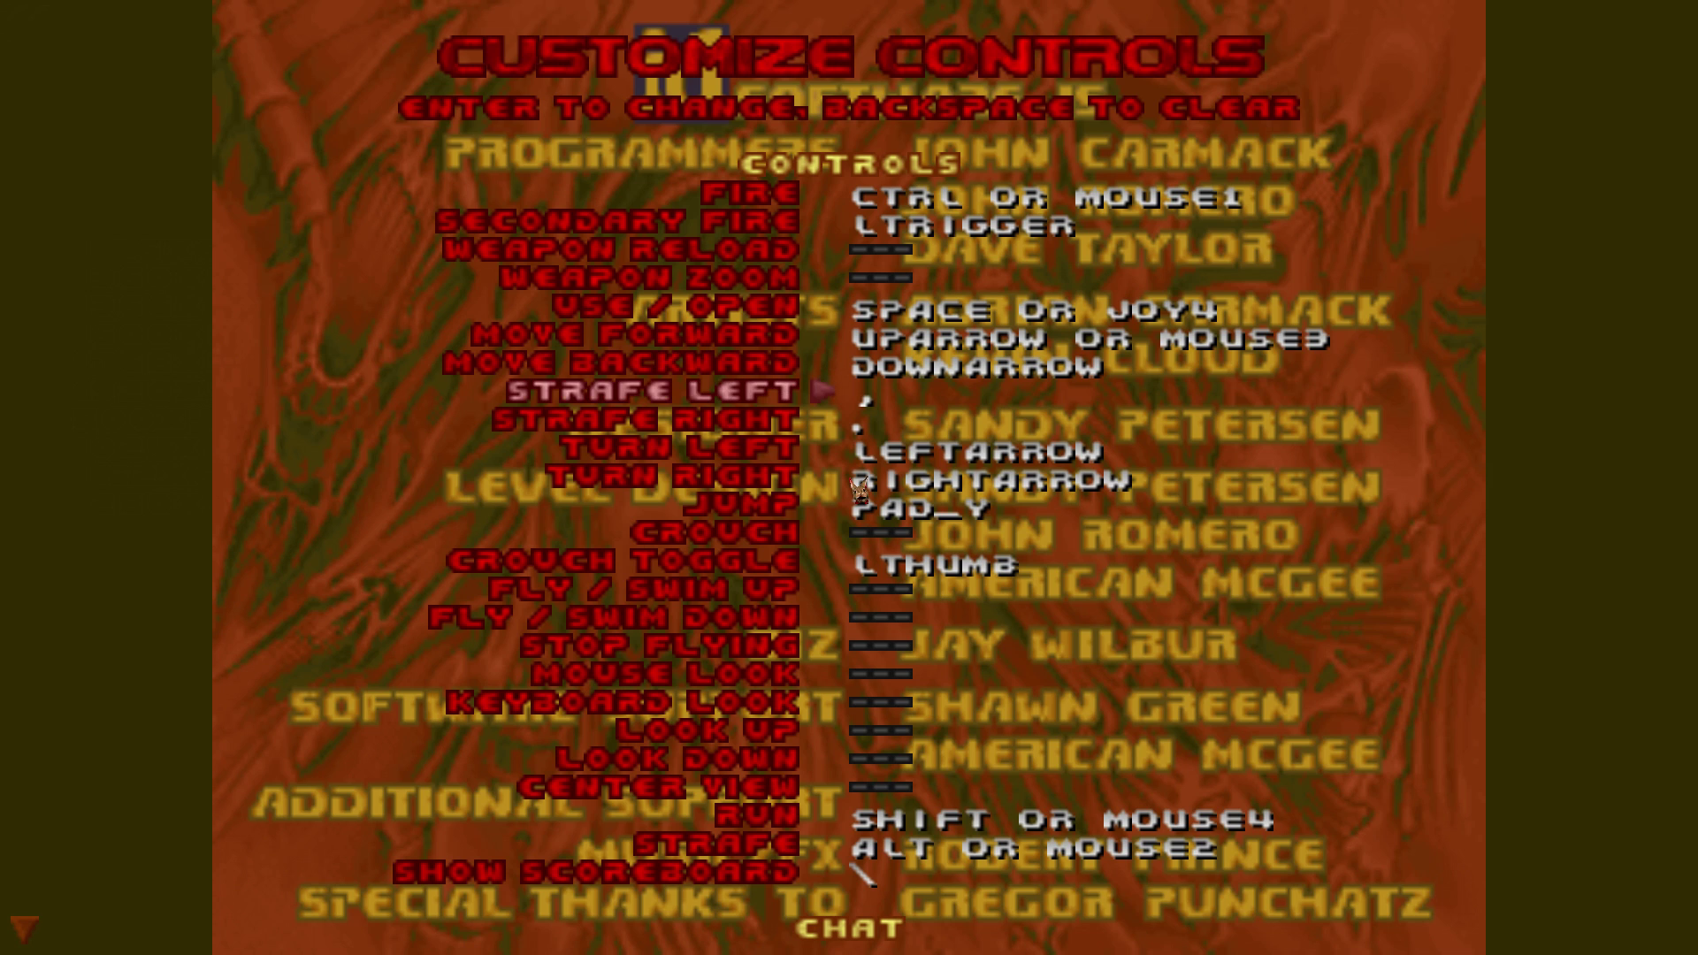
key("Return")
key("a")
key("Down")
key("Return")
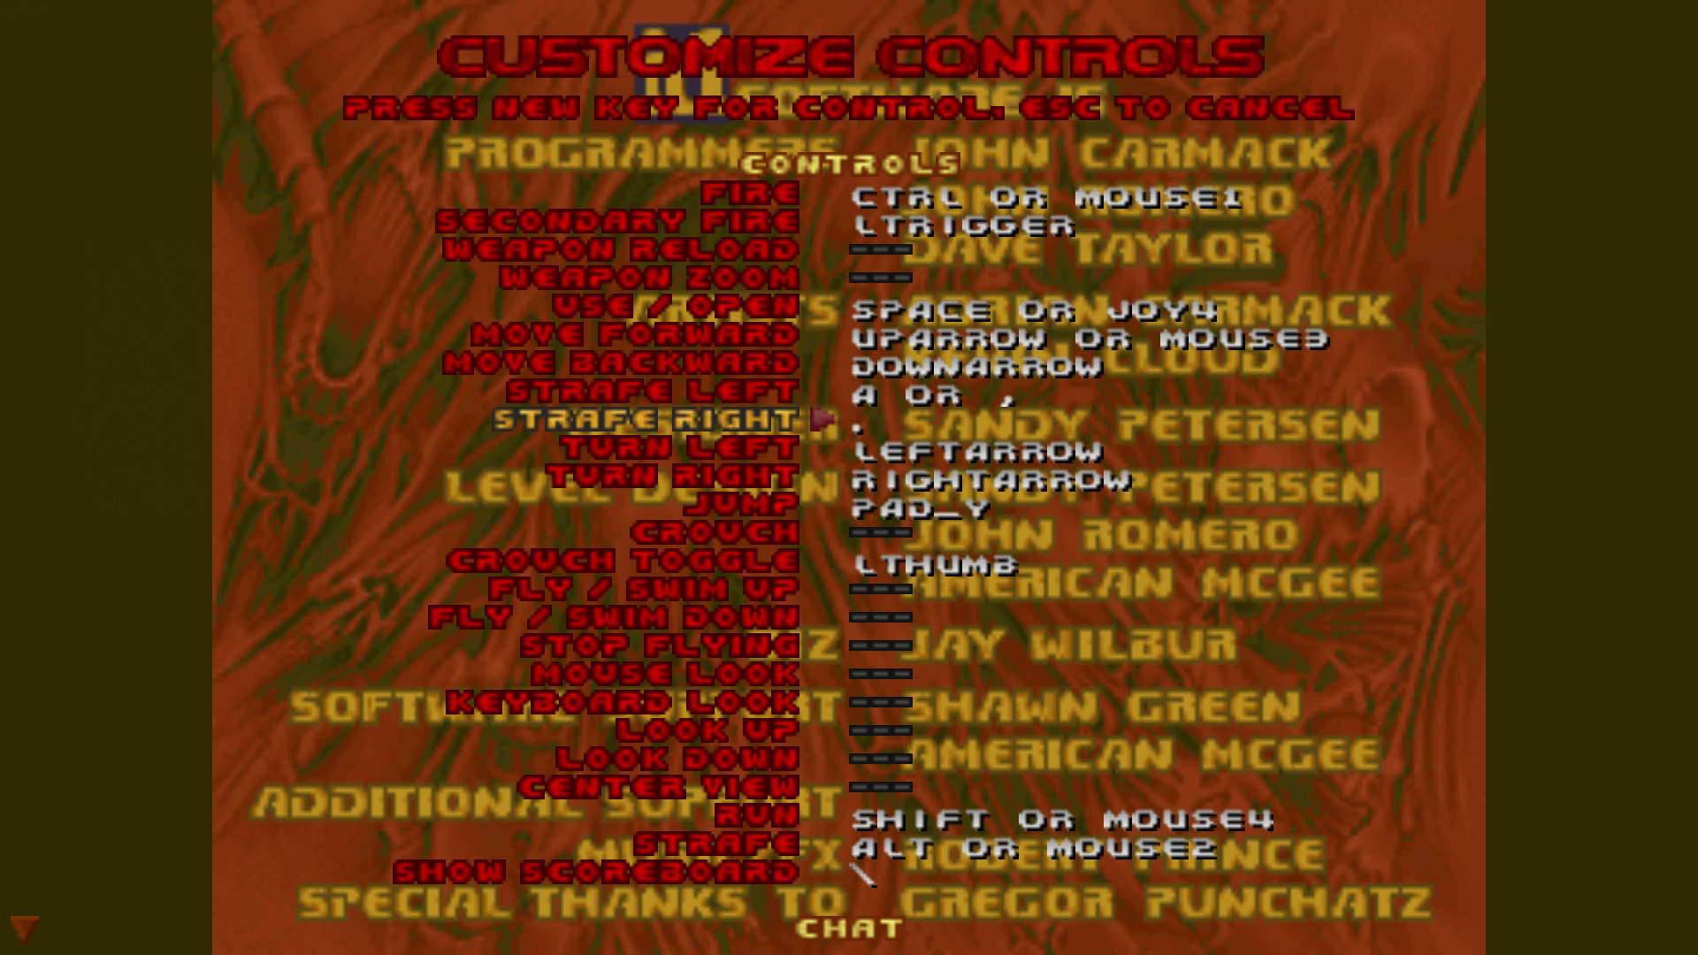
key("d")
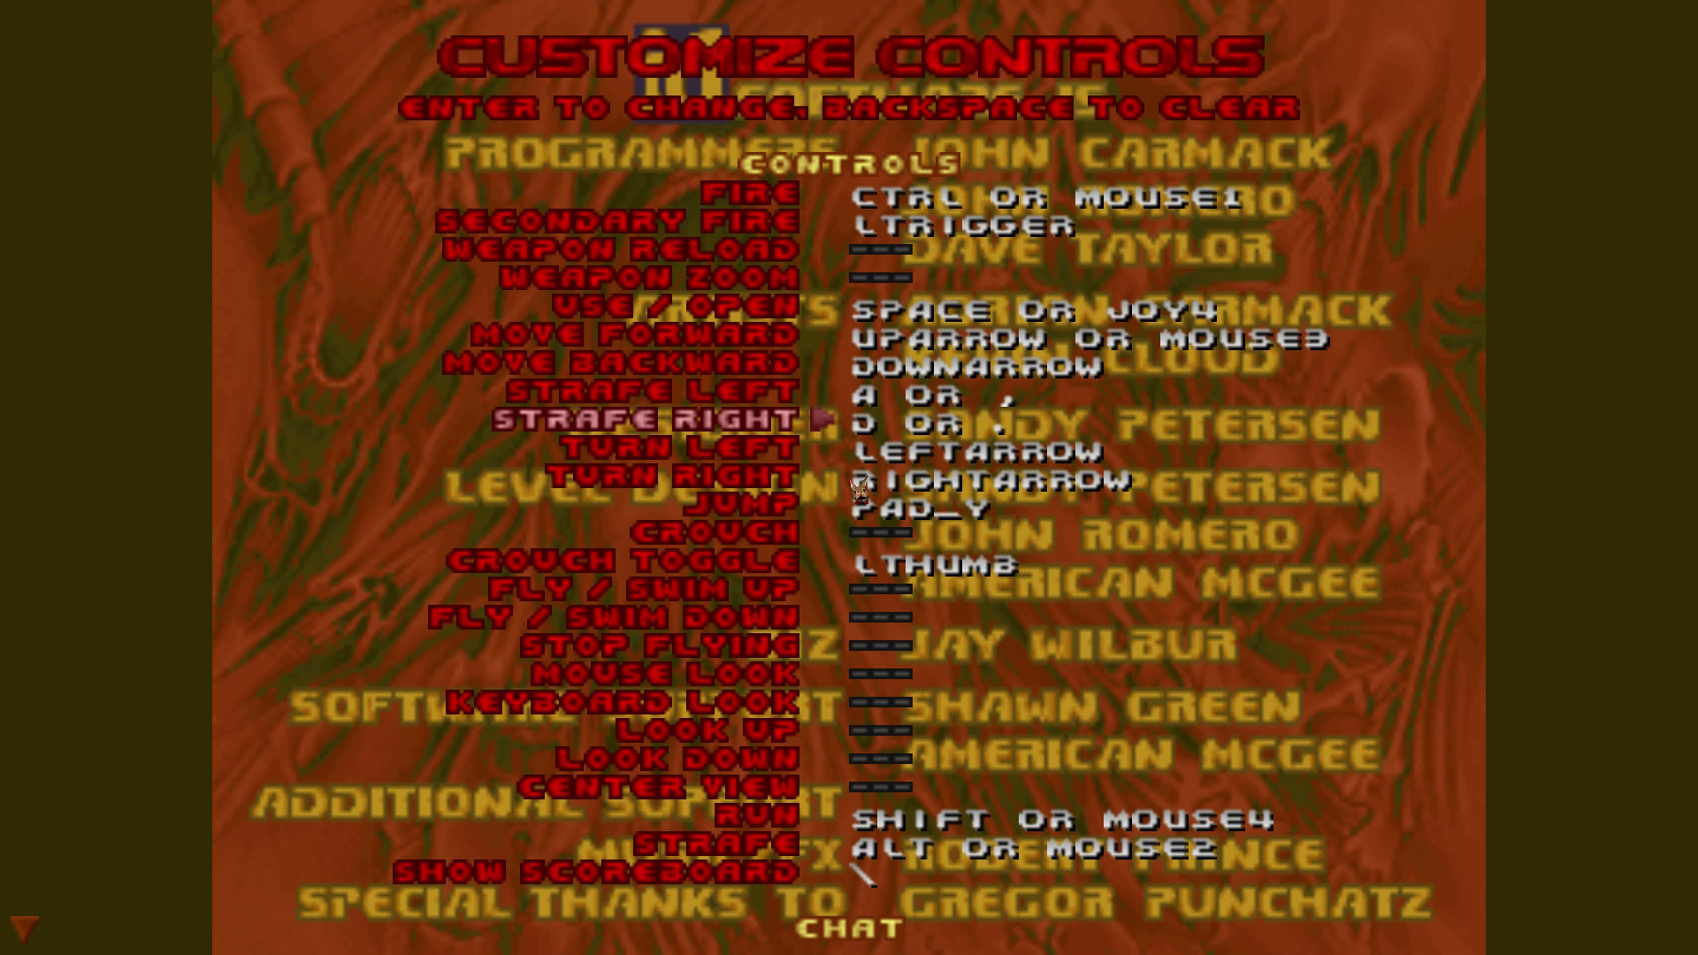
- Bind Move Forward to W and Move Backward to S, and leave the control settings
key("Up")
key("Up")
key("Up")
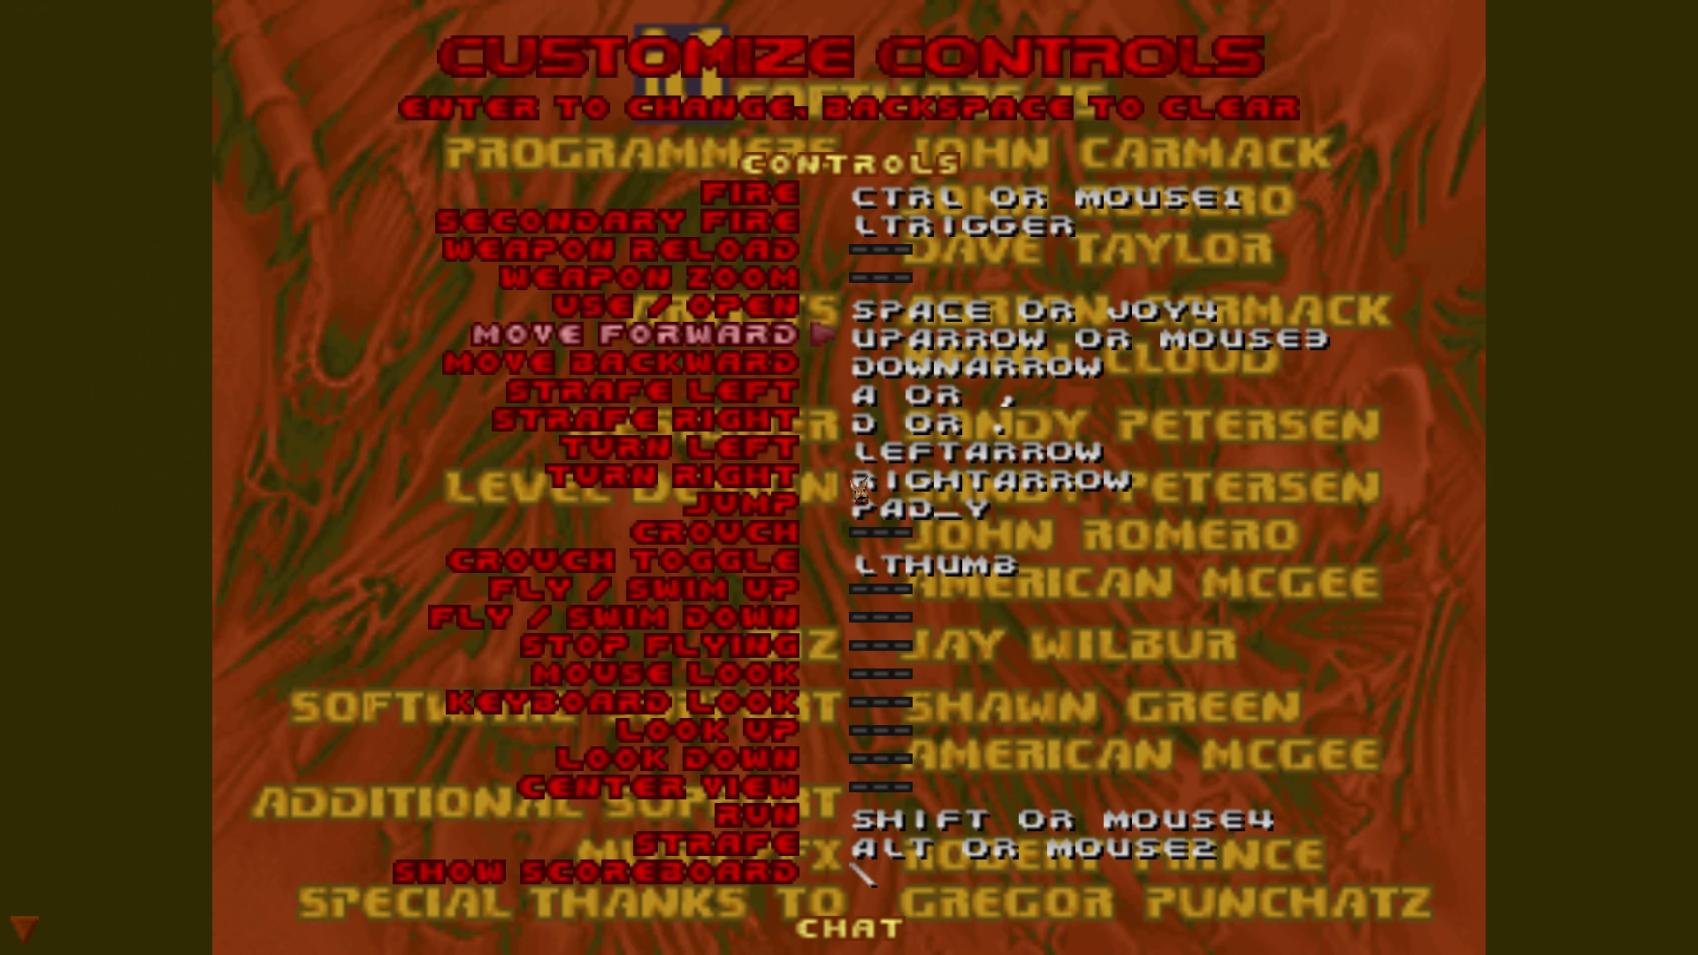
key("Return")
key("w")
key("Down")
key("Return")
key("s")
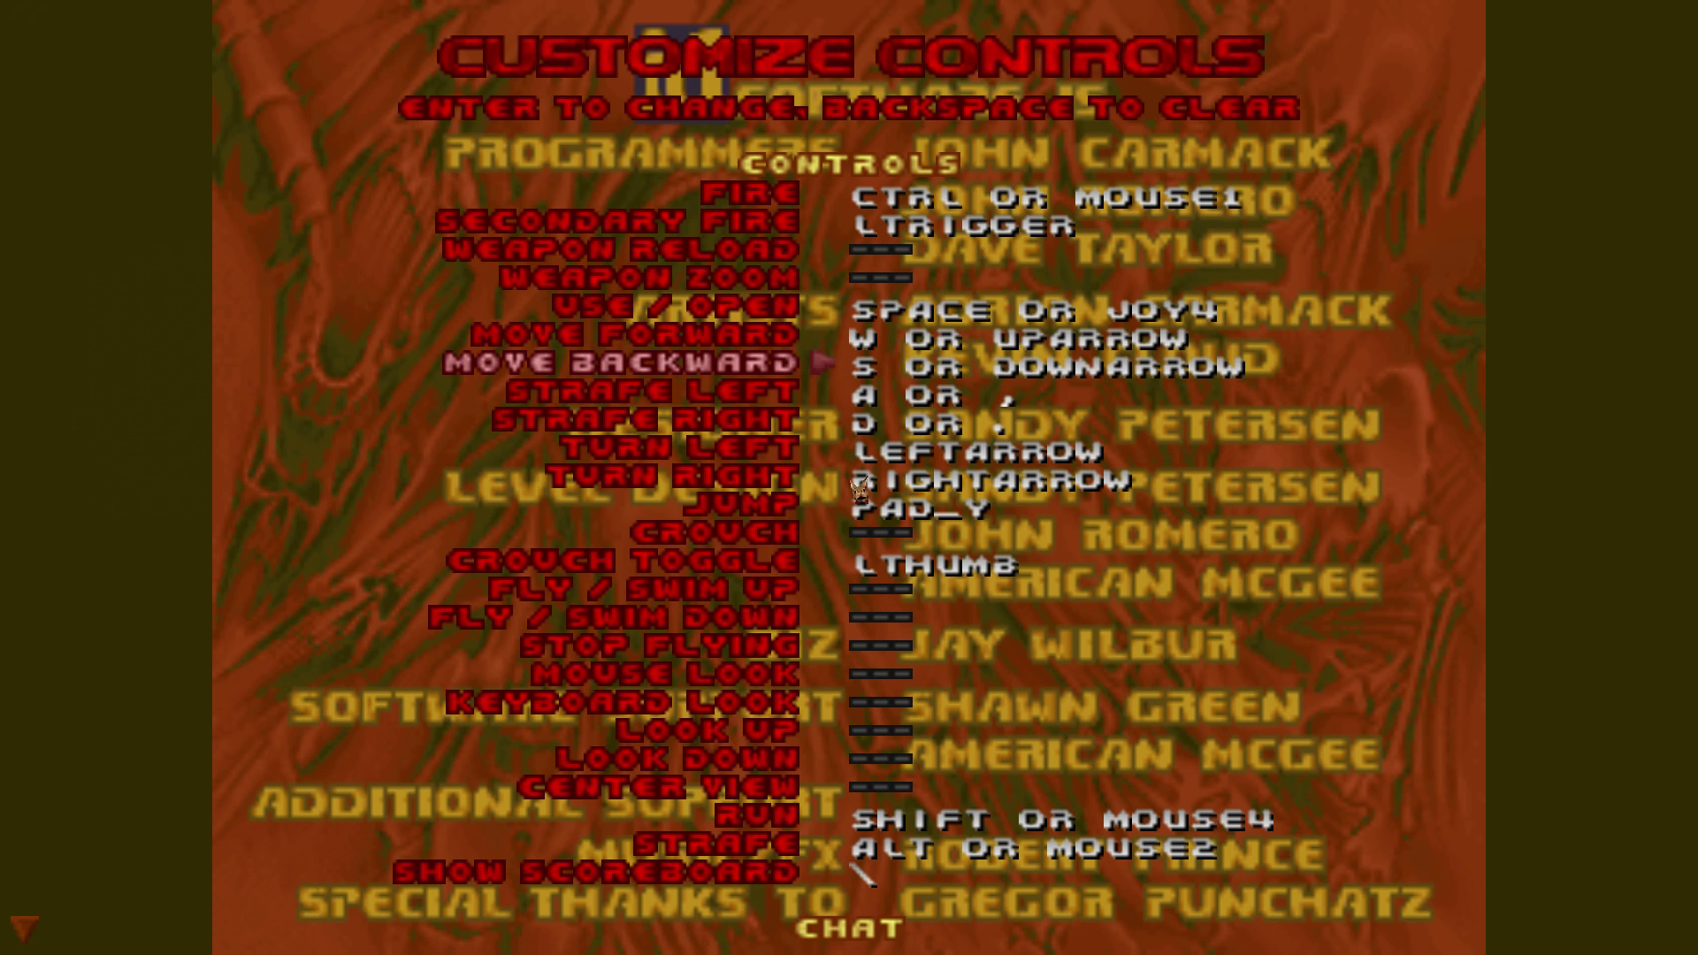
key("Escape")
- Set the MIDI device in the sound options to CoolSoft VirtualMIDISynth
key("Down")
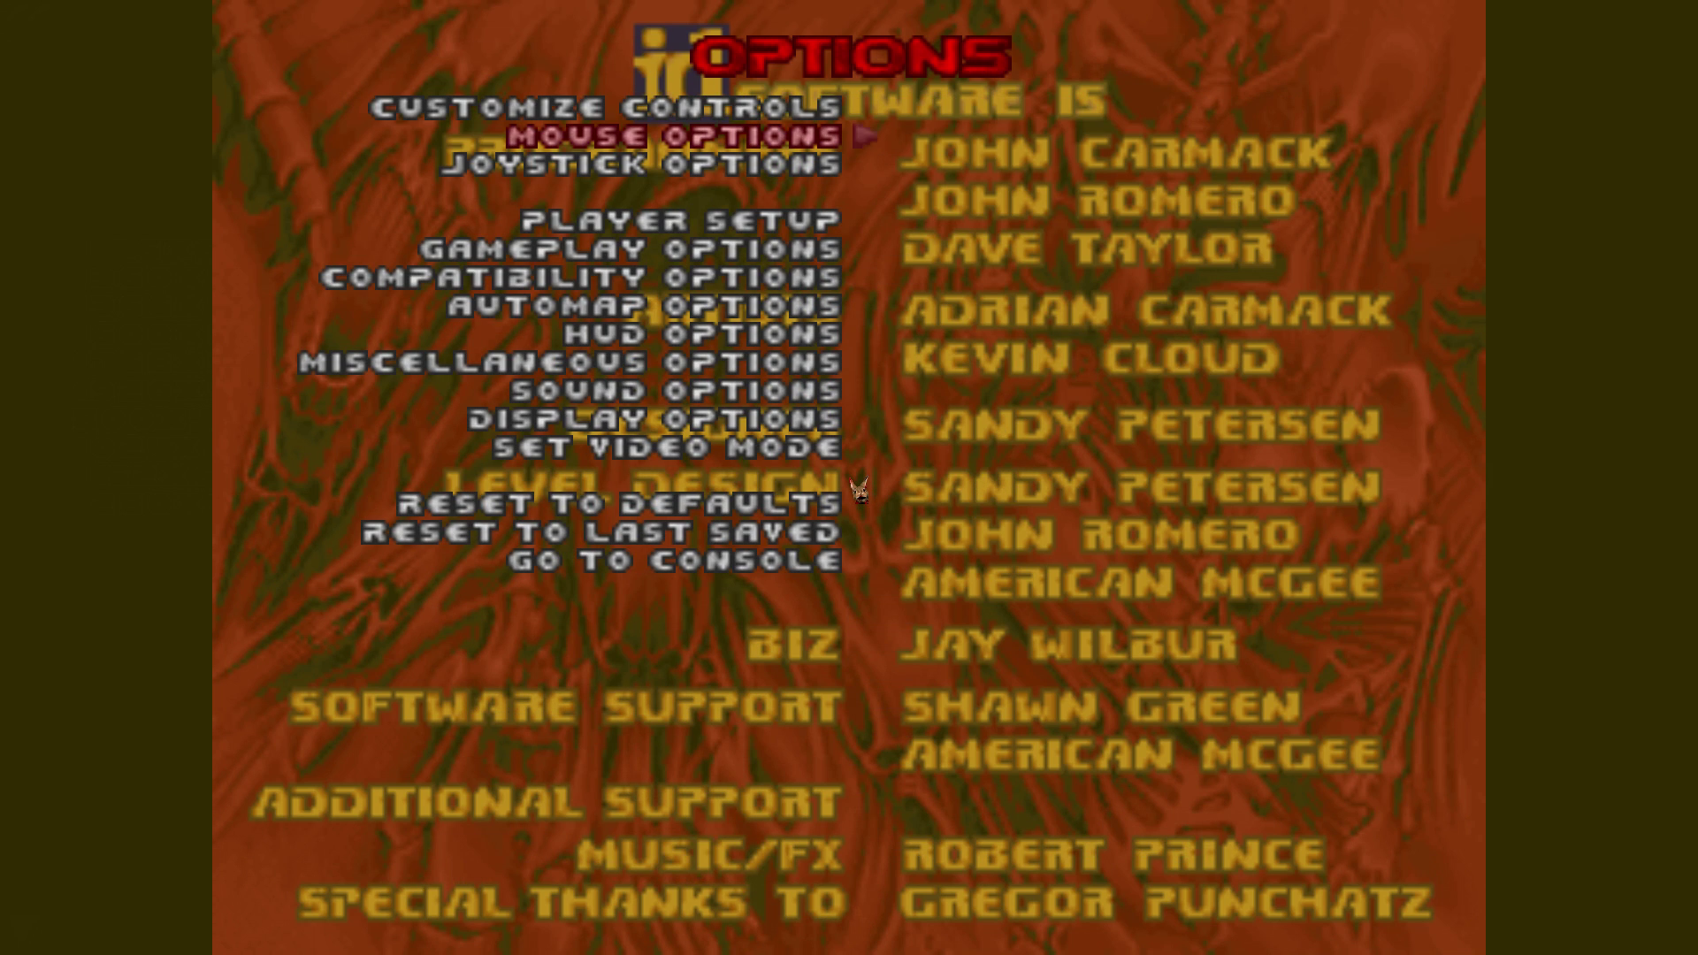
key("Down")
key("Down")
key("Down")
key("Down")
key("Down")
key("Down")
key("Down")
key("Down")
key("Return")
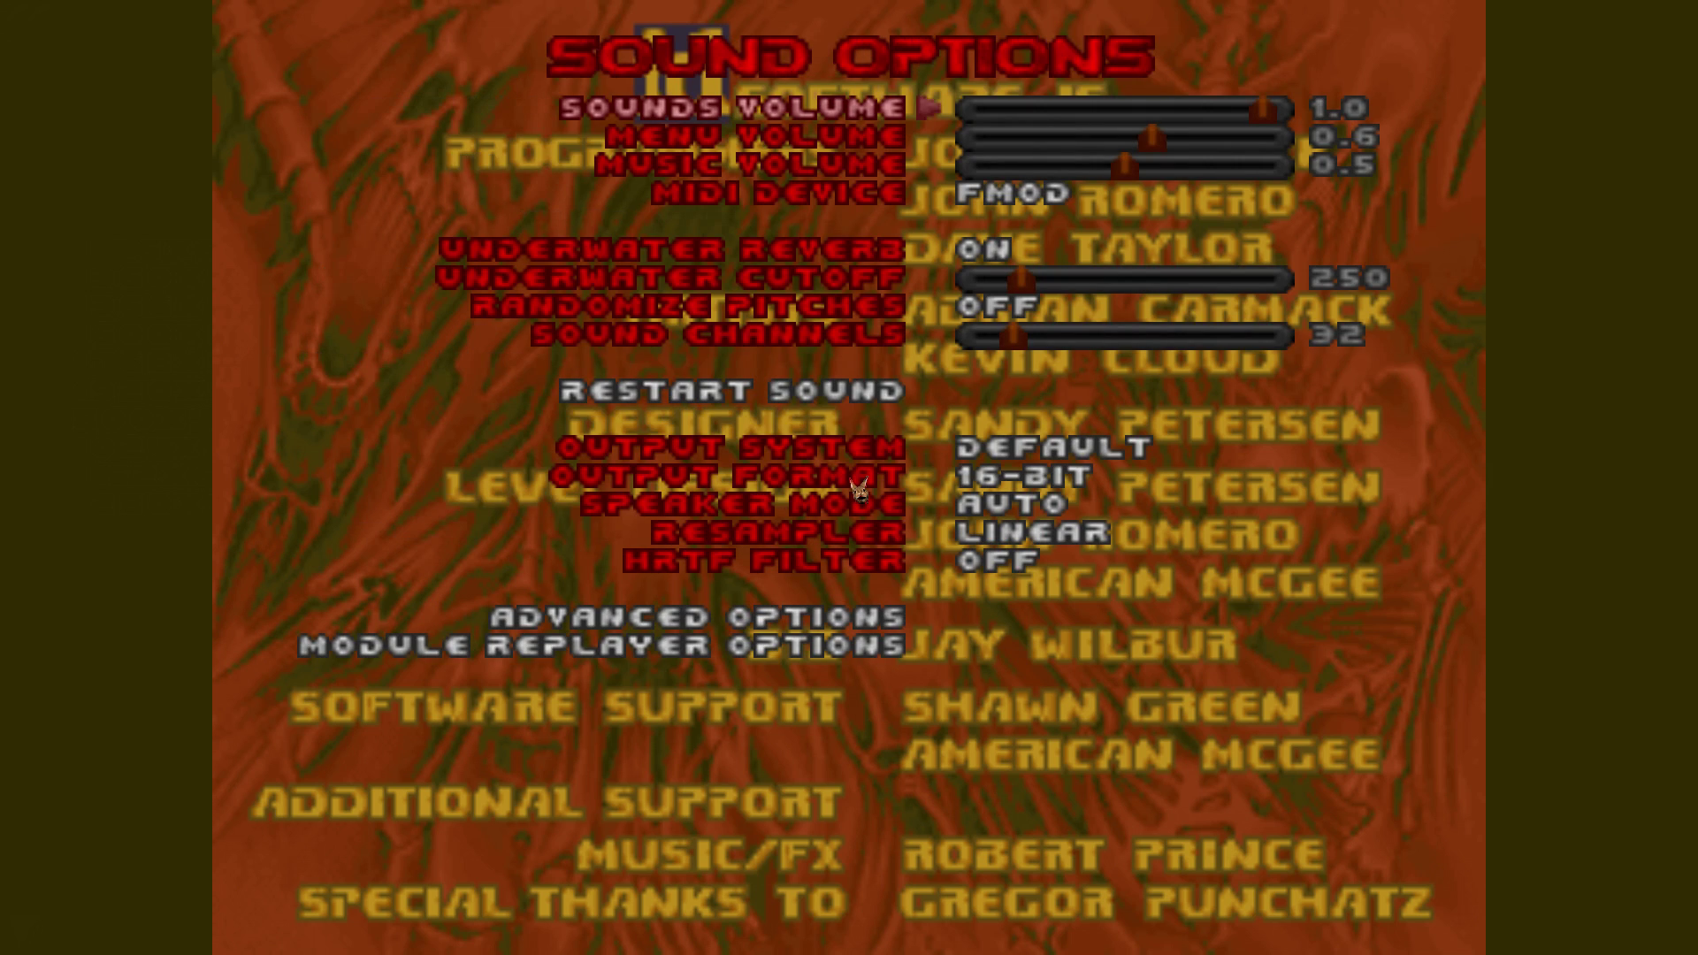
key("Down")
key("Down")
key("Down")
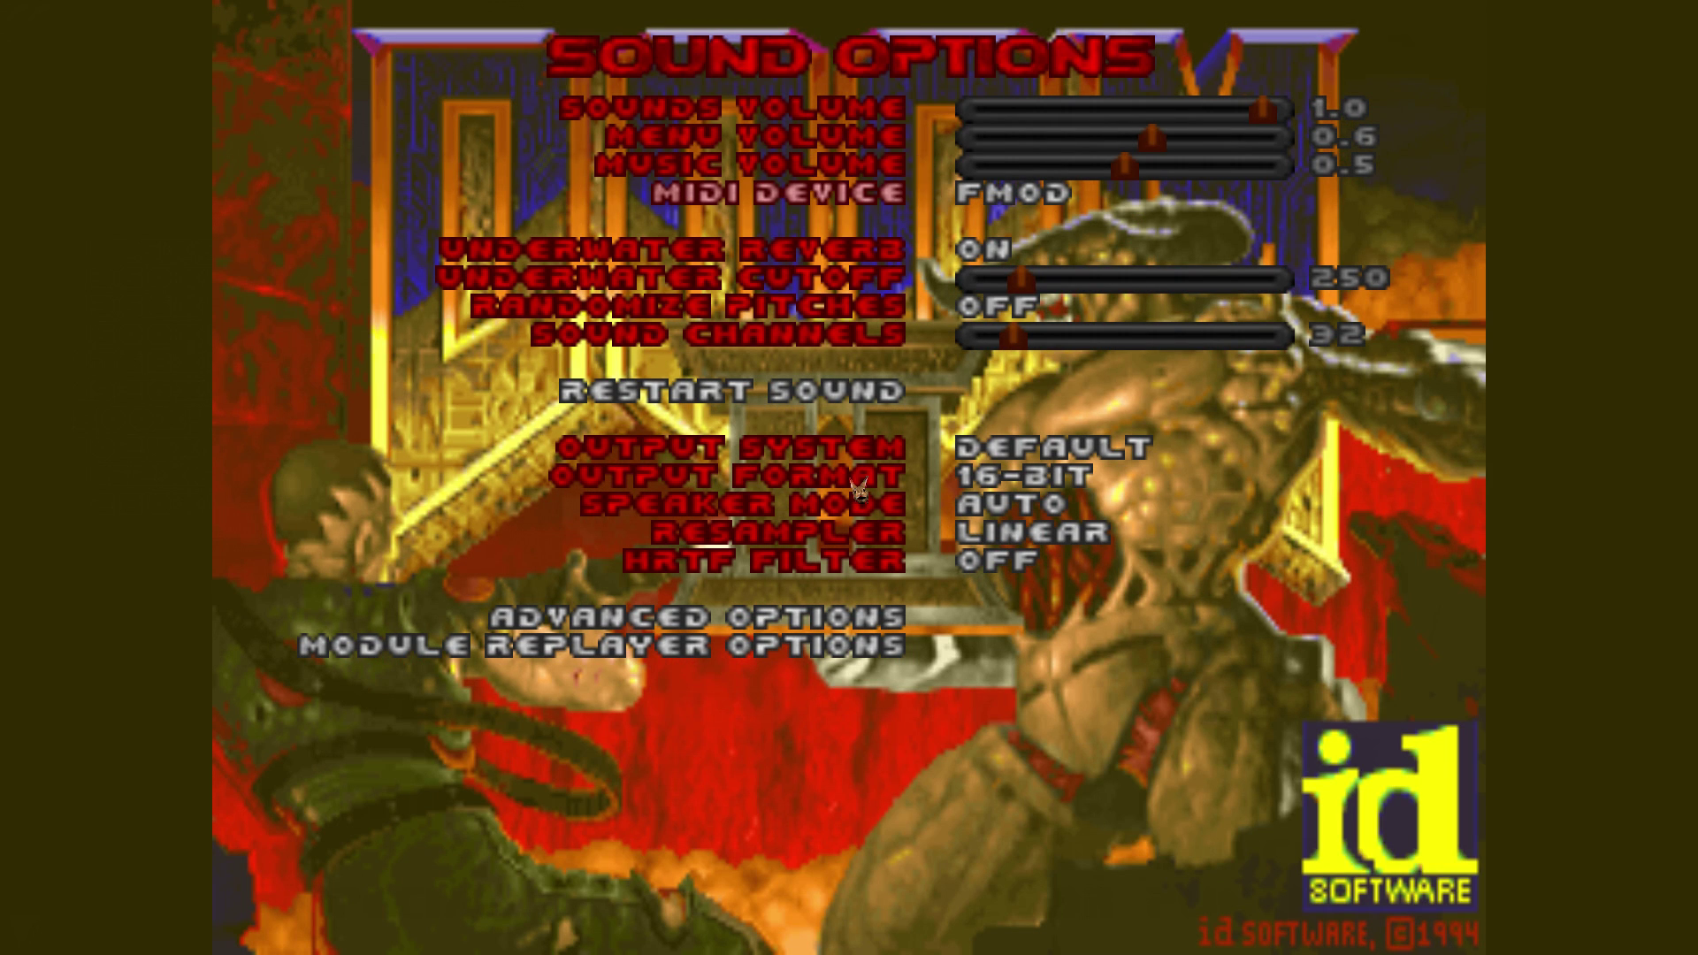
key("Right")
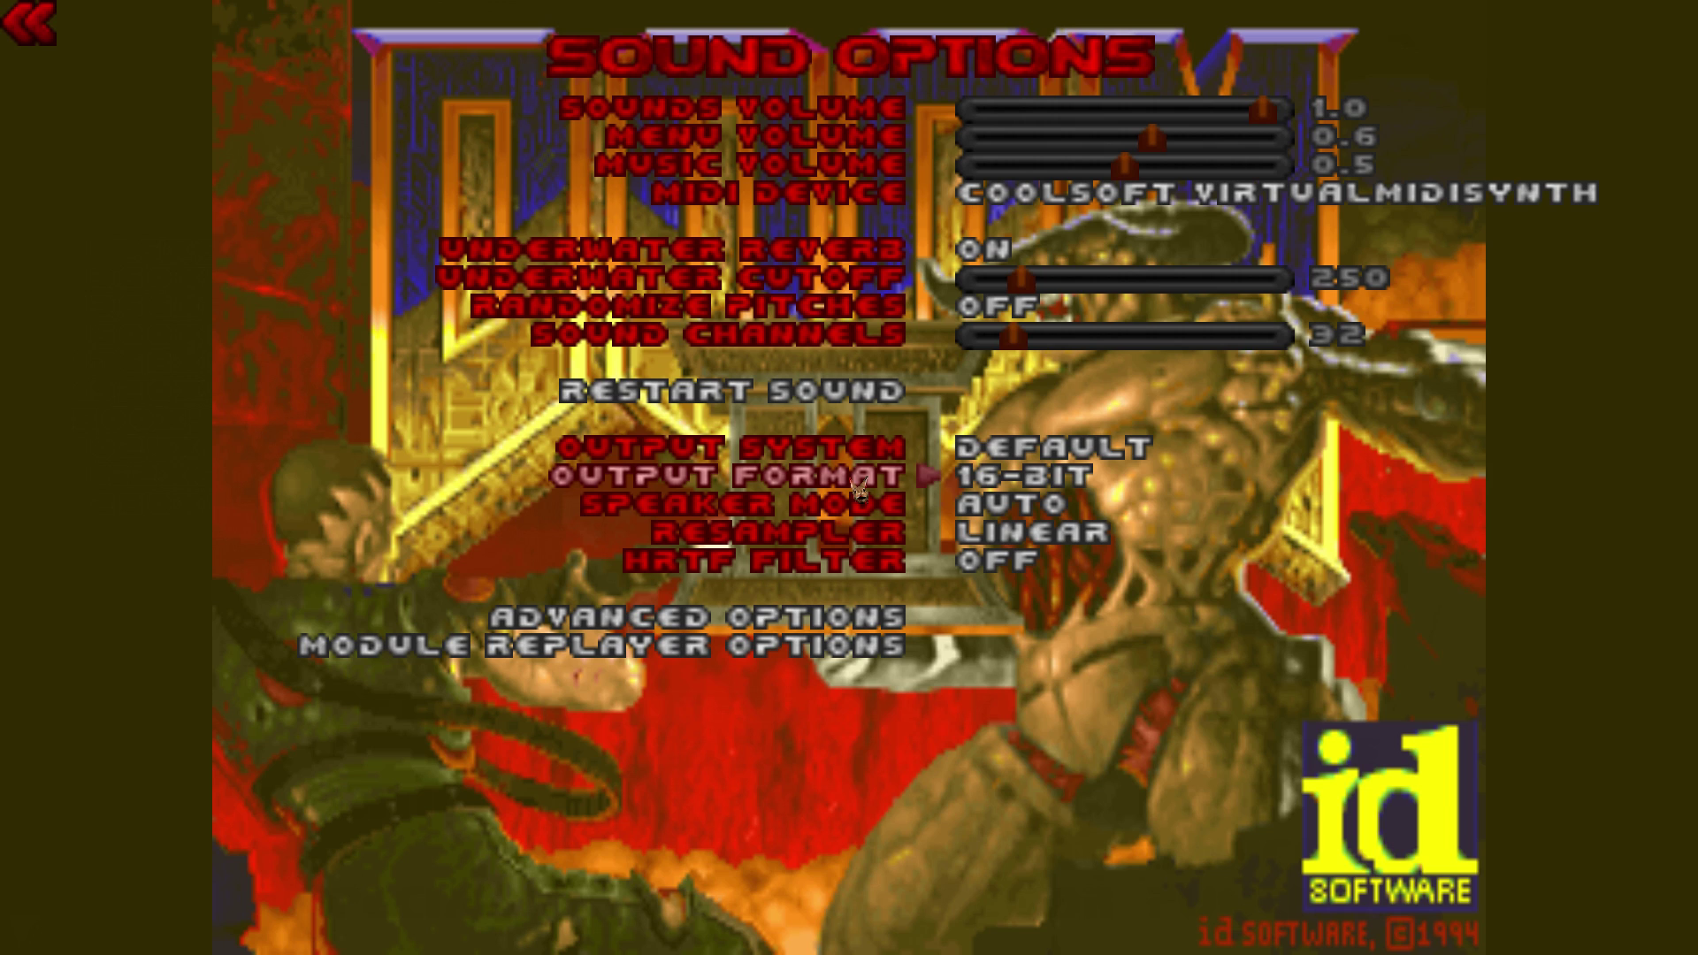
- Set the sound's speaker mode to Stereo
key("Down")
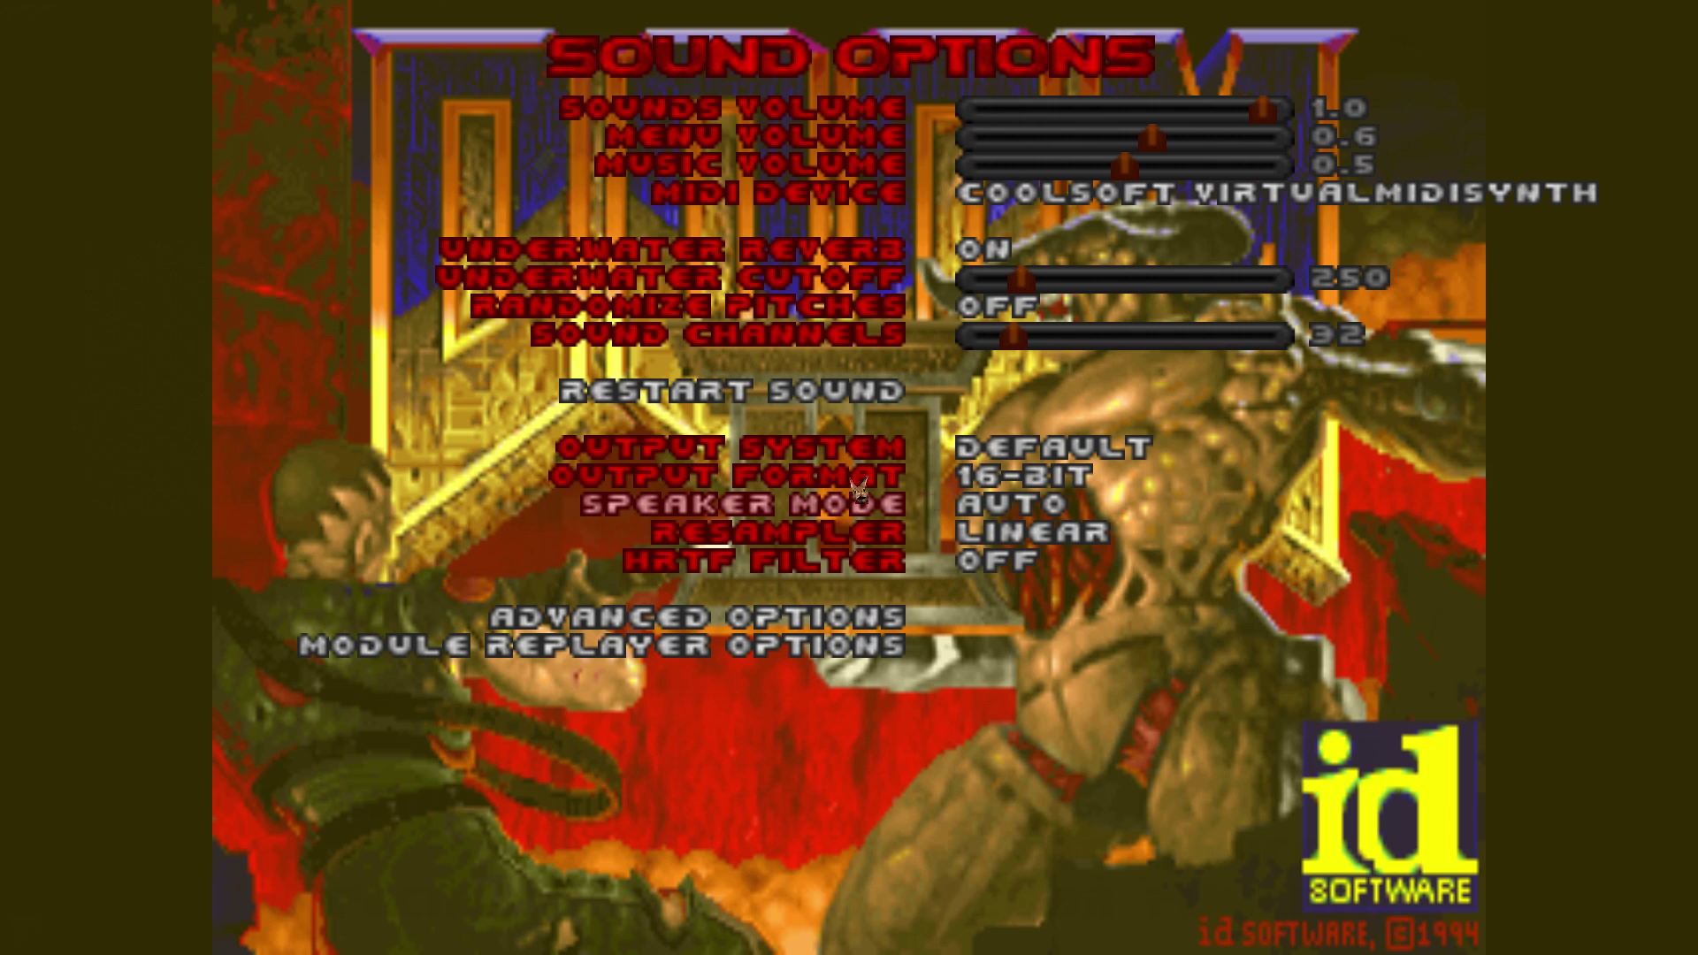
key("Right")
key("Right")
key("Right")
key("Right")
key("Right")
key("Right")
key("Right")
key("Right")
key("Right")
key("Right")
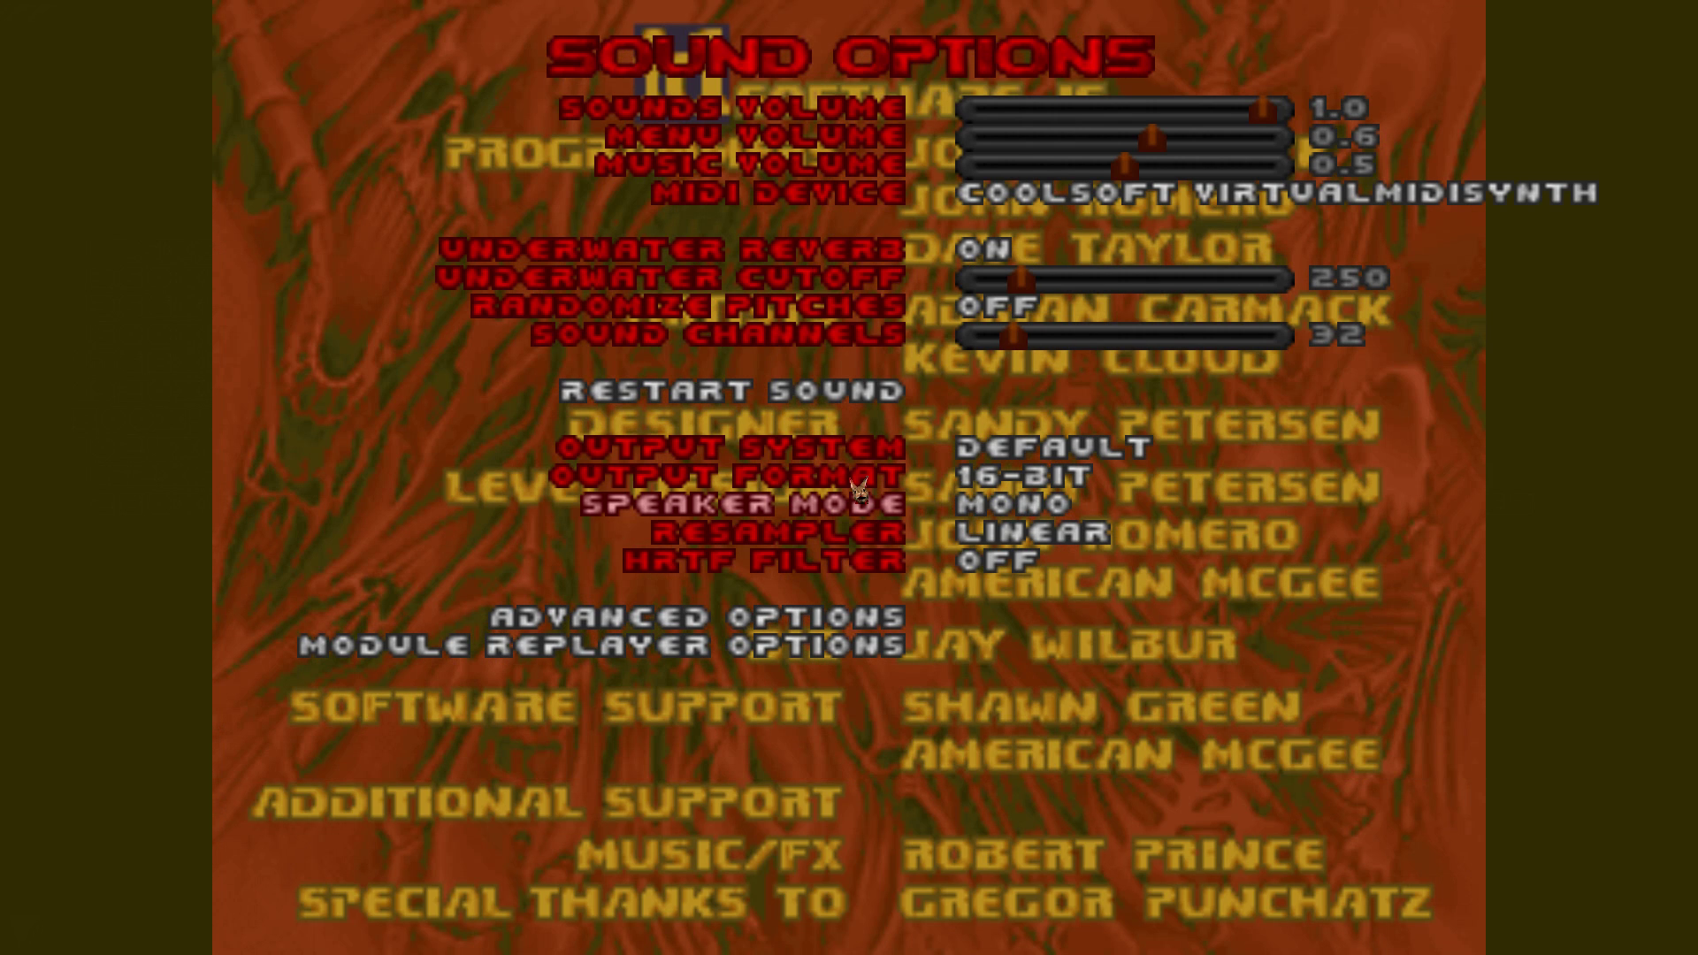
- Toggle the HRTF filter and set it back to Off
key("Down")
key("Down")
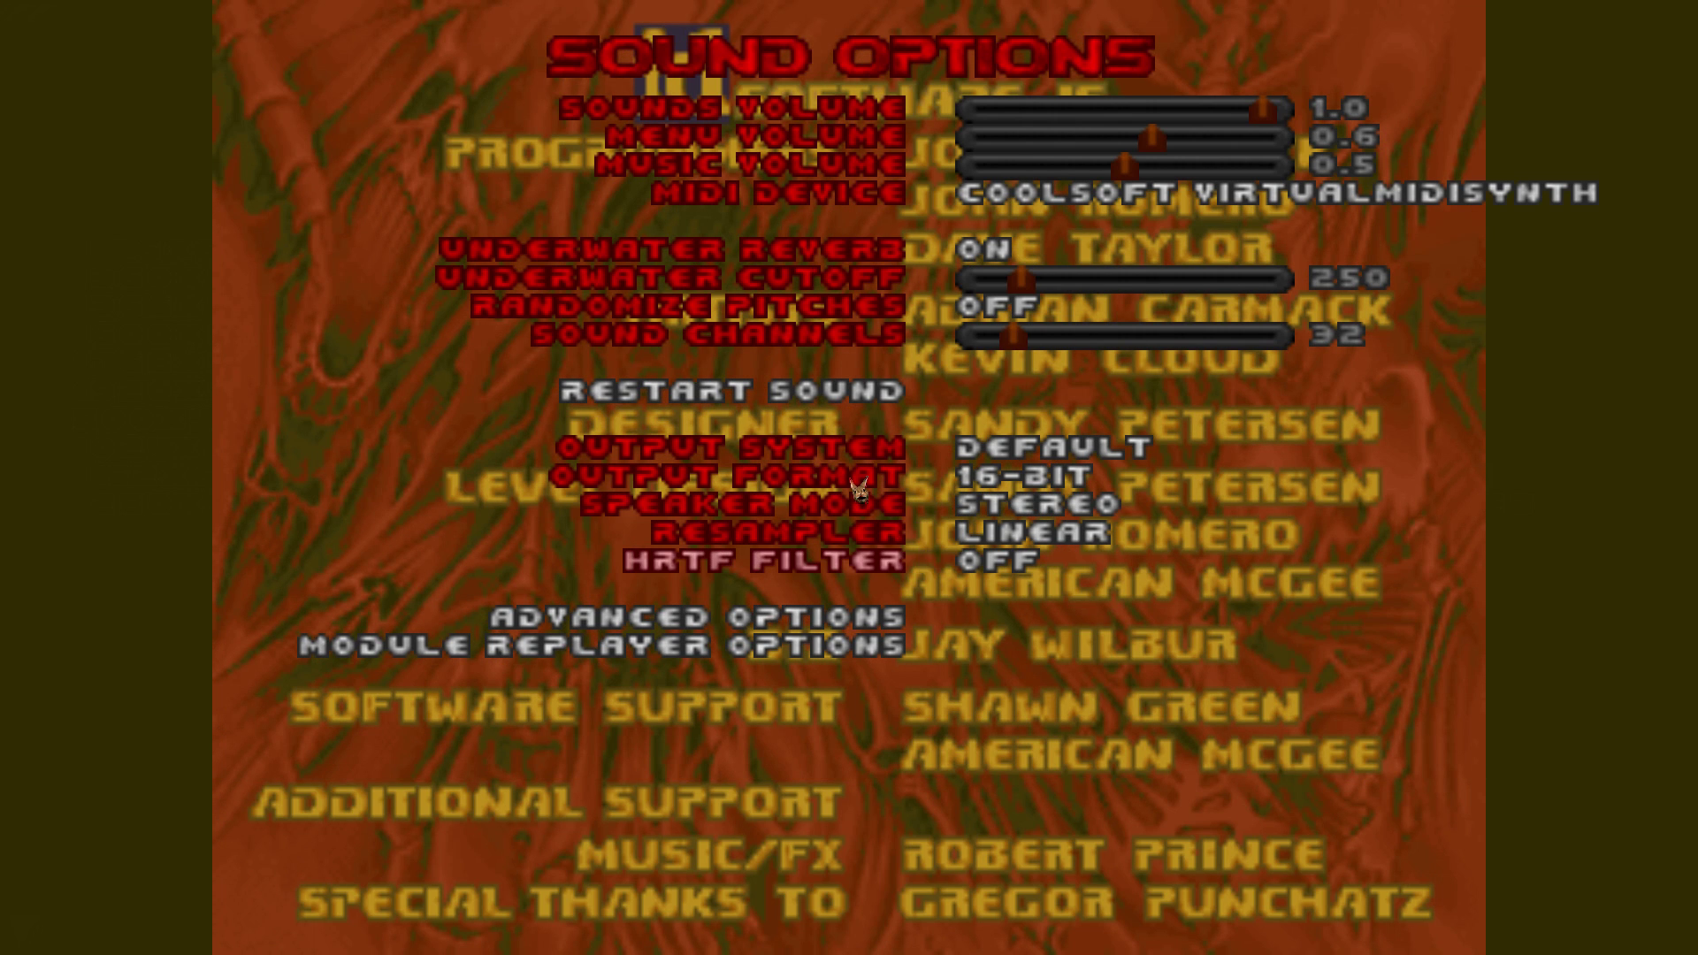
key("Right")
key("Right")
- Set the sound output format to 24-bit and leave the sound options
key("Up")
key("Up")
key("Up")
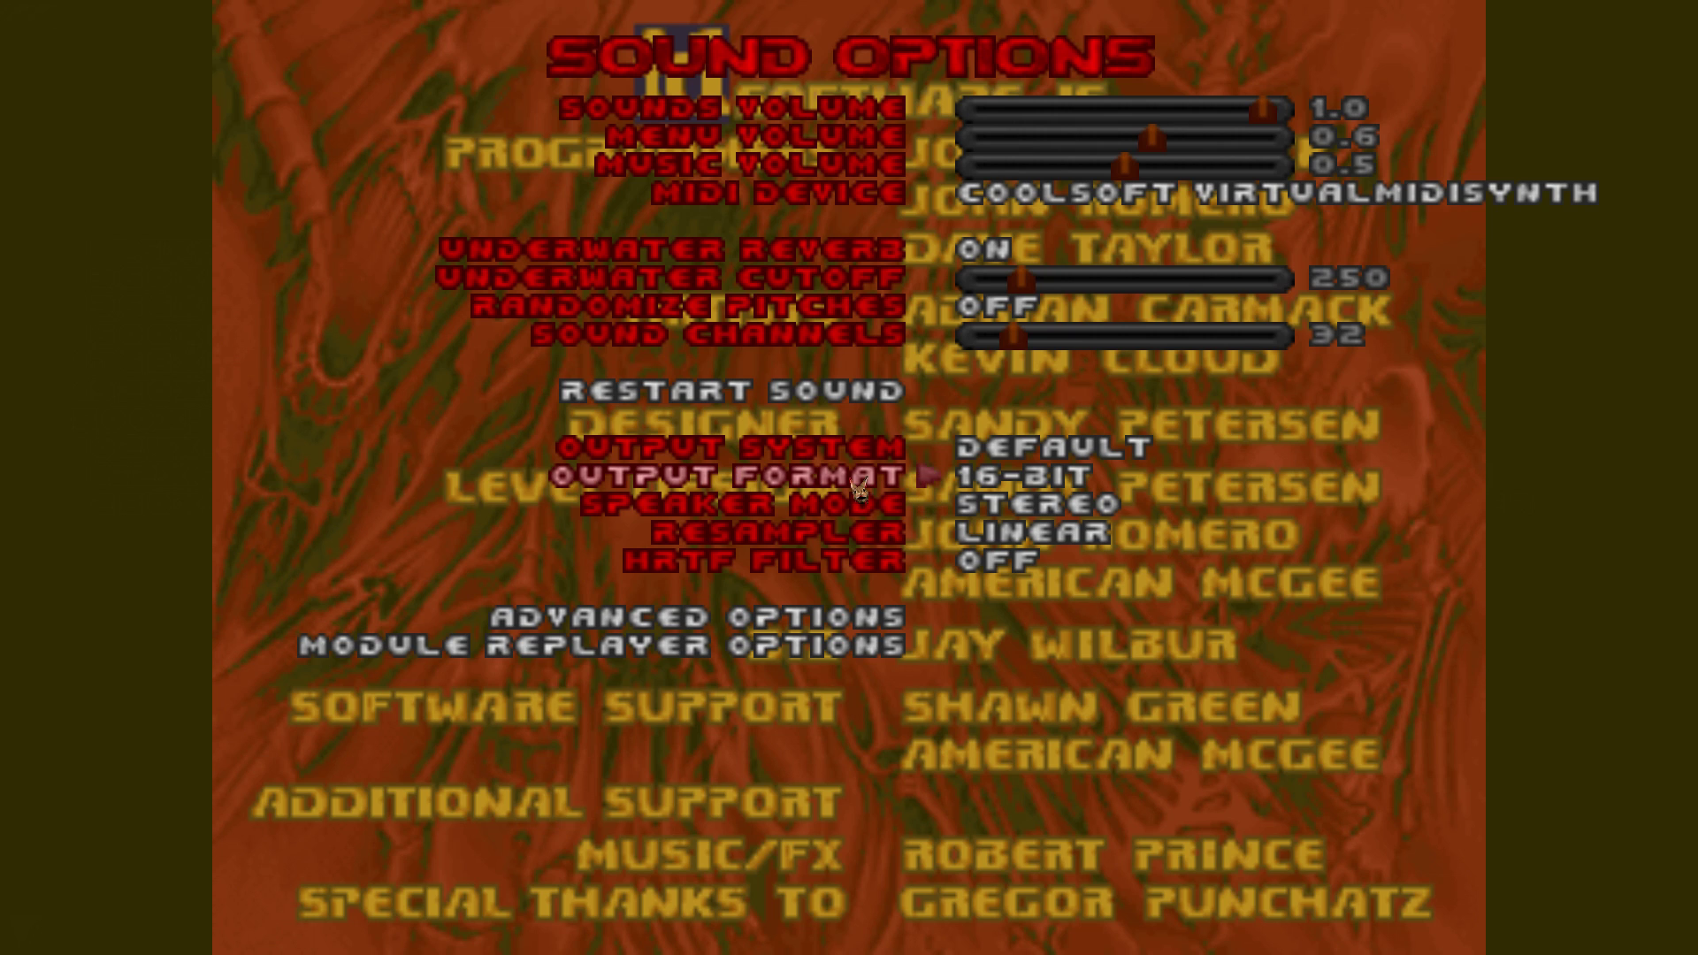
left_click(856, 483)
left_click(856, 483)
left_click(856, 483)
left_click(857, 483)
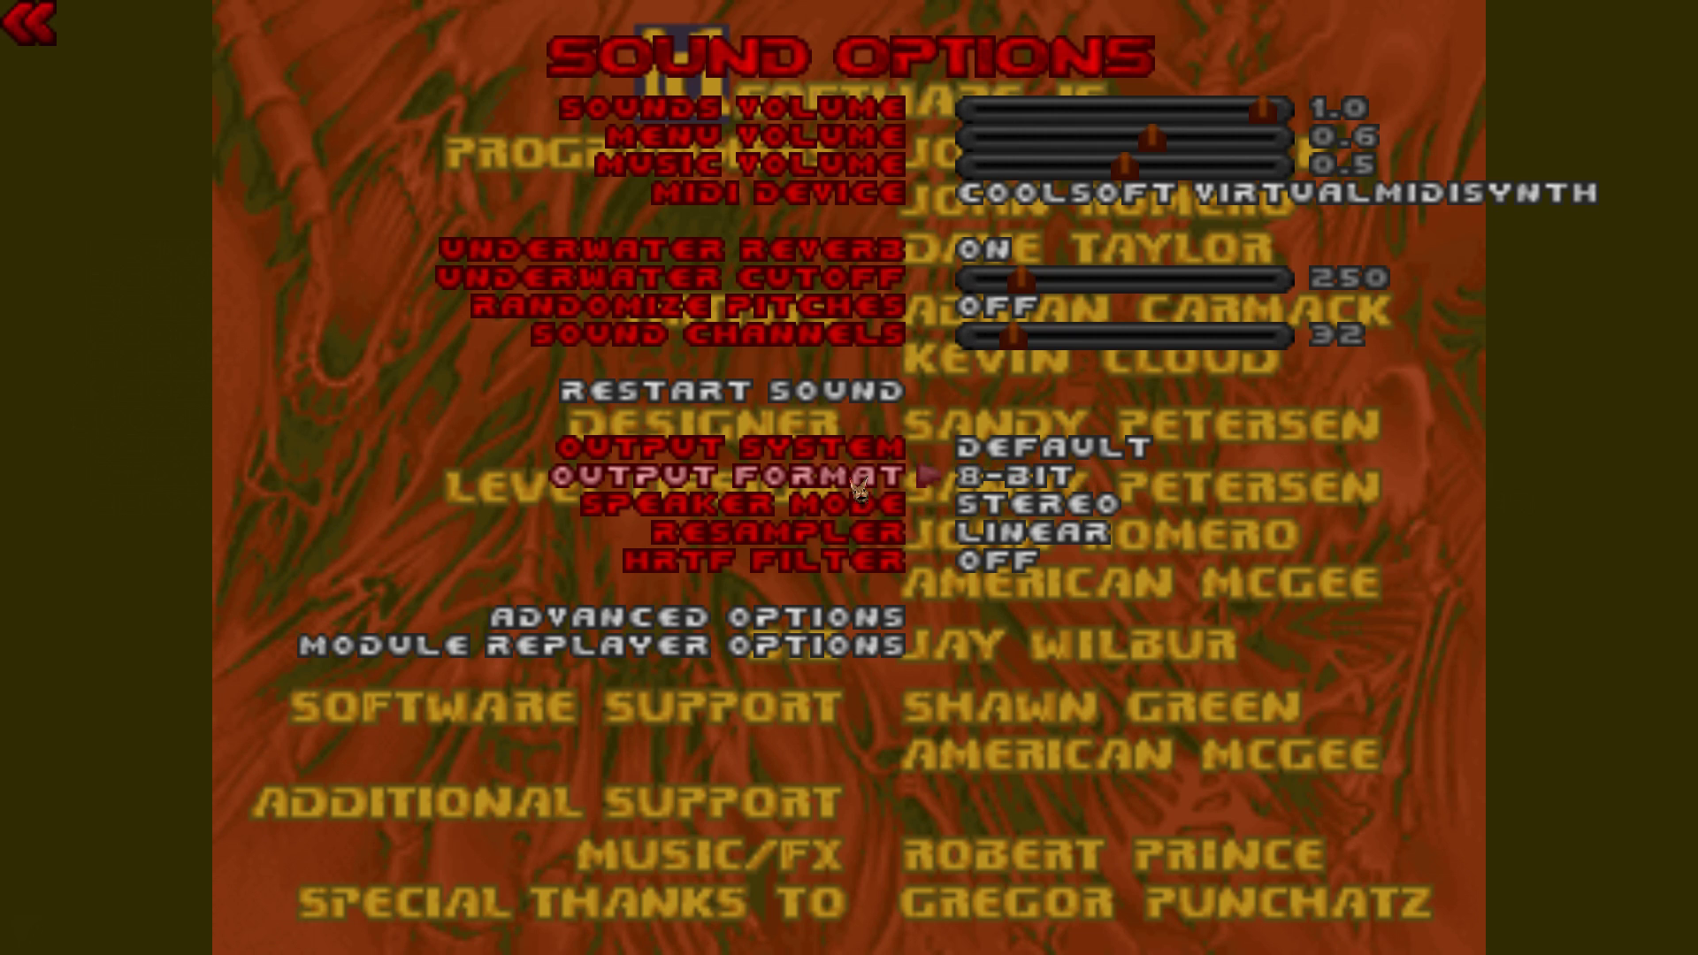
left_click(856, 483)
left_click(856, 483)
key("Left")
key("Left")
key("Left")
key("Left")
key("Left")
left_click(857, 483)
key("Left")
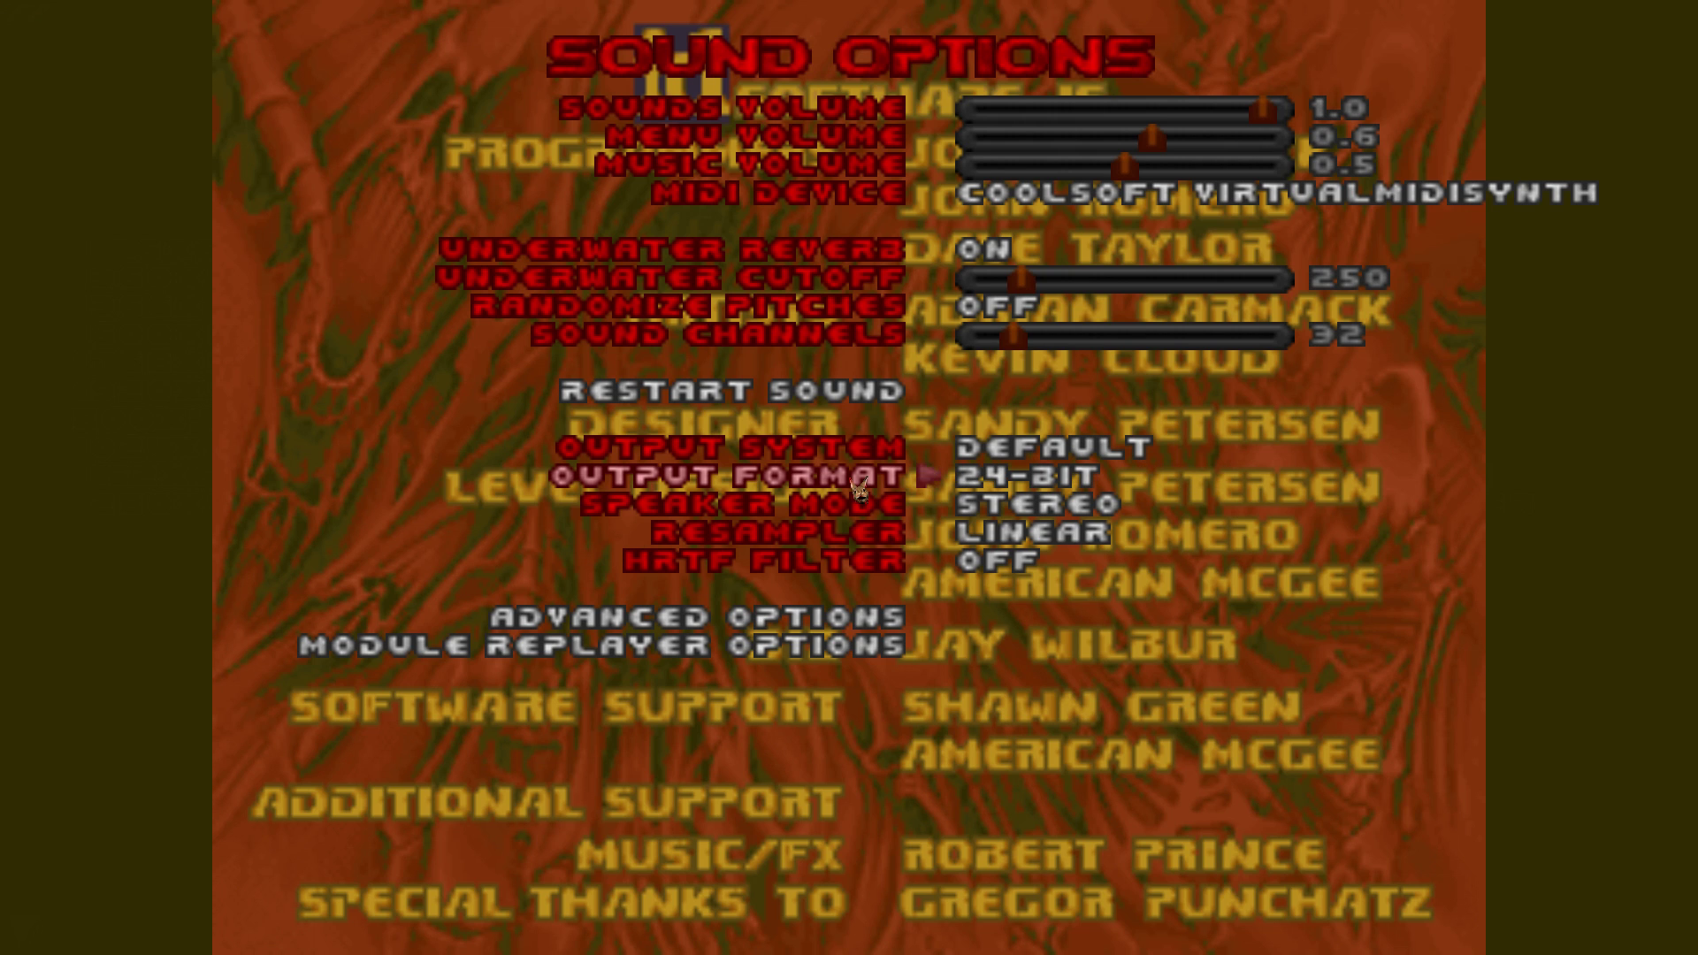
key("Escape")
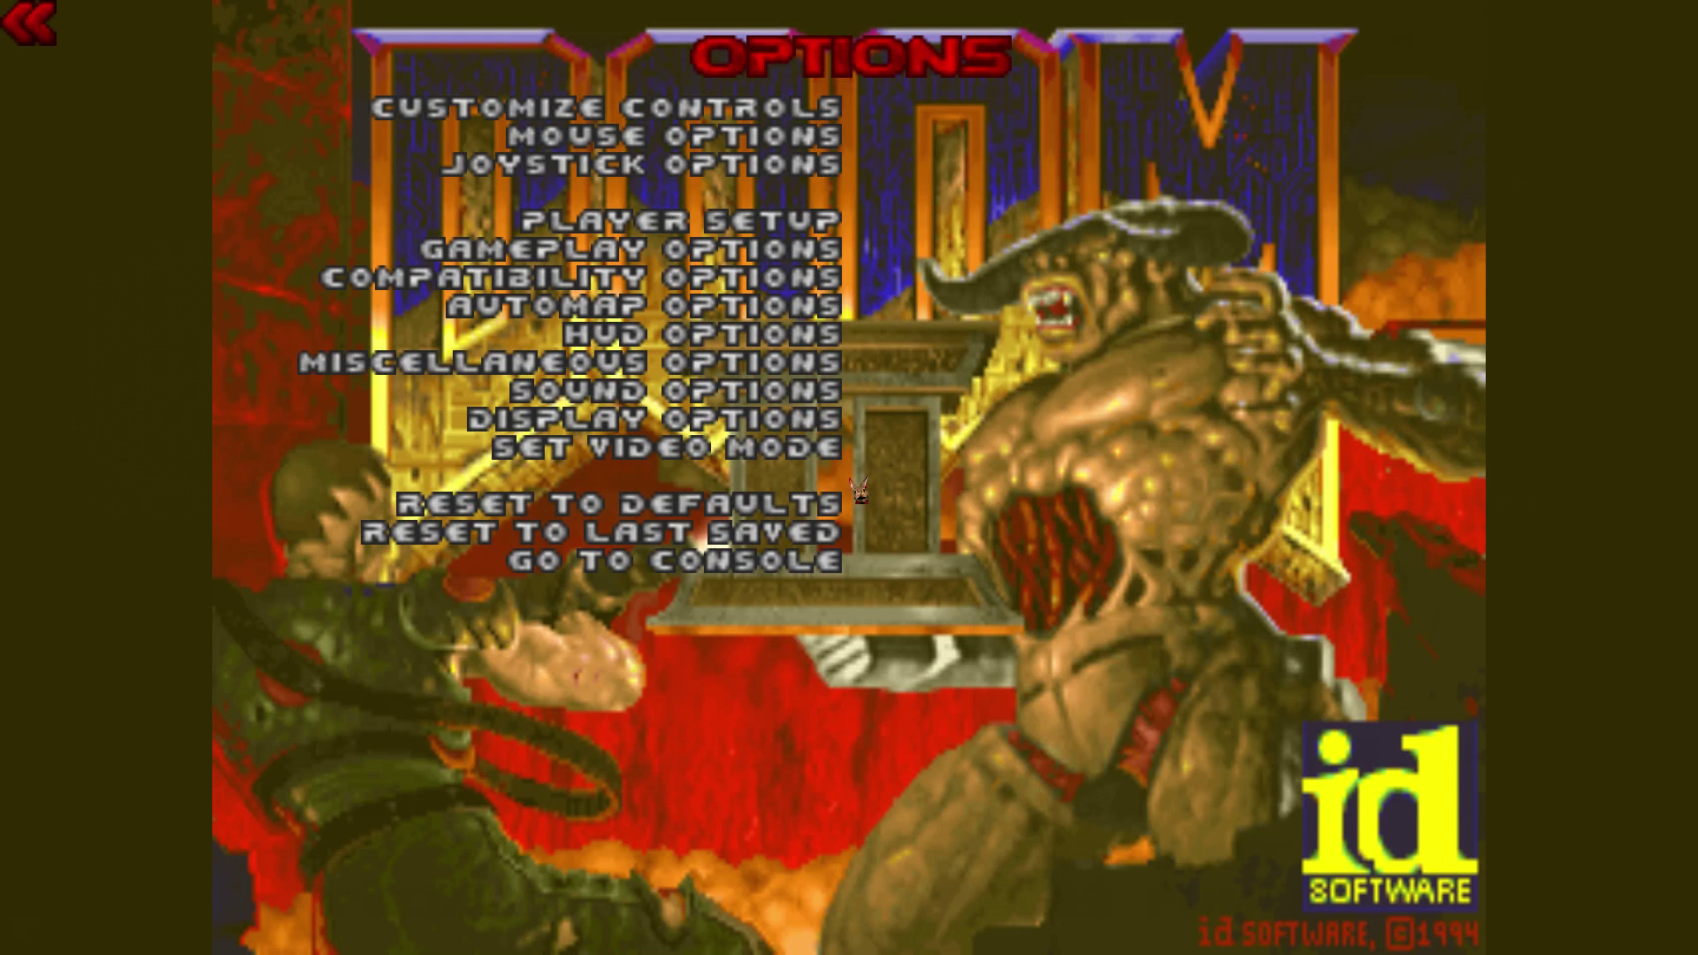
- Start a new DOOM 2 game and enlarge the view to replace the status bar with the full-screen HUD
key("Escape")
key("Return")
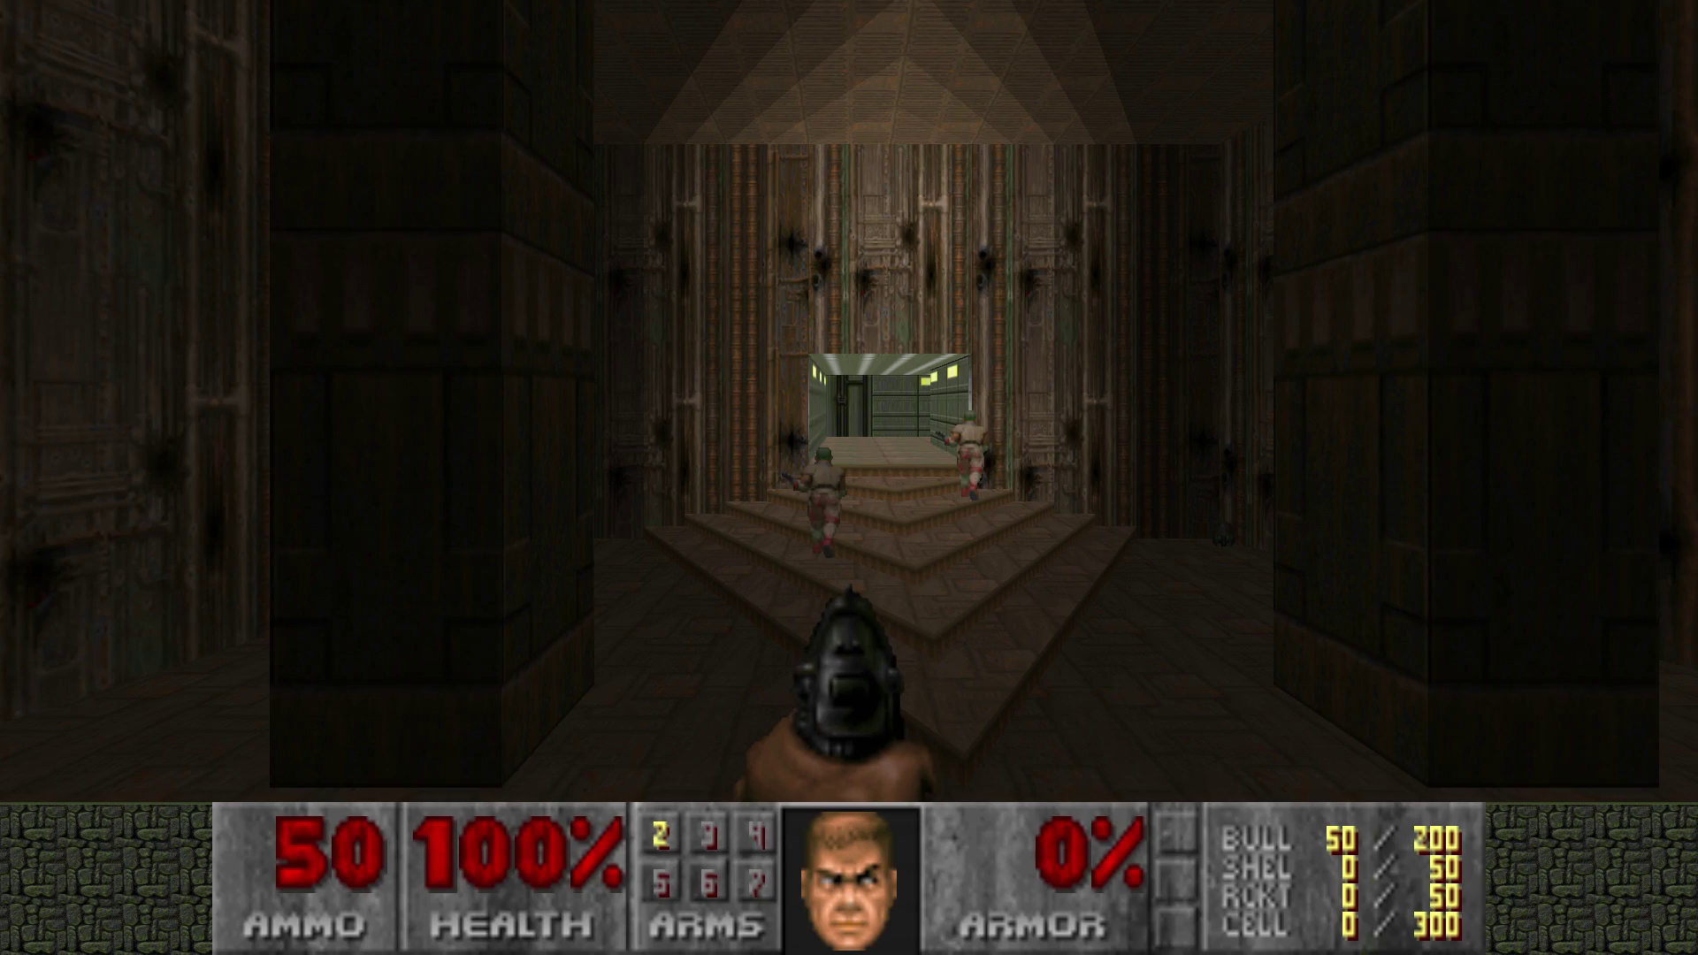
key("equal")
key("Left")
key("Up")
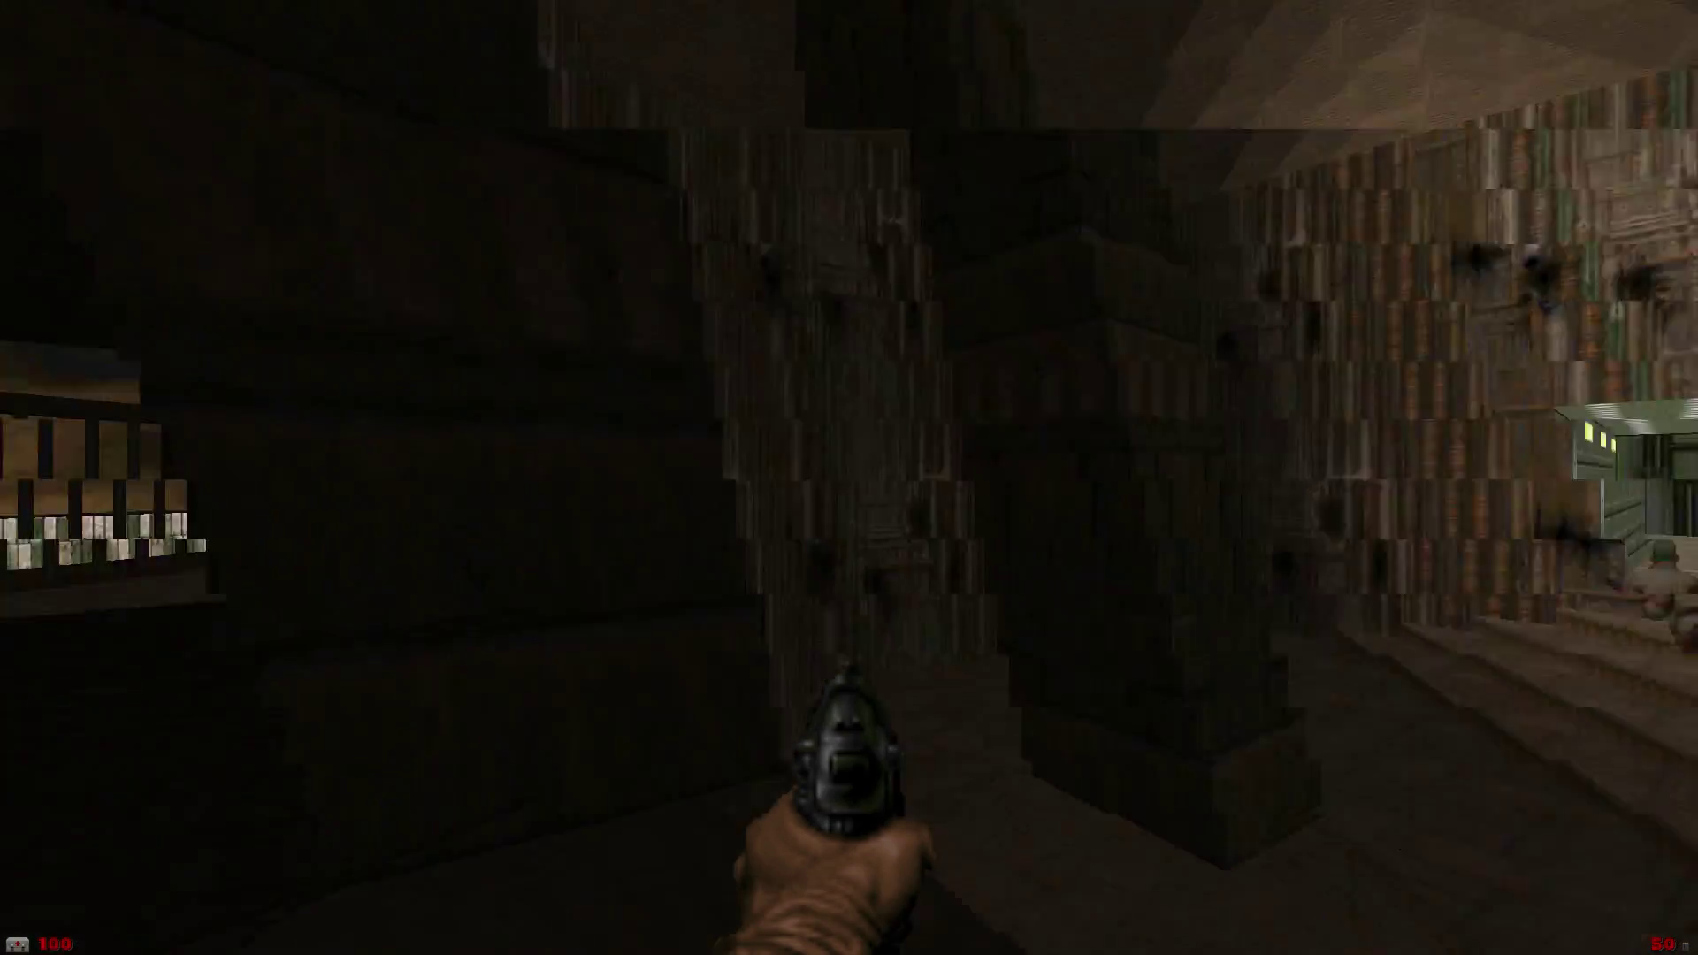
key("Right")
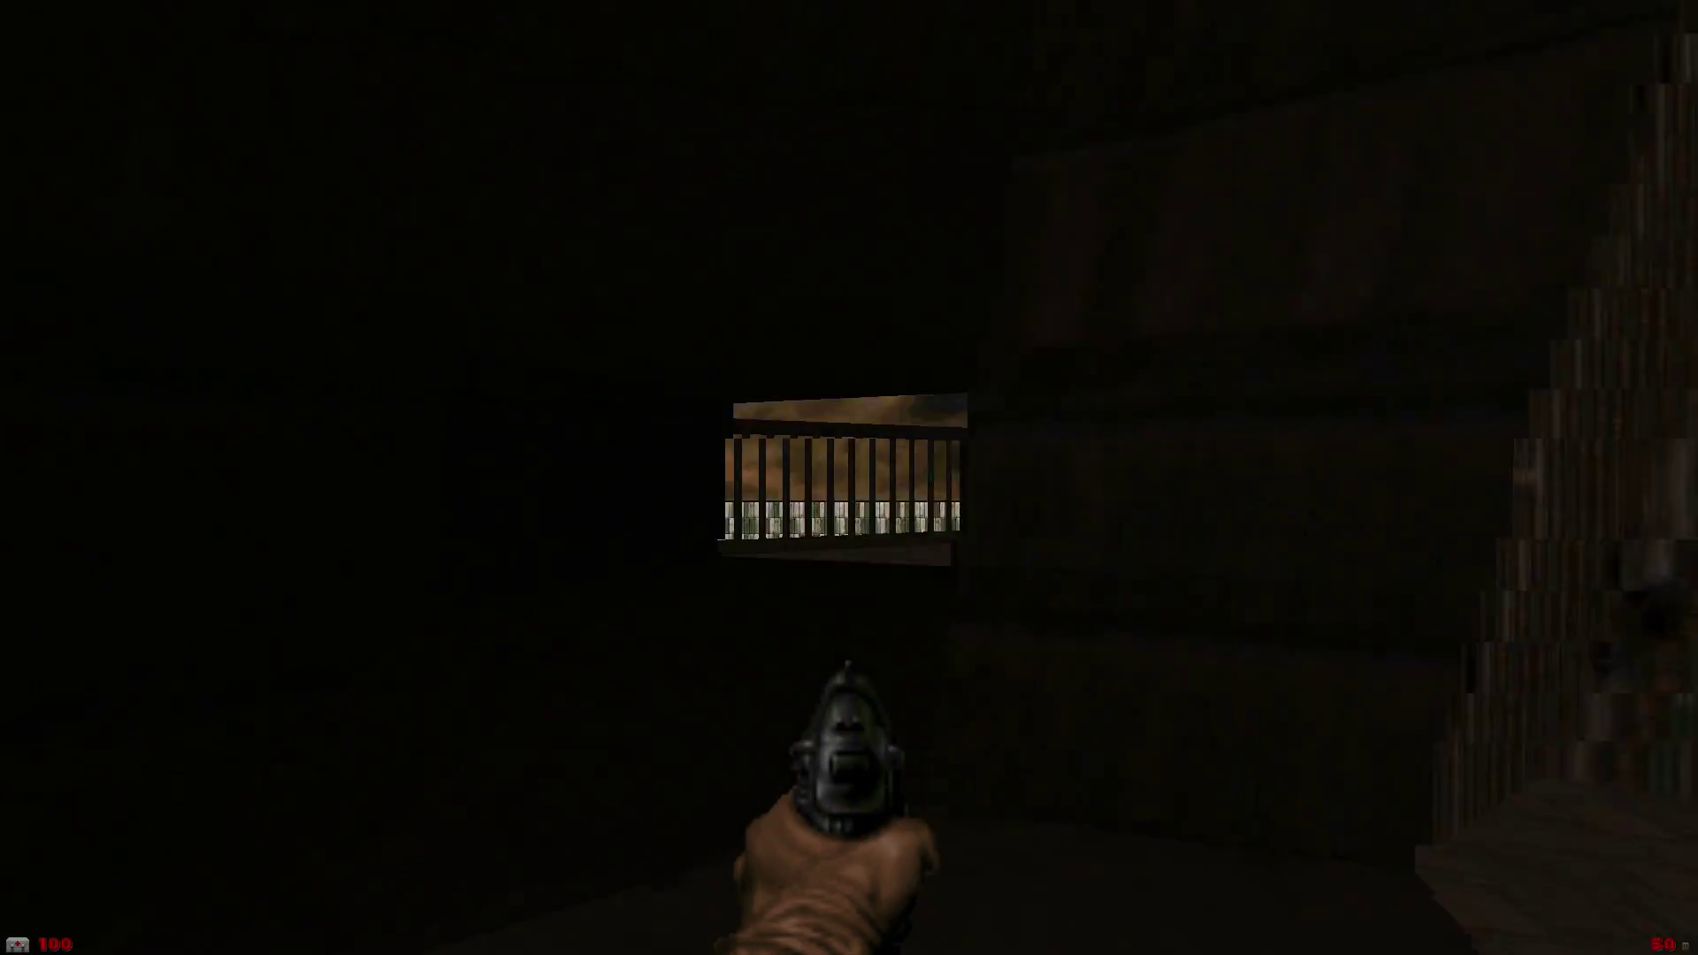
key("Left")
key("Up")
key("Up")
key("Right")
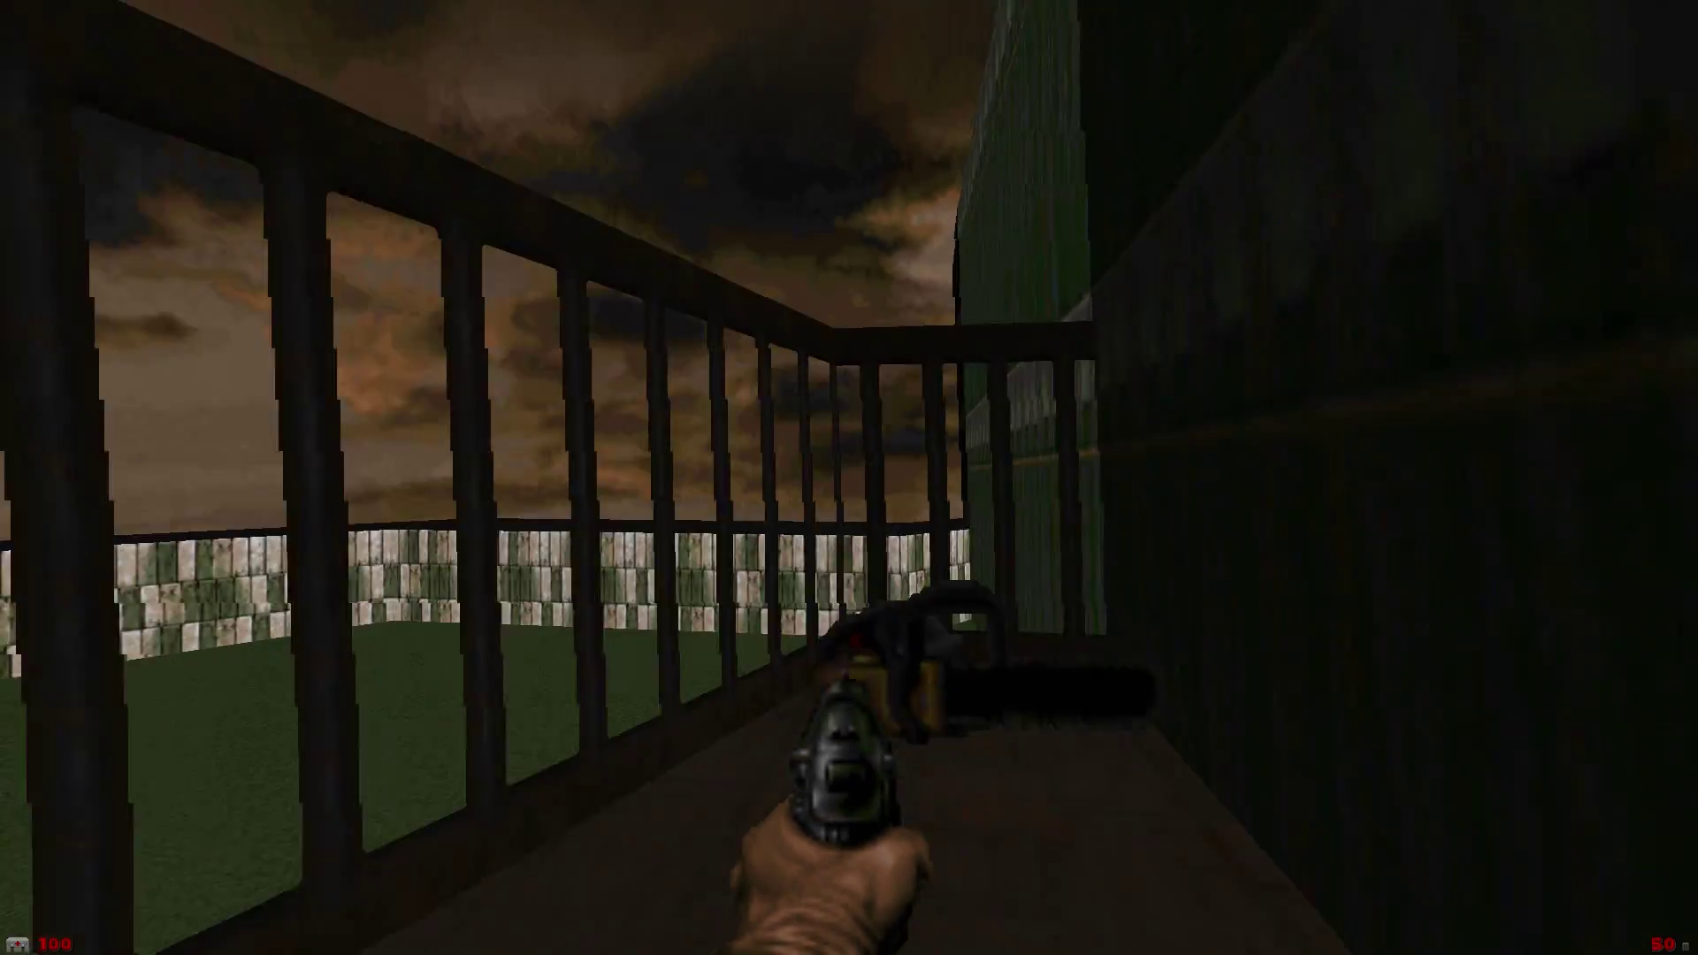
key("Left")
key("Right")
key("Left")
key("2")
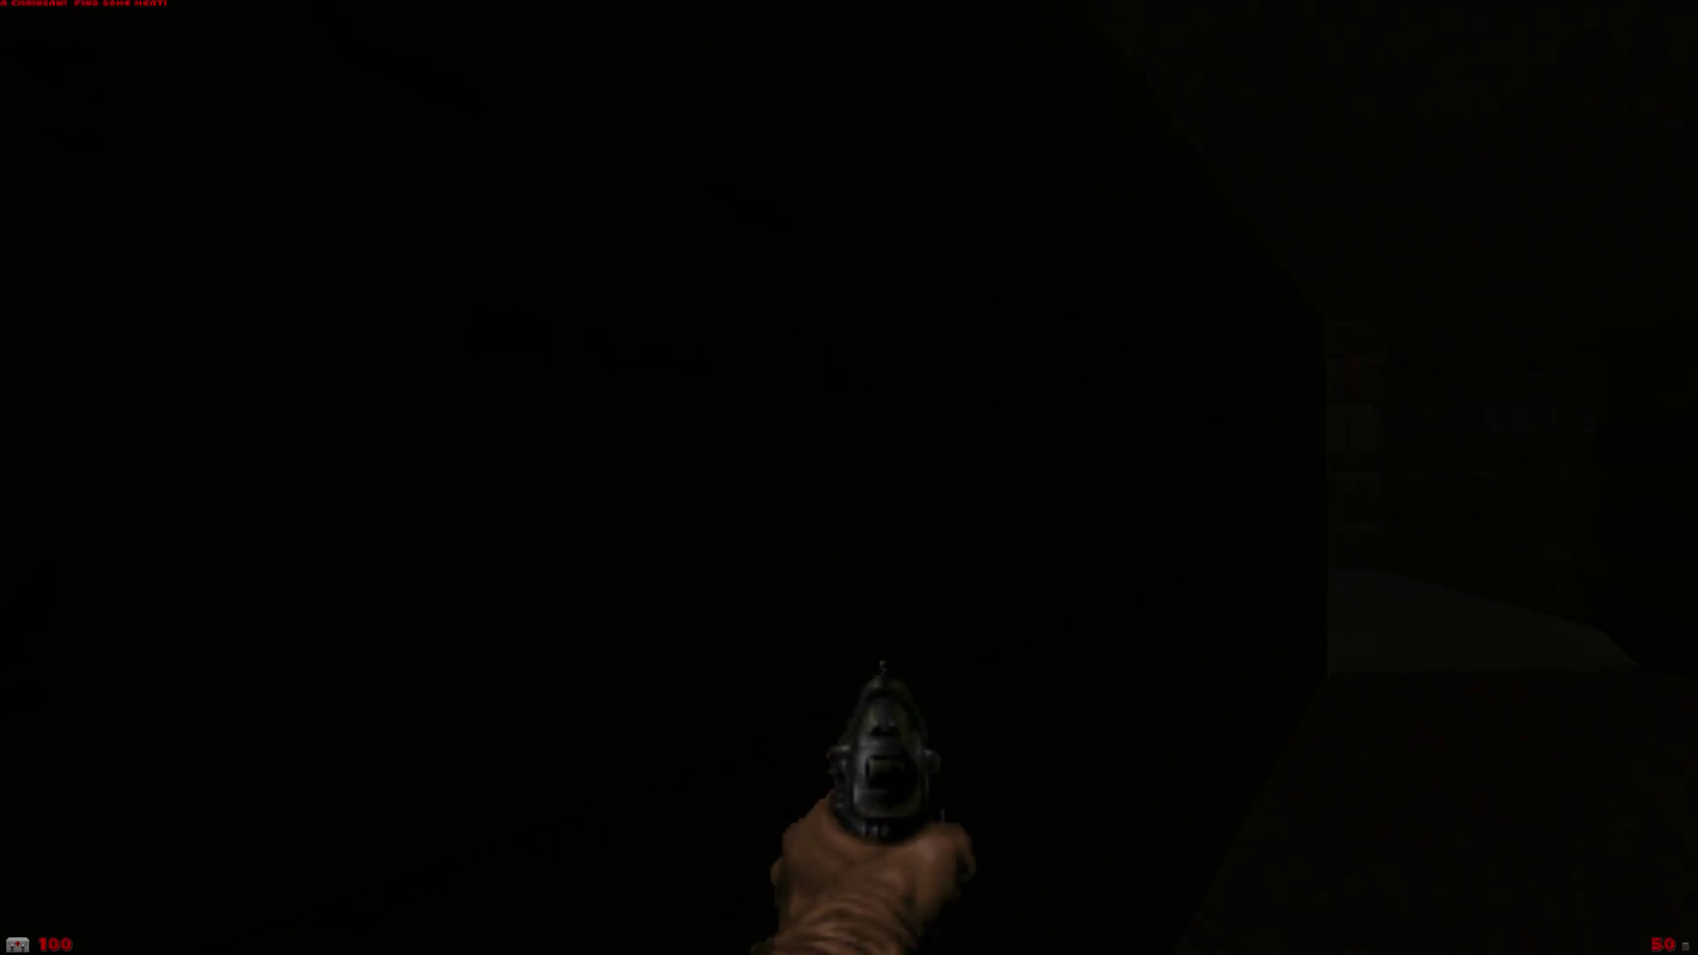
key("Right")
key("Up")
key("Left")
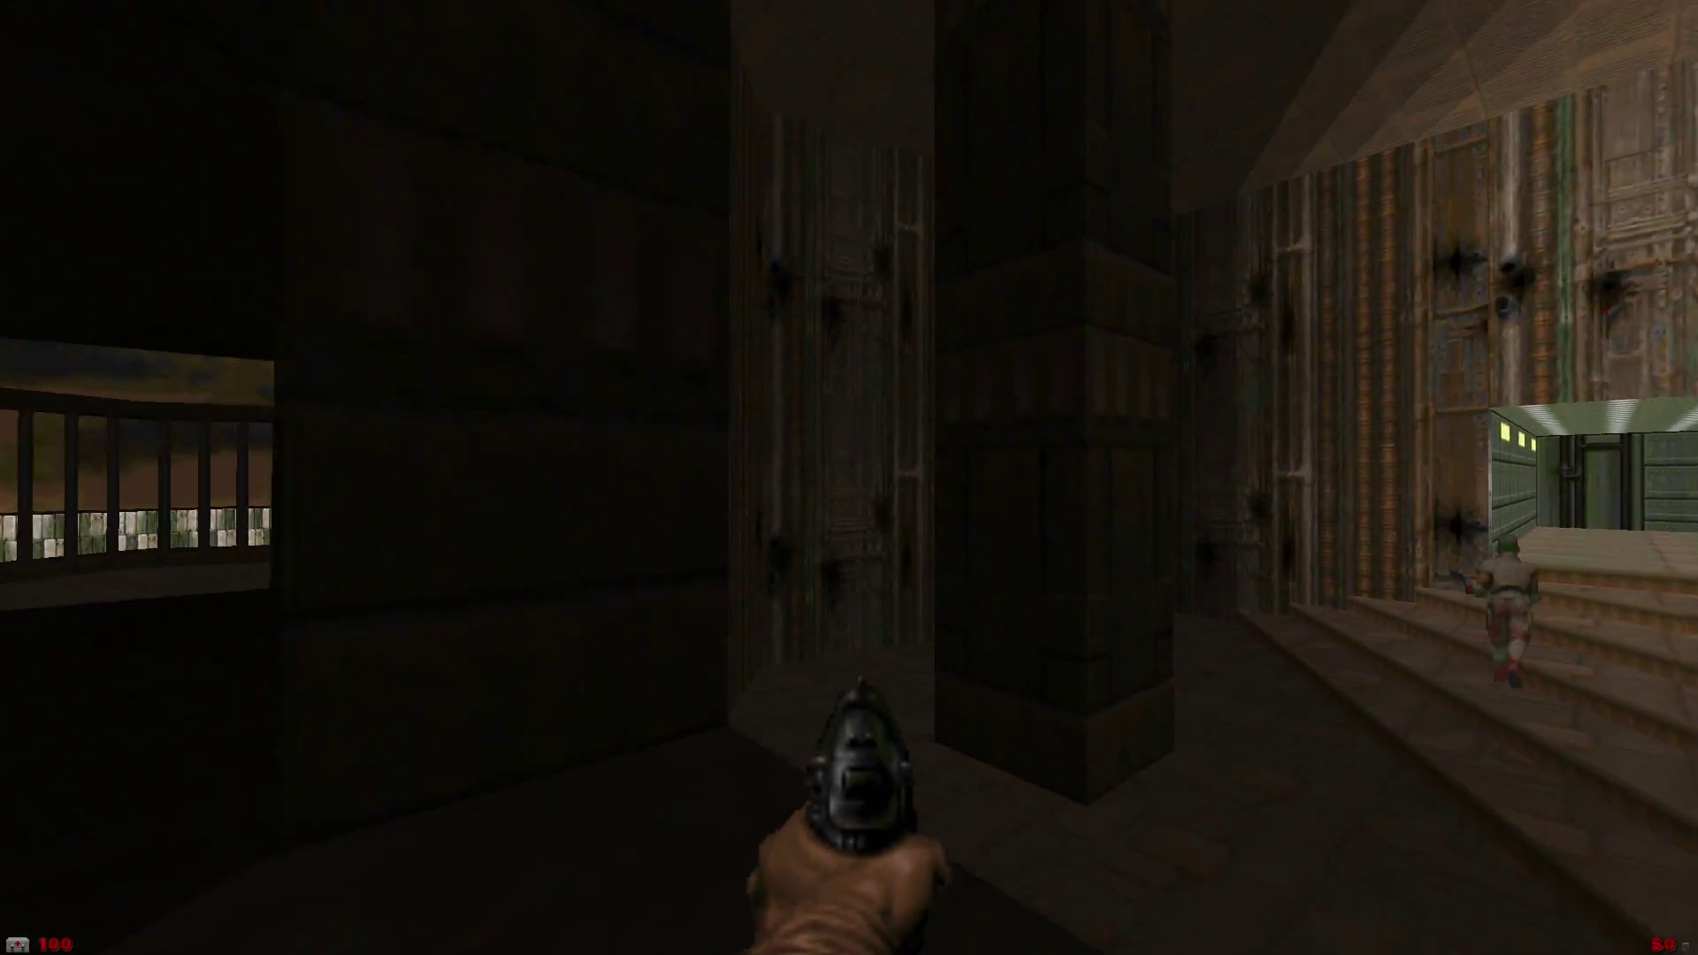
key("Up")
key("Right")
key("Left")
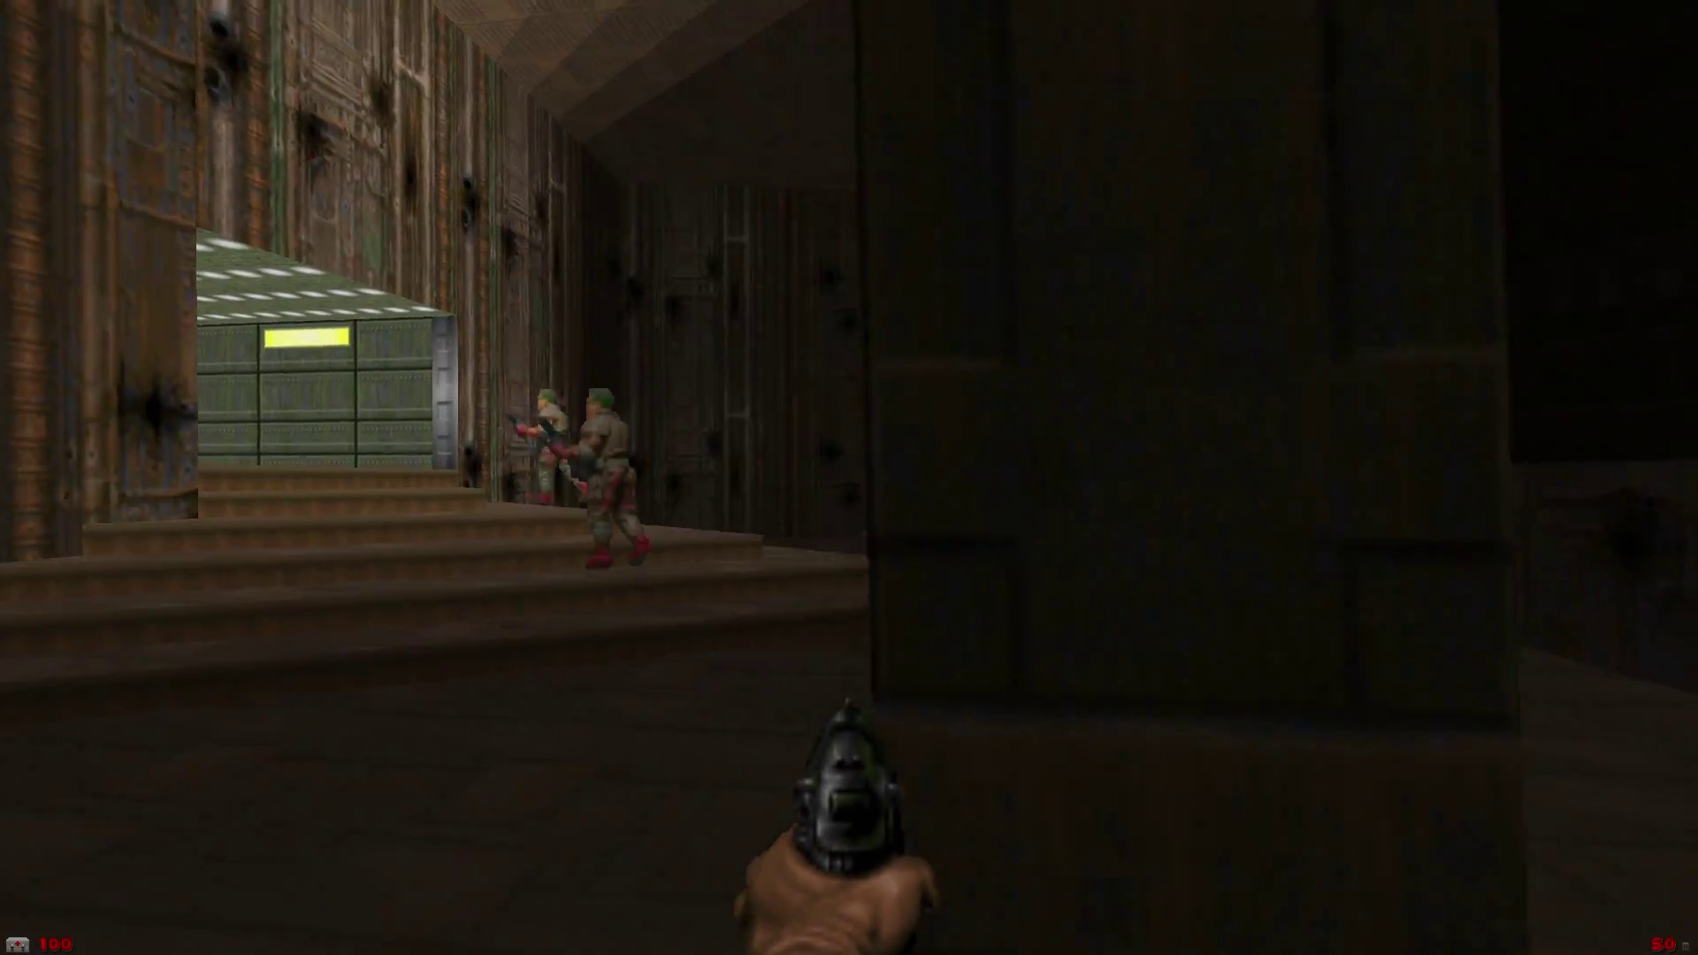
key("Right")
key("ctrl")
key("ctrl")
key("ctrl")
key("ctrl")
key("Left")
key("Up")
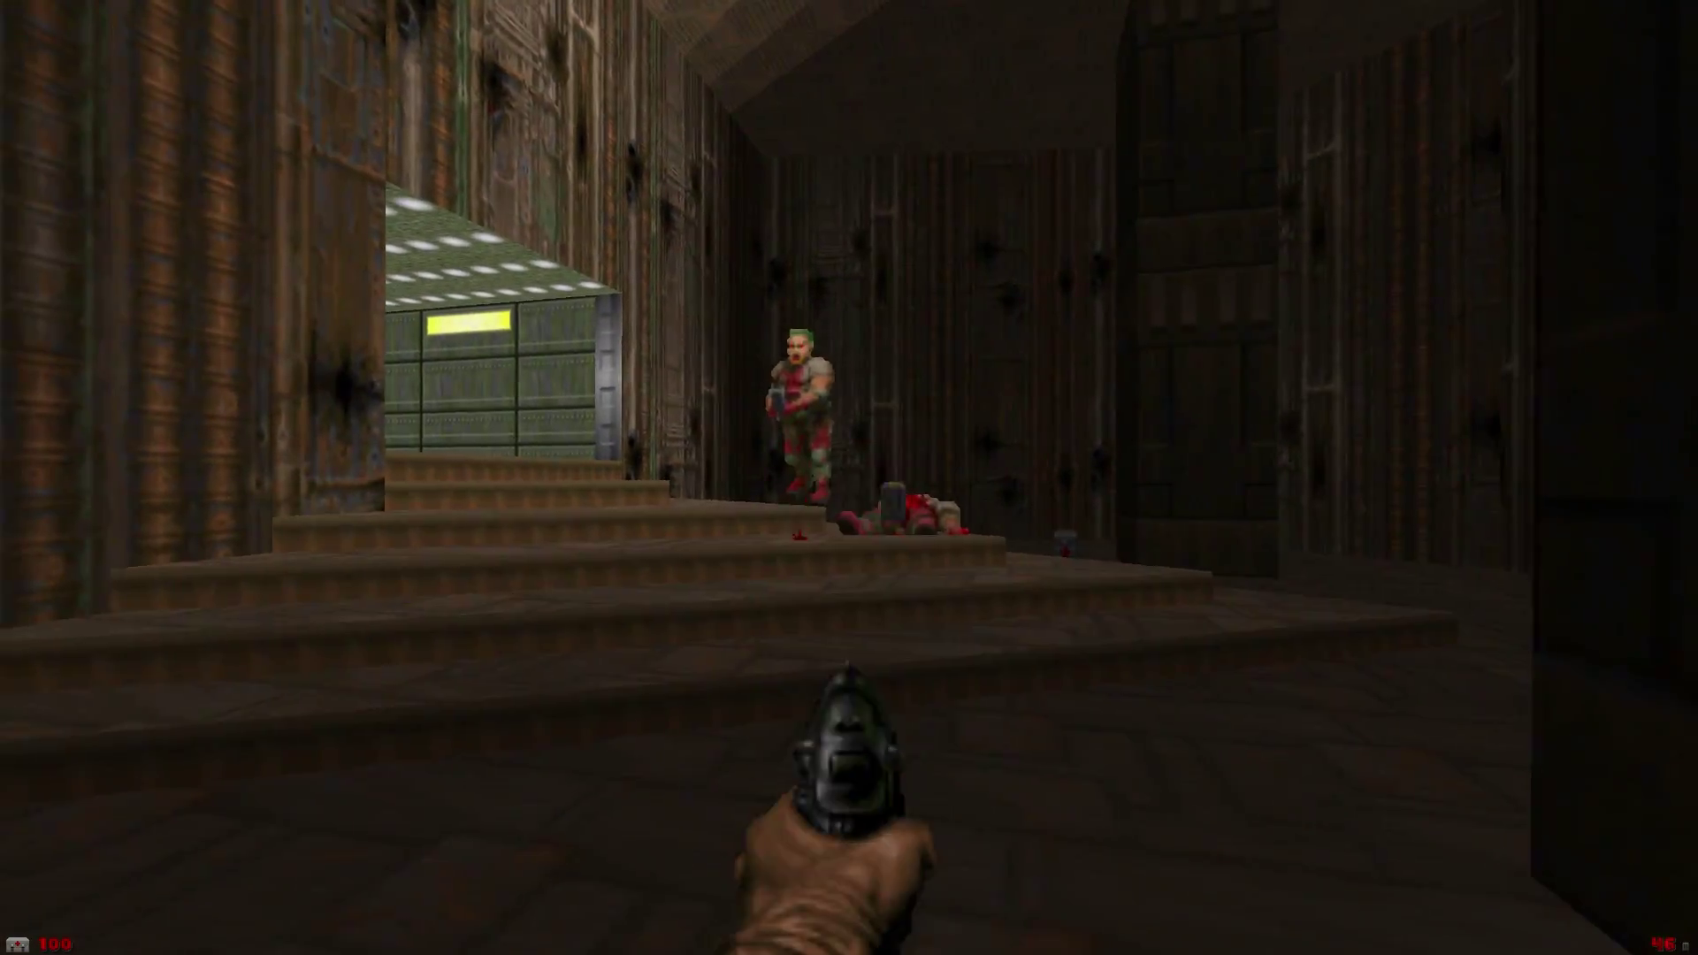
key("ctrl")
key("ctrl")
key("Up")
key("Right")
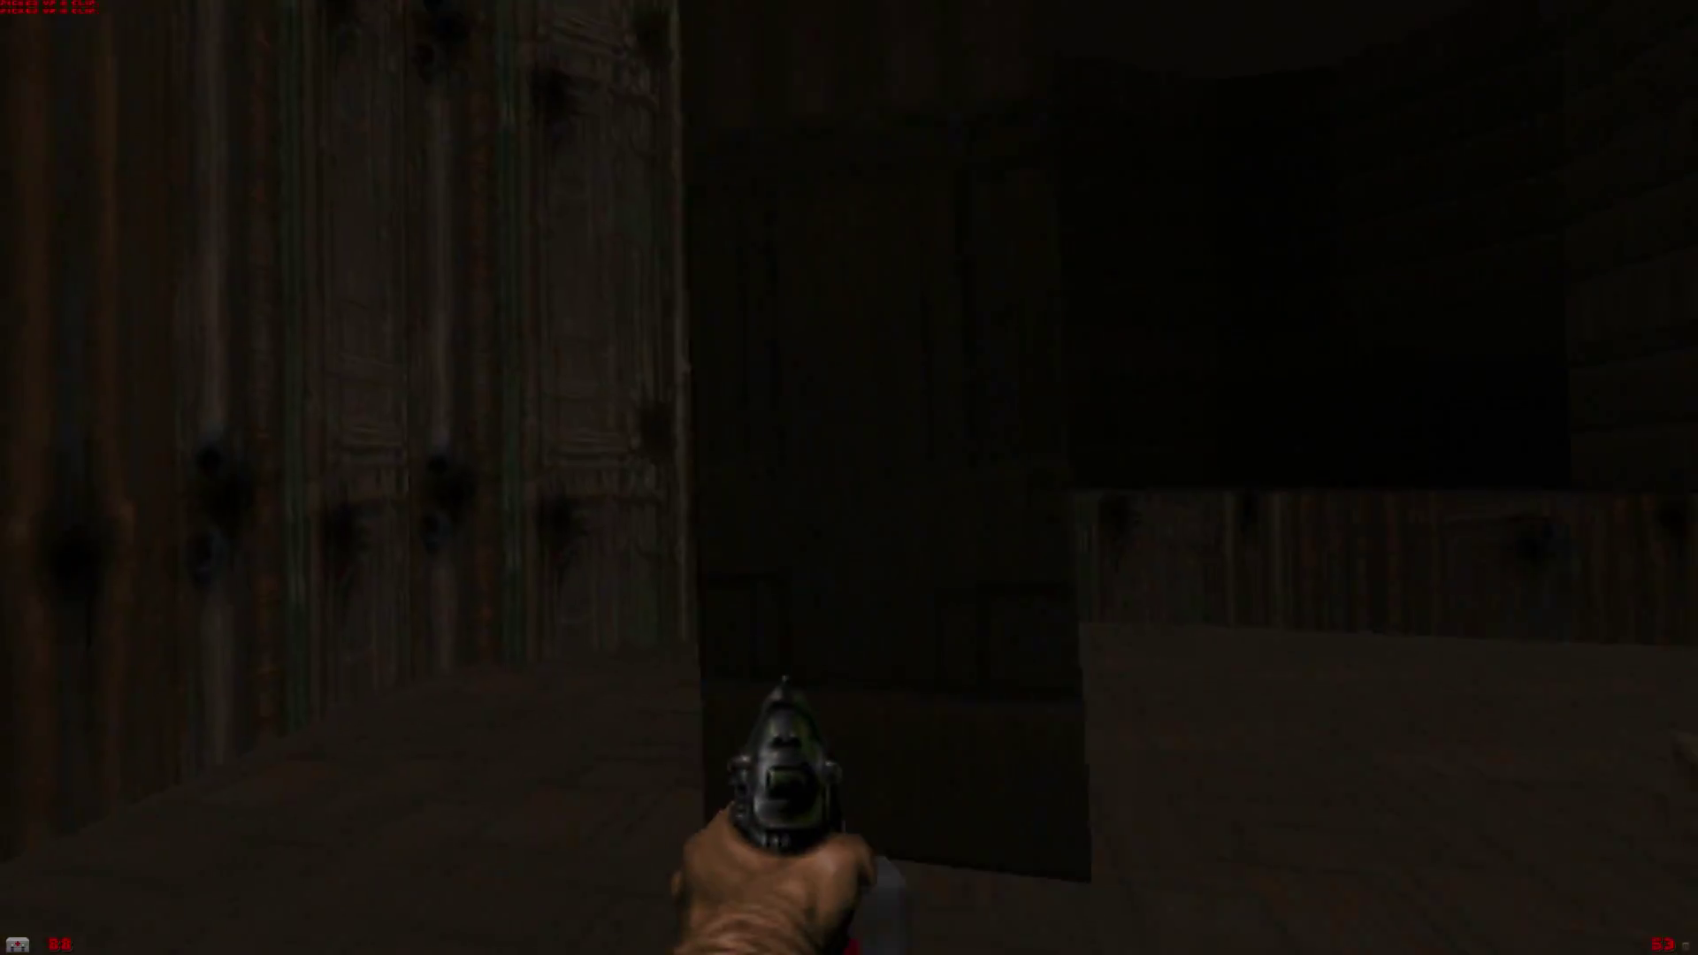
- Turn around in the dark starting area and climb the steps into the lit green corridor
key("Left")
key("Right")
key("Left")
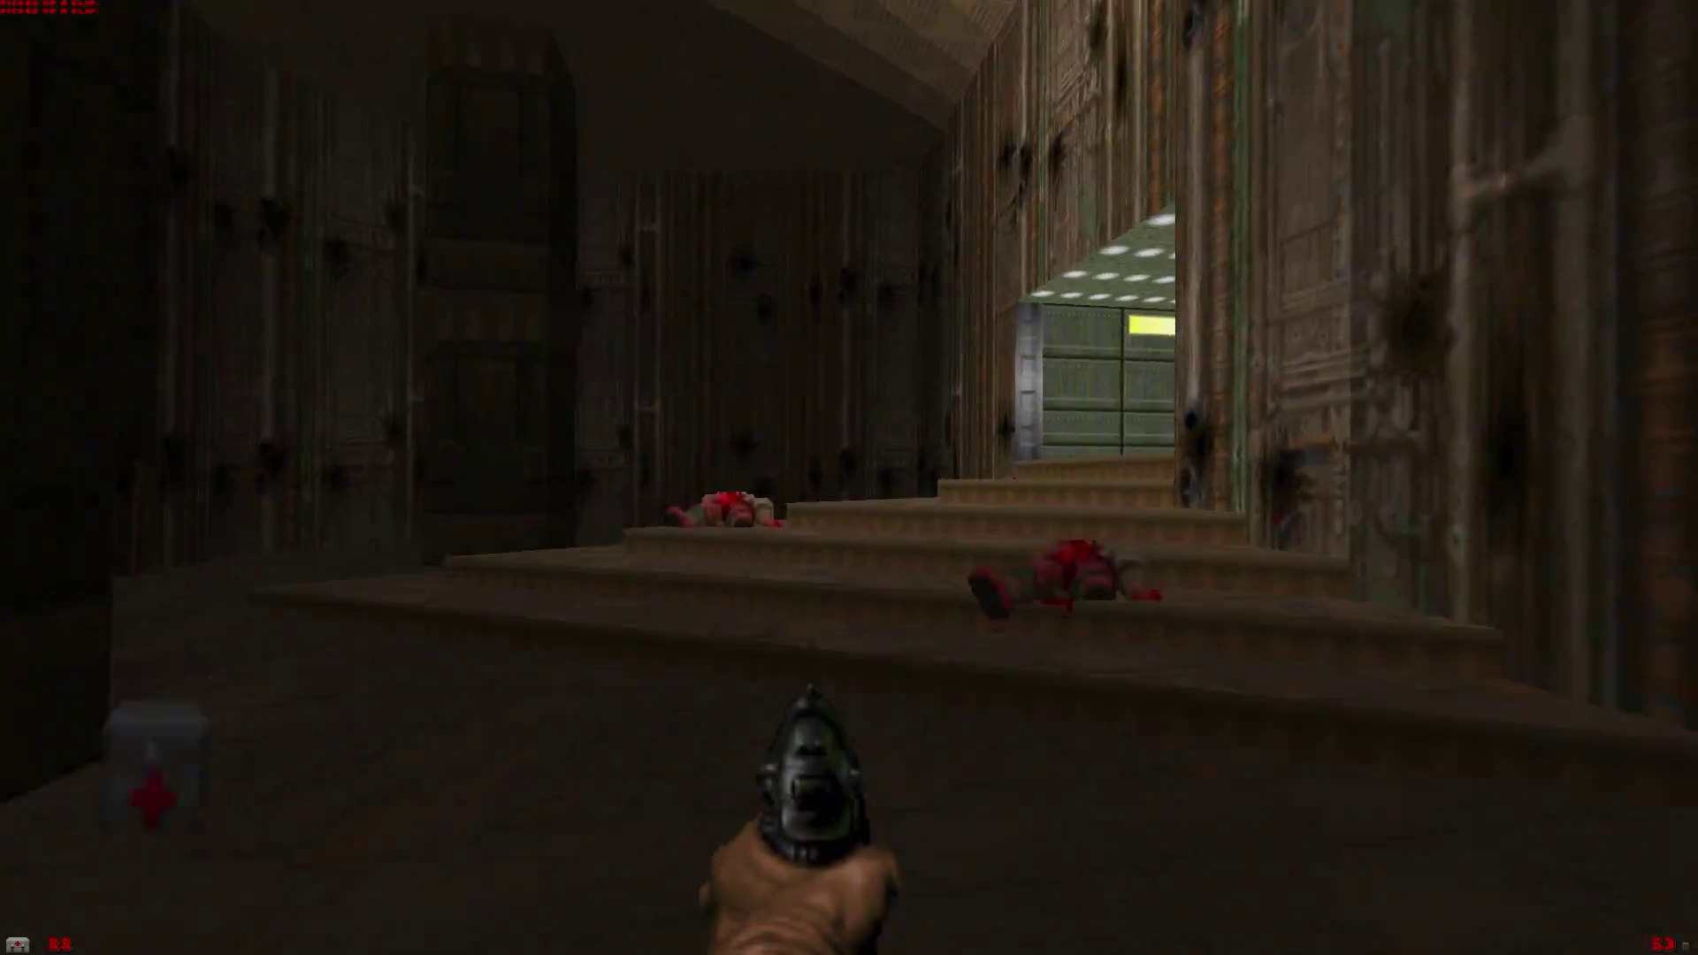
key("Up")
key("Right")
- Shoot the zombies in the lit green corridor with the pistol and advance past their bodies
key("ctrl")
key("ctrl")
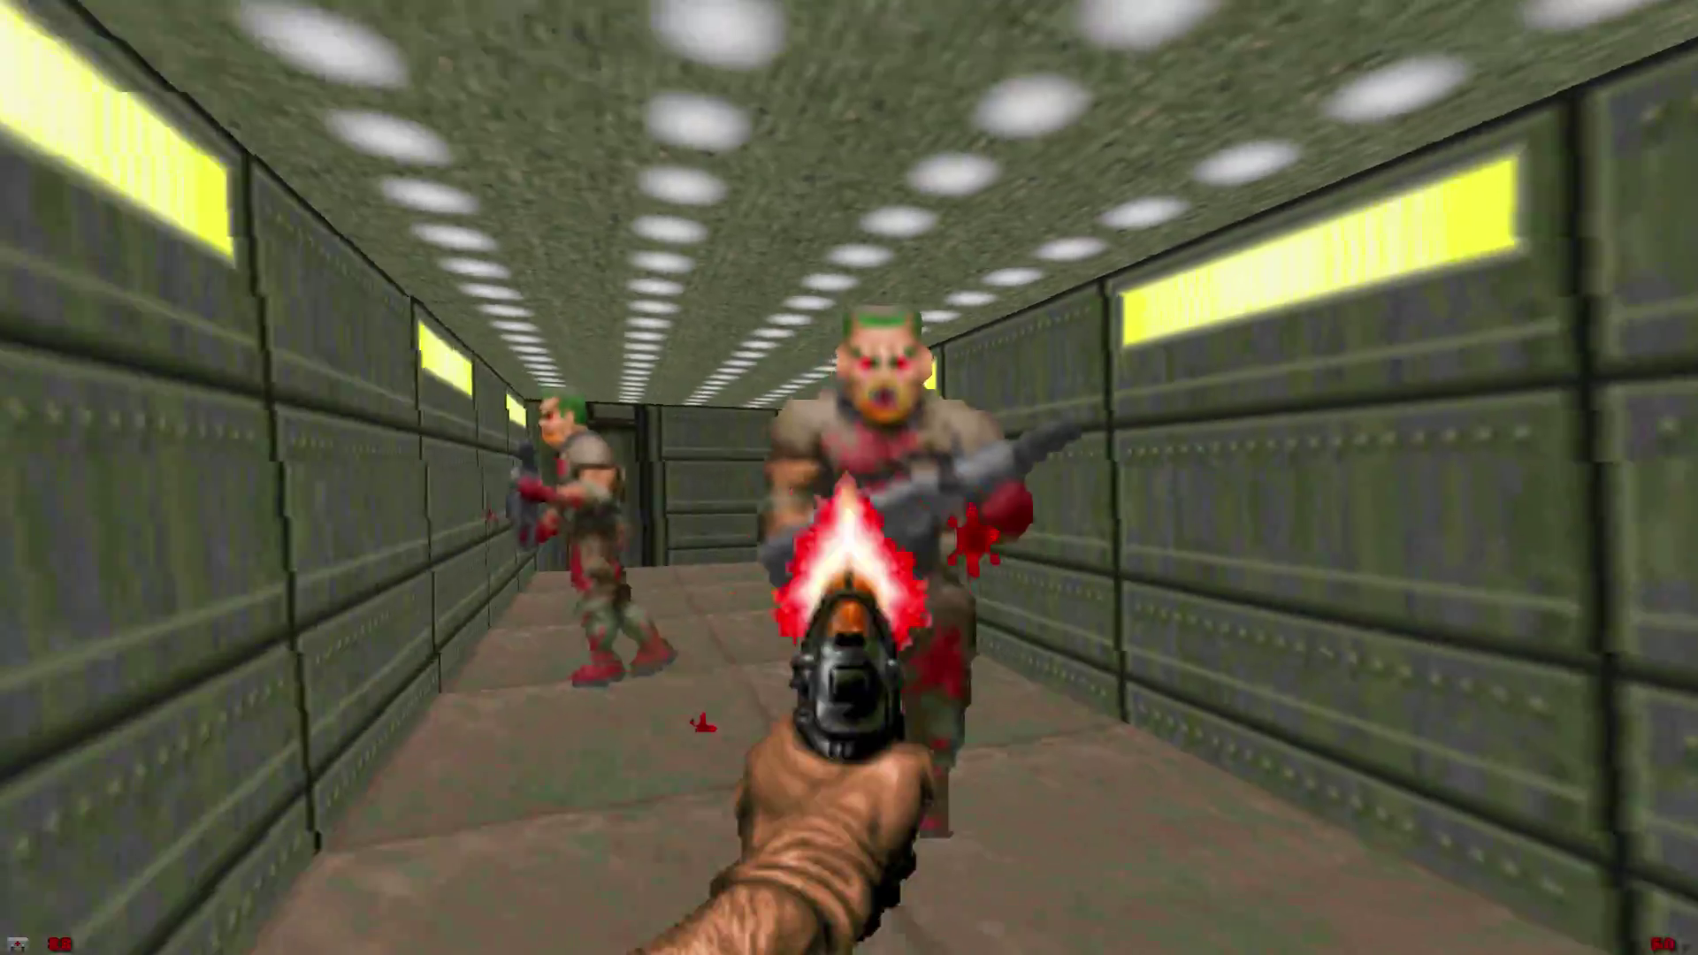
key("Down")
key("ctrl")
key("ctrl")
key("Right")
key("Up")
key("Left")
key("ctrl")
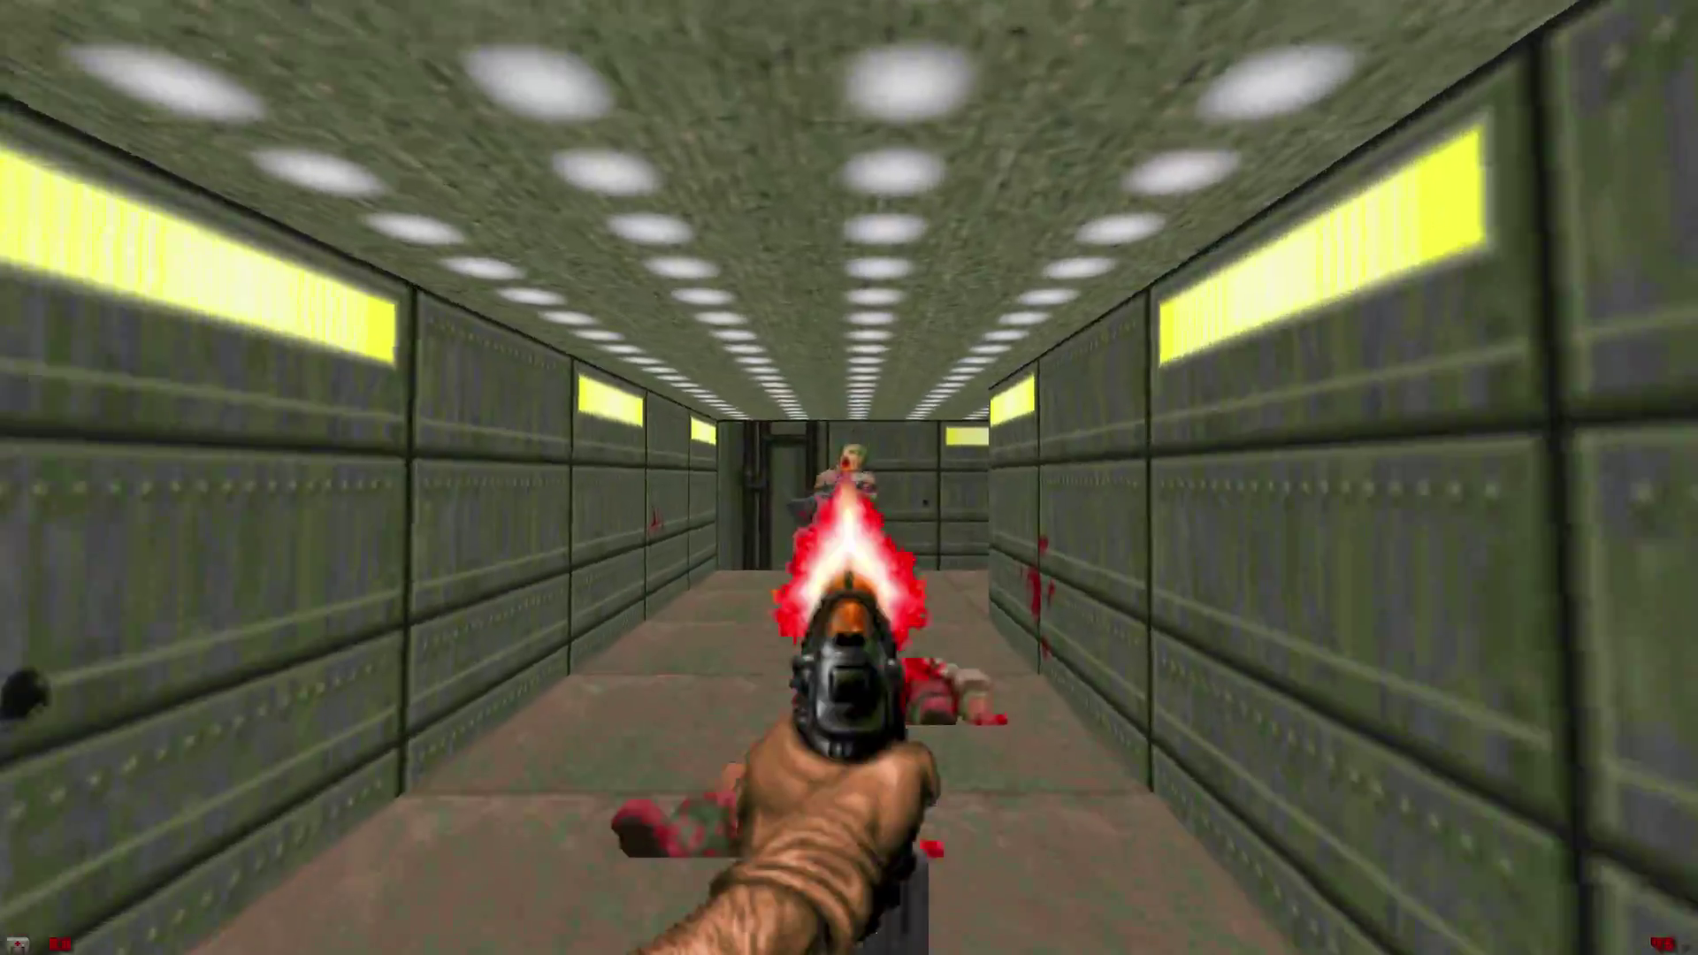
key("Up")
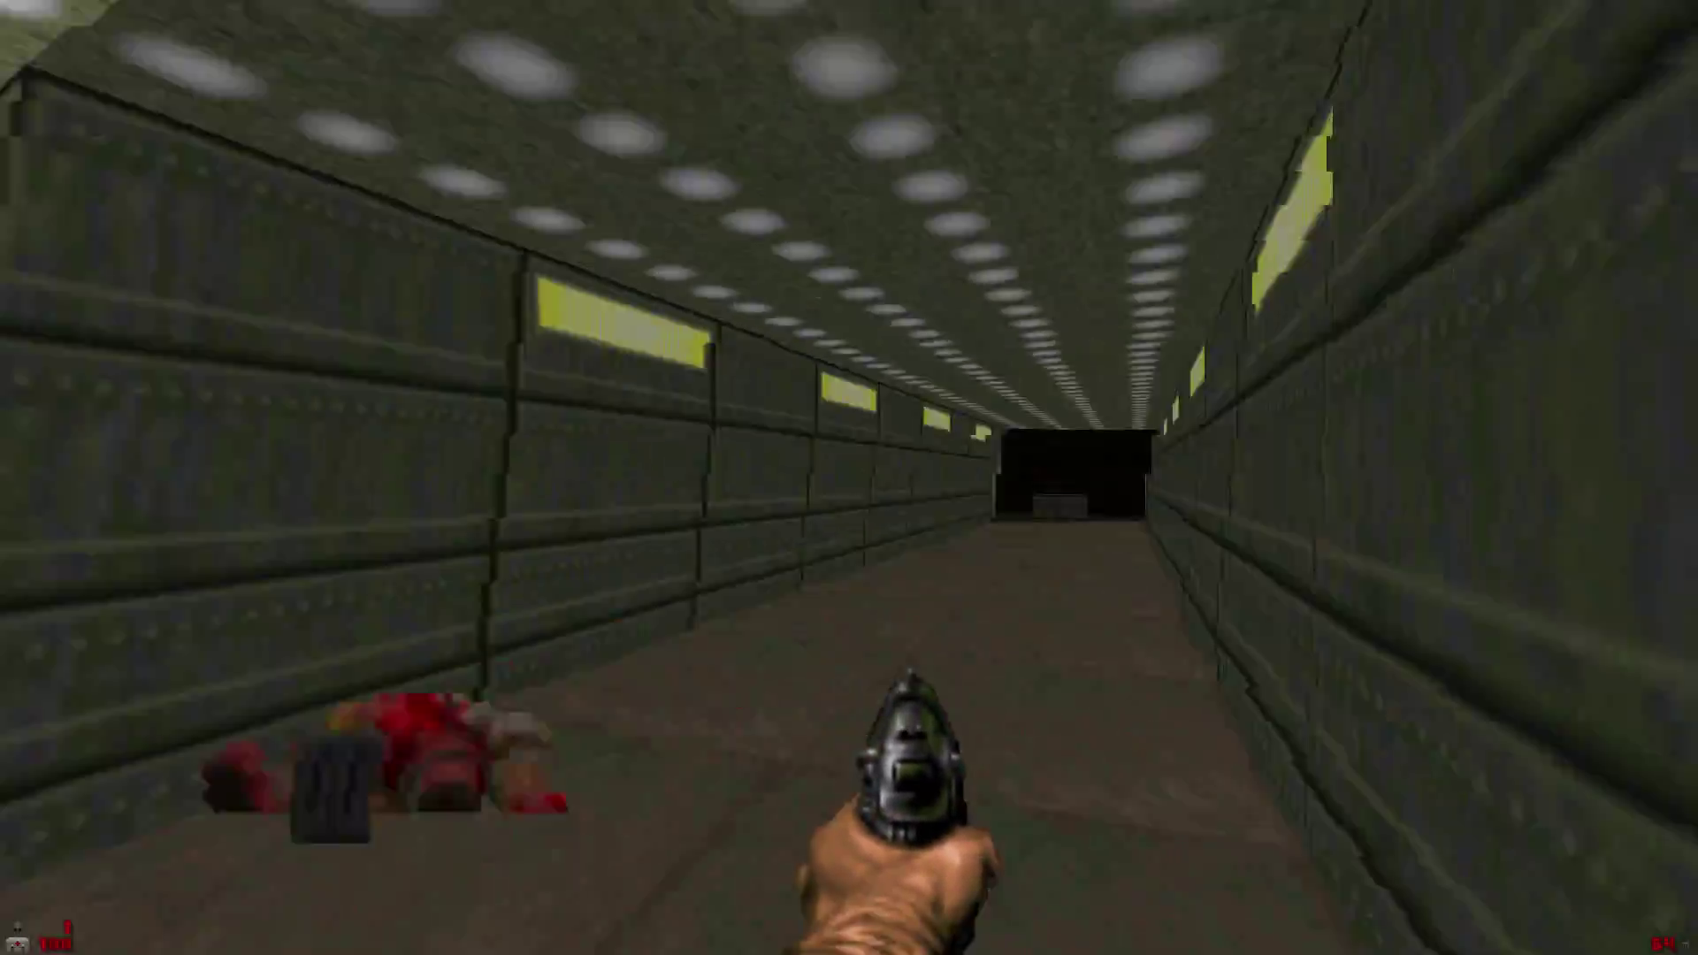
- Cross the dark round room beyond the corridor, go past the medikits and activate the exit switch to finish the level
key("Right")
key("ctrl")
key("Up")
key("Left")
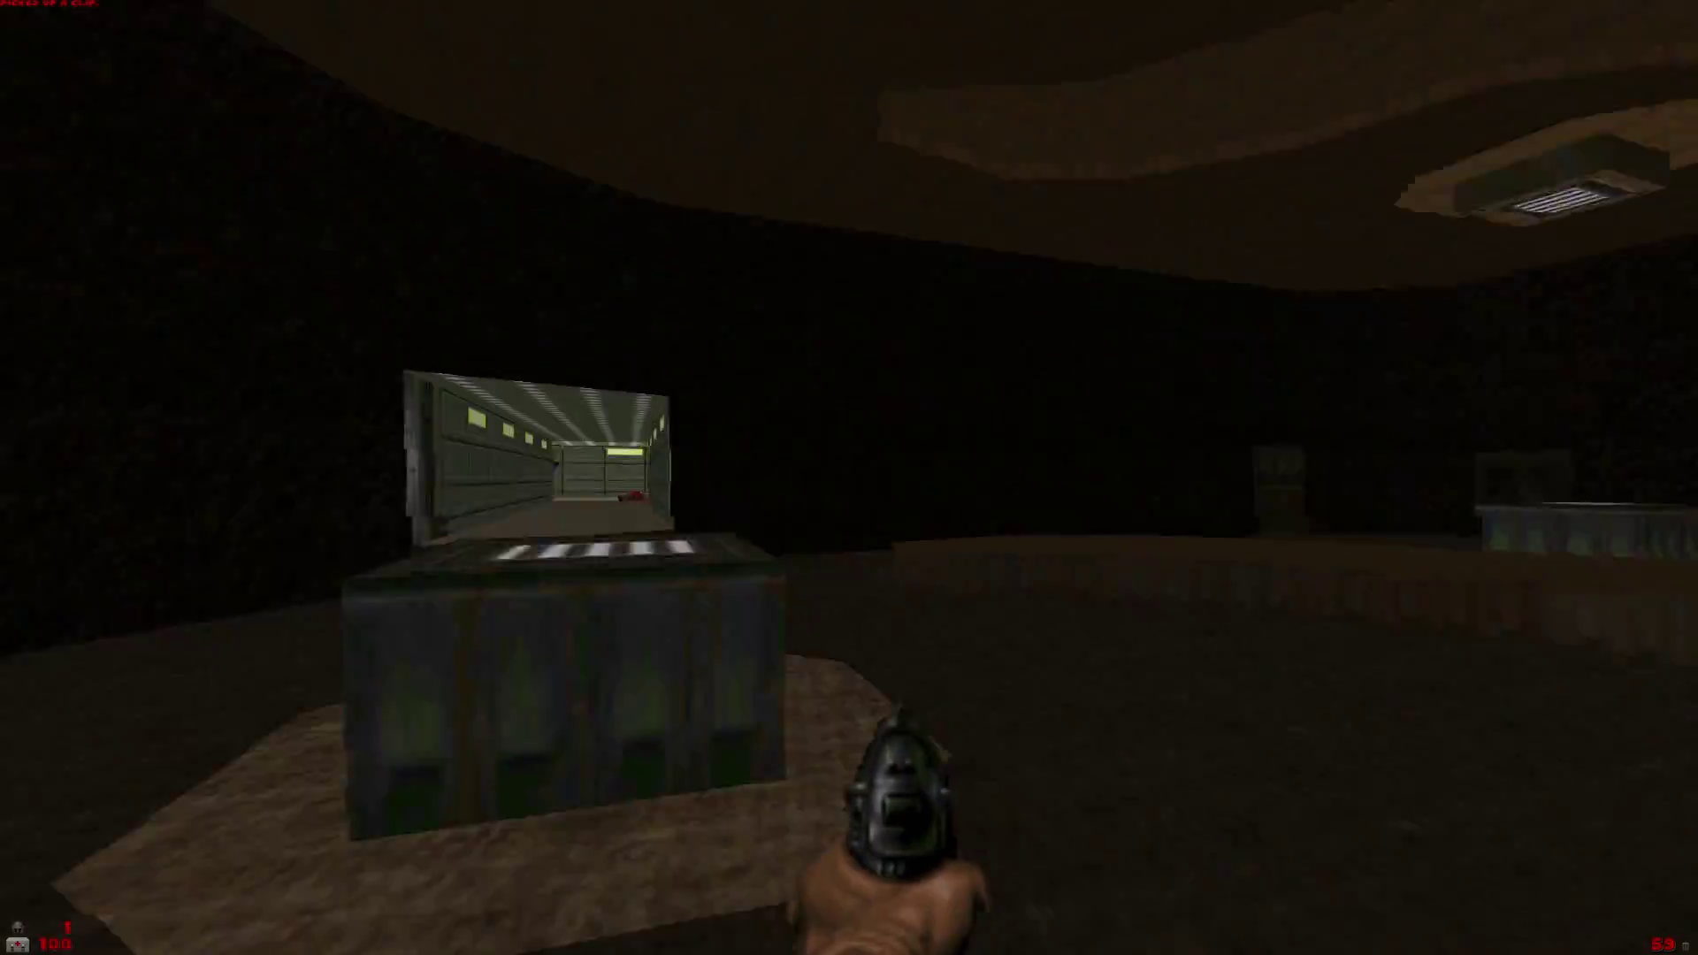
key("Left")
key("Up")
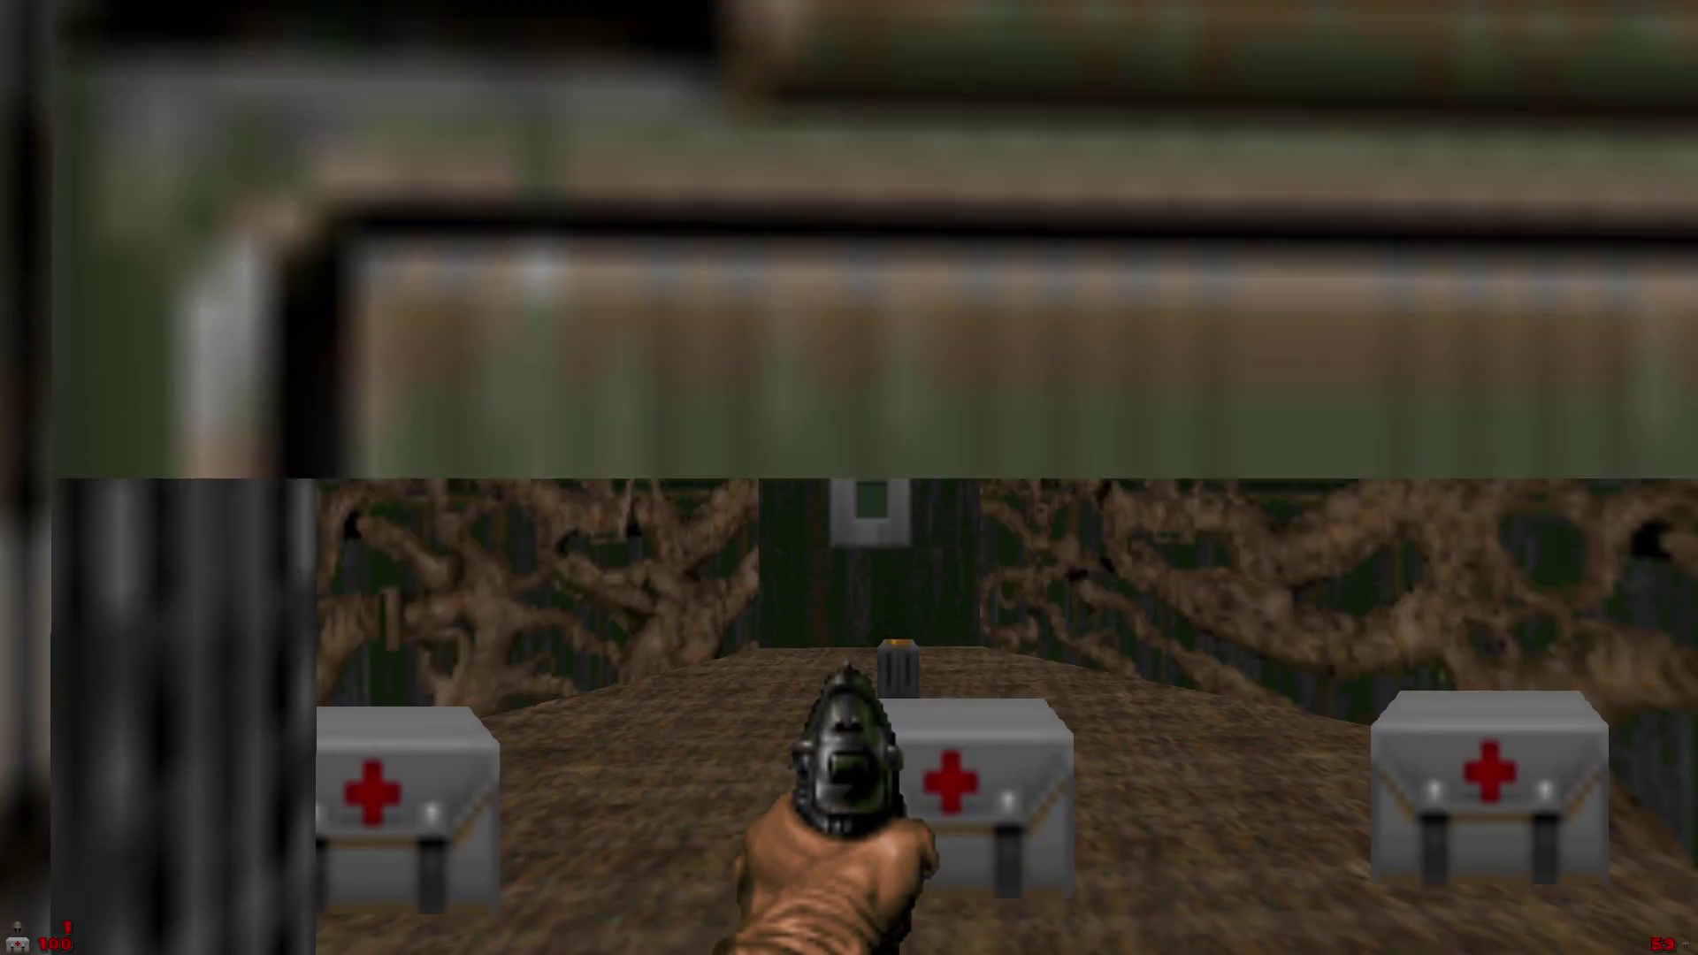
key("Up")
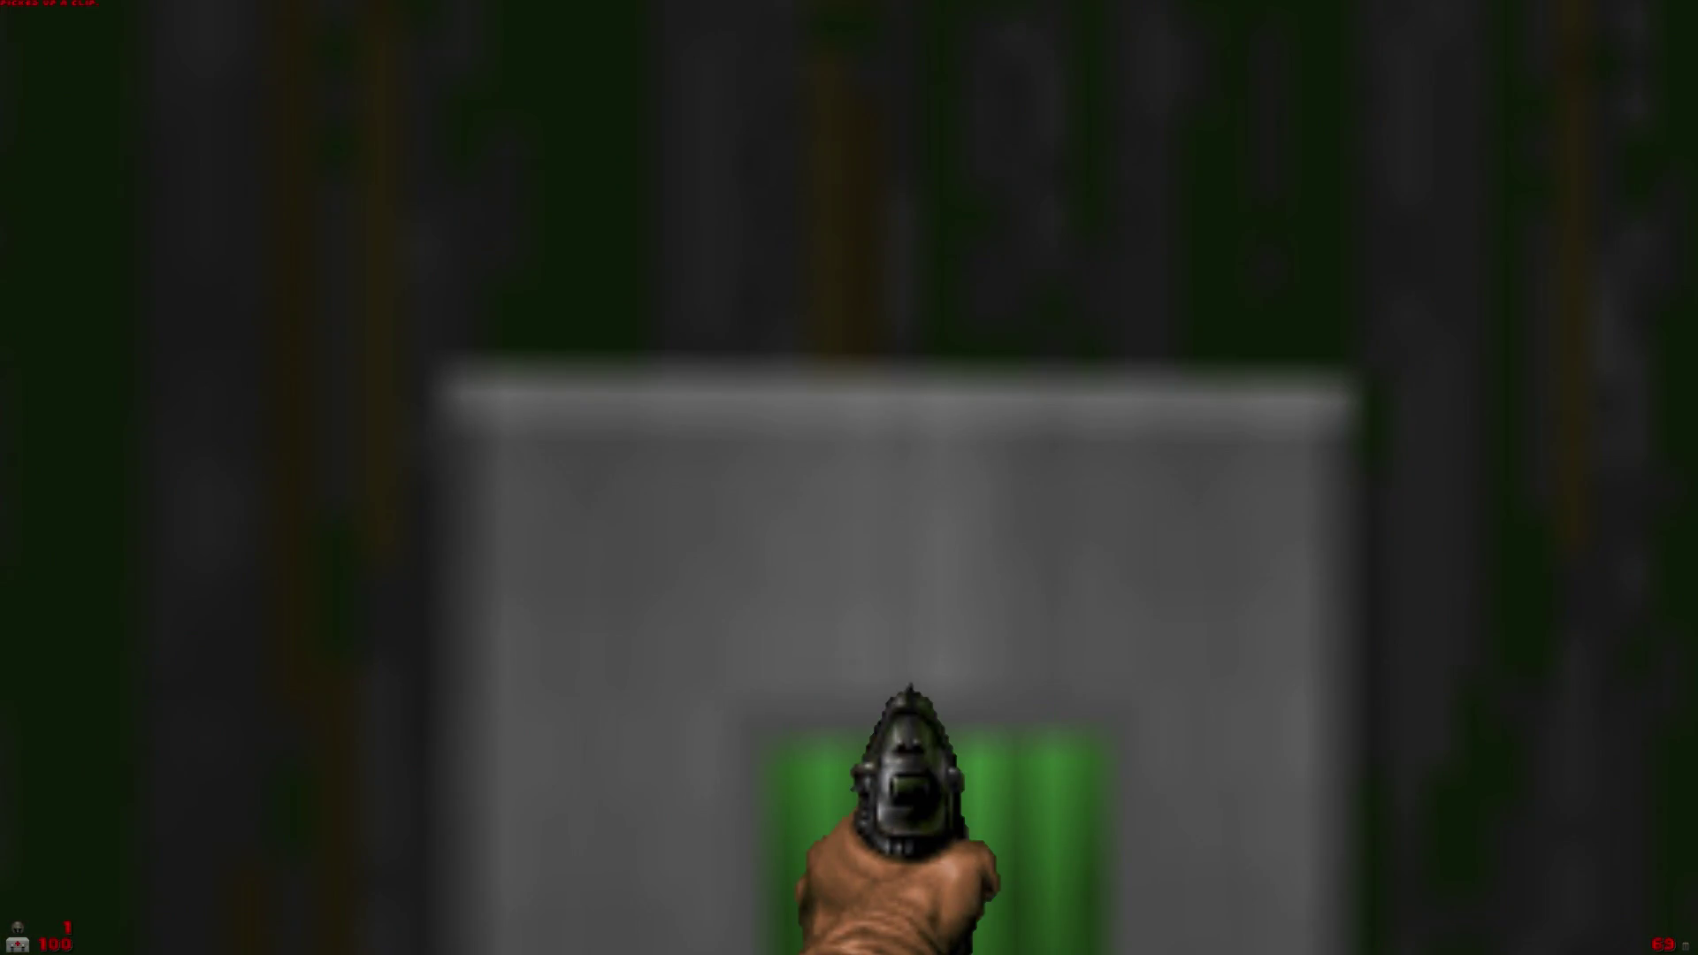
key("space")
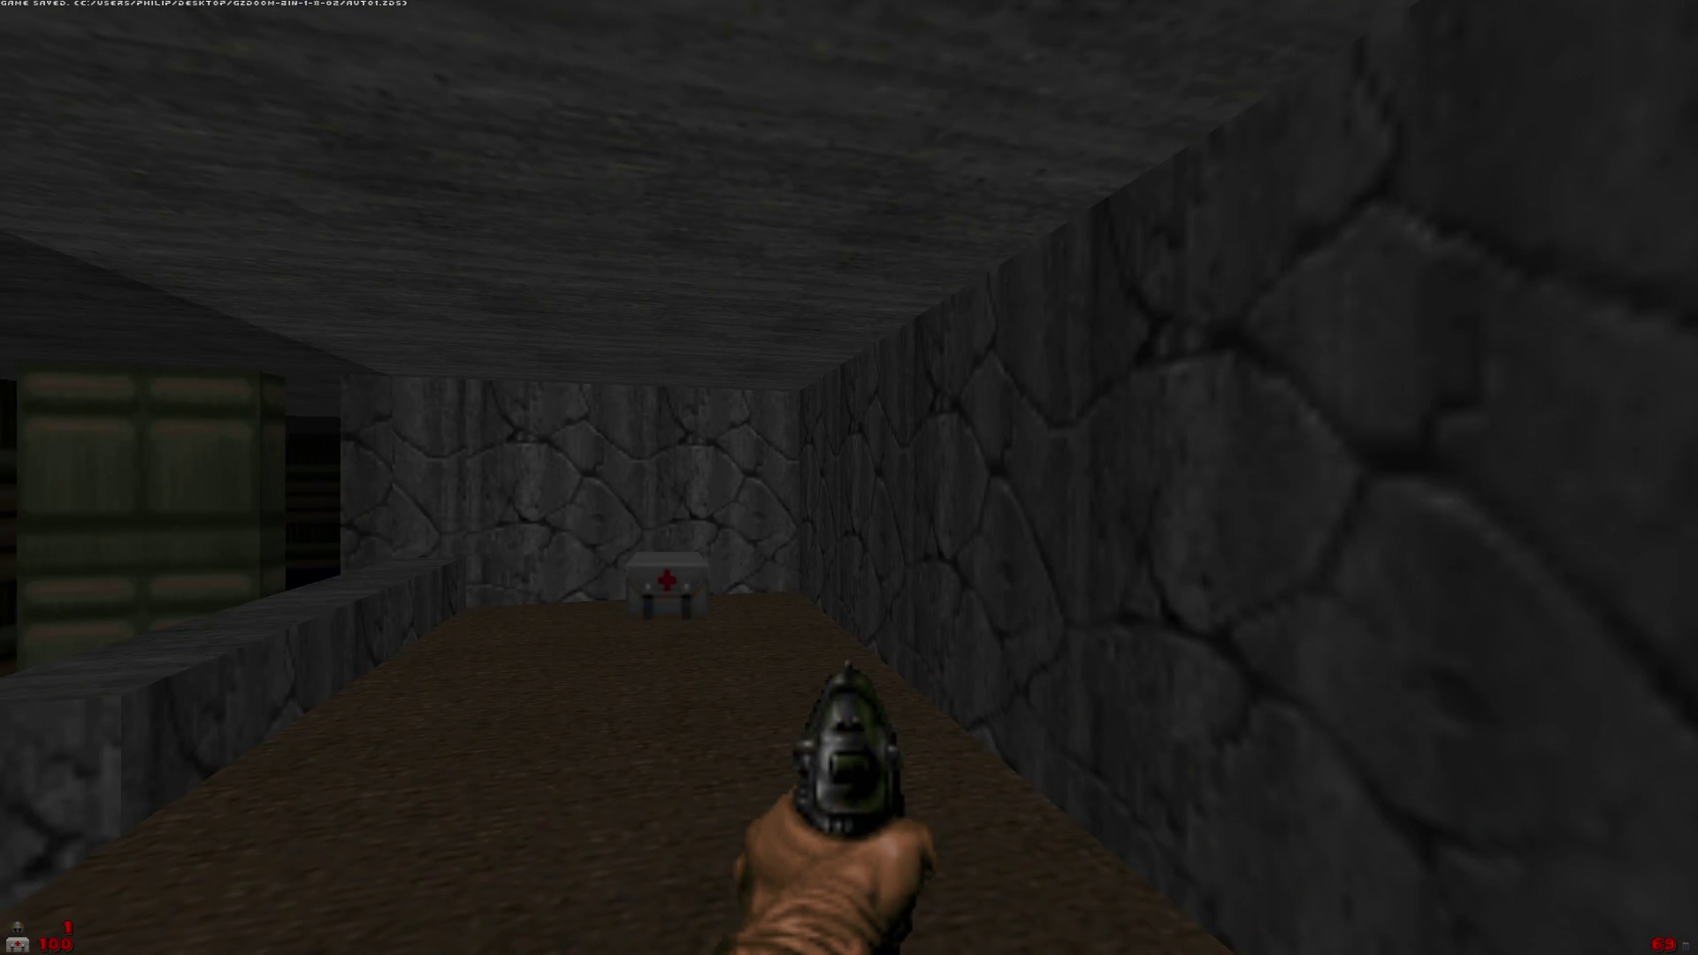
- Walk forward in the next level and quit the game, returning to the gzdoom-bin-1-8-02 folder
key("Up")
key("Escape")
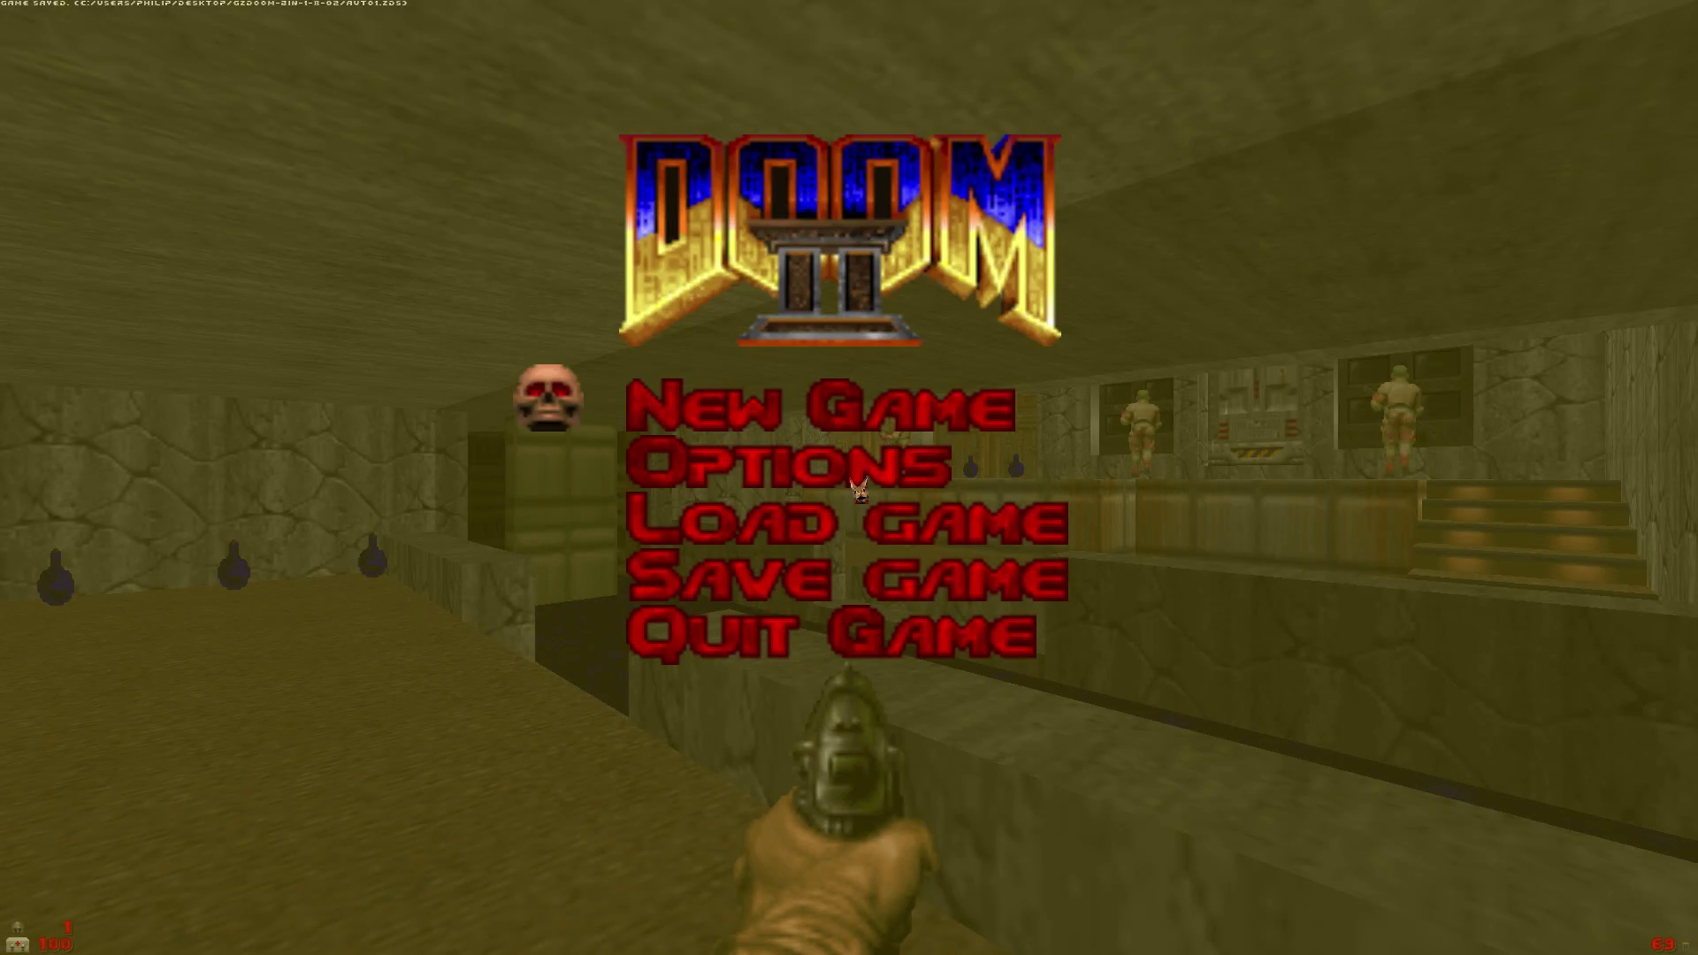
key("Up")
key("Return")
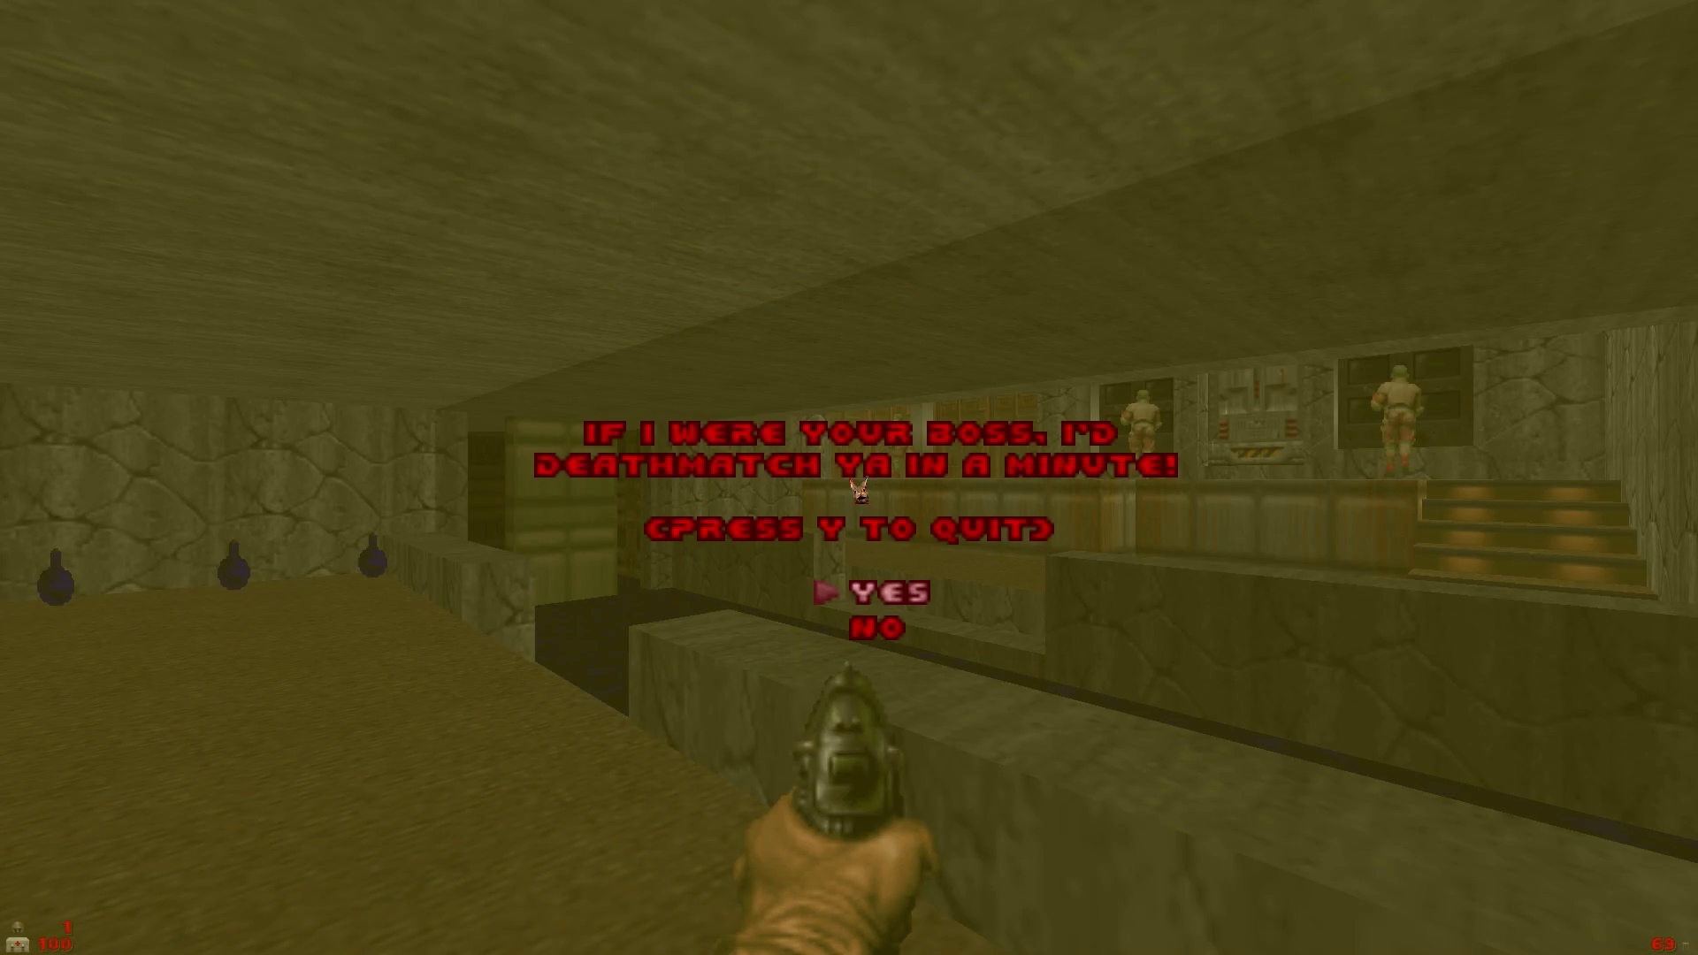
key("y")
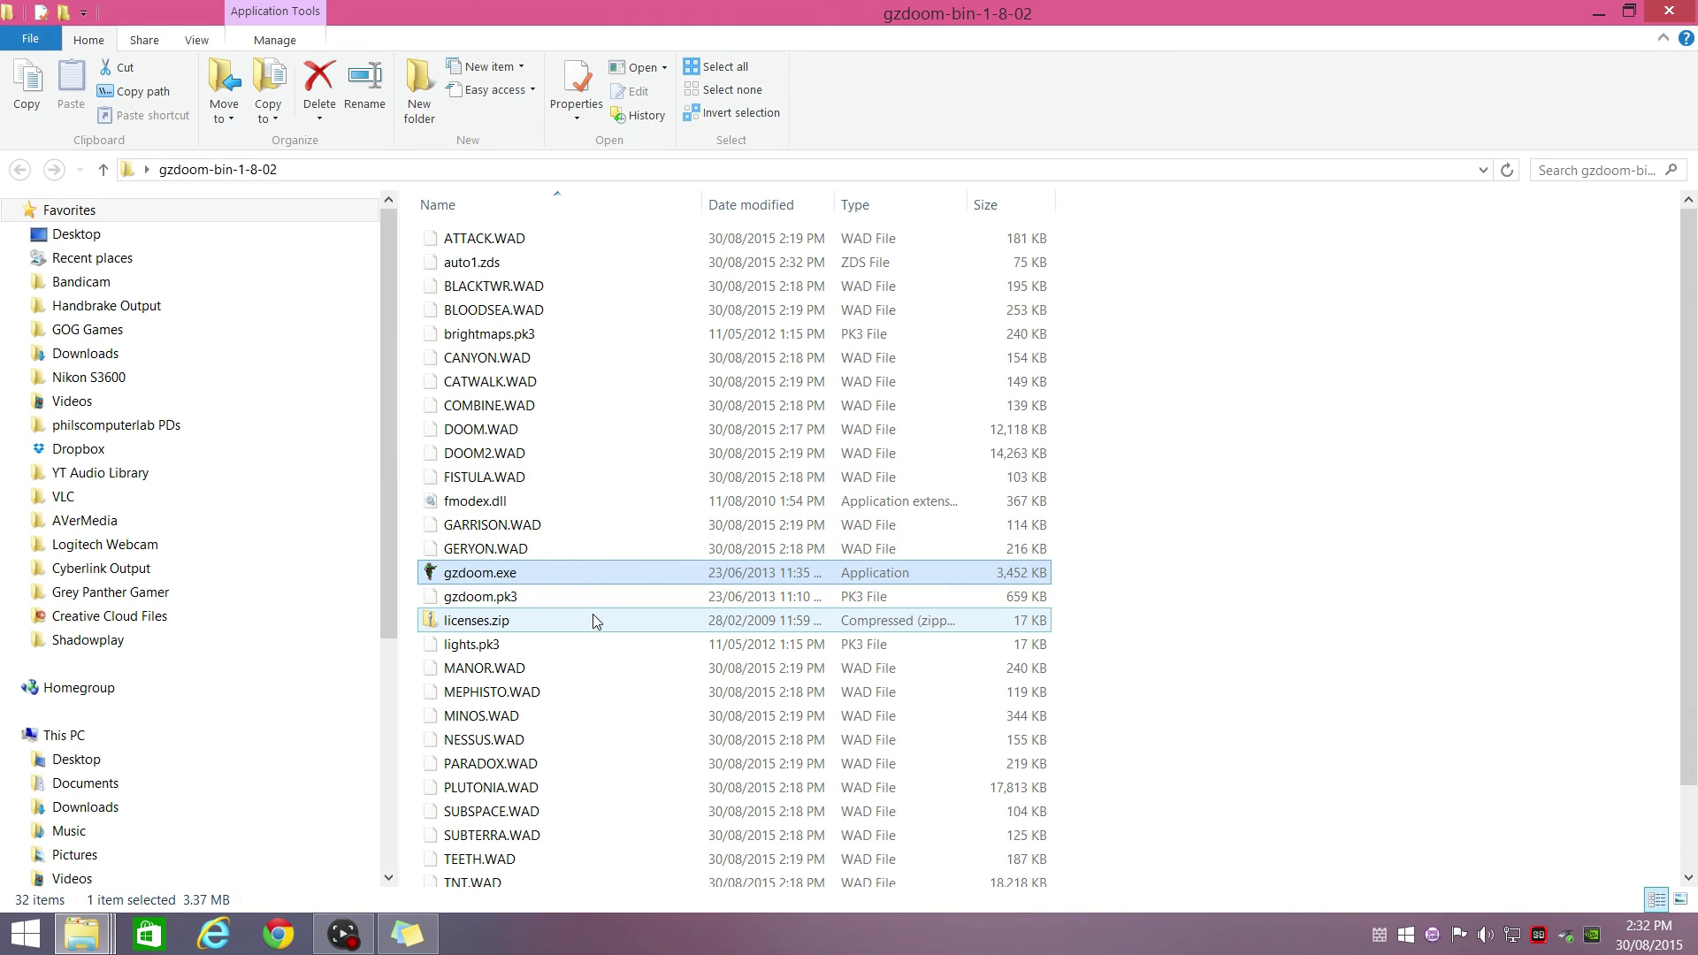
mouse_move(595, 617)
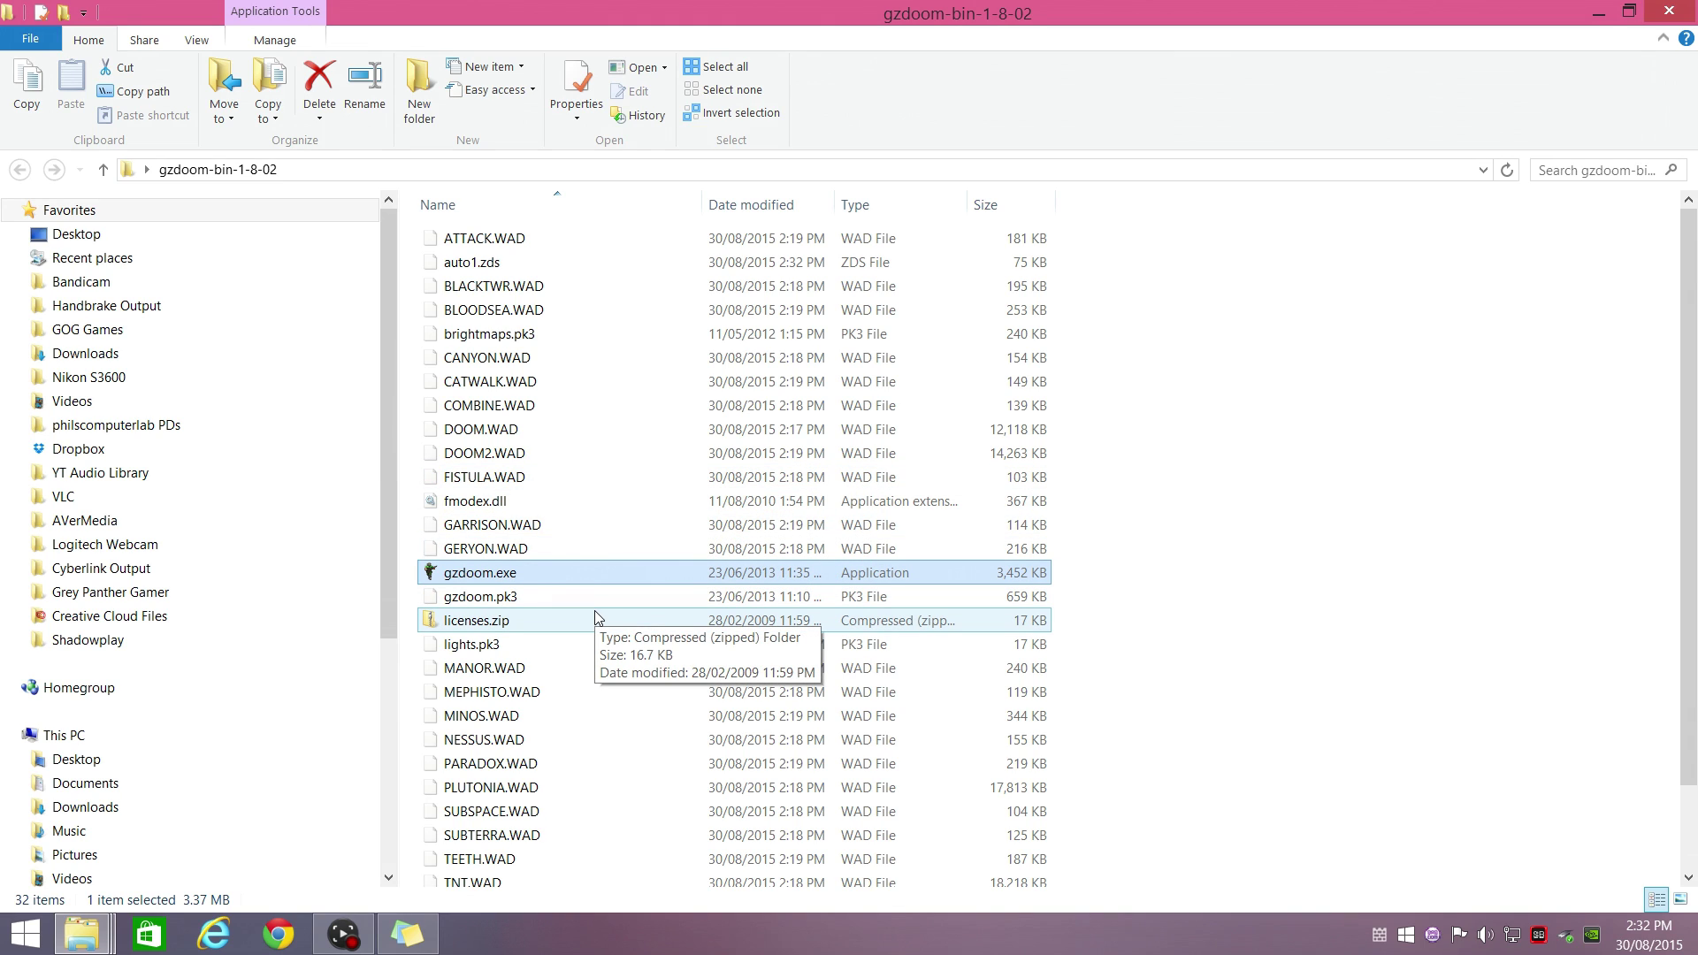